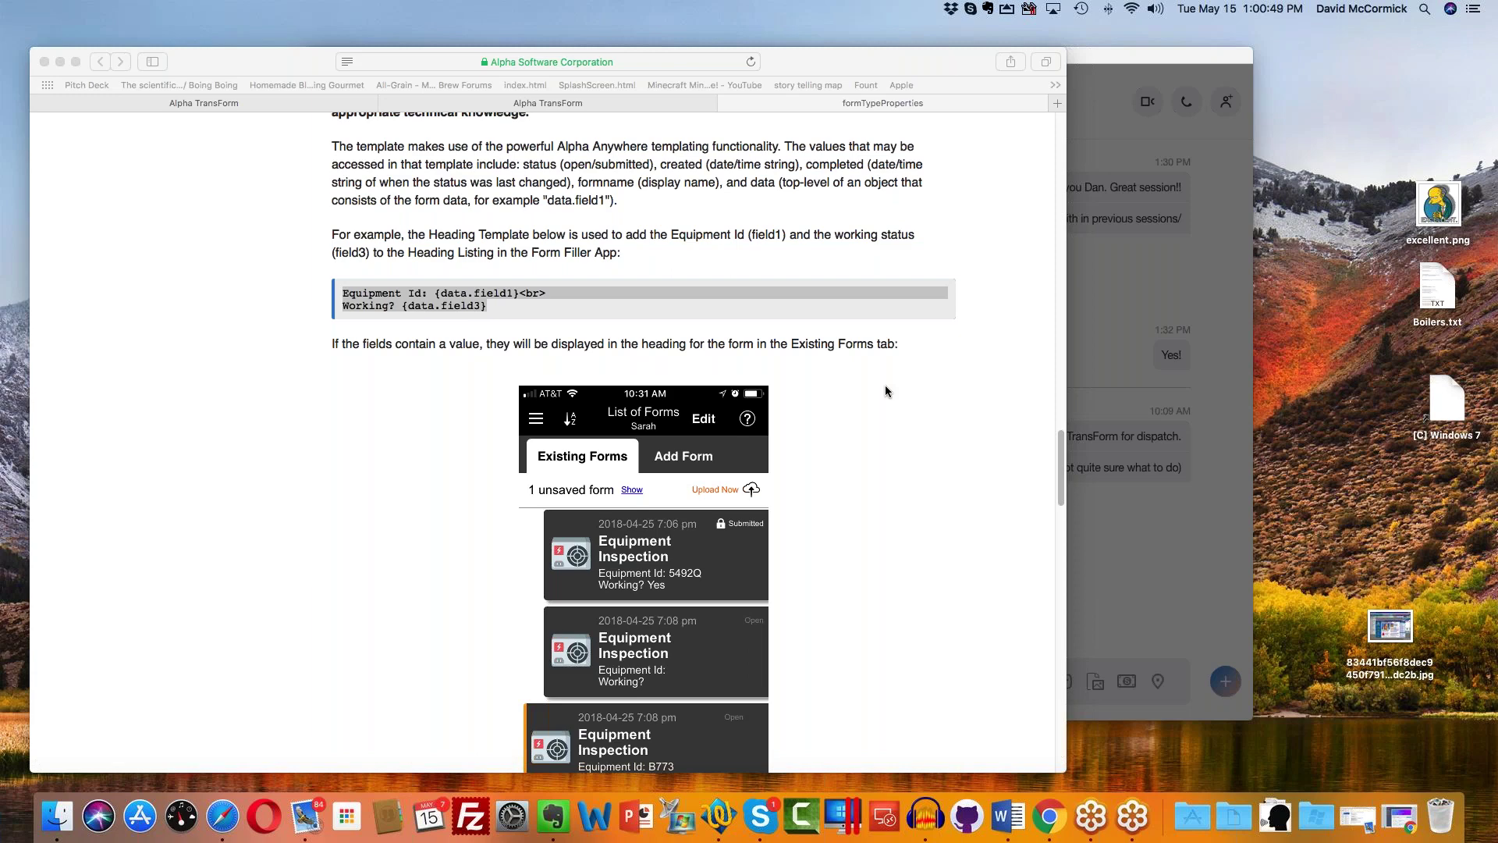
Step: Minimize Safari and the ended Skype call window, then bring Safari's TransForm documentation back
click(60, 61)
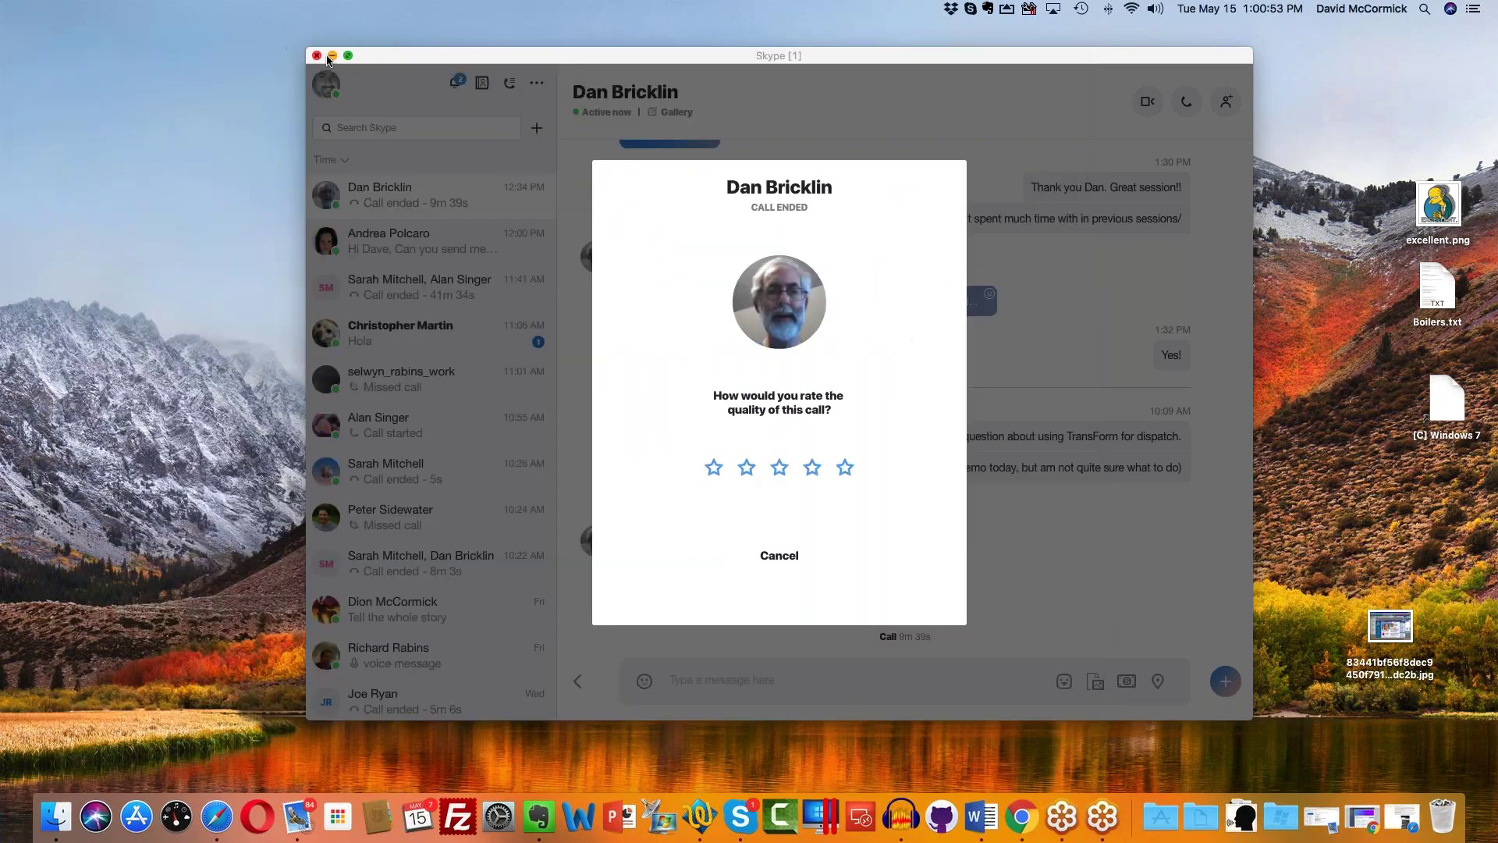
click(334, 59)
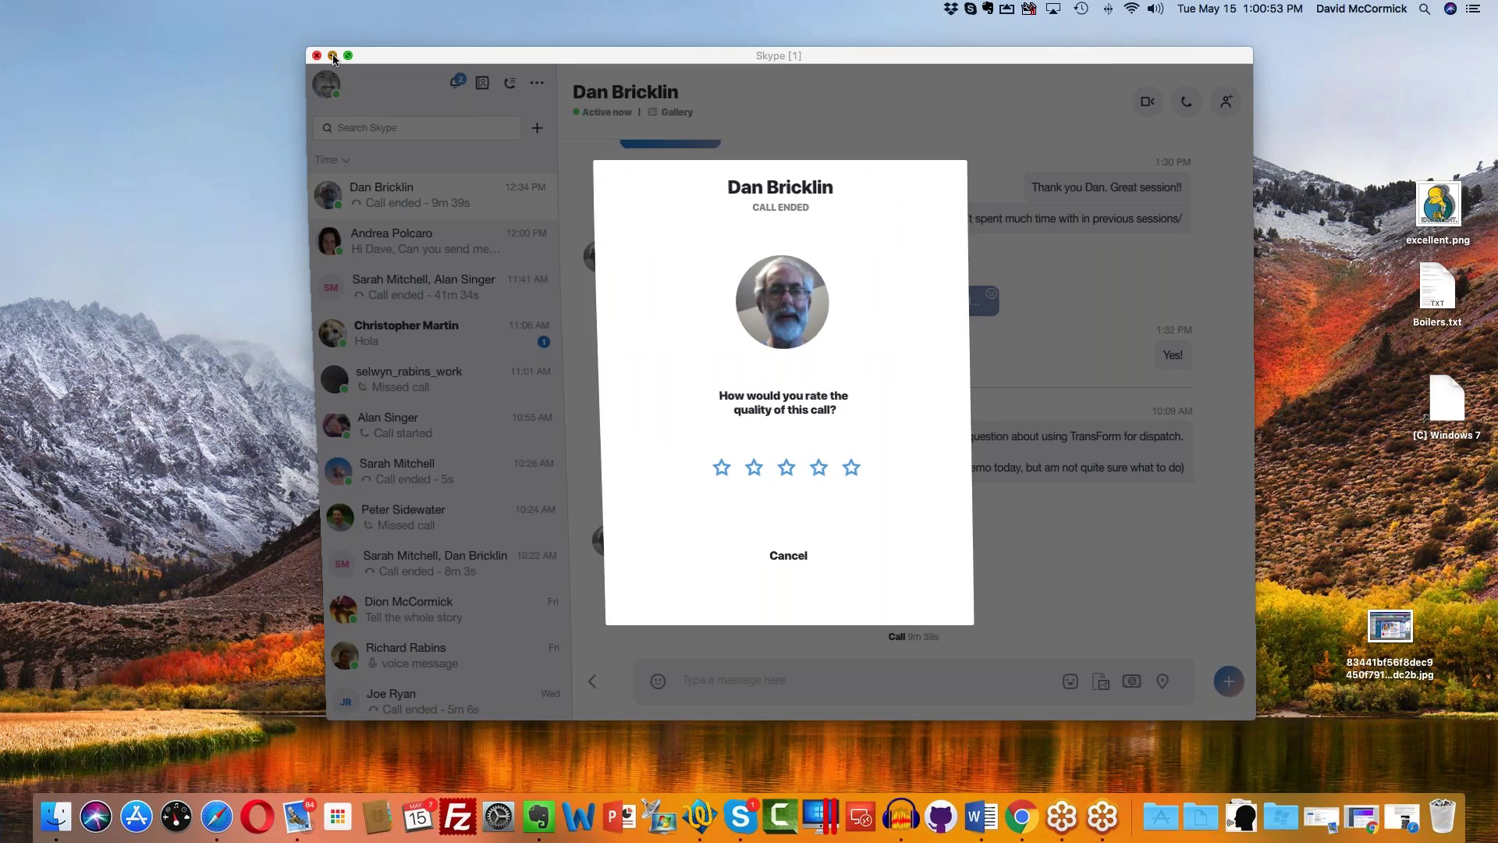
click(212, 816)
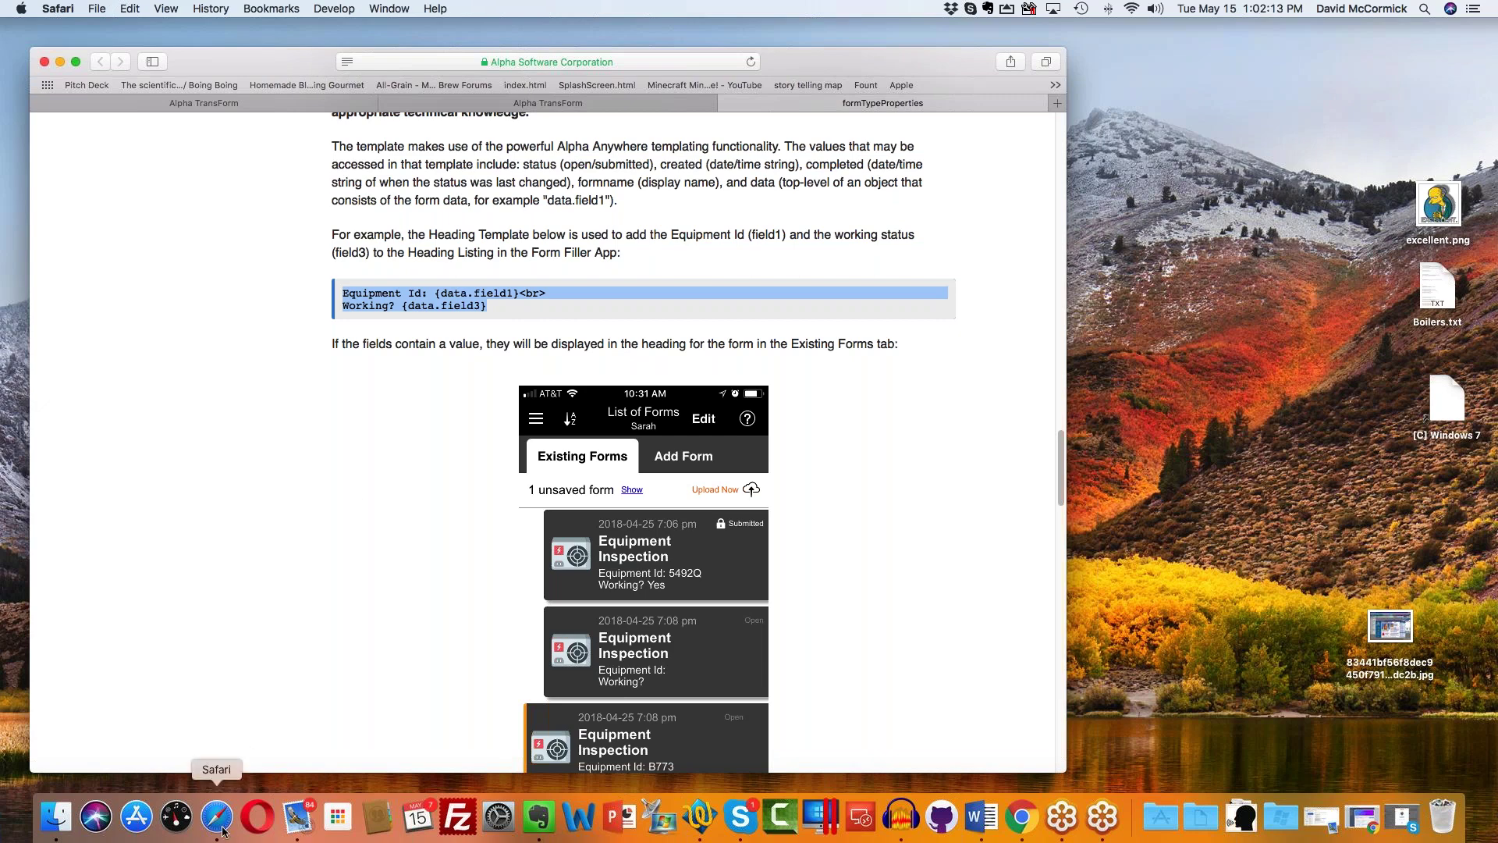
Step: Go to the Alpha TransForm designer and add a new blank form type
click(576, 106)
click(211, 138)
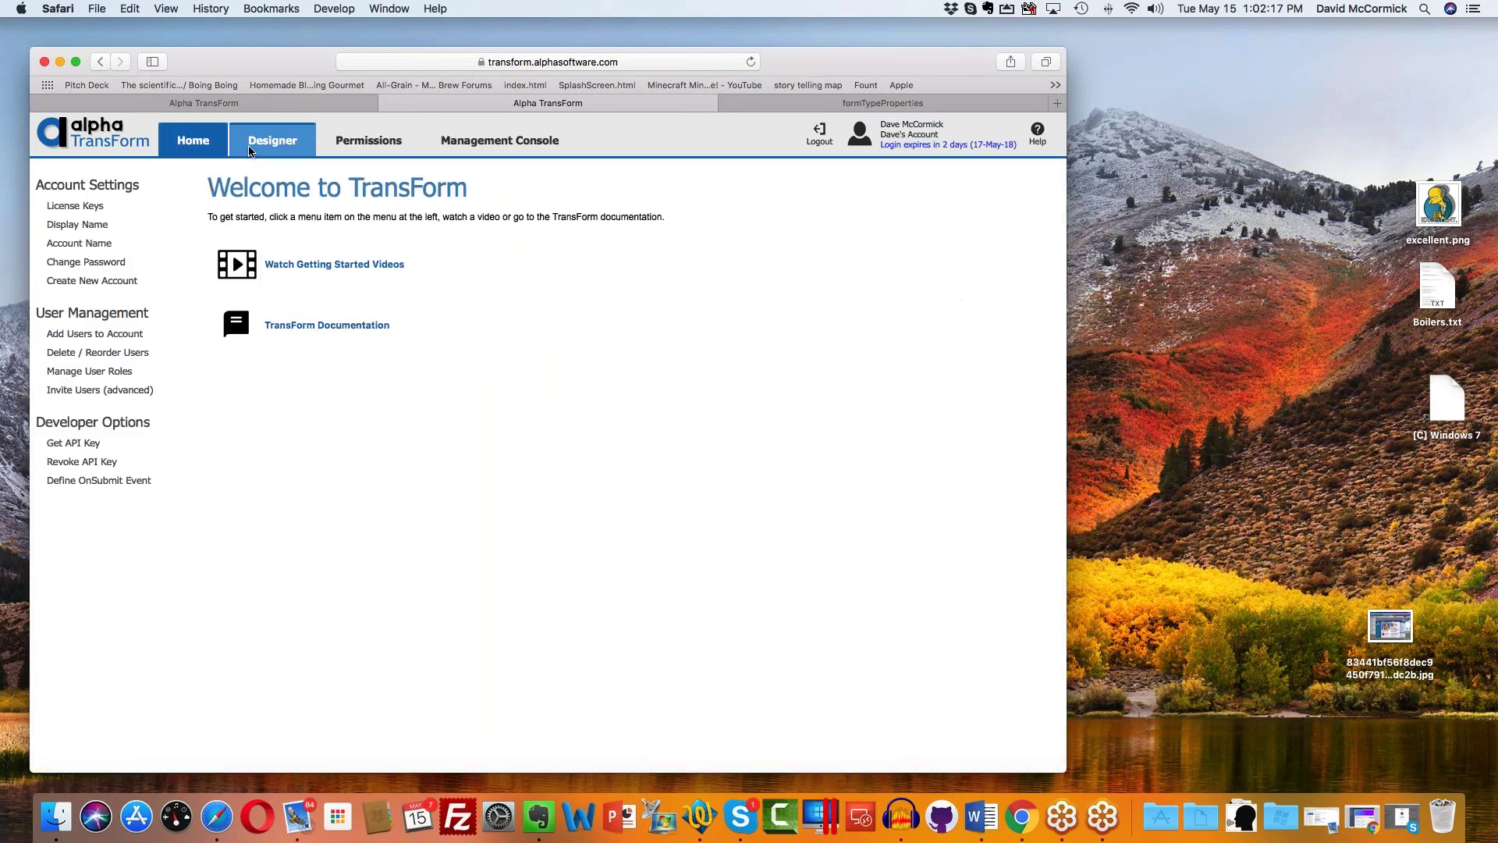
click(275, 142)
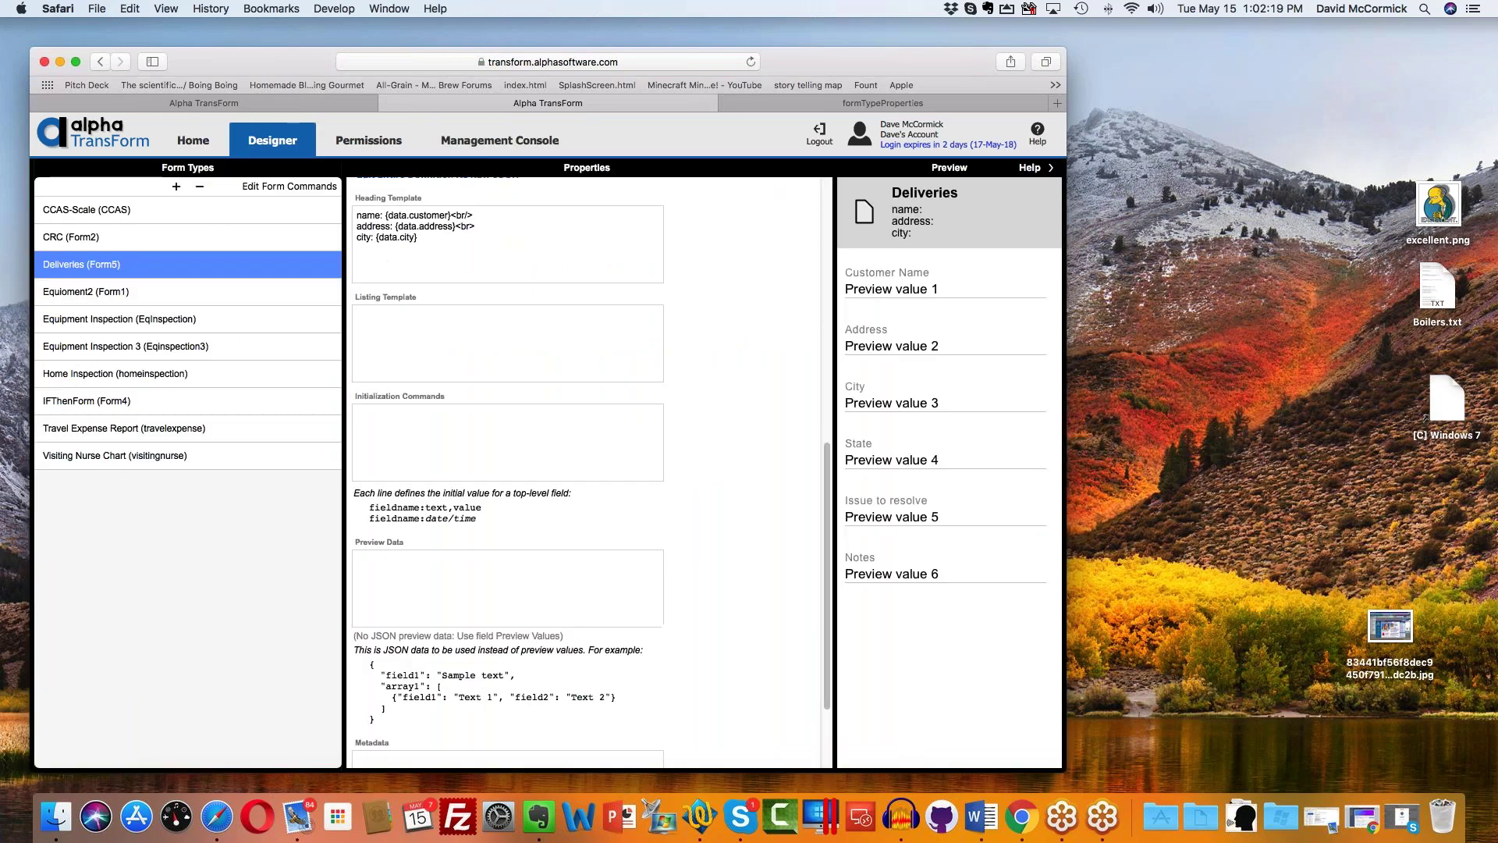
click(178, 188)
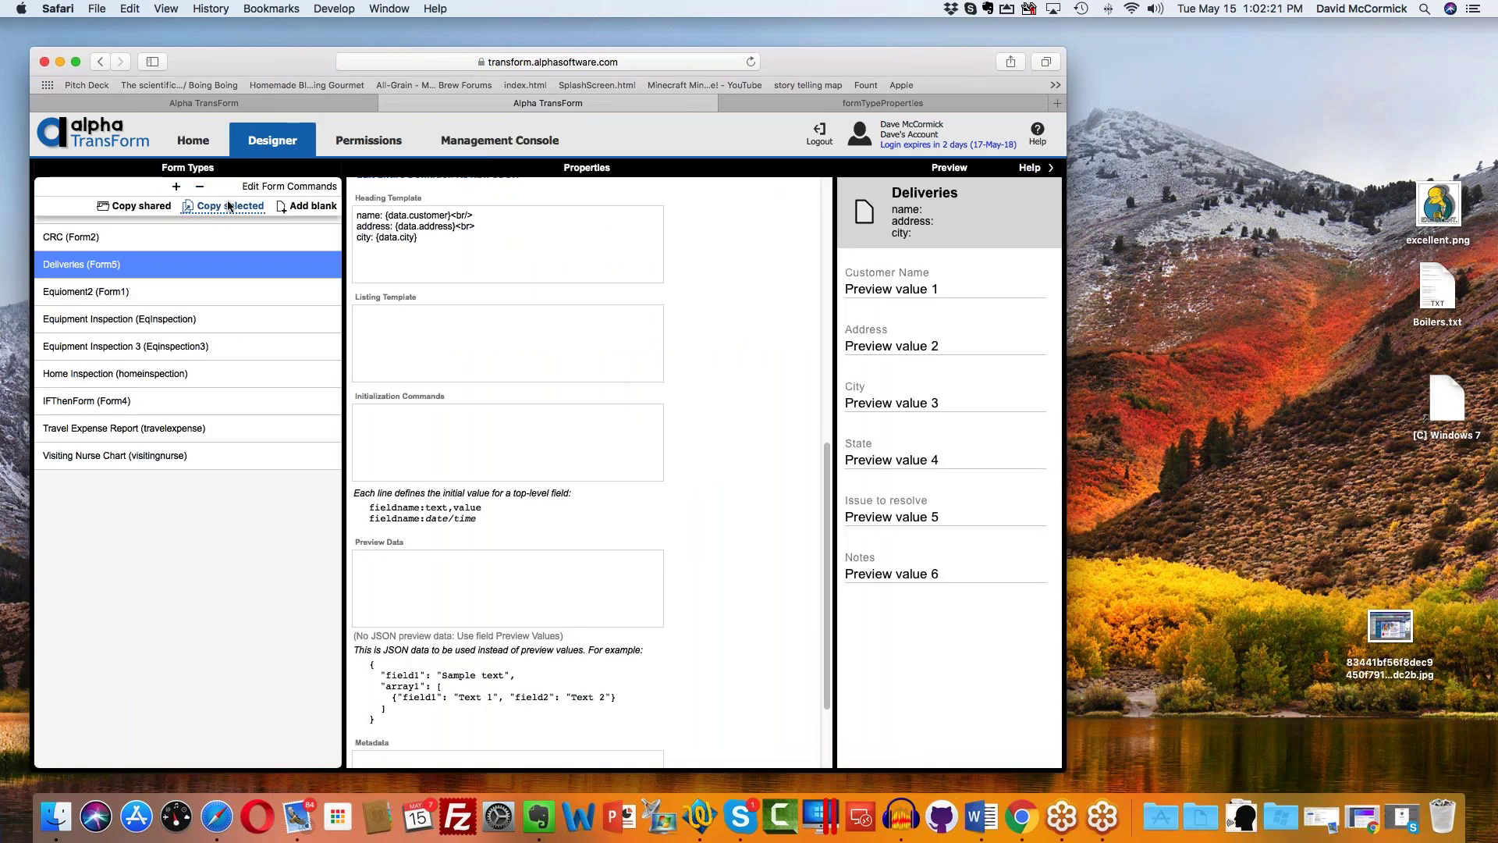
click(315, 207)
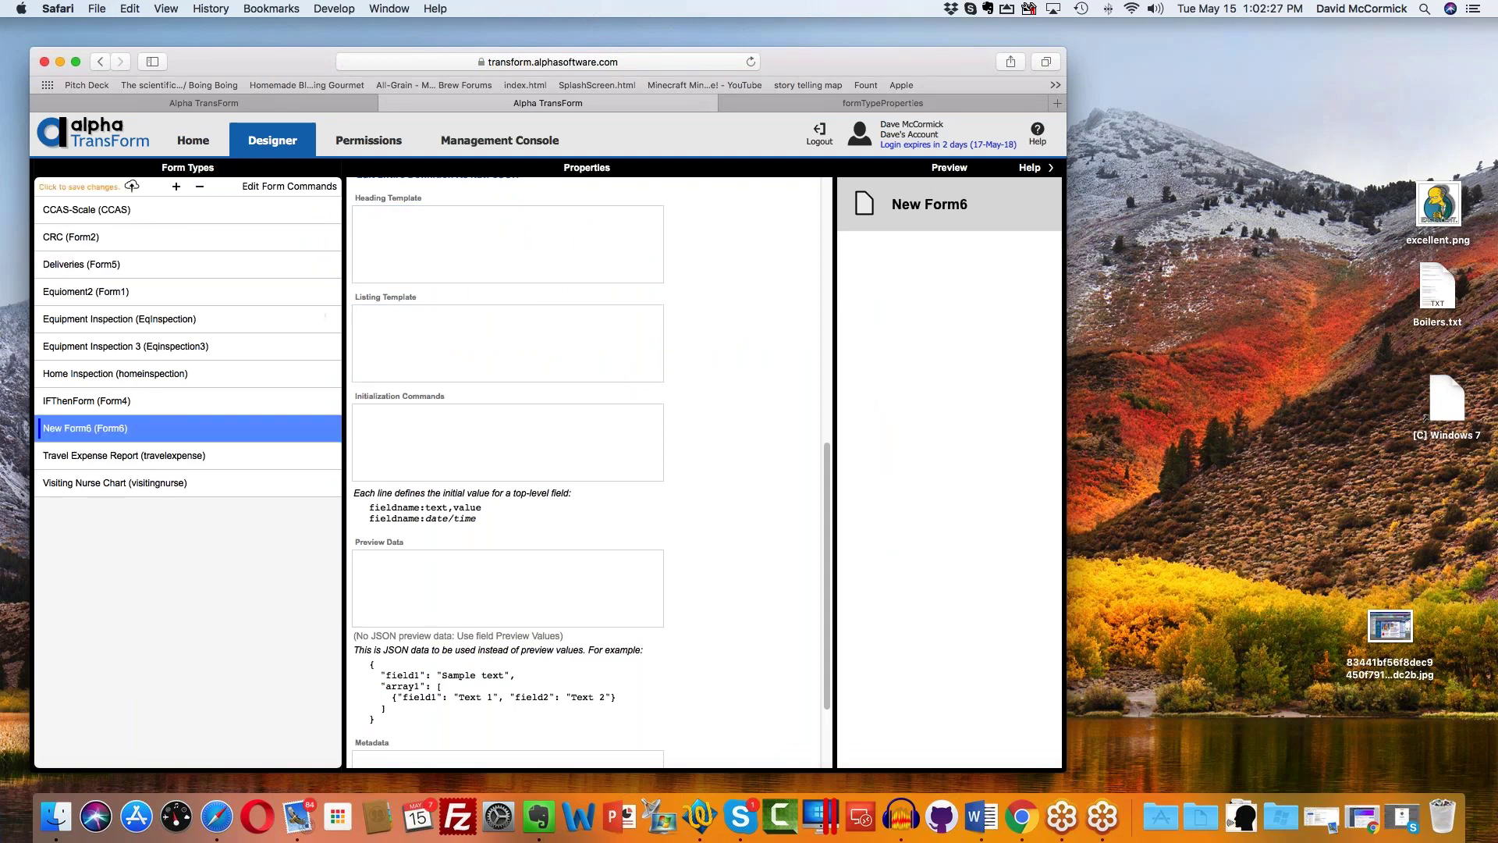
Step: Name the form IF THEN 2 and enter Quickstart lines 'Name' and 'Are you currently employed::Yes,No'
scroll(500, 562, up, 5)
text(IF THEN )
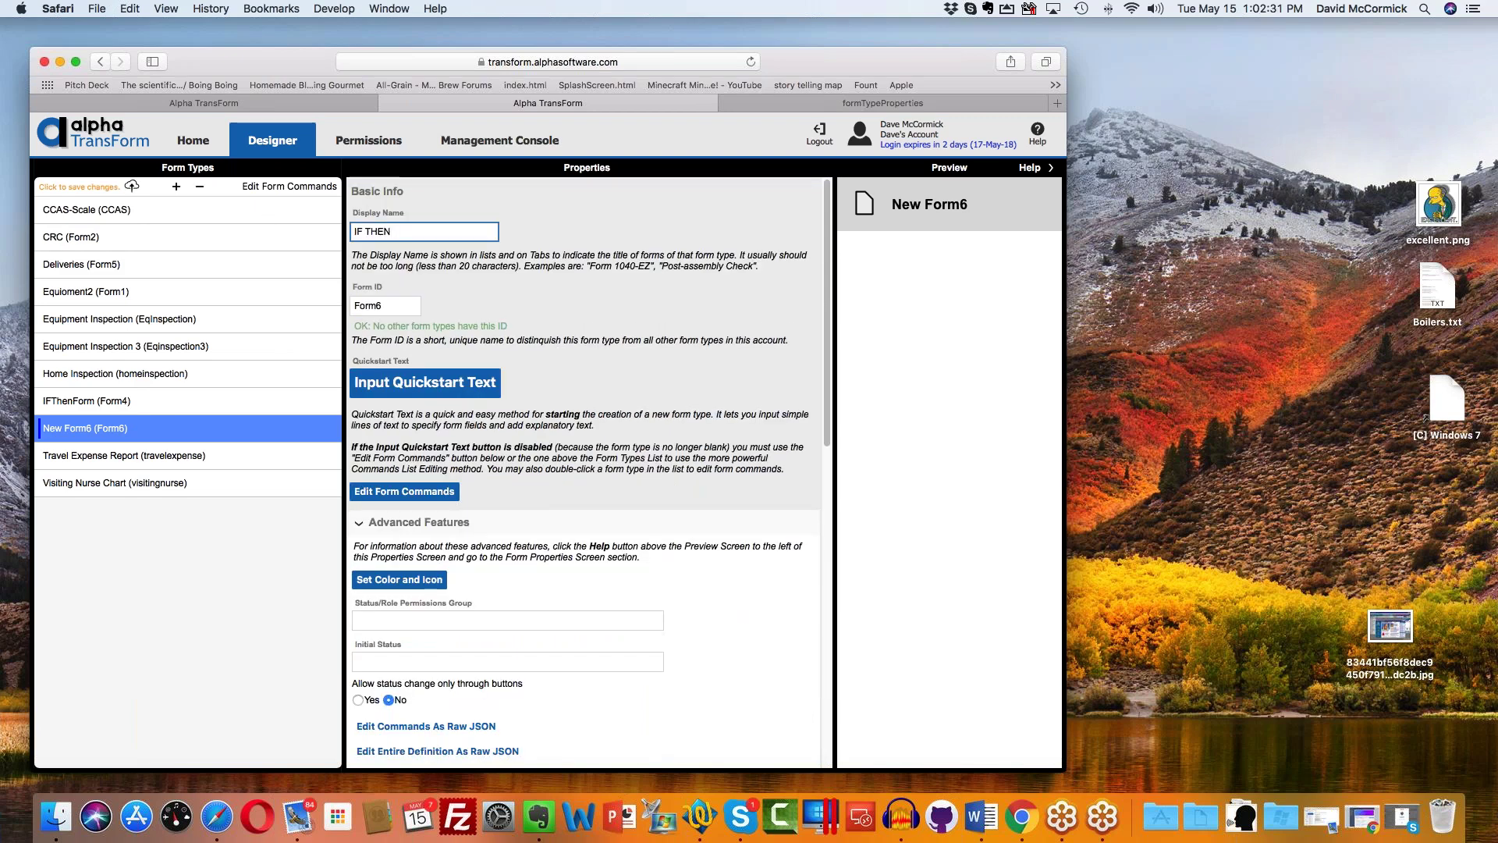
text(2)
click(447, 384)
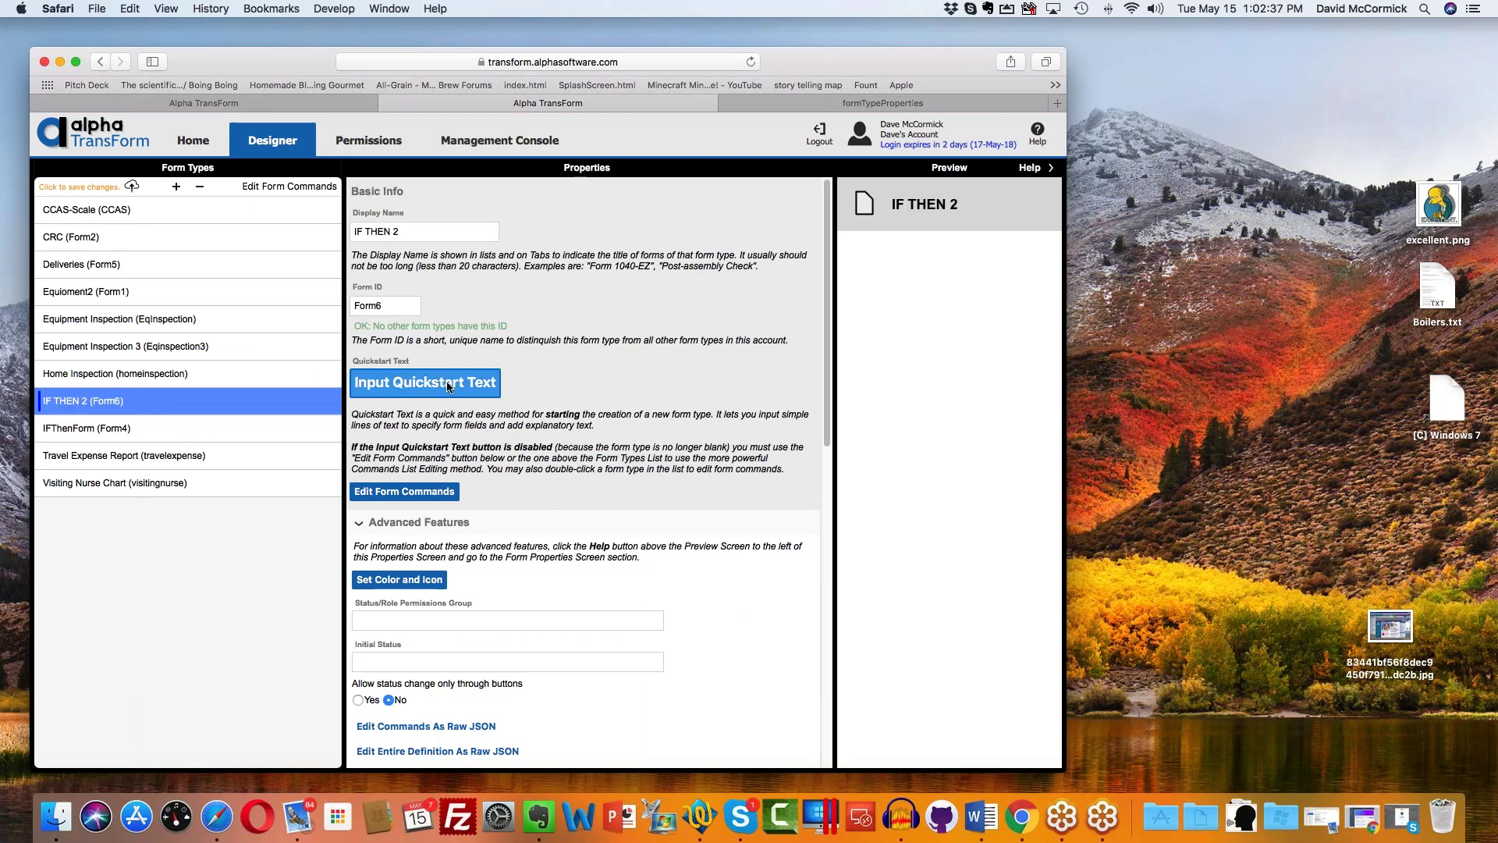
text(Name )
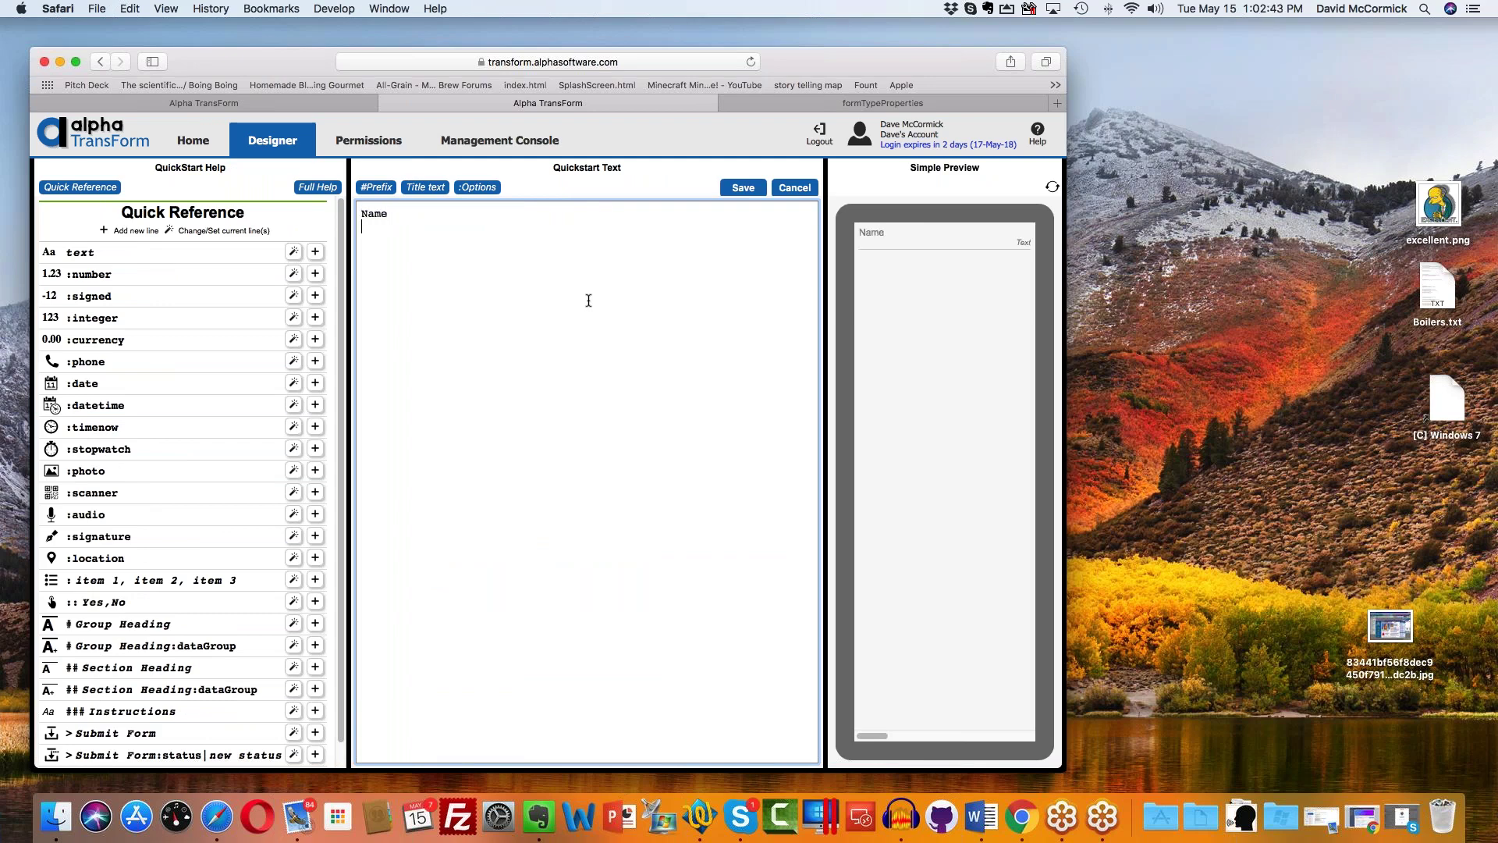
text(Are you currently e)
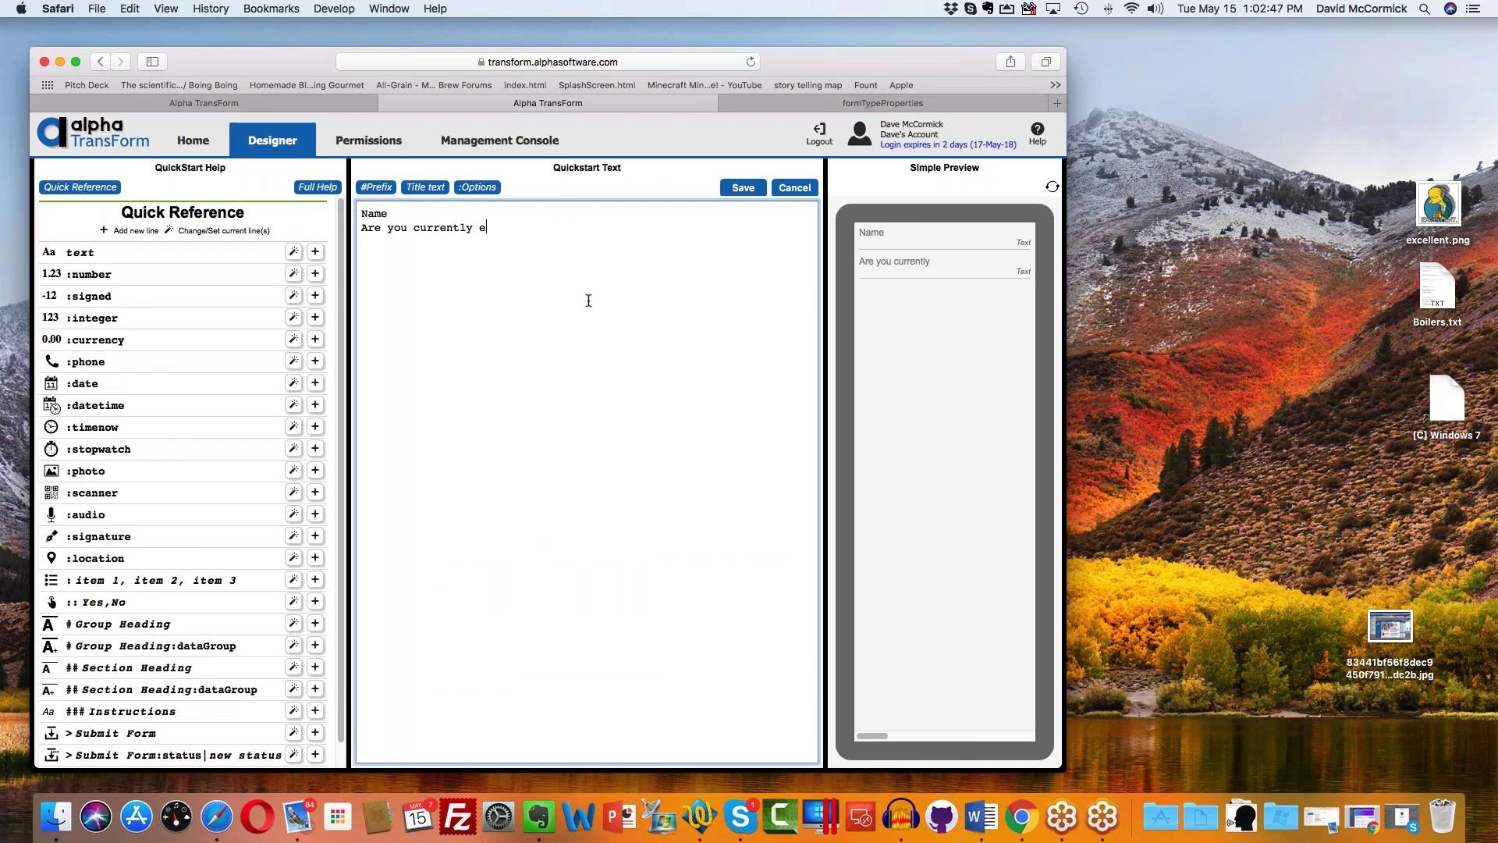
text(mployed::Yes,No)
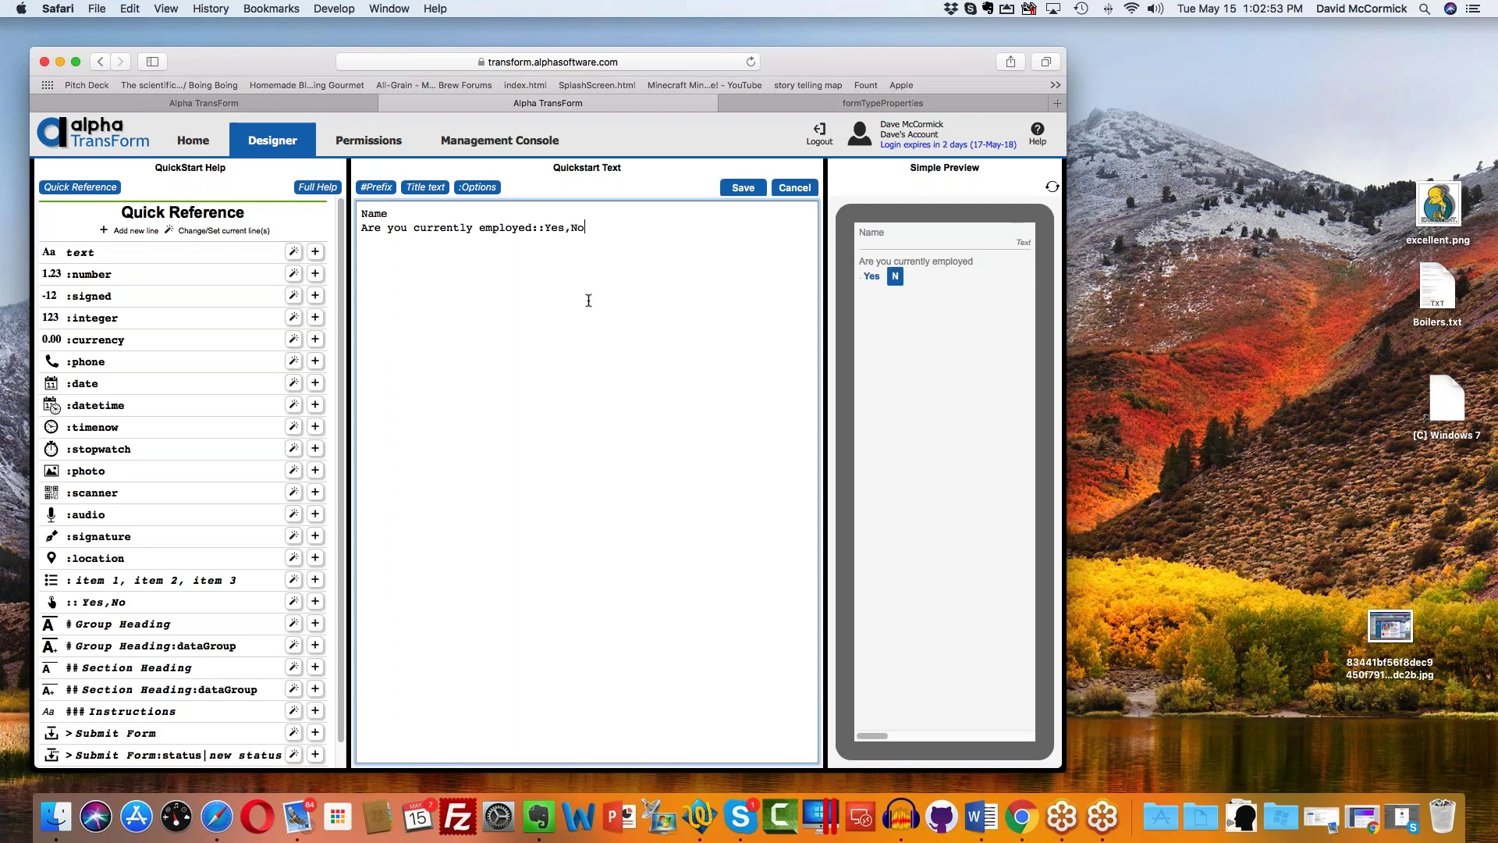
Step: Check that the Quickstart preview shows Name and the employed question with Yes and No choices
click(533, 229)
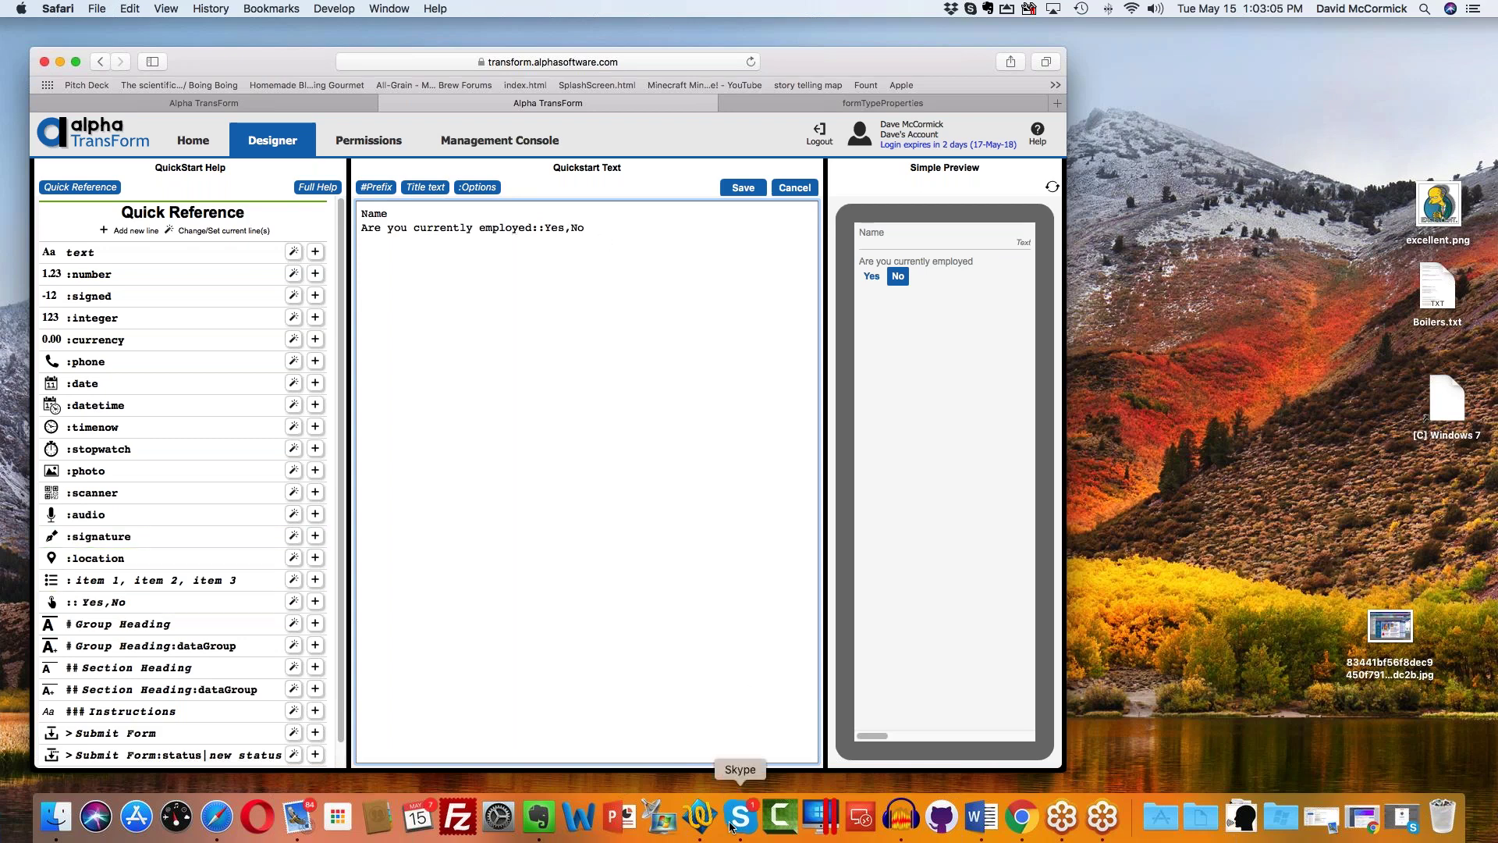
click(1292, 342)
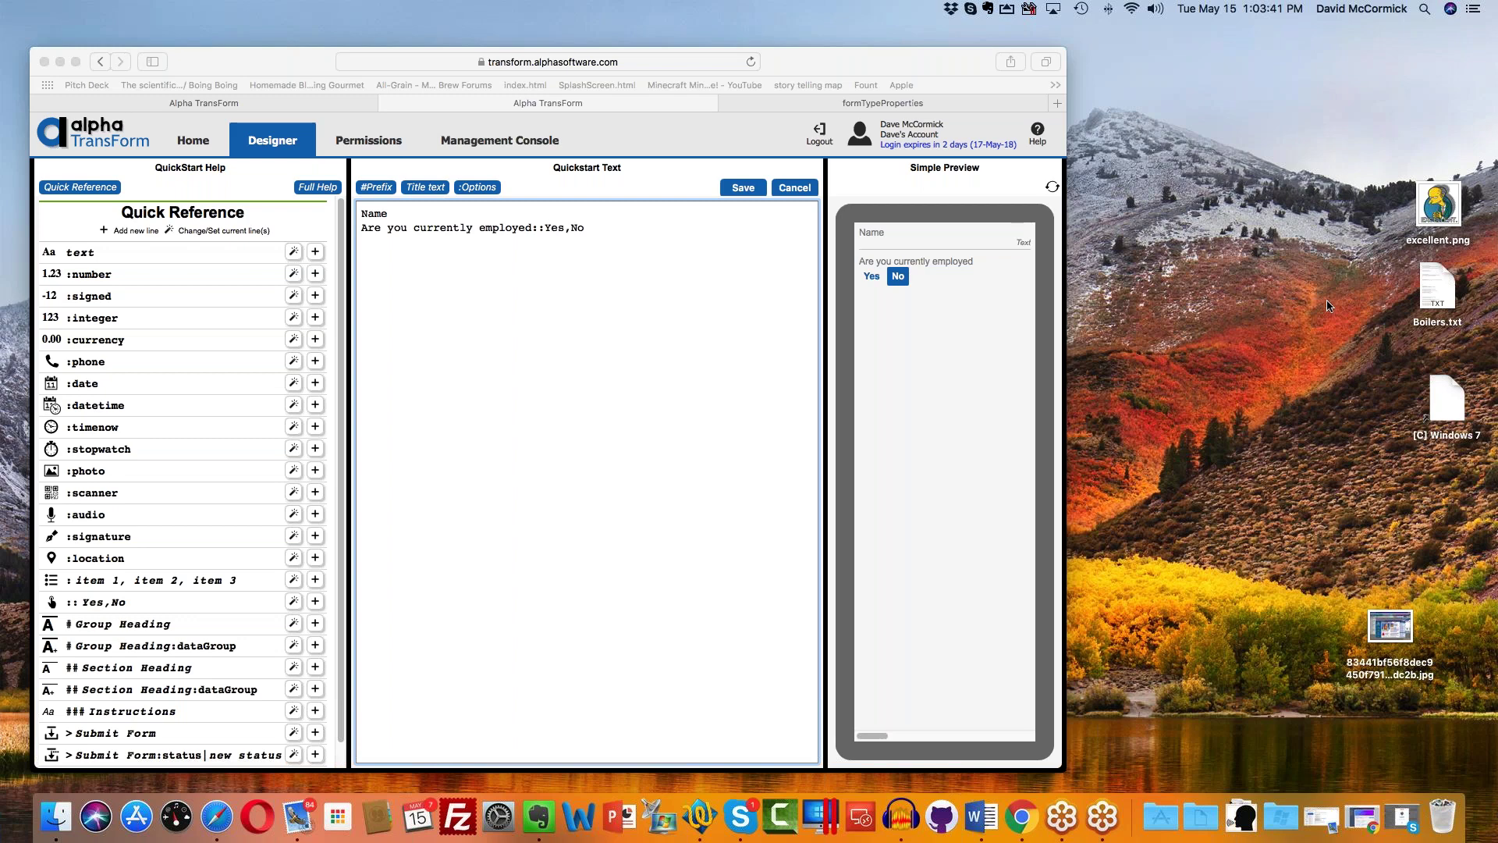
Step: Add 'Name of employer' and 'Number of years' as a :number field, then save the Quickstart text
click(617, 220)
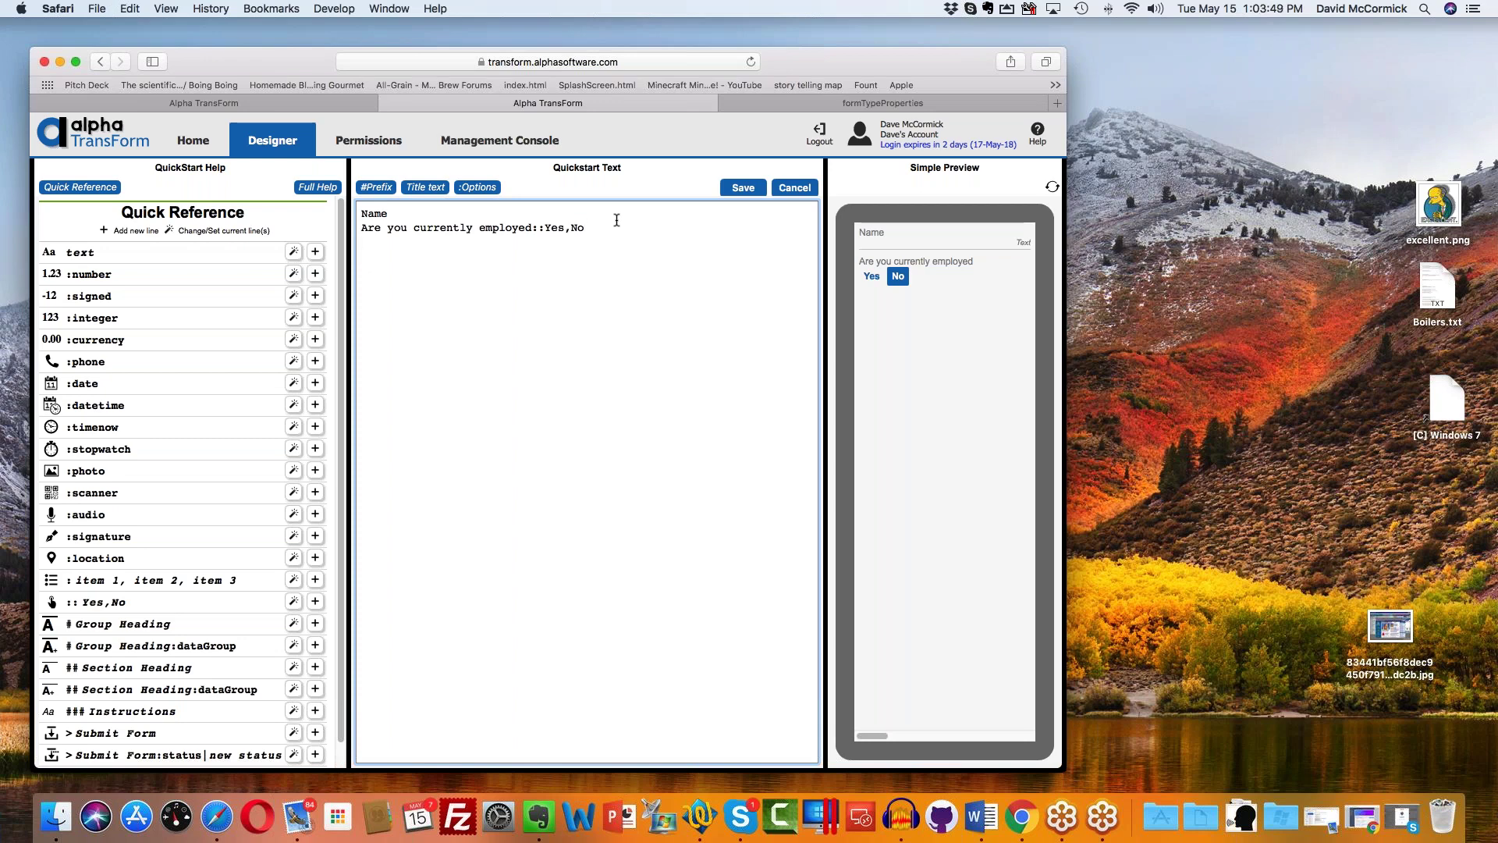
text(Name of emplyer)
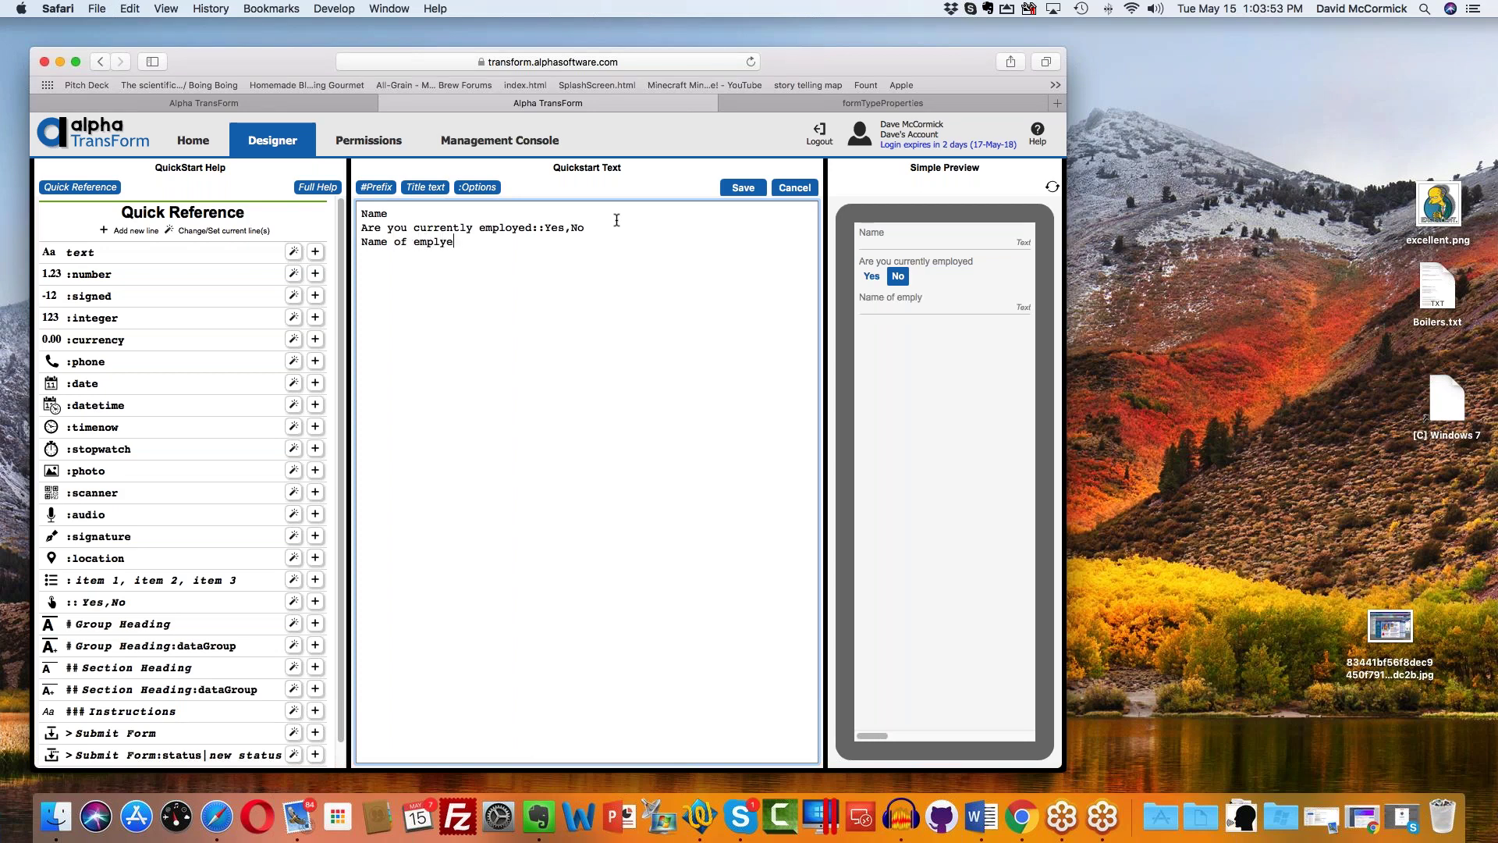
key(BackSpace)
key(BackSpace)
text(oyer )
text(Number of yea)
text(rs)
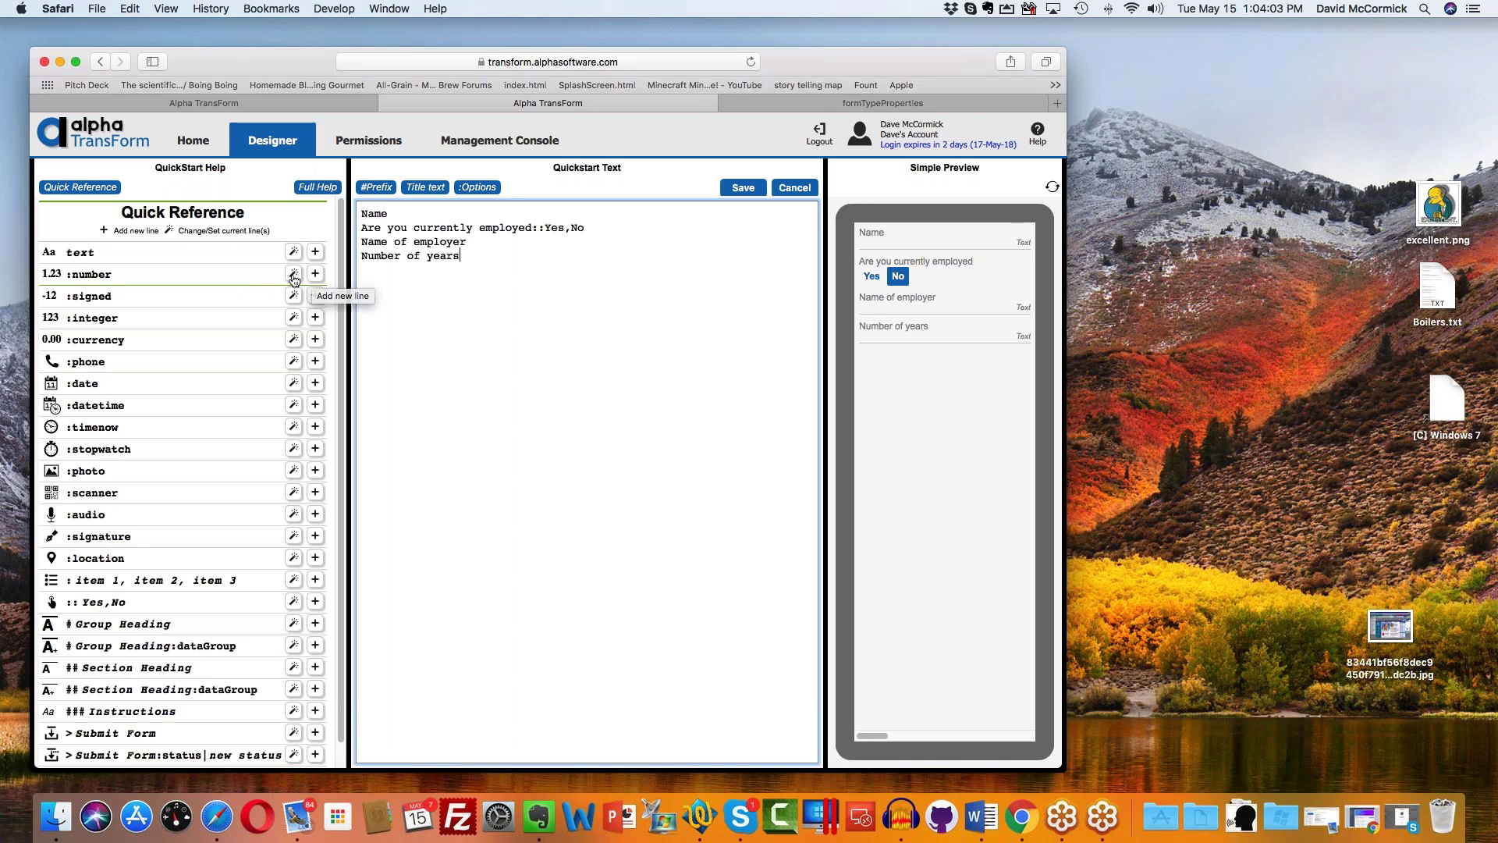
click(293, 274)
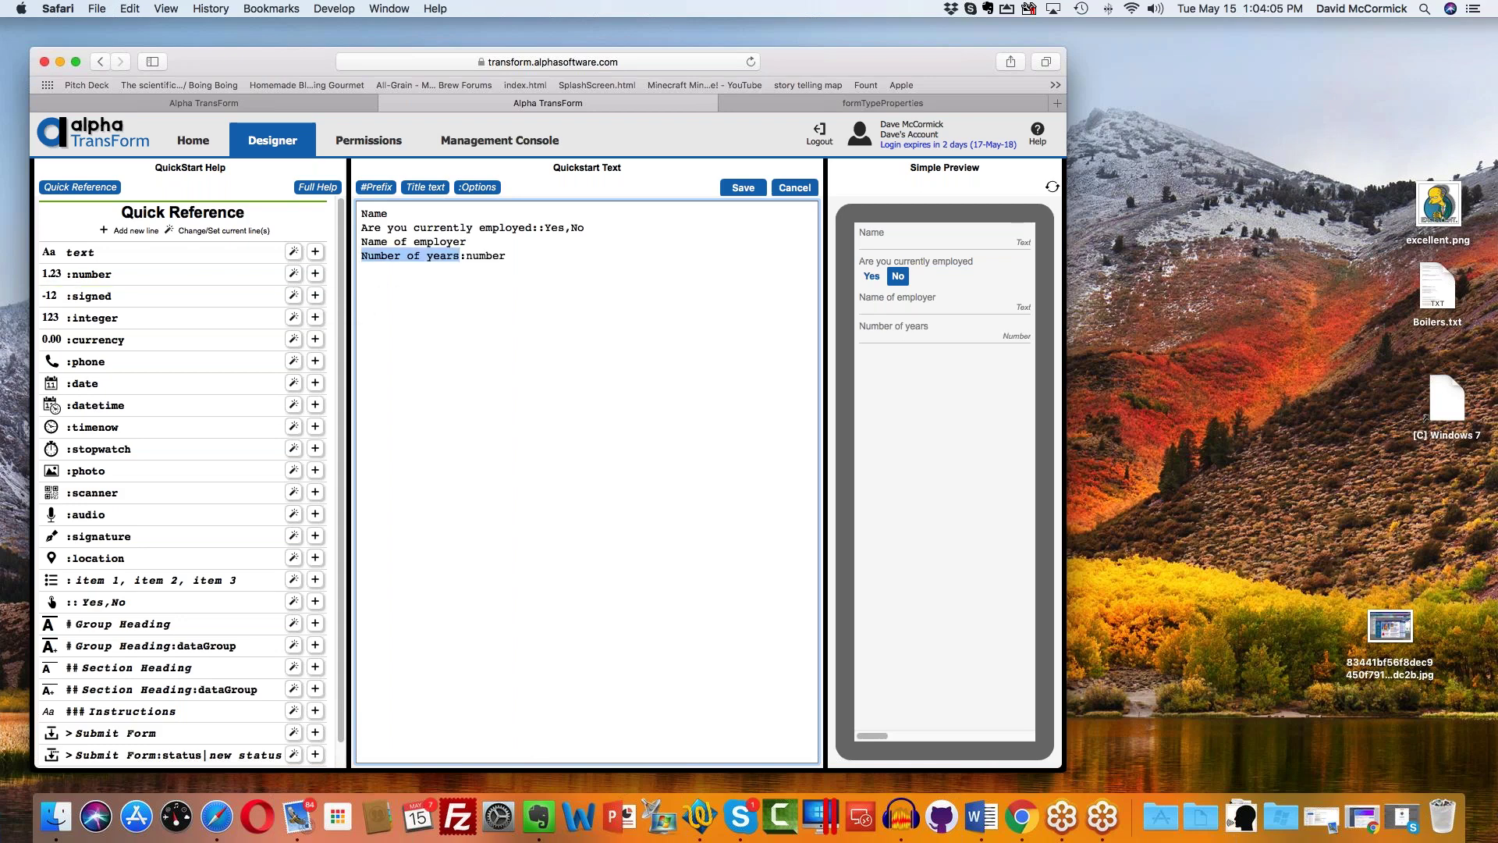
click(512, 256)
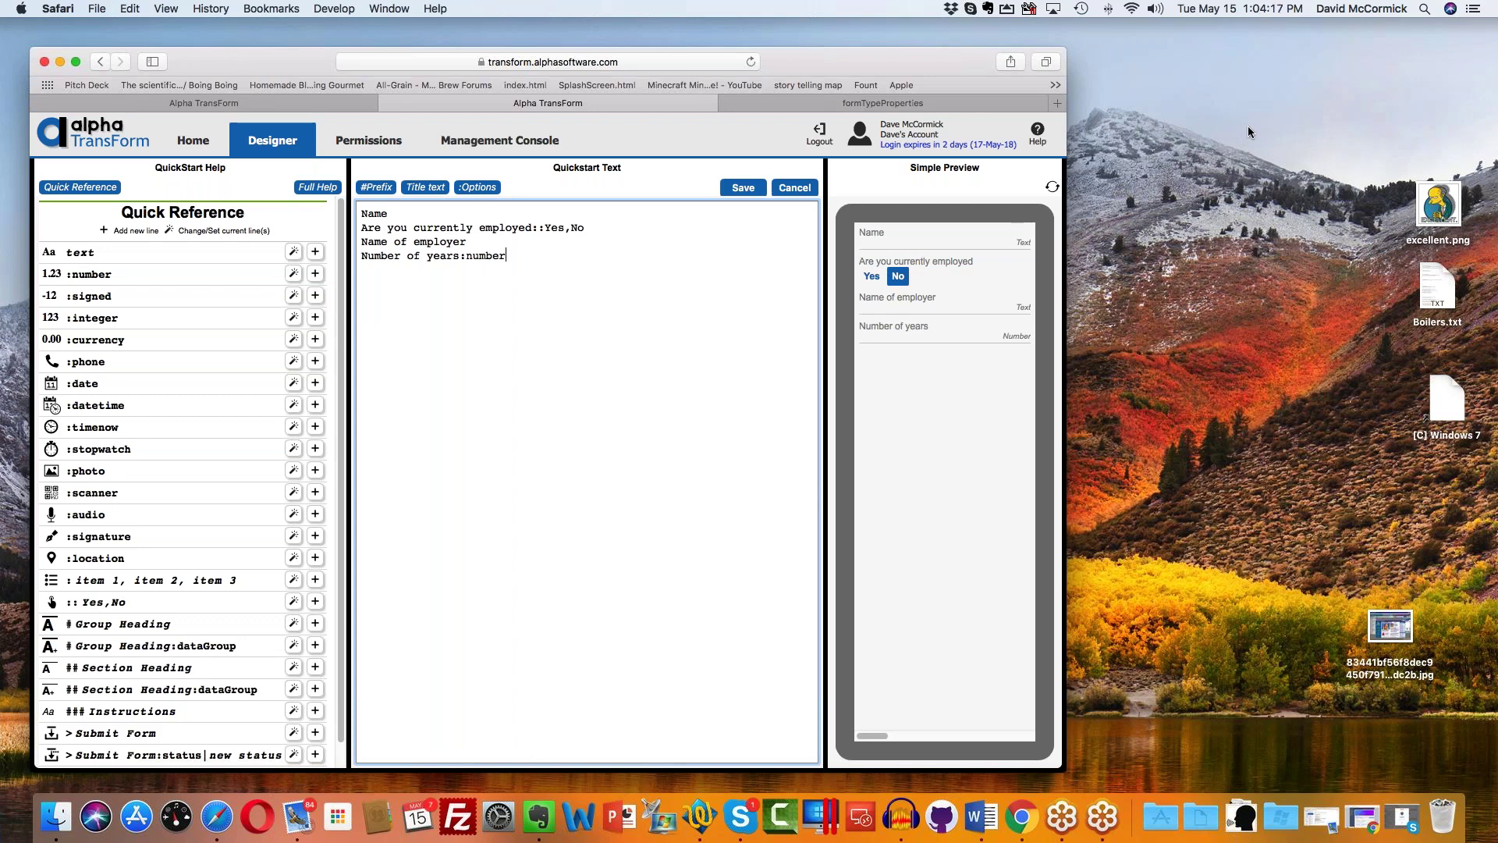
click(750, 188)
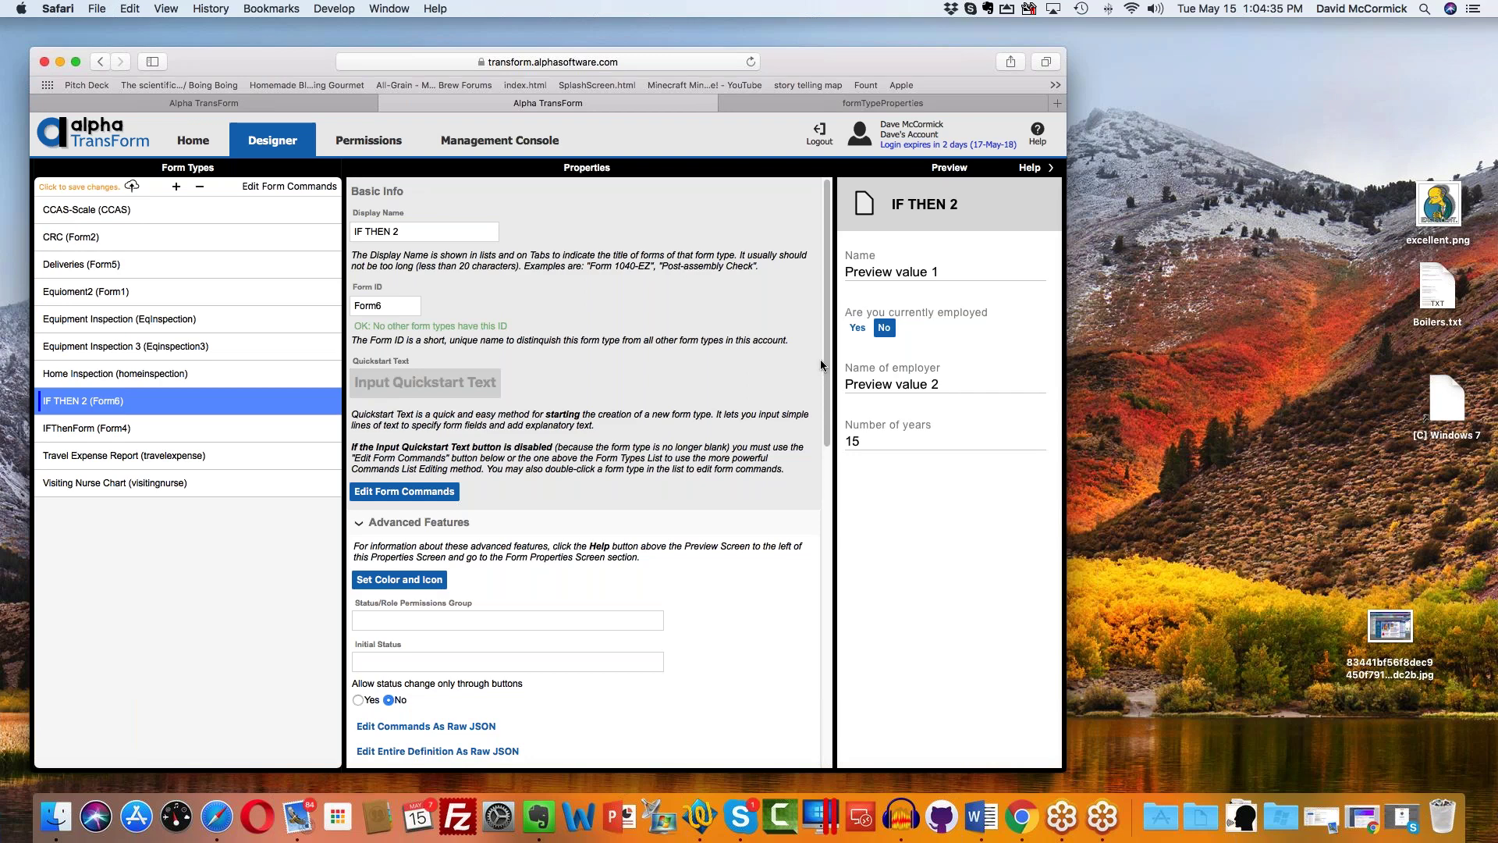
Step: Open IF THEN 2's command list, select the Name of employer and Number of years rows, and browse the insertable commands
double_click(244, 402)
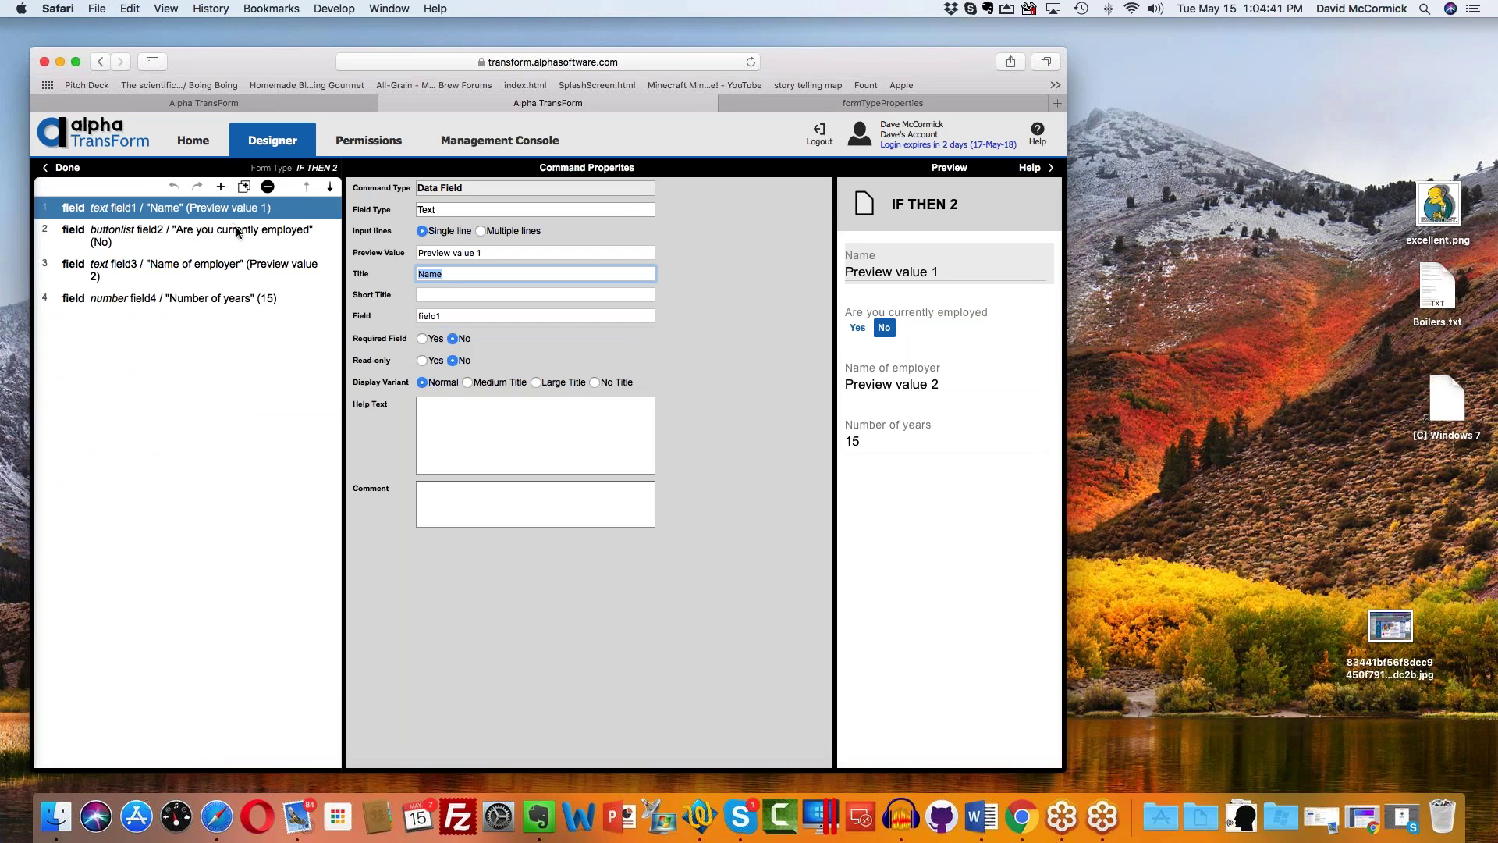
click(232, 268)
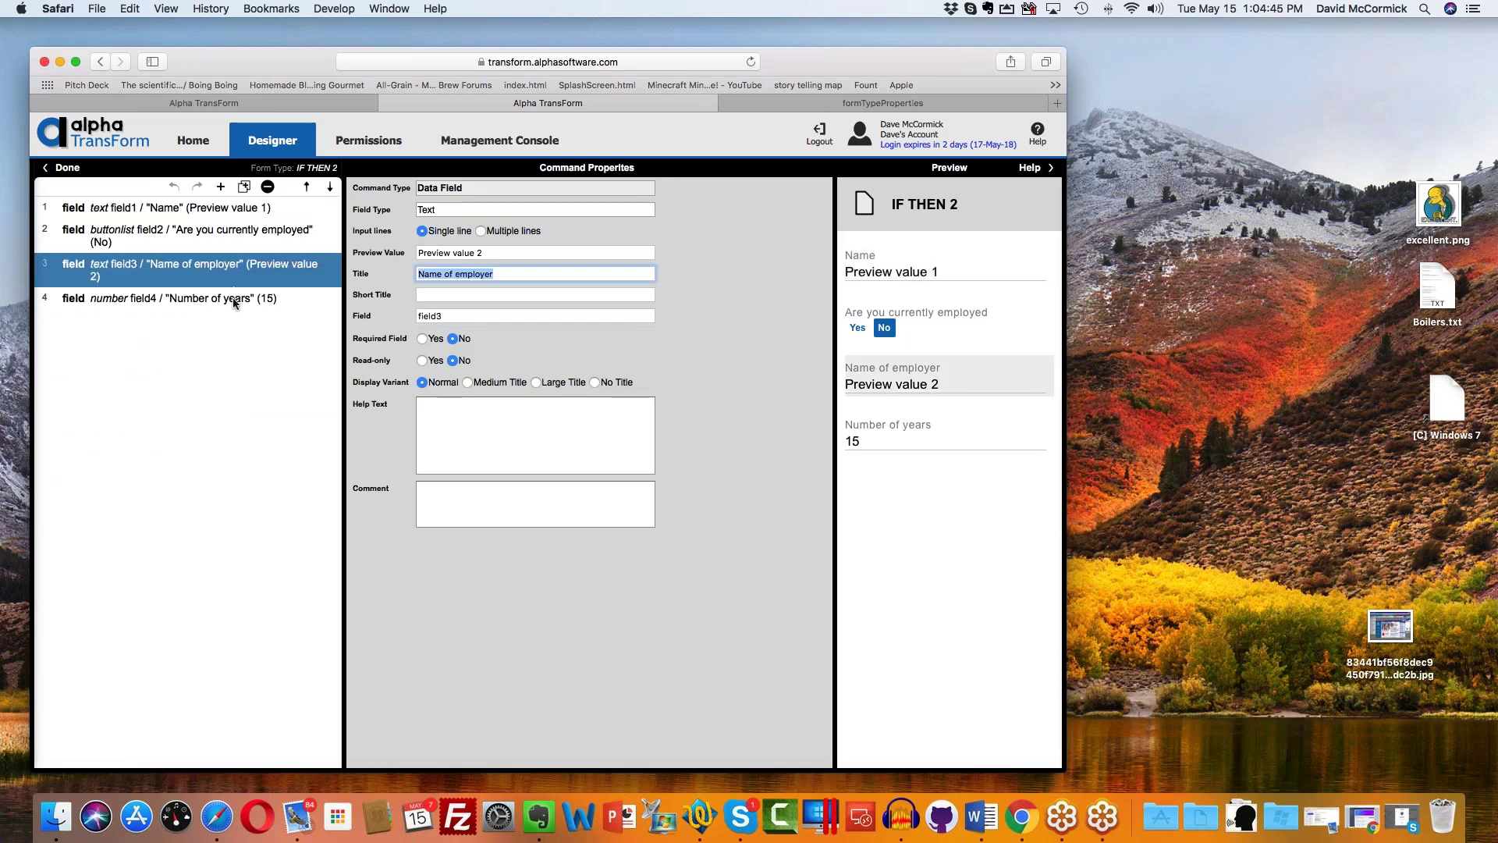
shift+click(234, 299)
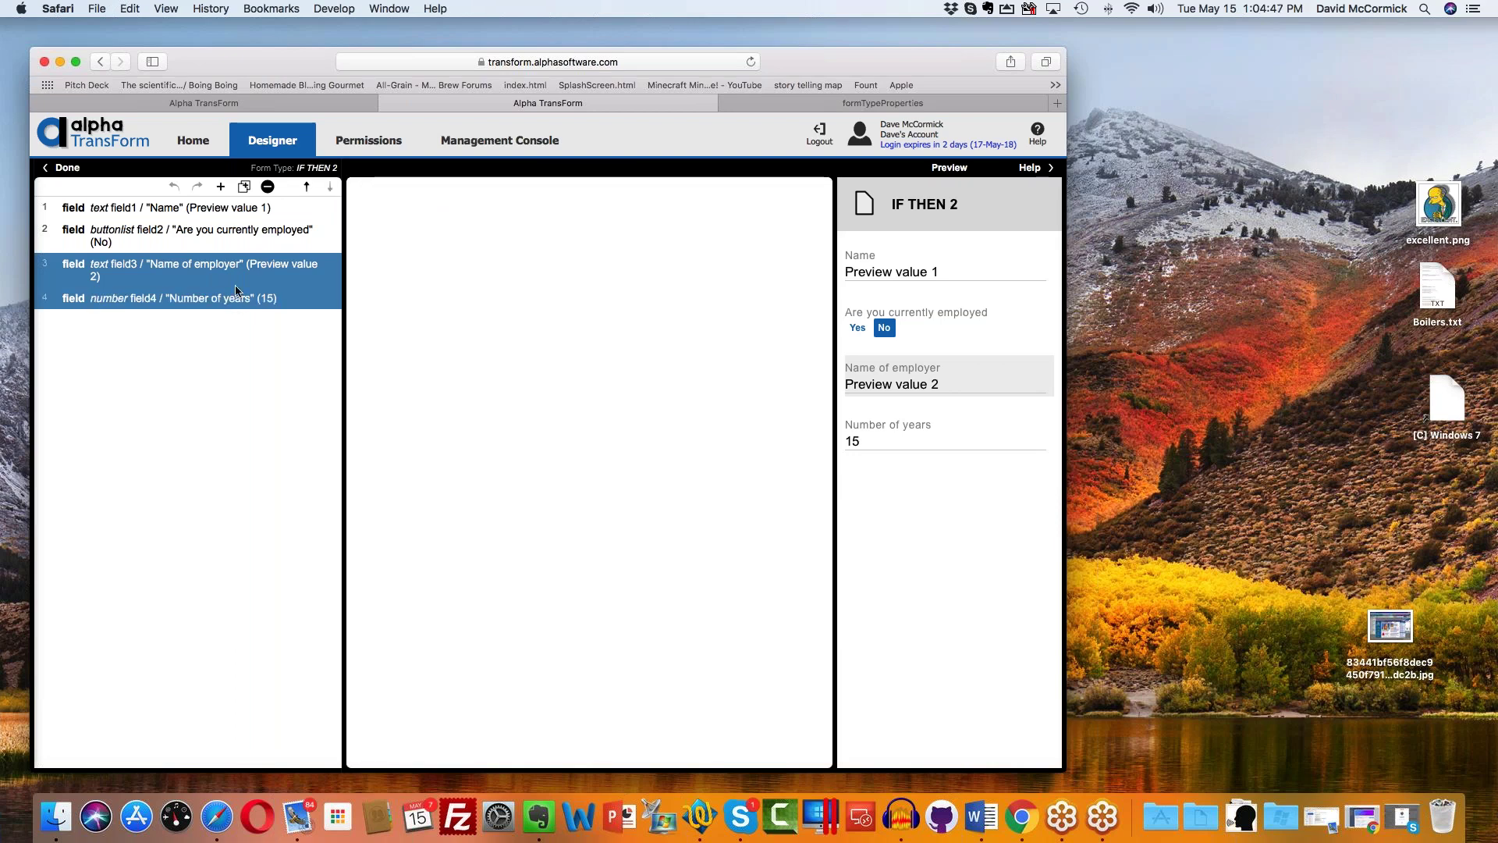
click(224, 188)
scroll(273, 297, down, 3)
scroll(273, 312, down, 1)
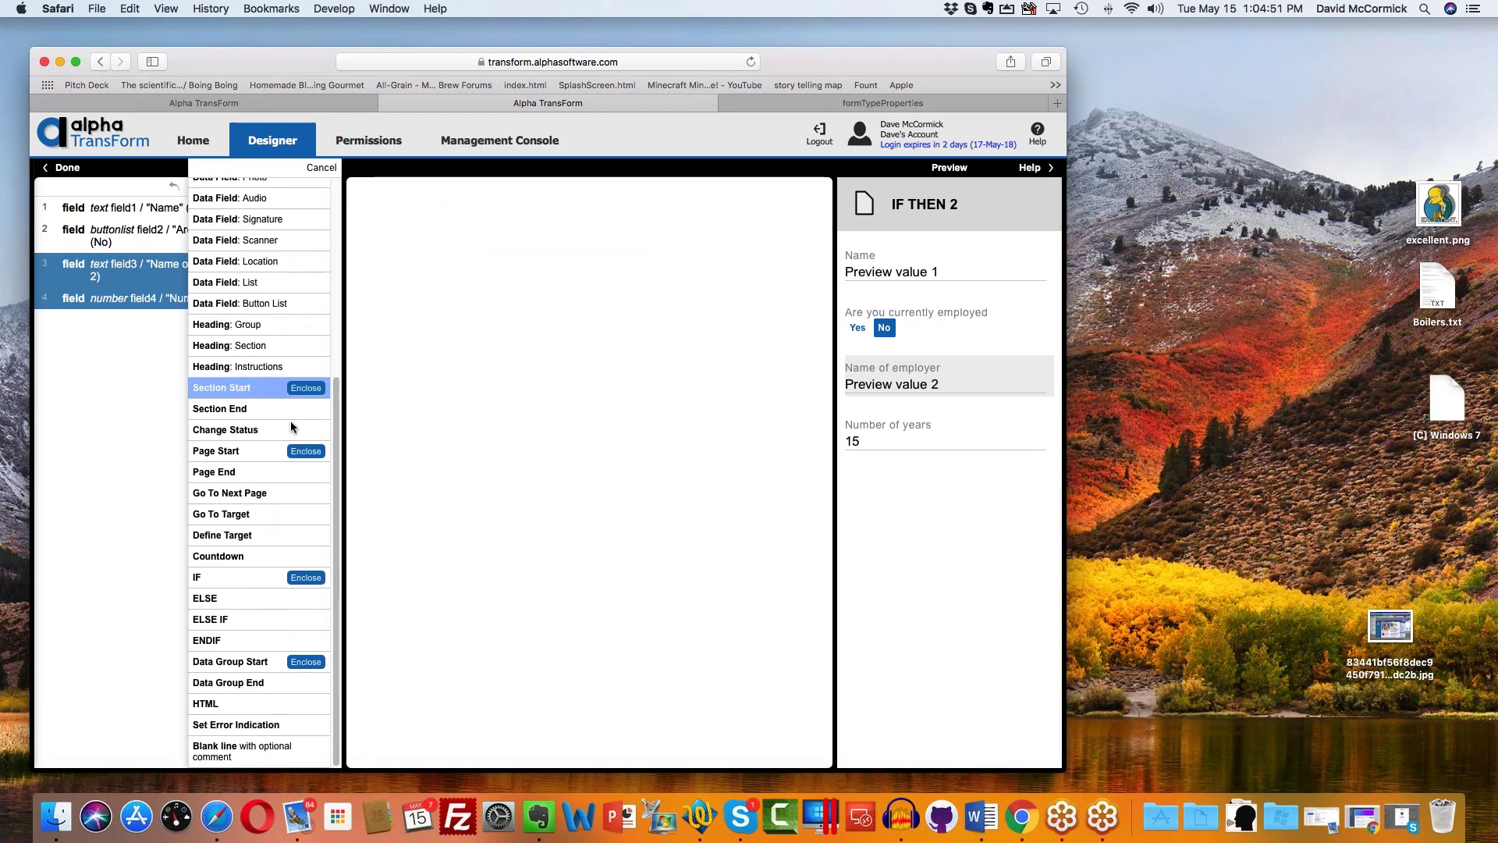
Step: Wrap the employer and years fields in an IF block and clear its default 'true' test
click(310, 574)
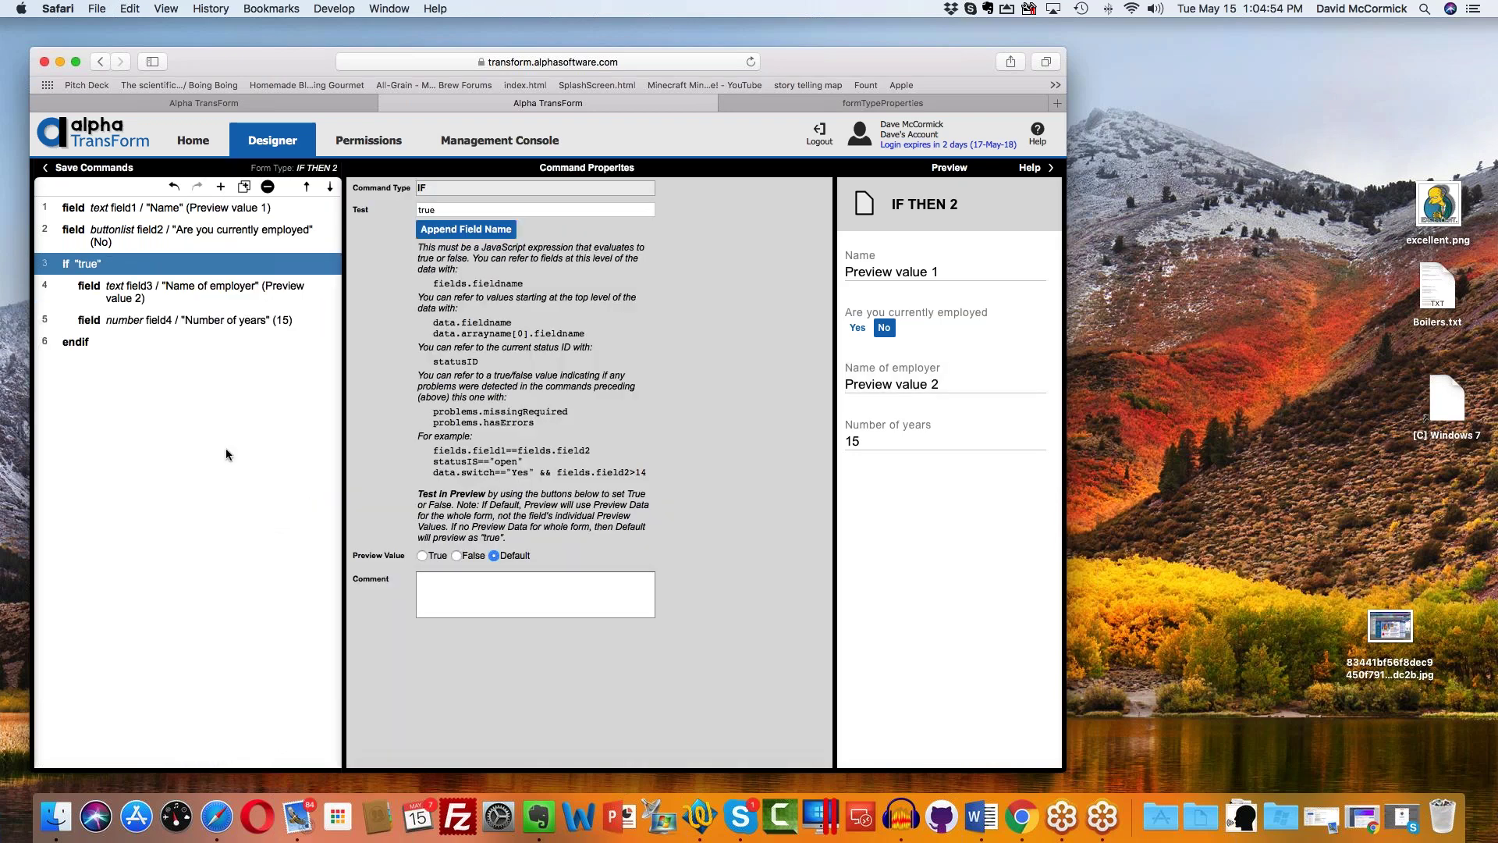
click(164, 294)
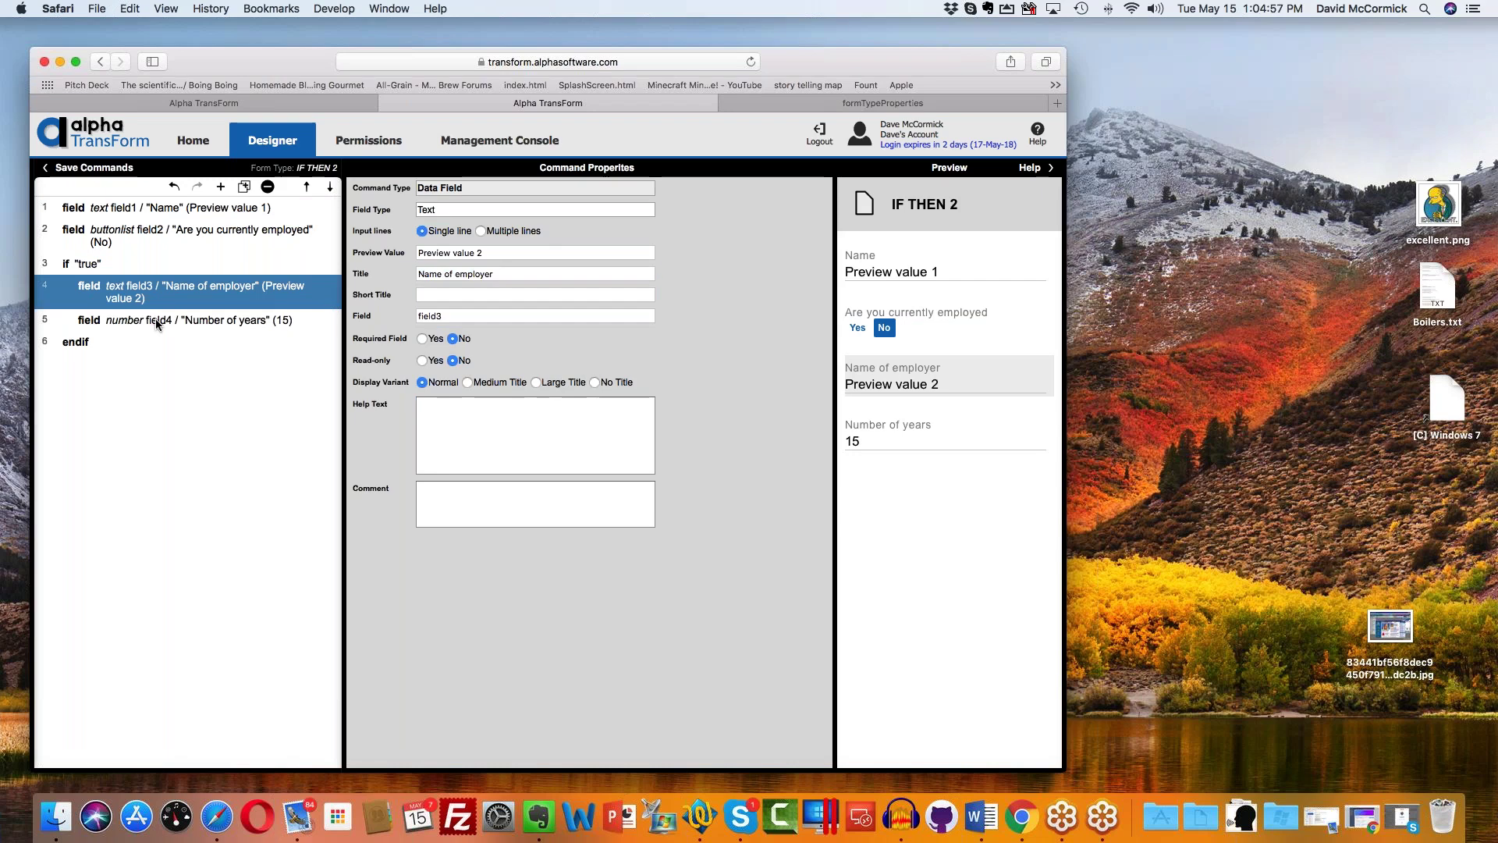
click(148, 266)
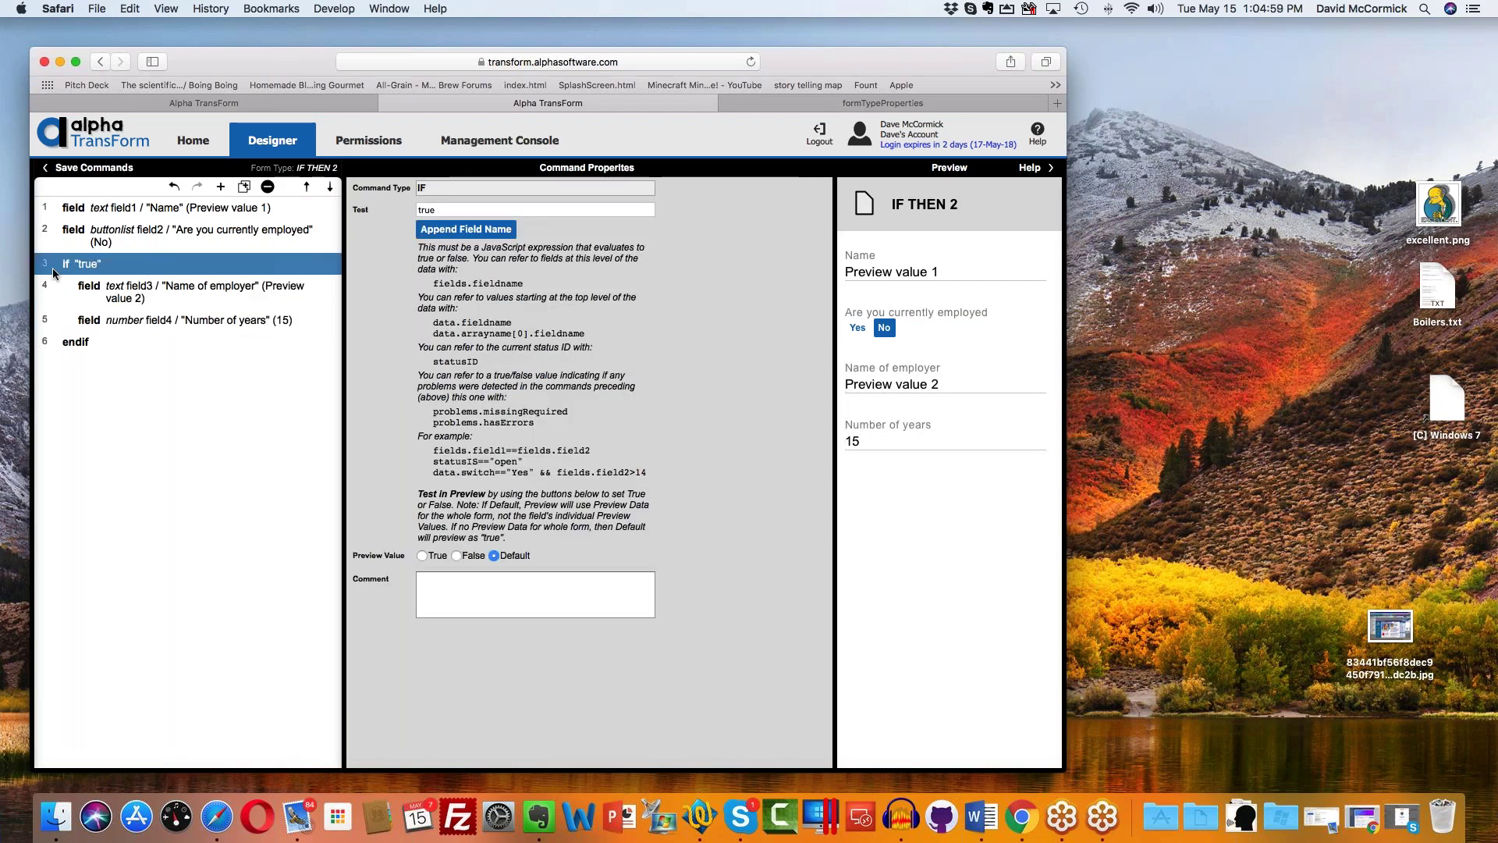
click(483, 209)
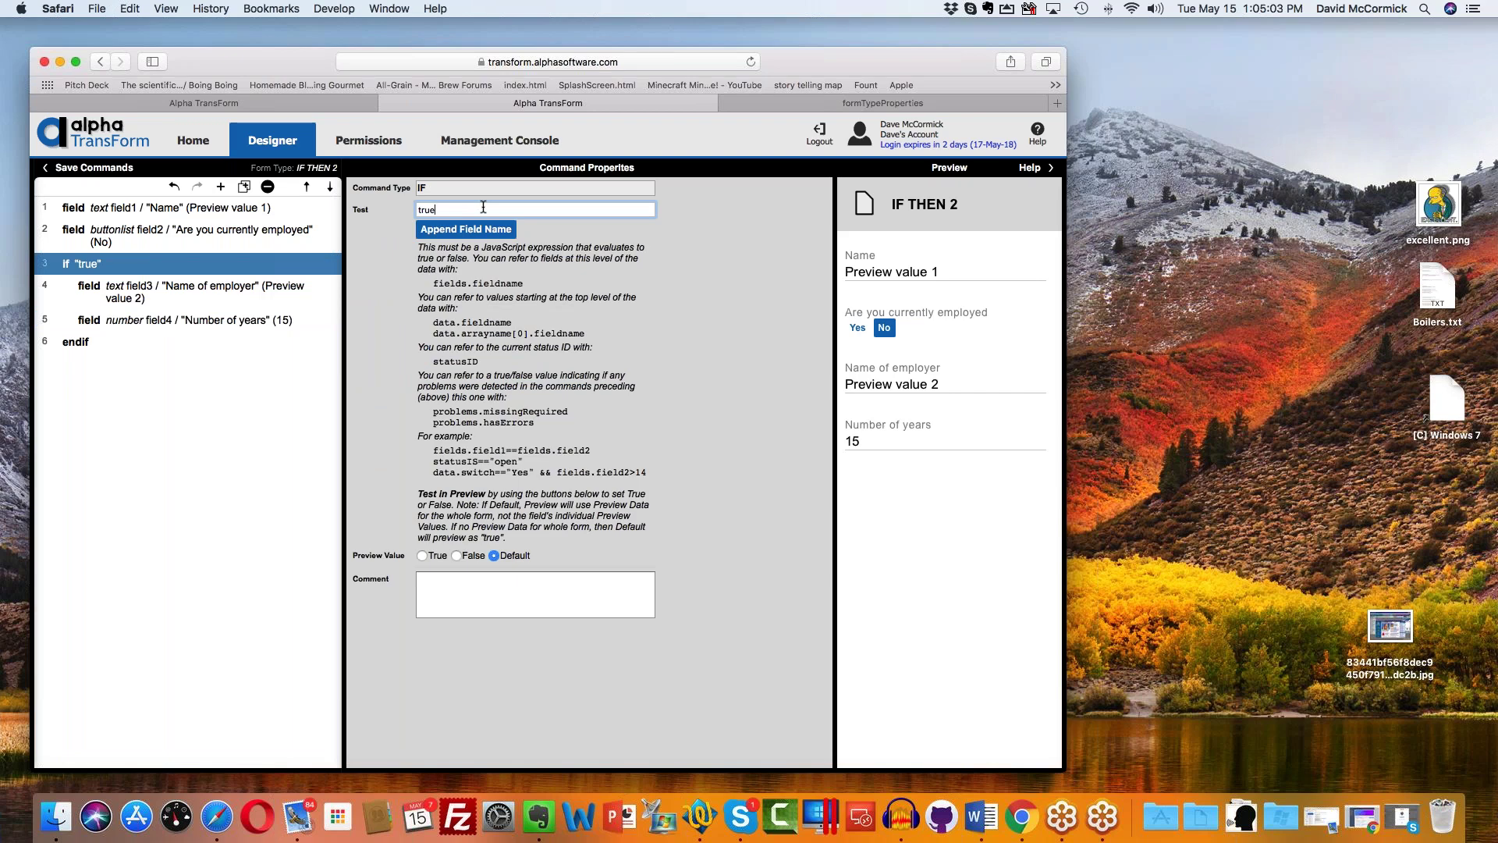
key(super+a)
key(BackSpace)
click(453, 234)
Step: Build the IF test as fields.field2=="Yes" using the employed question's field
click(453, 234)
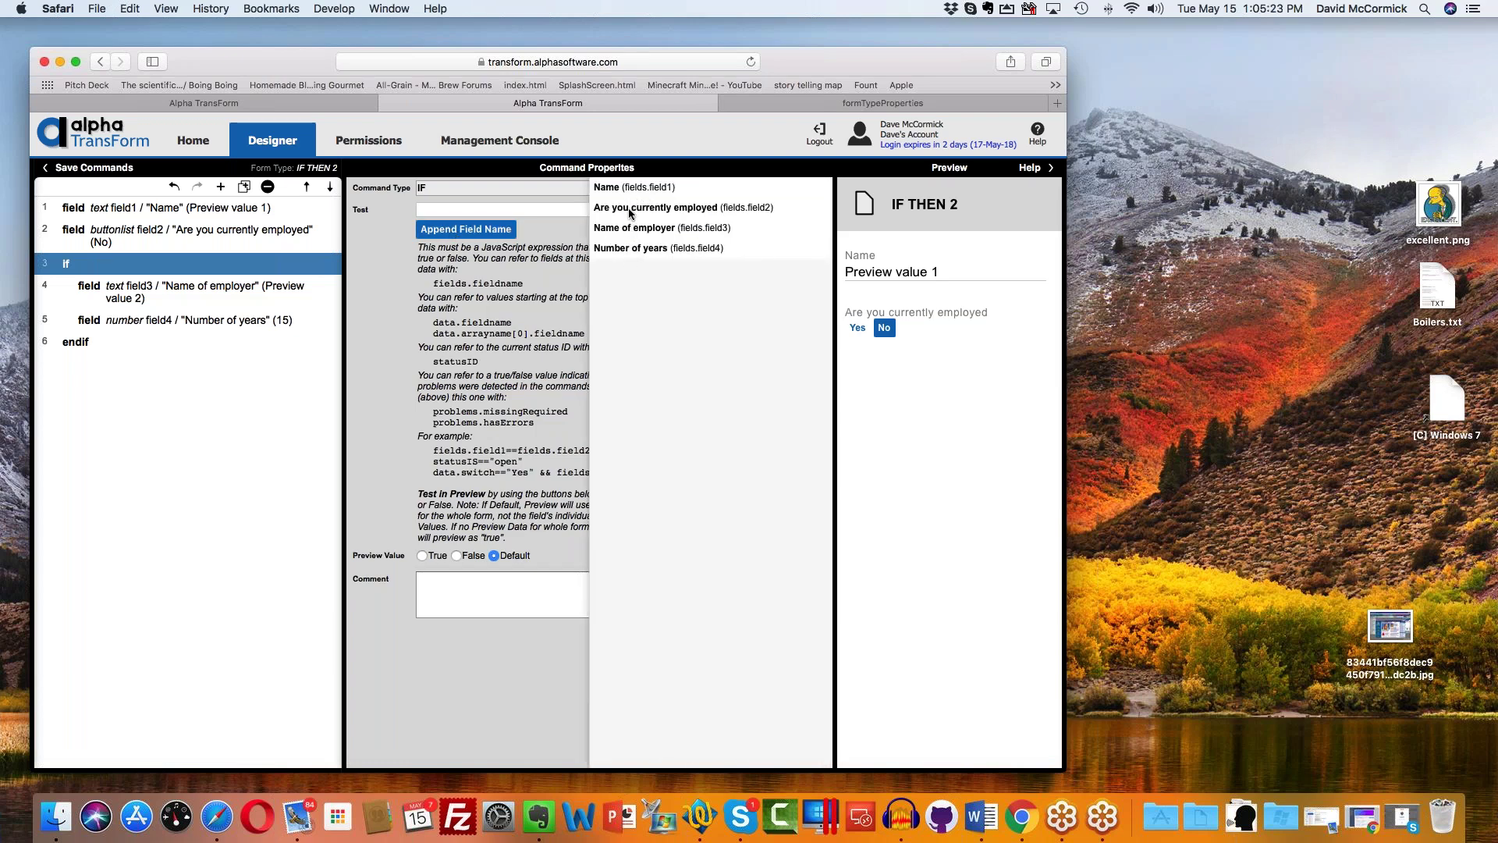
click(629, 212)
click(502, 208)
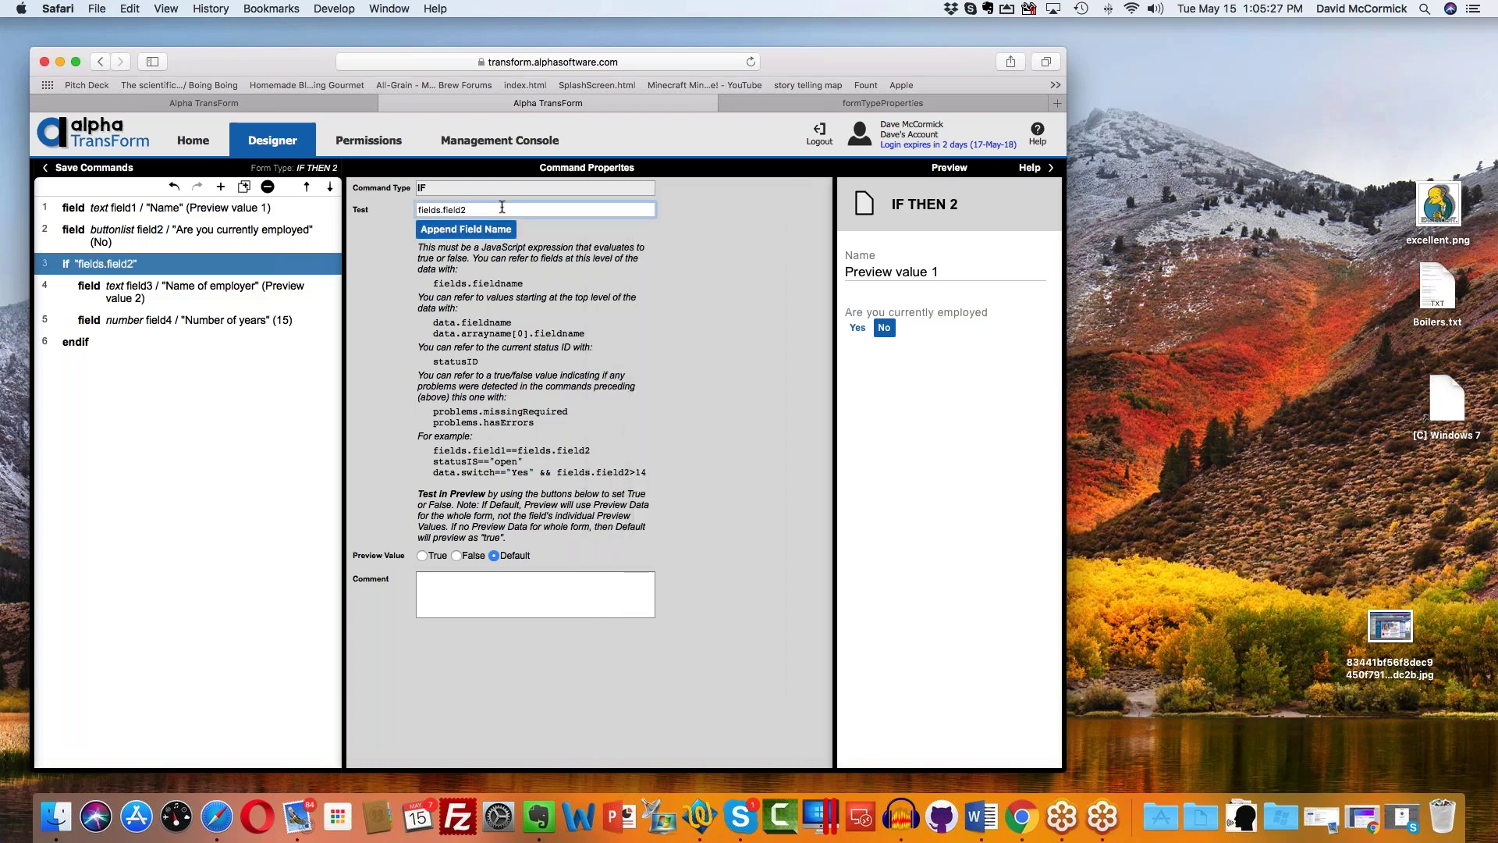
text(=="Yes)
click(471, 209)
Step: Save the commands, reopen IF THEN 2, and enclose the employer and years fields in a Page Start
click(107, 168)
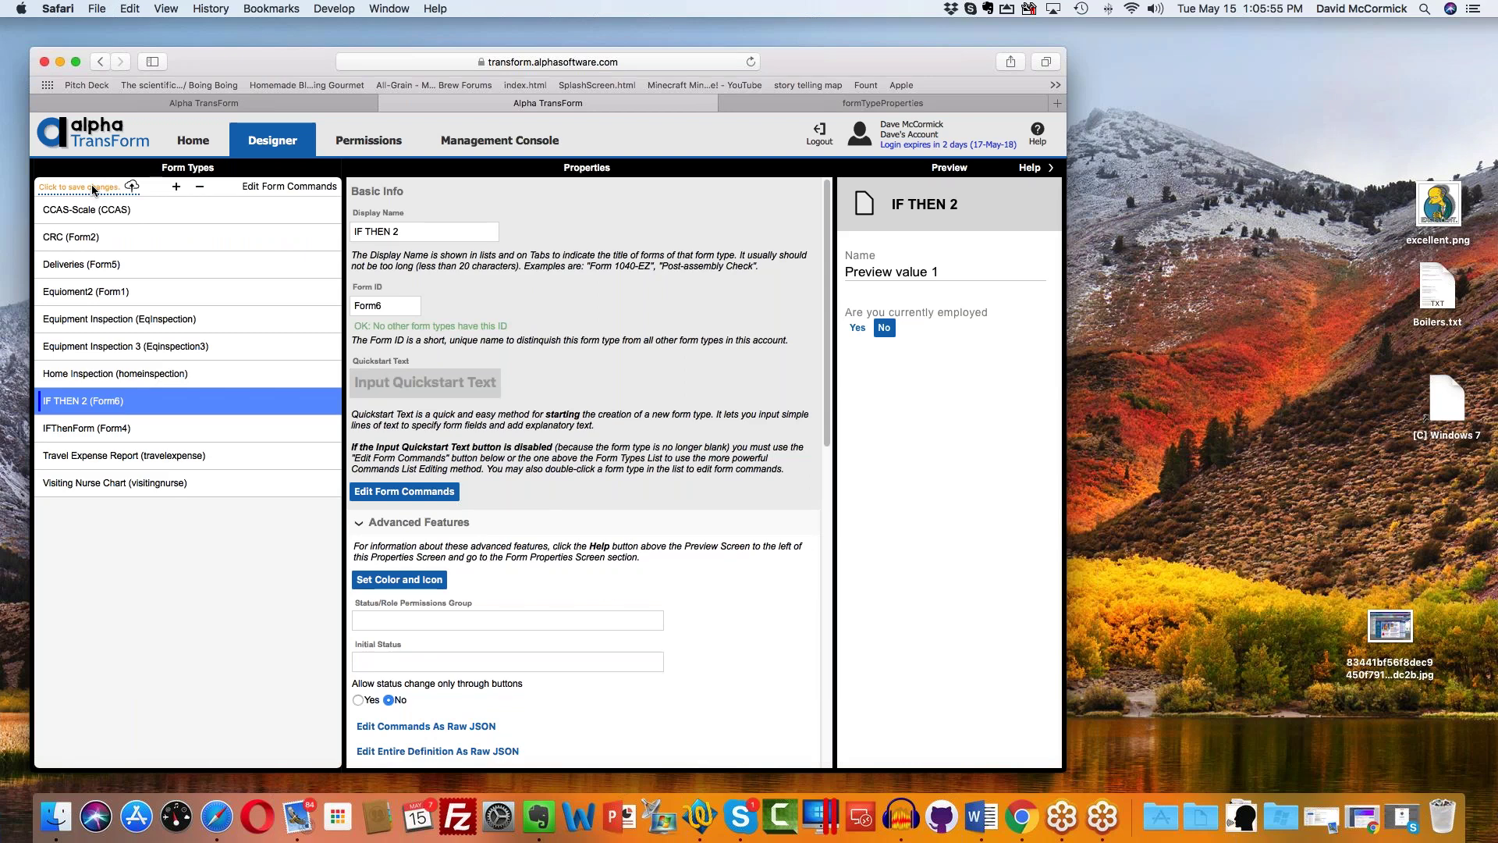
double_click(227, 407)
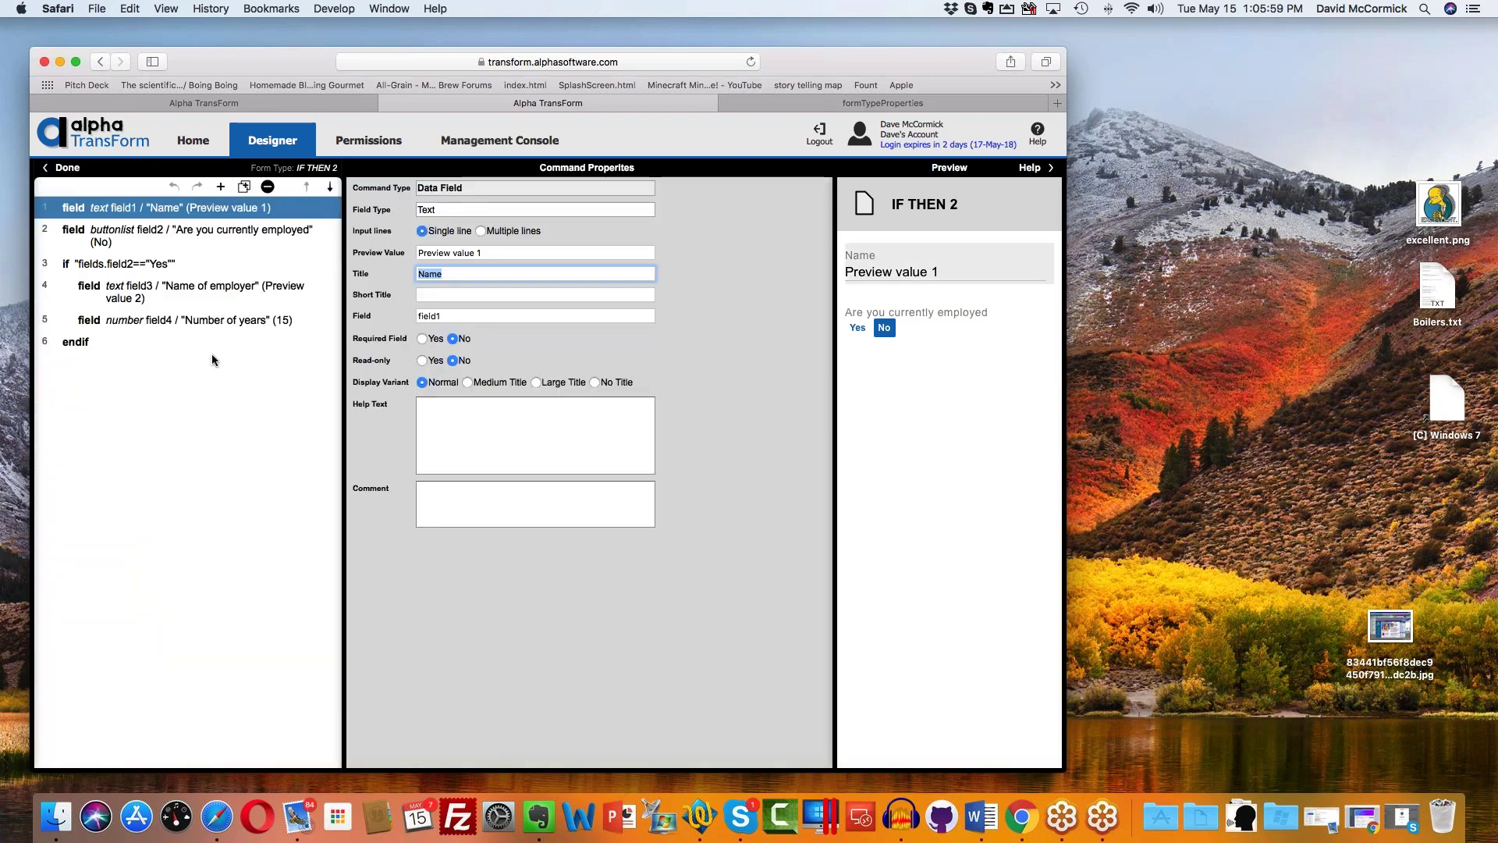
click(192, 286)
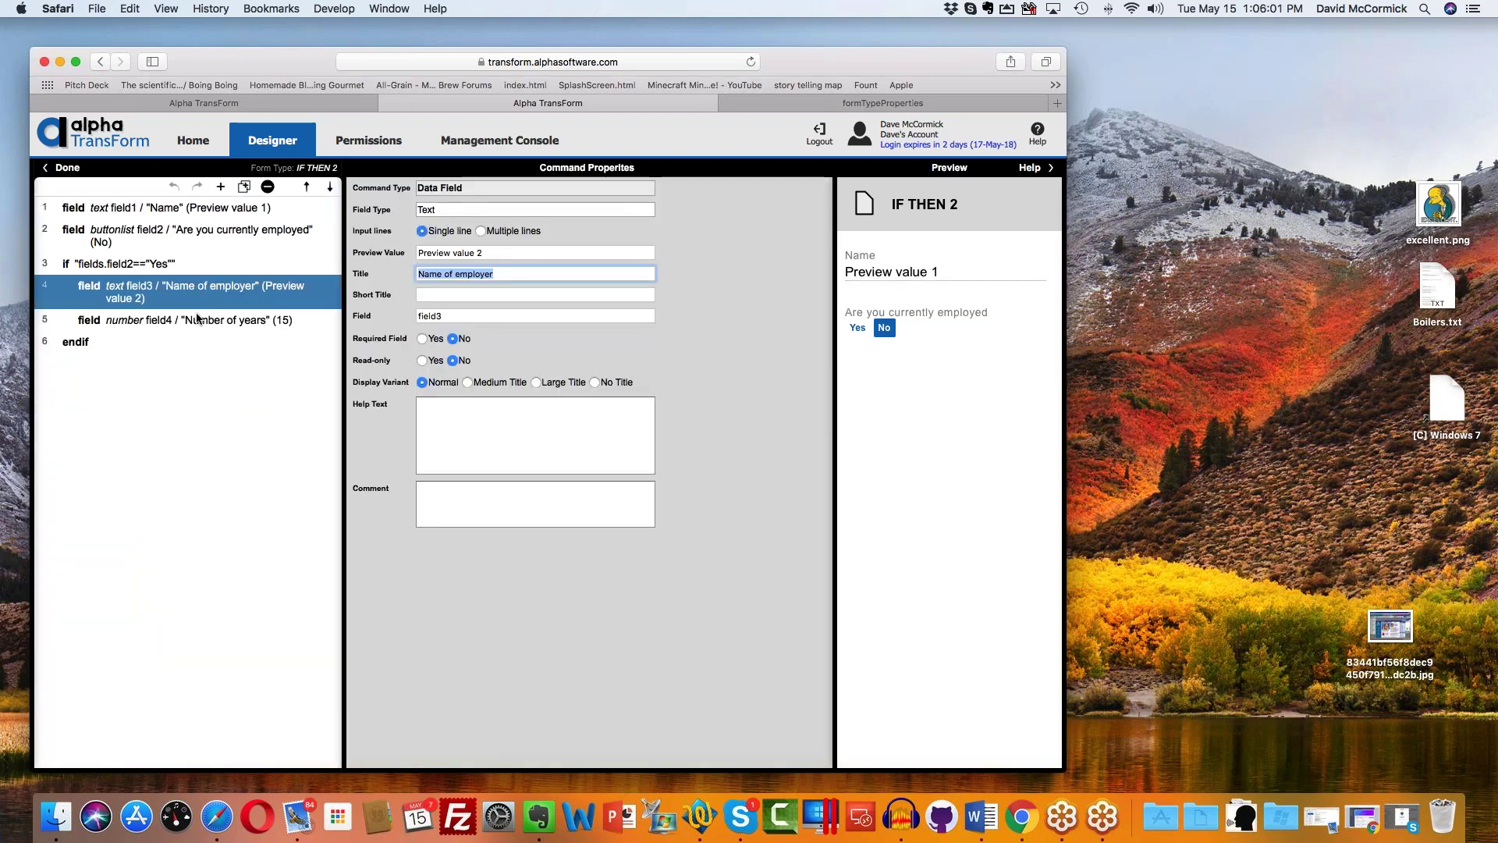
shift+click(201, 323)
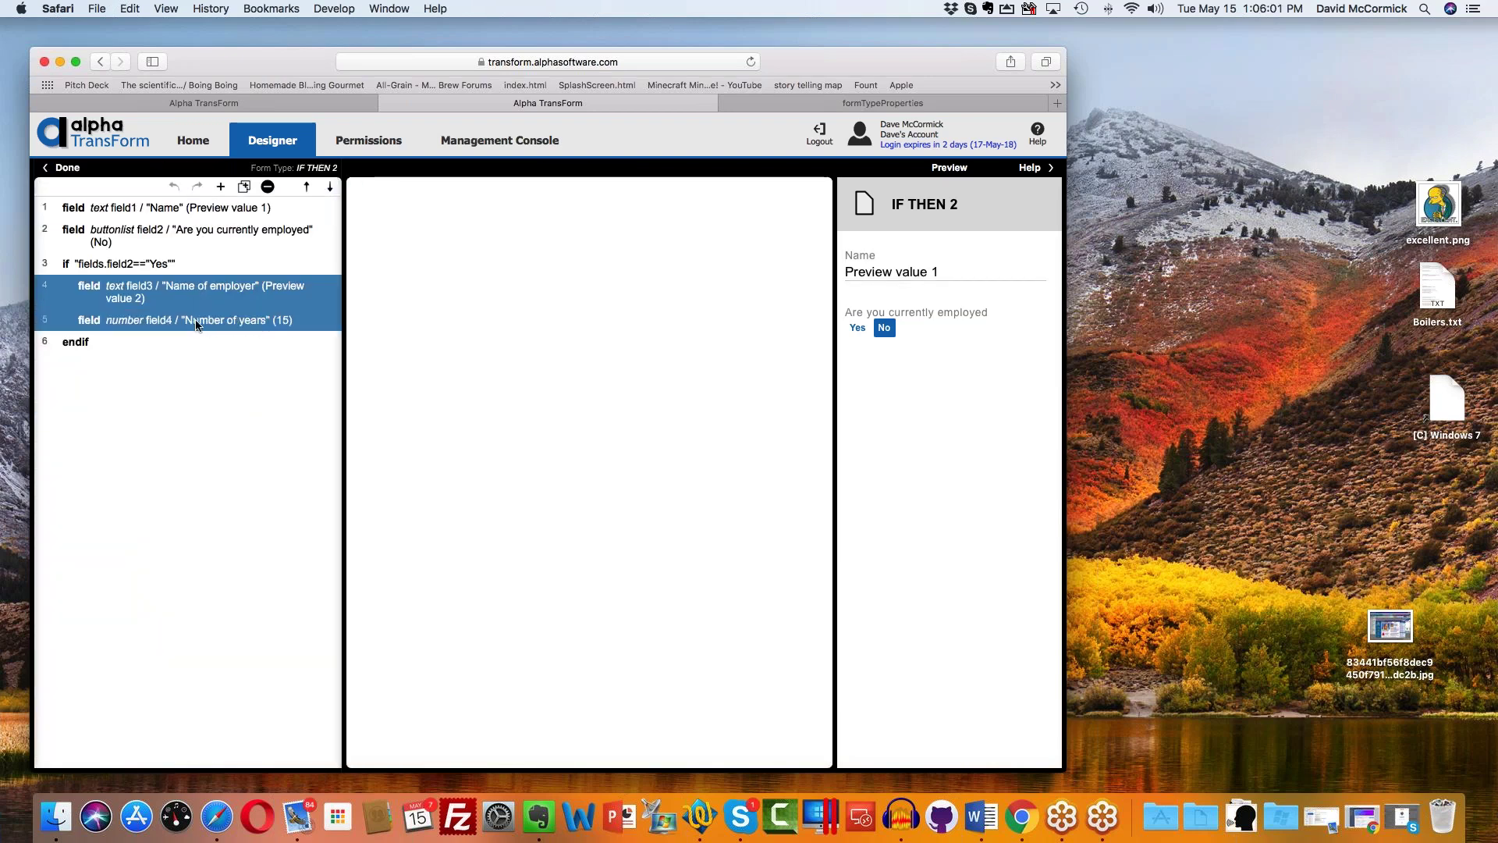
click(222, 188)
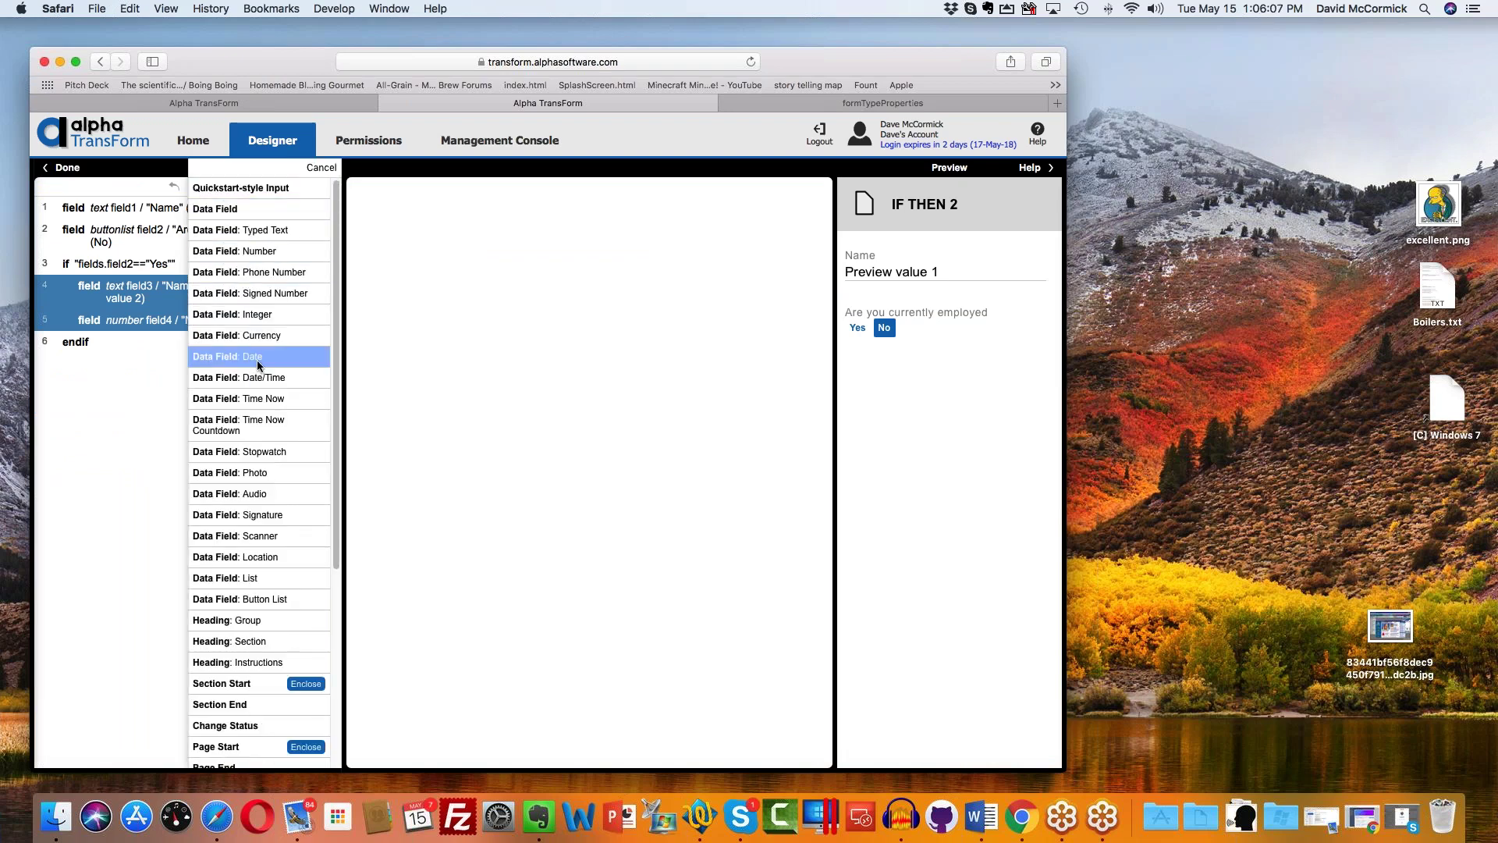
click(307, 747)
Step: Title the new page 'Employment Questions'
click(484, 181)
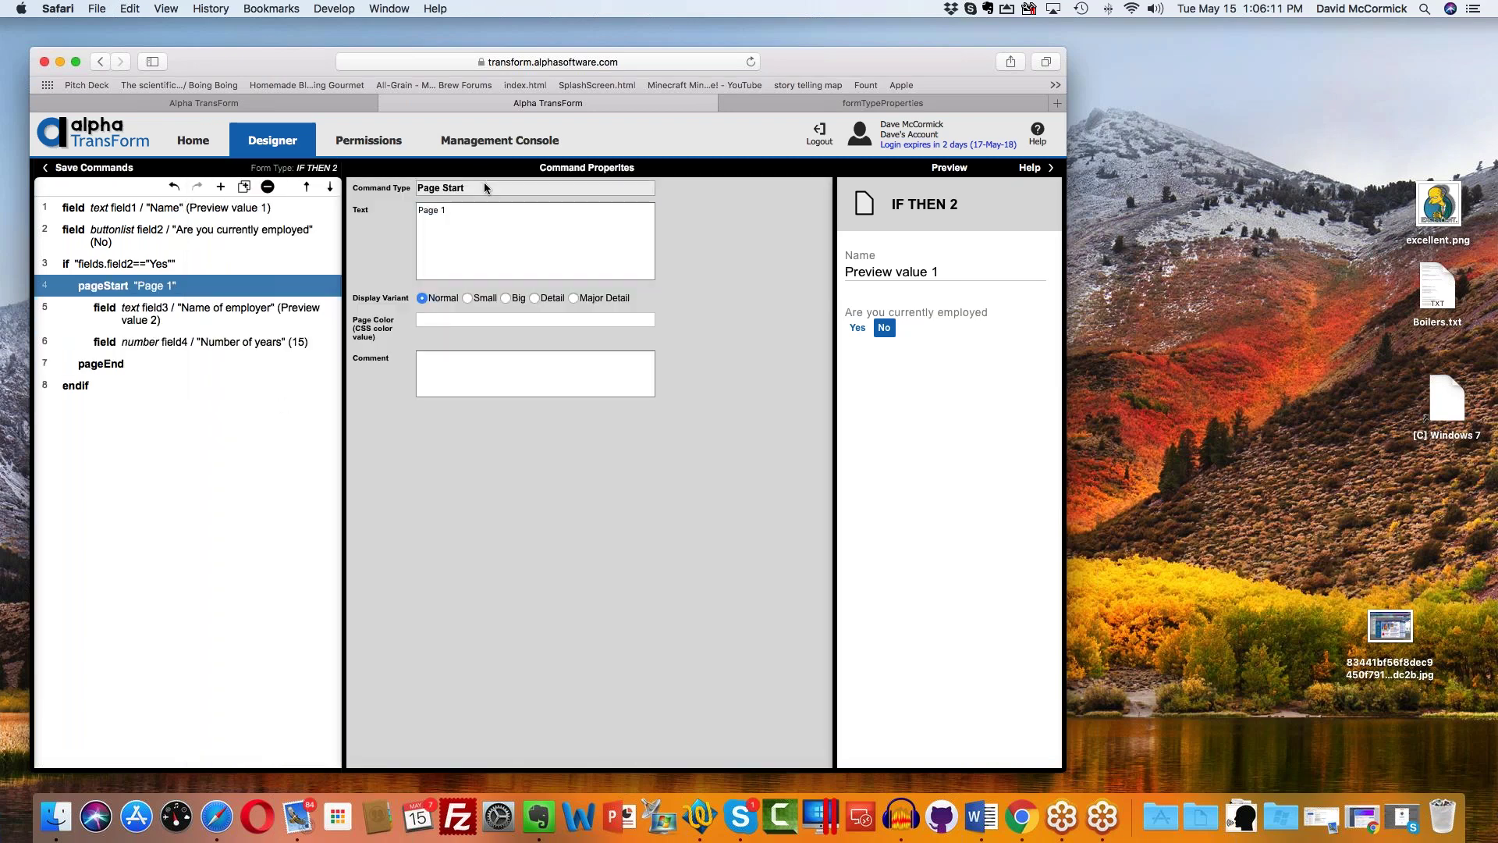
key(Tab)
text(Employmen)
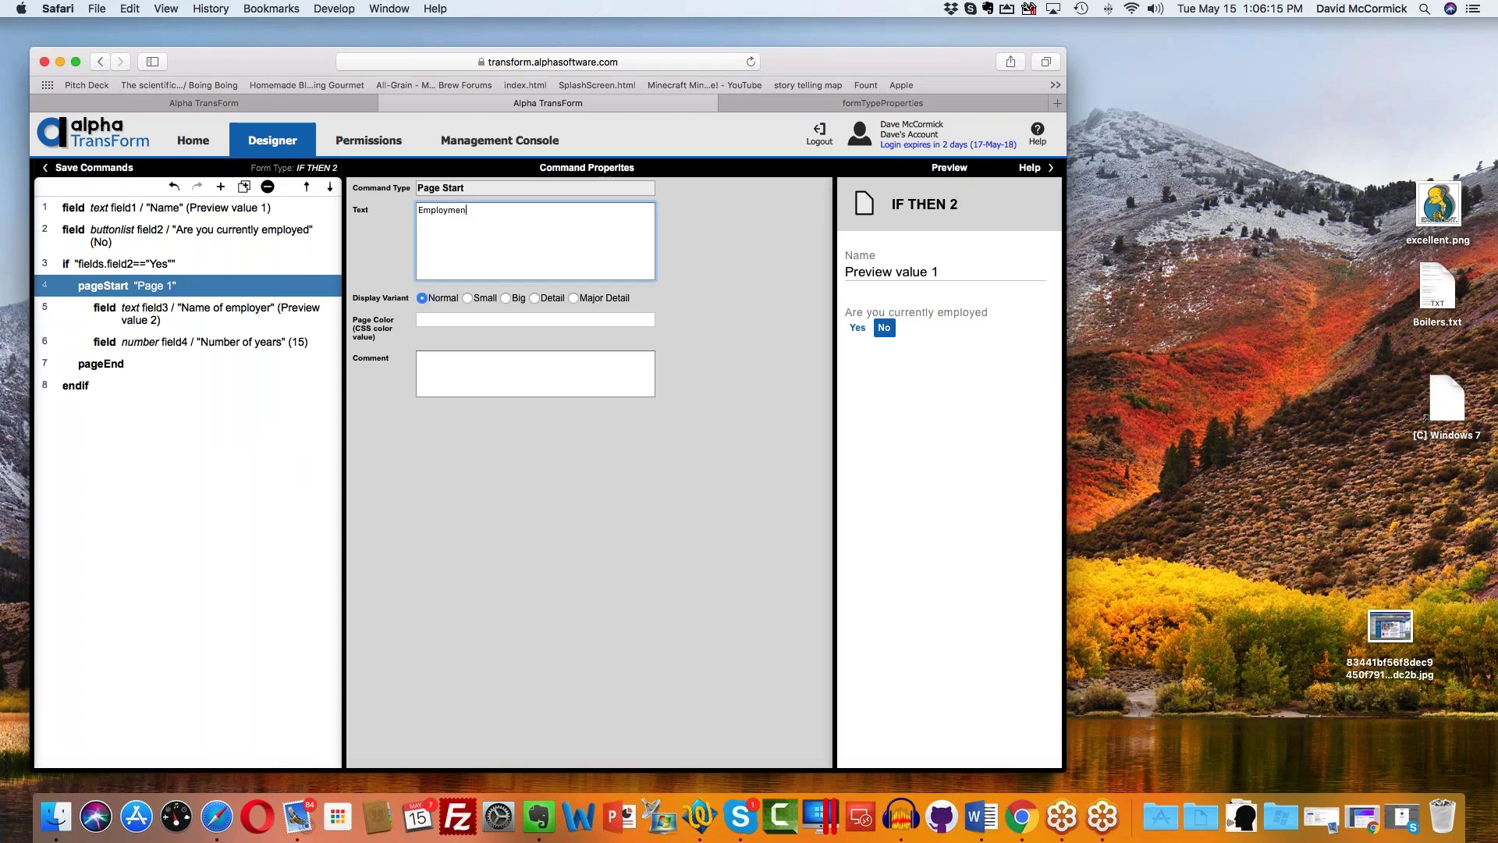
text(t Questions)
click(436, 318)
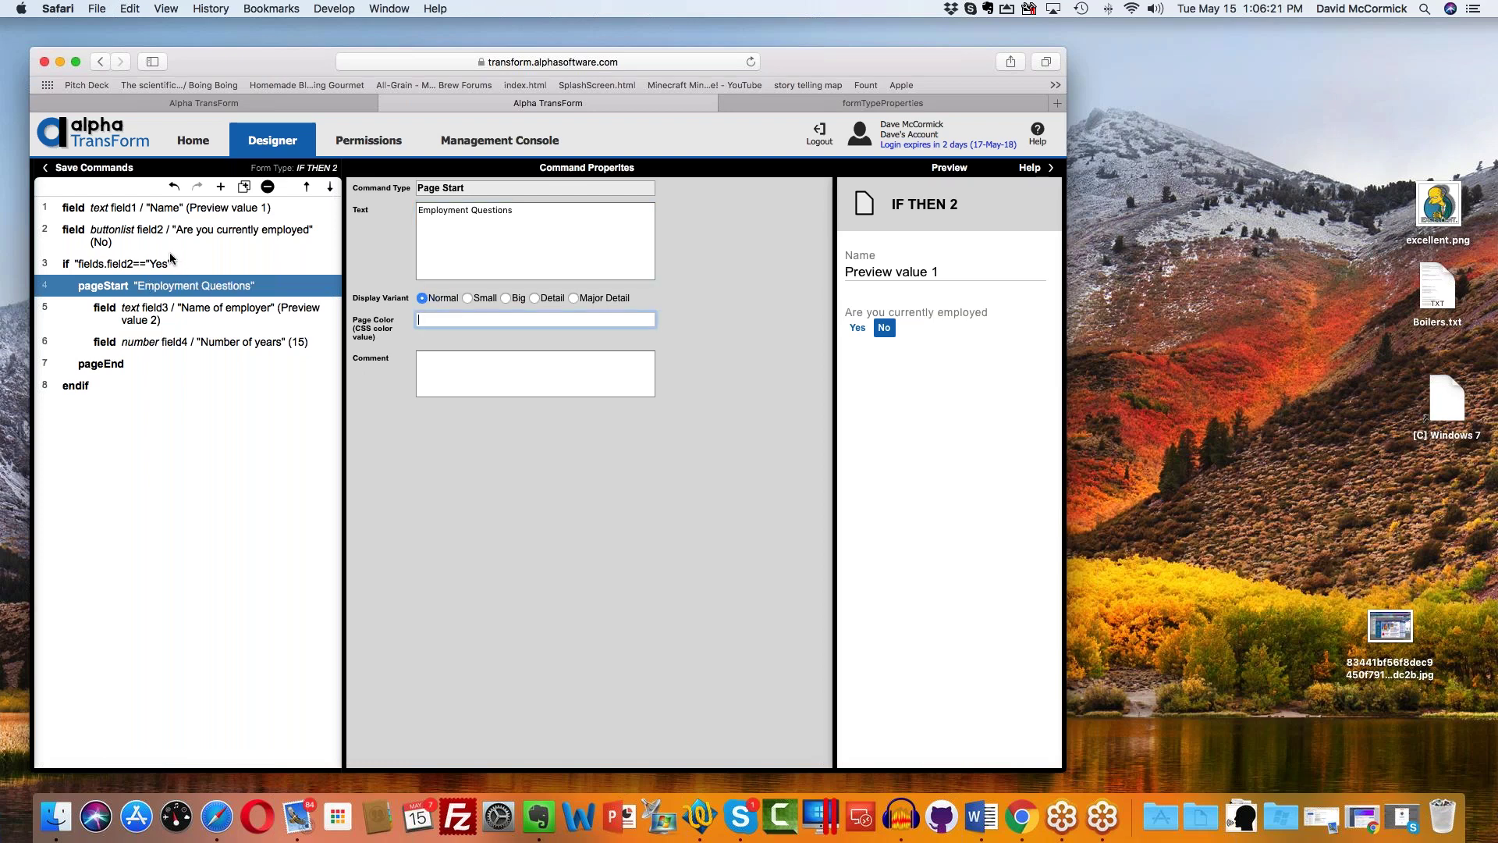
Step: Review the Name, employed, employer and years fields' properties, then save the edited commands
click(180, 209)
click(184, 231)
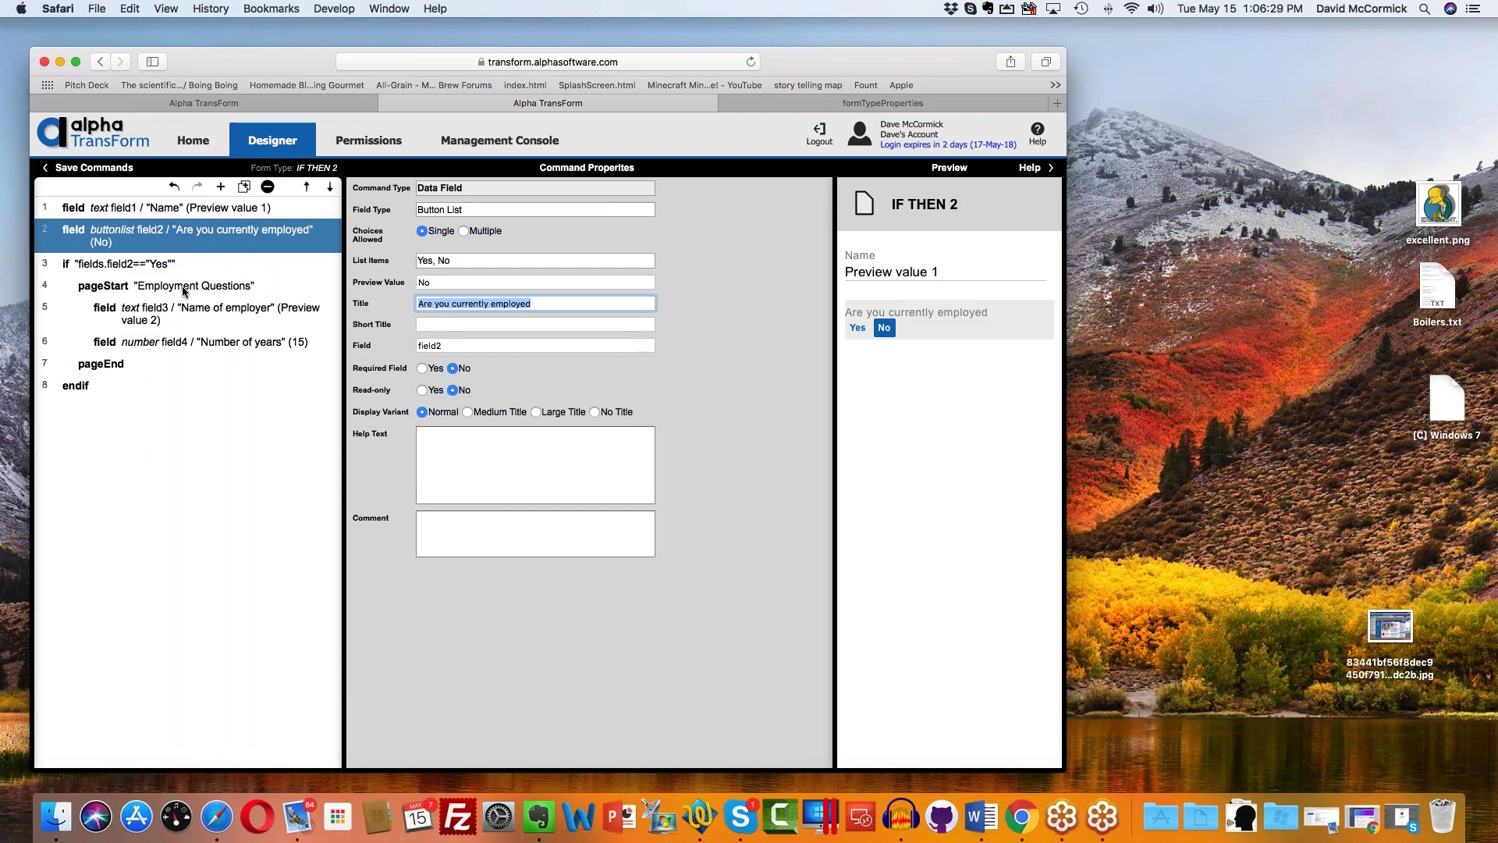
click(199, 315)
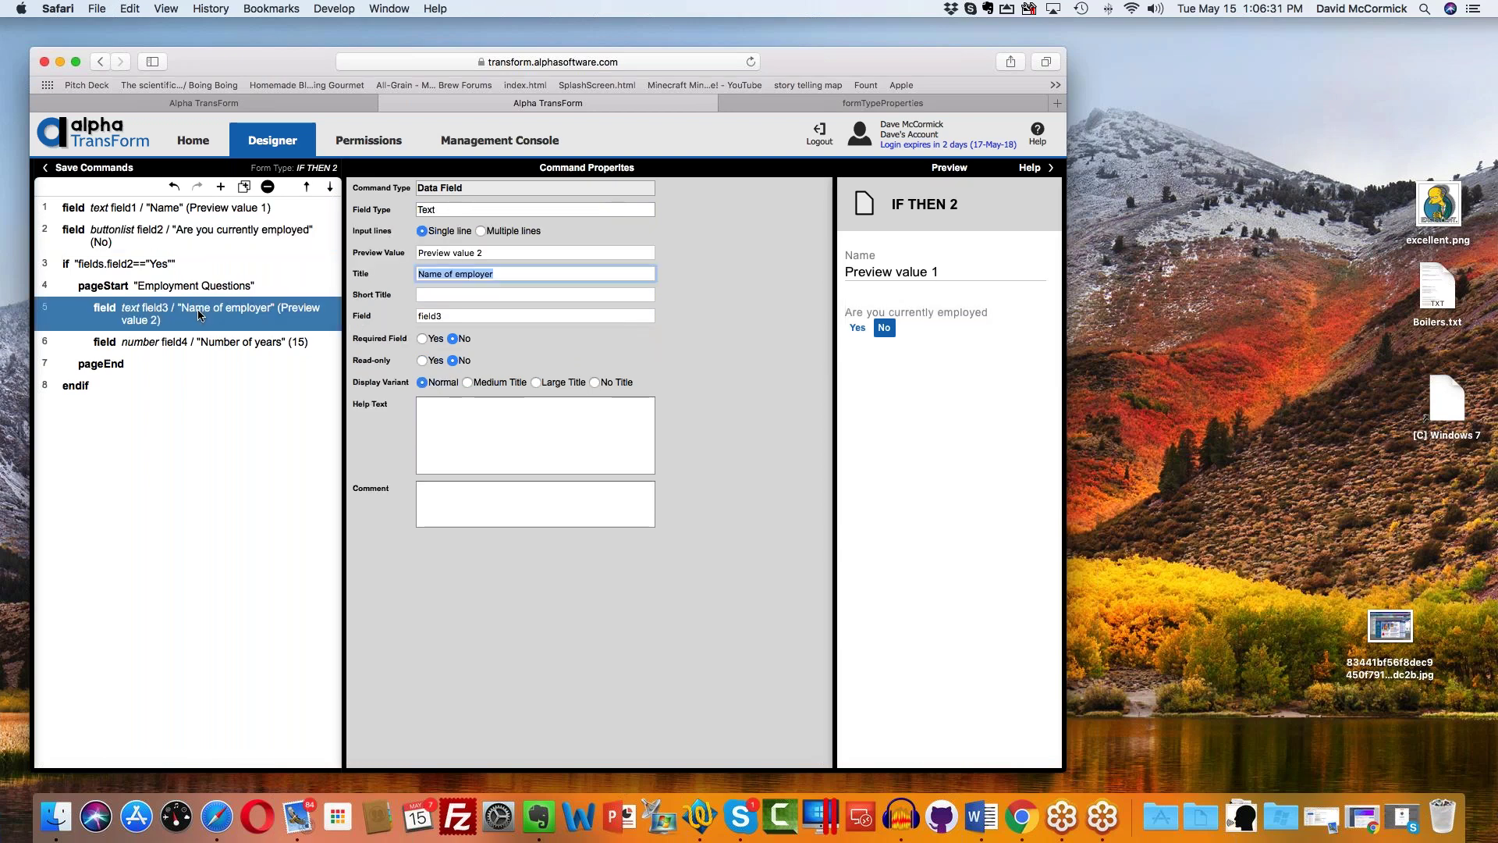
click(205, 348)
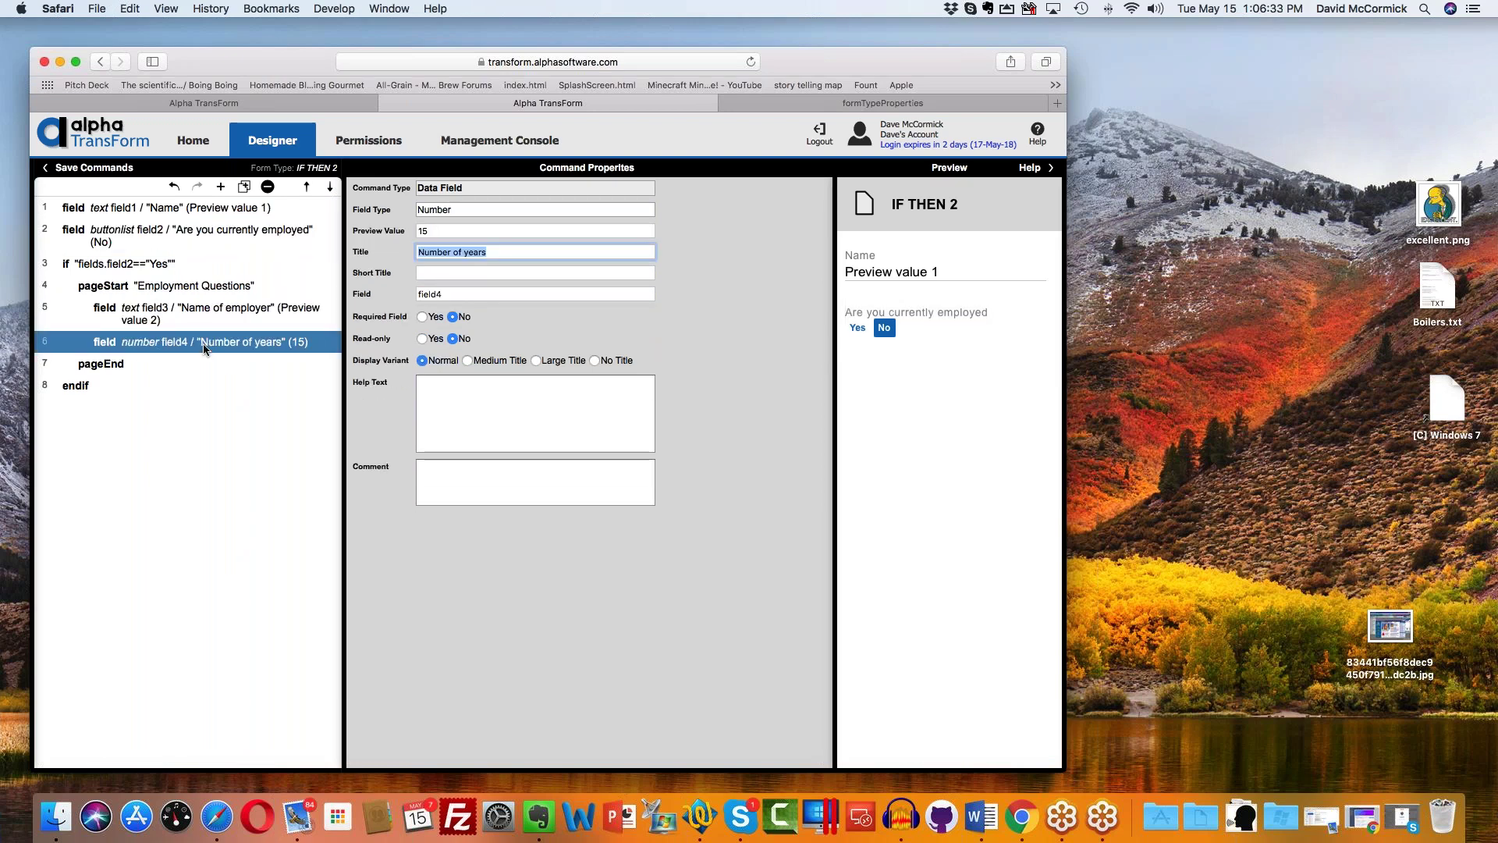
click(102, 171)
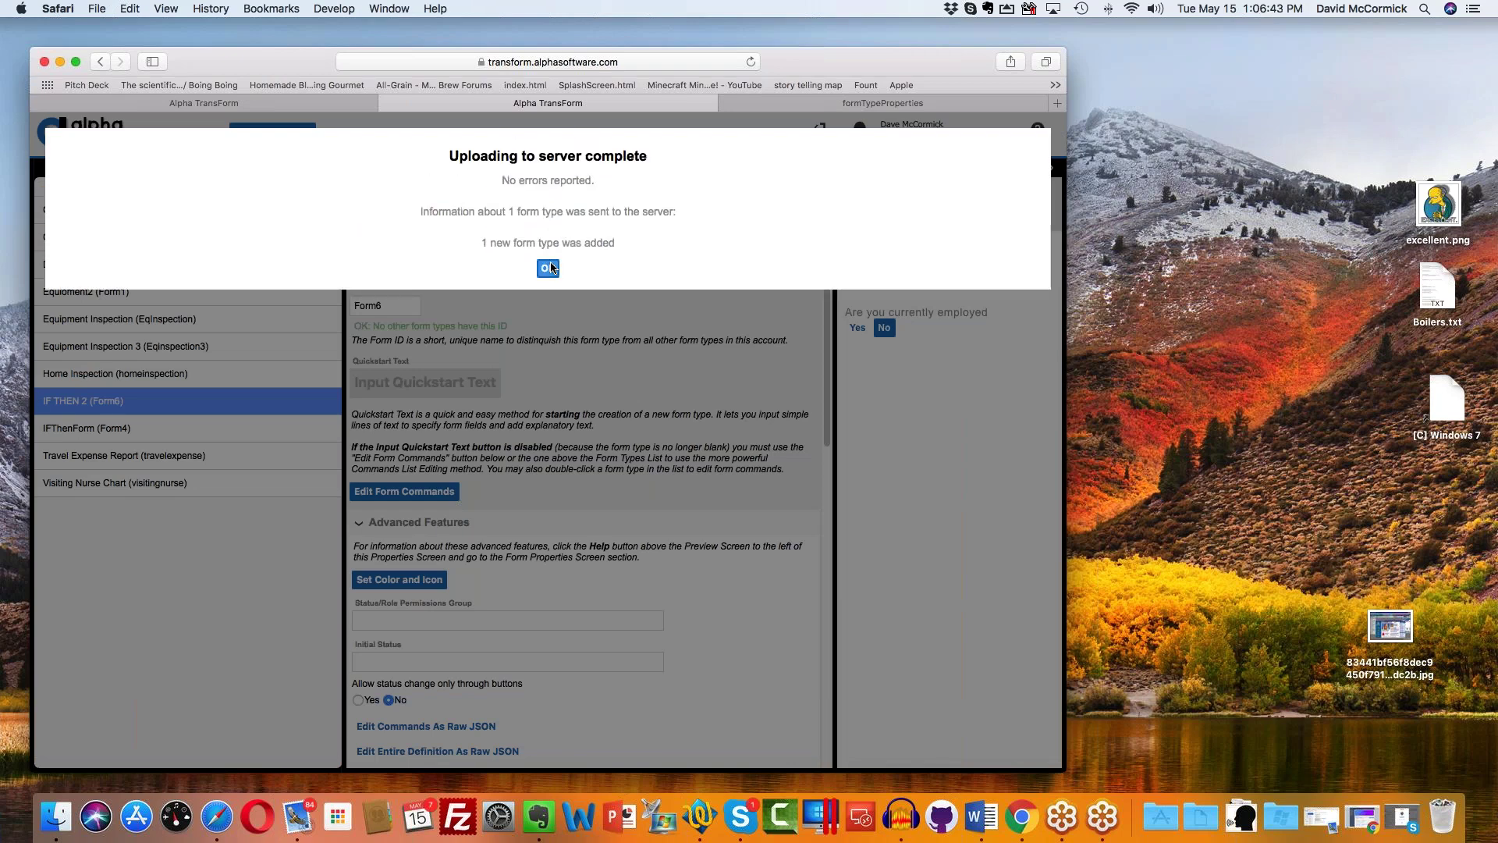
Step: Acknowledge the upload-complete message for the IF THEN 2 form
click(550, 268)
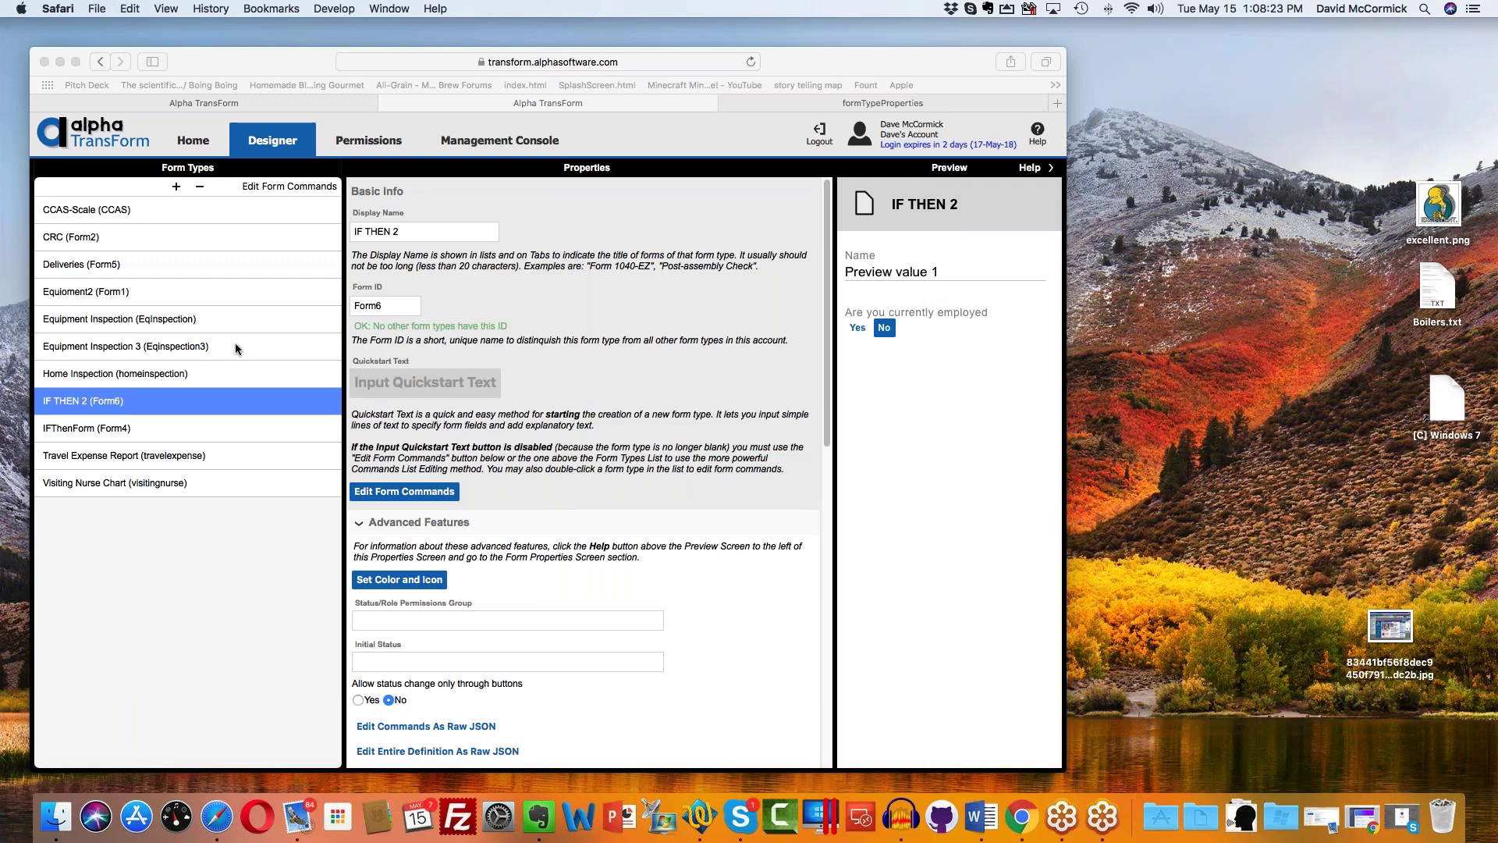
Step: Add blank form type Form7 with display name RepairApp and bring up its Quickstart Text editor
click(176, 189)
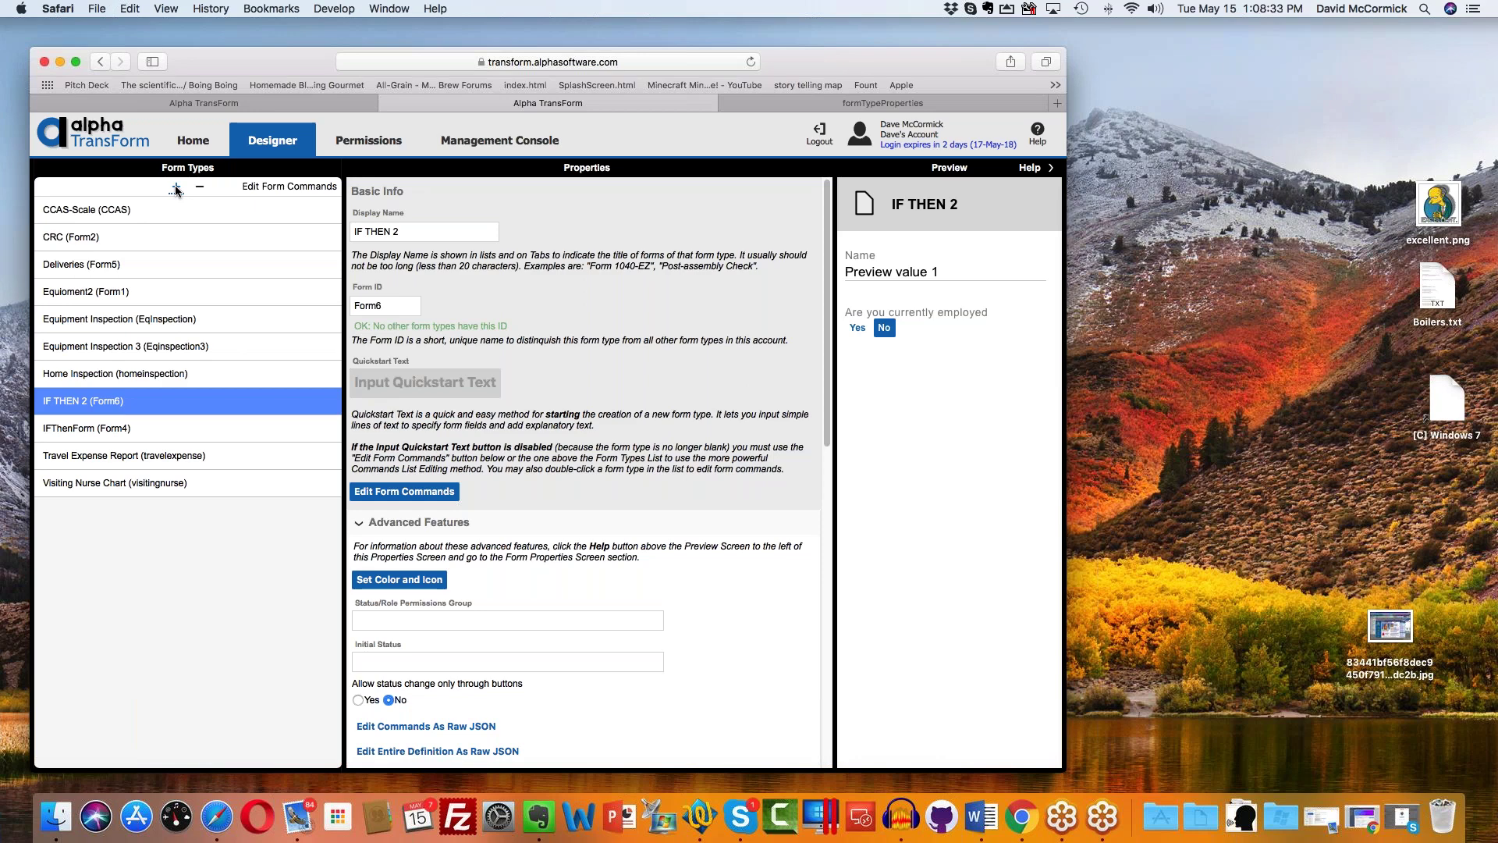
click(176, 188)
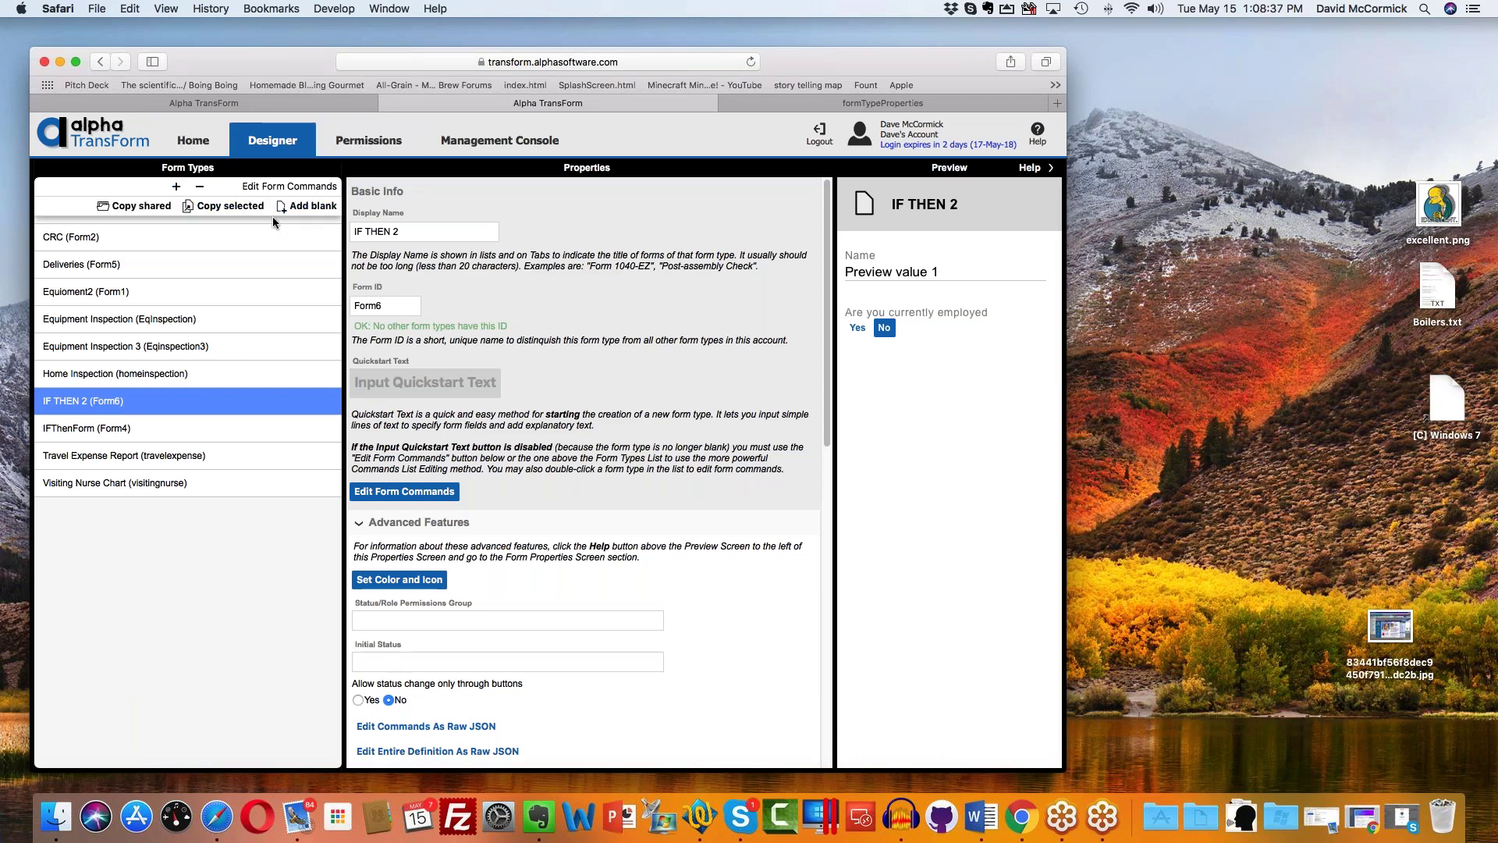
click(308, 206)
click(420, 232)
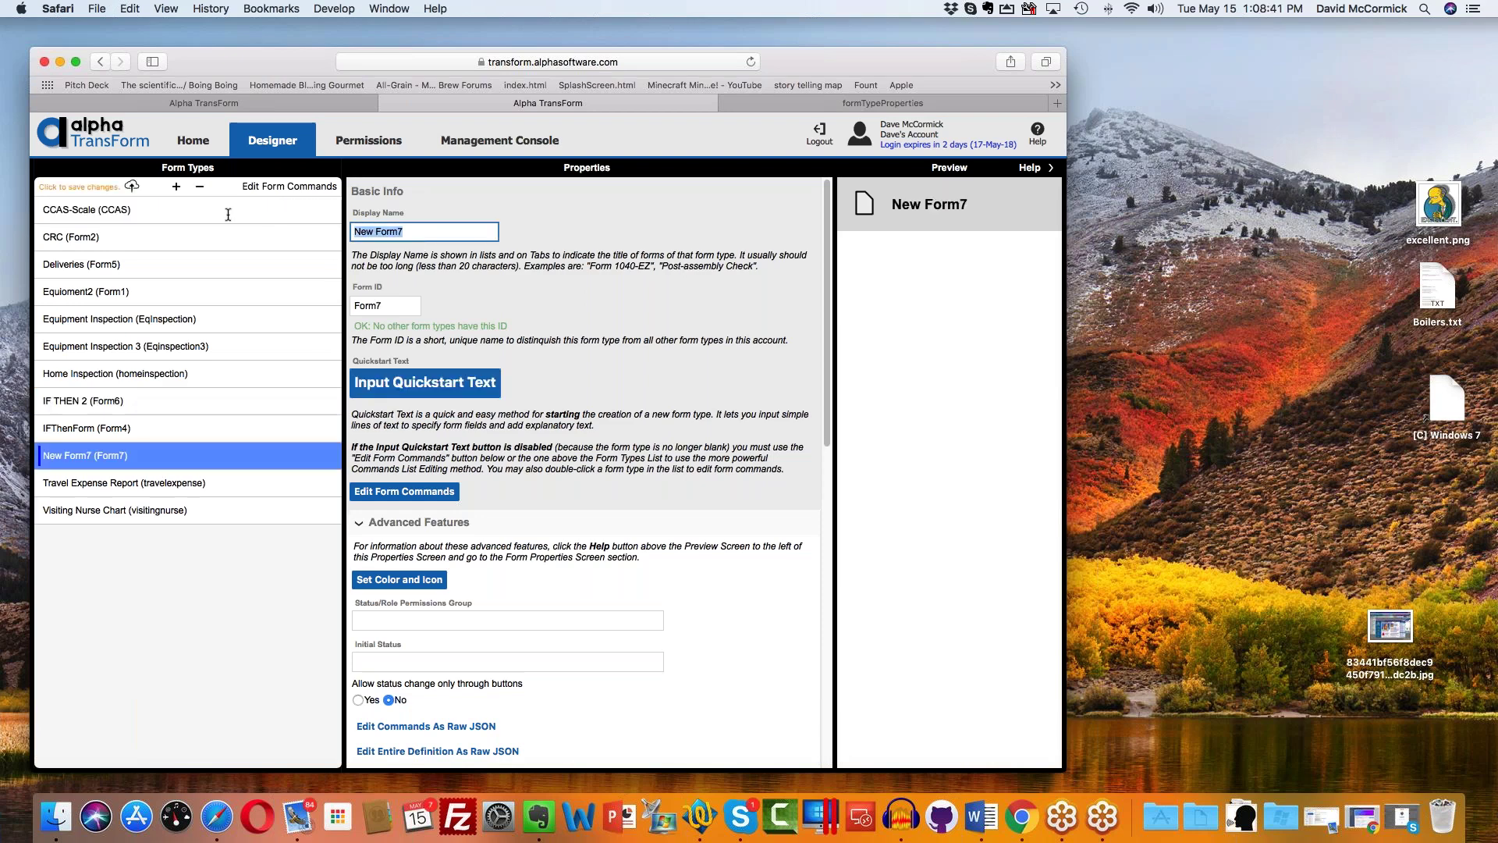
text(RepairApp)
click(451, 390)
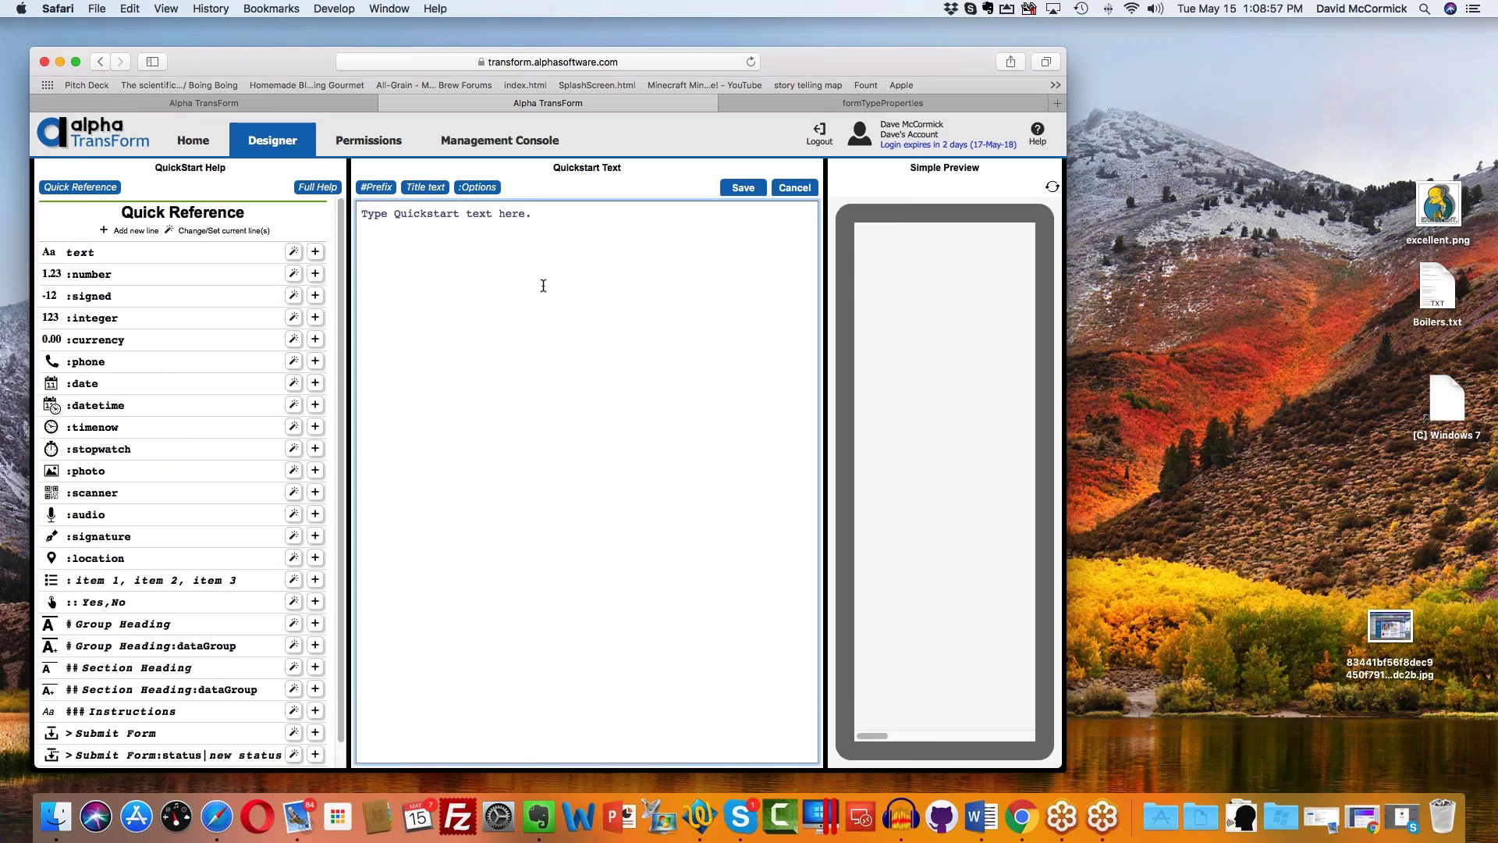
Step: Enter Quickstart lines Customer Name, Address and City
text(Cust)
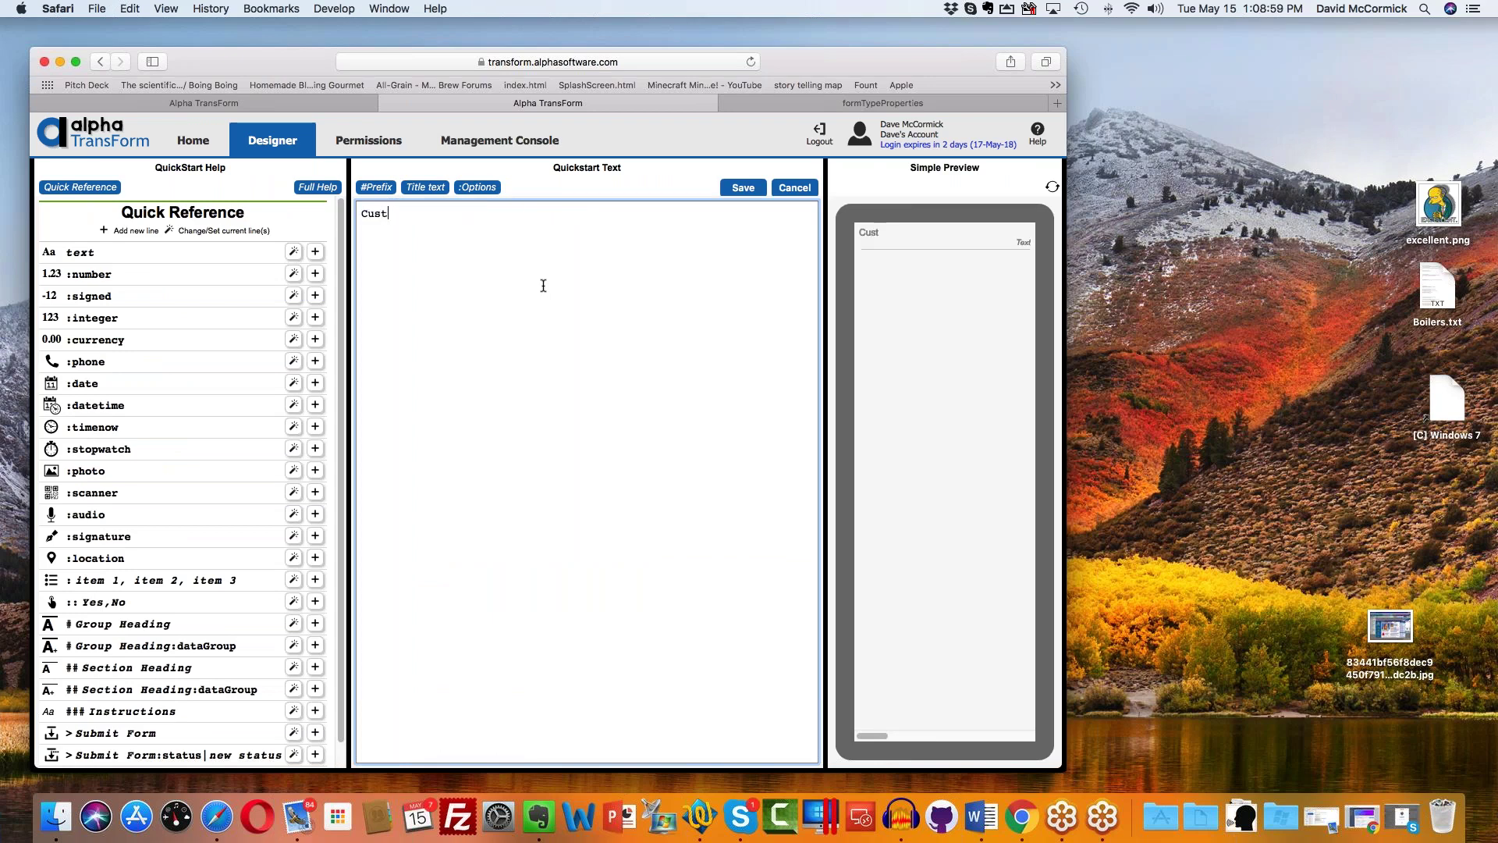
text(omer Na,e,)
key(BackSpace)
key(BackSpace)
text(me)
key(Return)
text(Address )
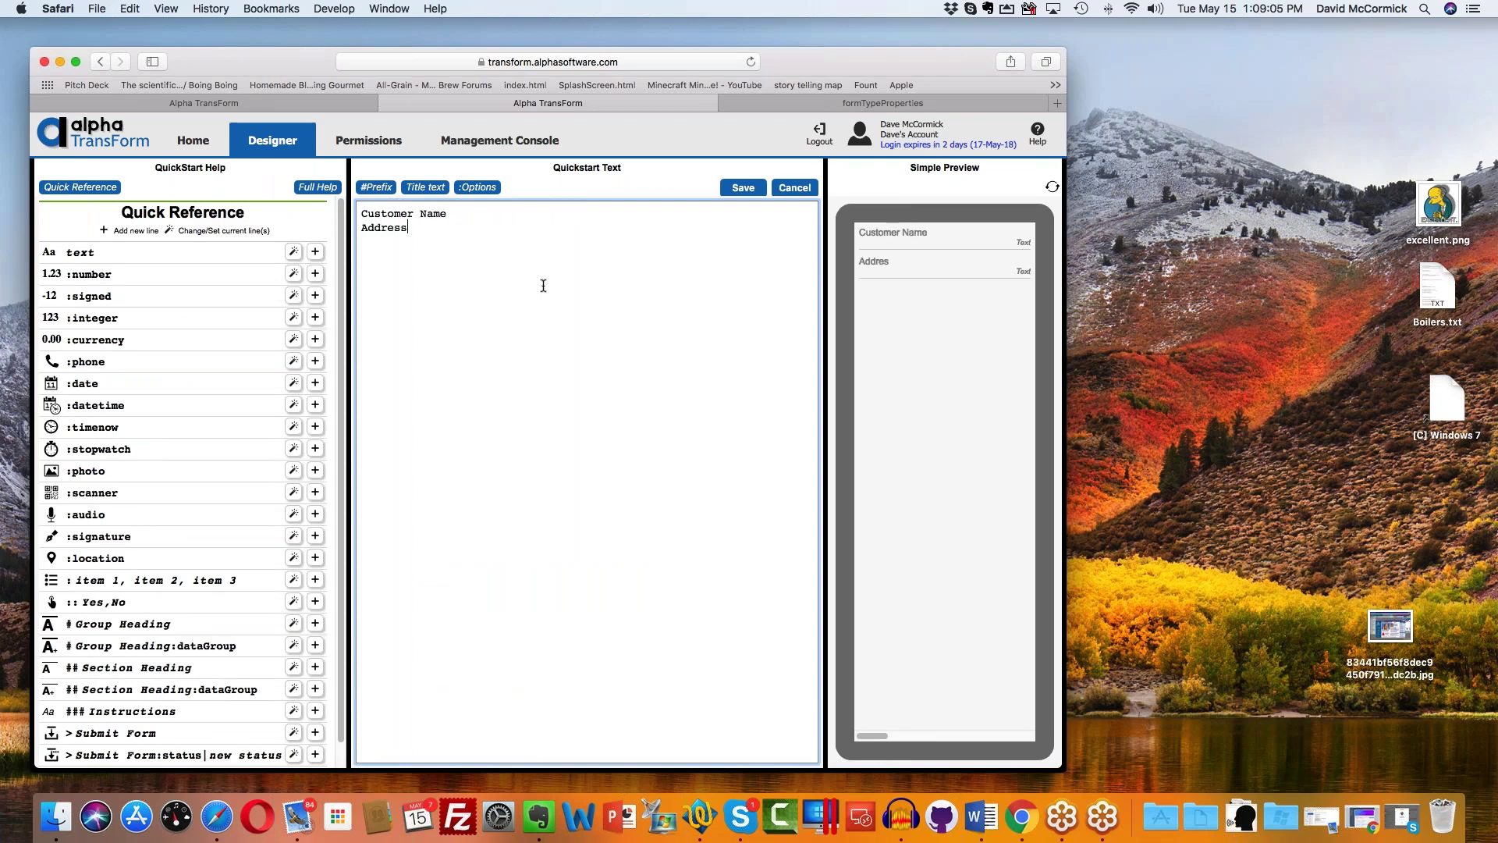
text(City)
key(Return)
Step: Add State, Issue and Notes lines and save the Quickstart text
text(Satte)
key(BackSpace)
key(BackSpace)
key(BackSpace)
text(tate)
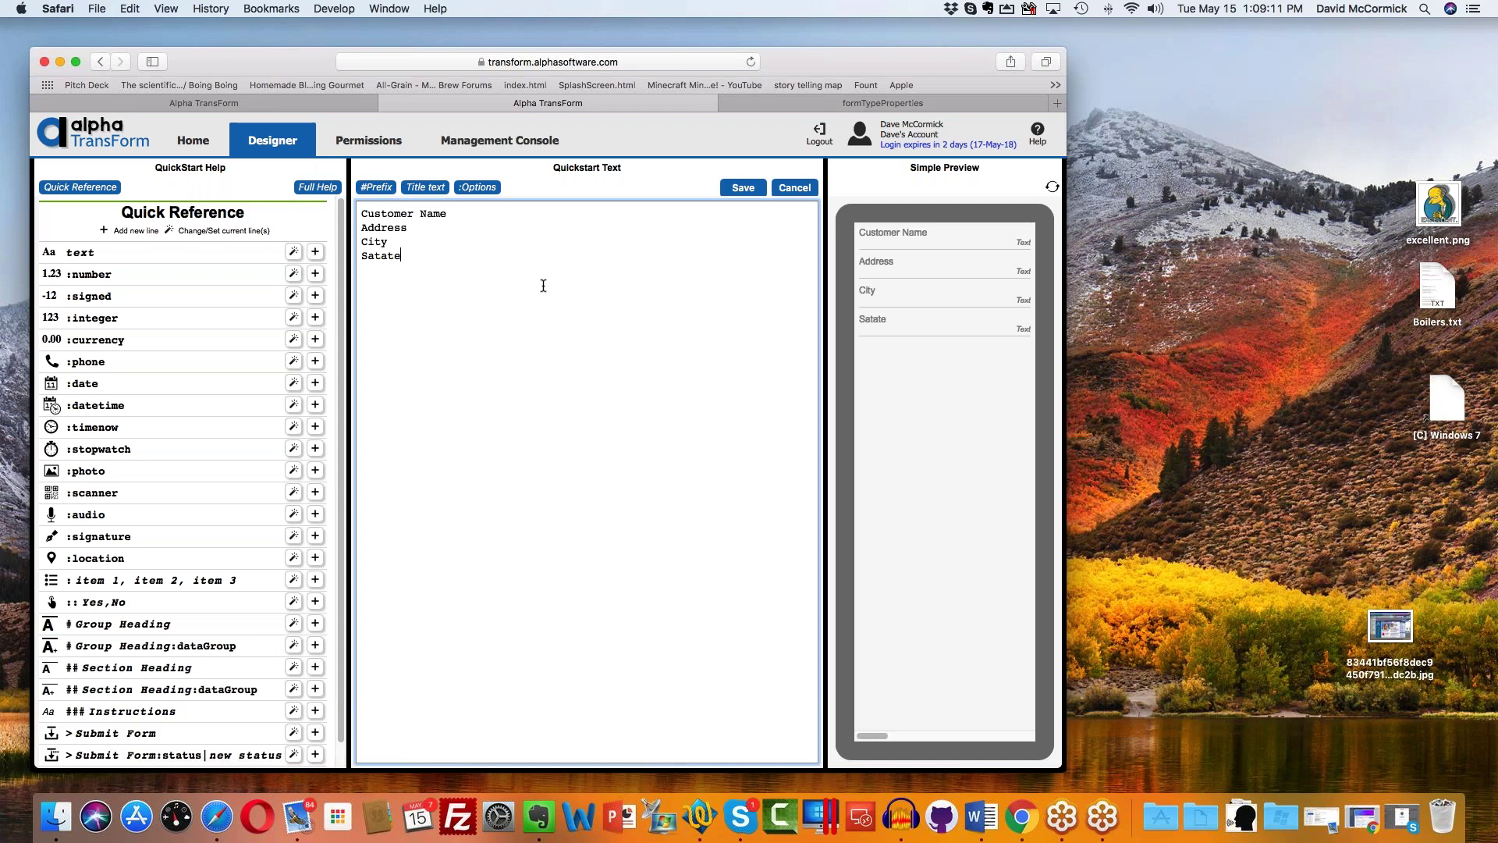
key(BackSpace)
key(BackSpace)
key(BackSpace)
key(BackSpace)
key(BackSpace)
text(tate)
key(Return)
text(Issue )
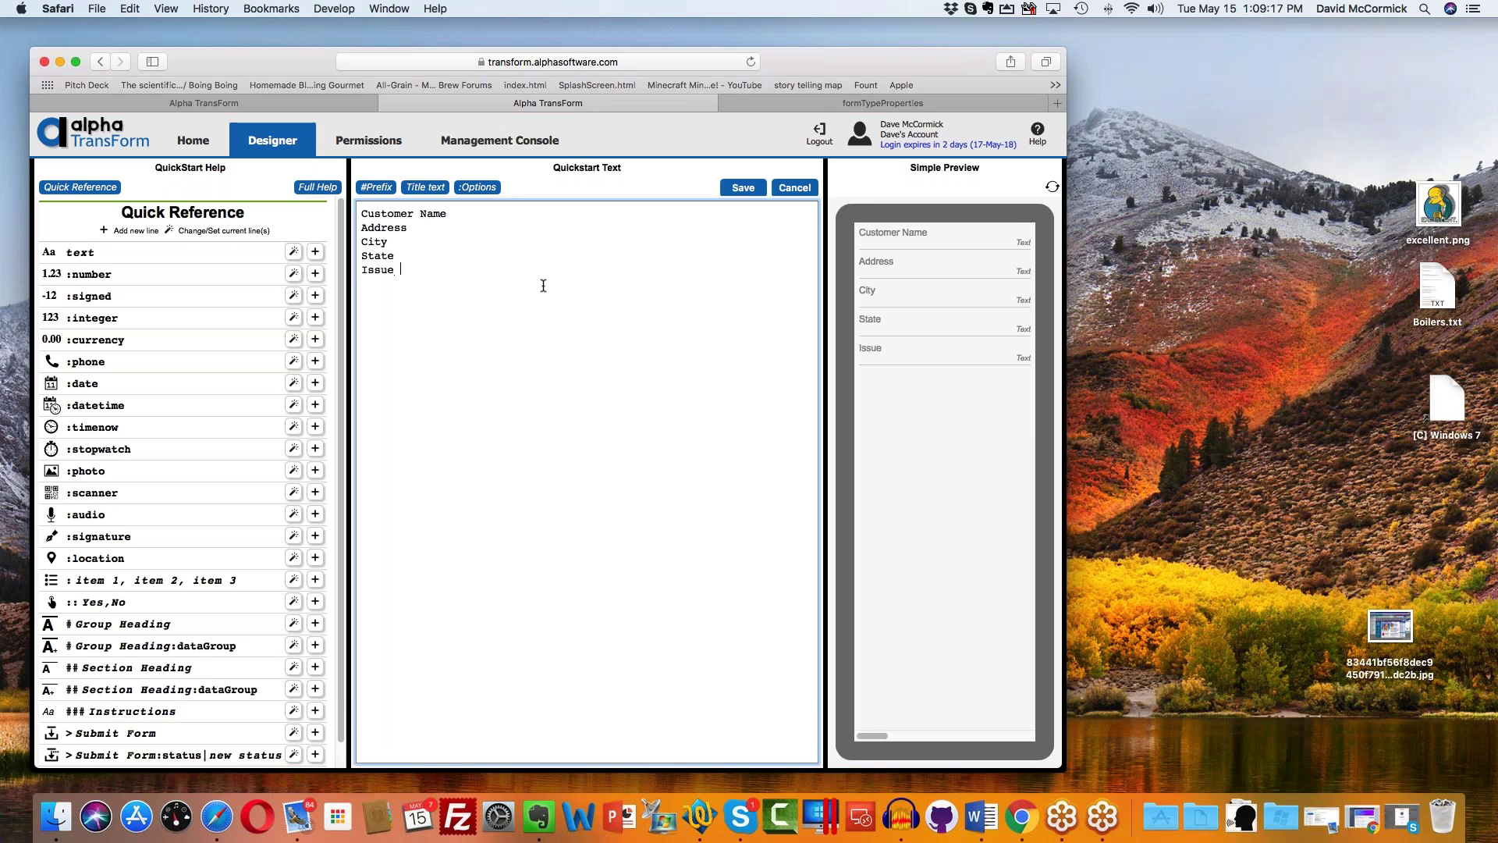
text(Notes)
key(Up)
key(Up)
key(Down)
key(Down)
key(Down)
key(Down)
key(Down)
click(751, 188)
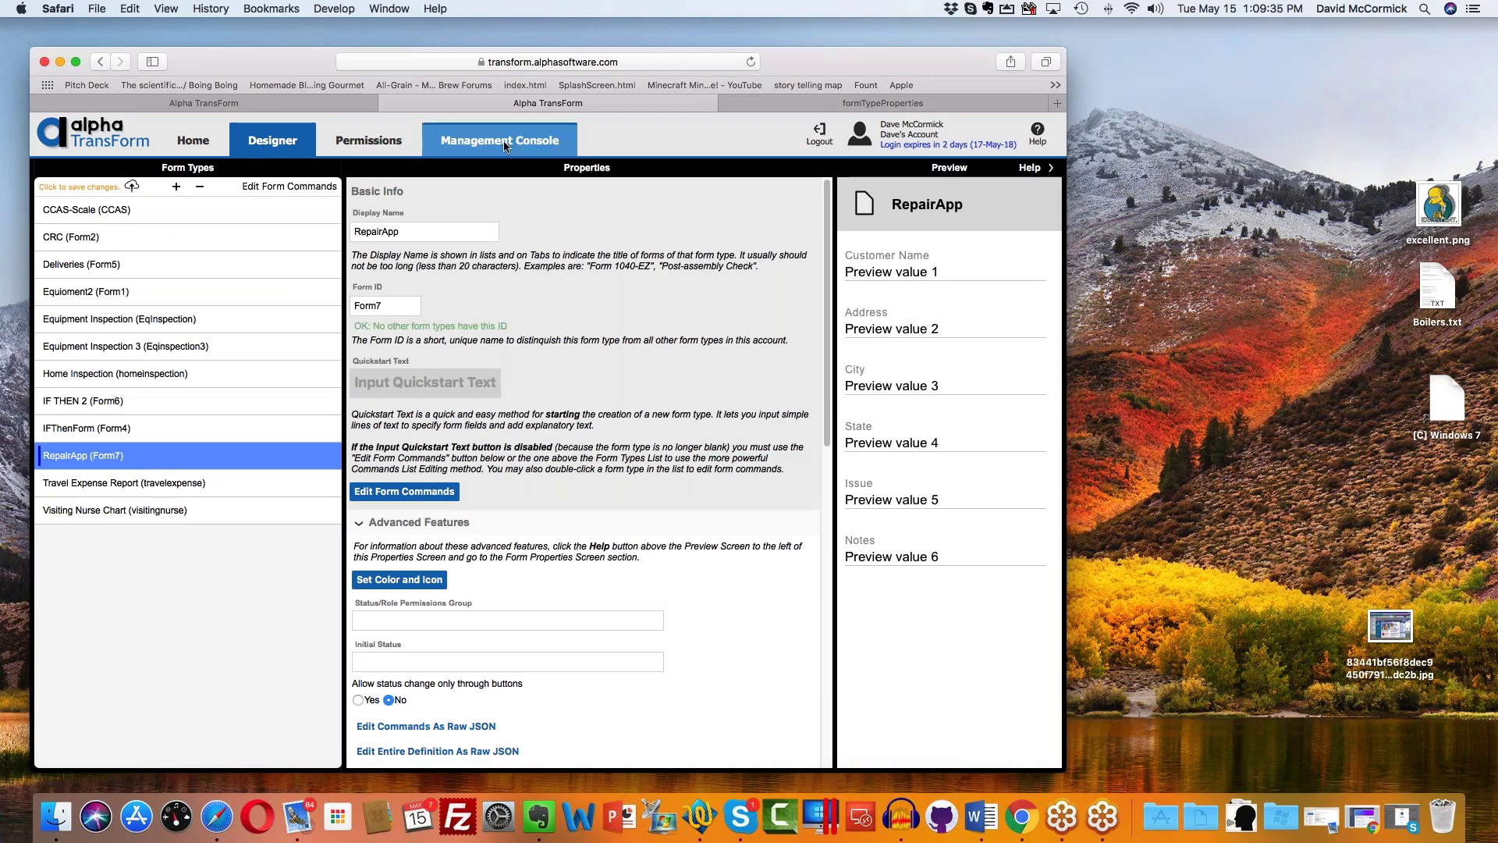
Step: Upload the RepairApp form changes to the server and switch to the Management Console
click(112, 189)
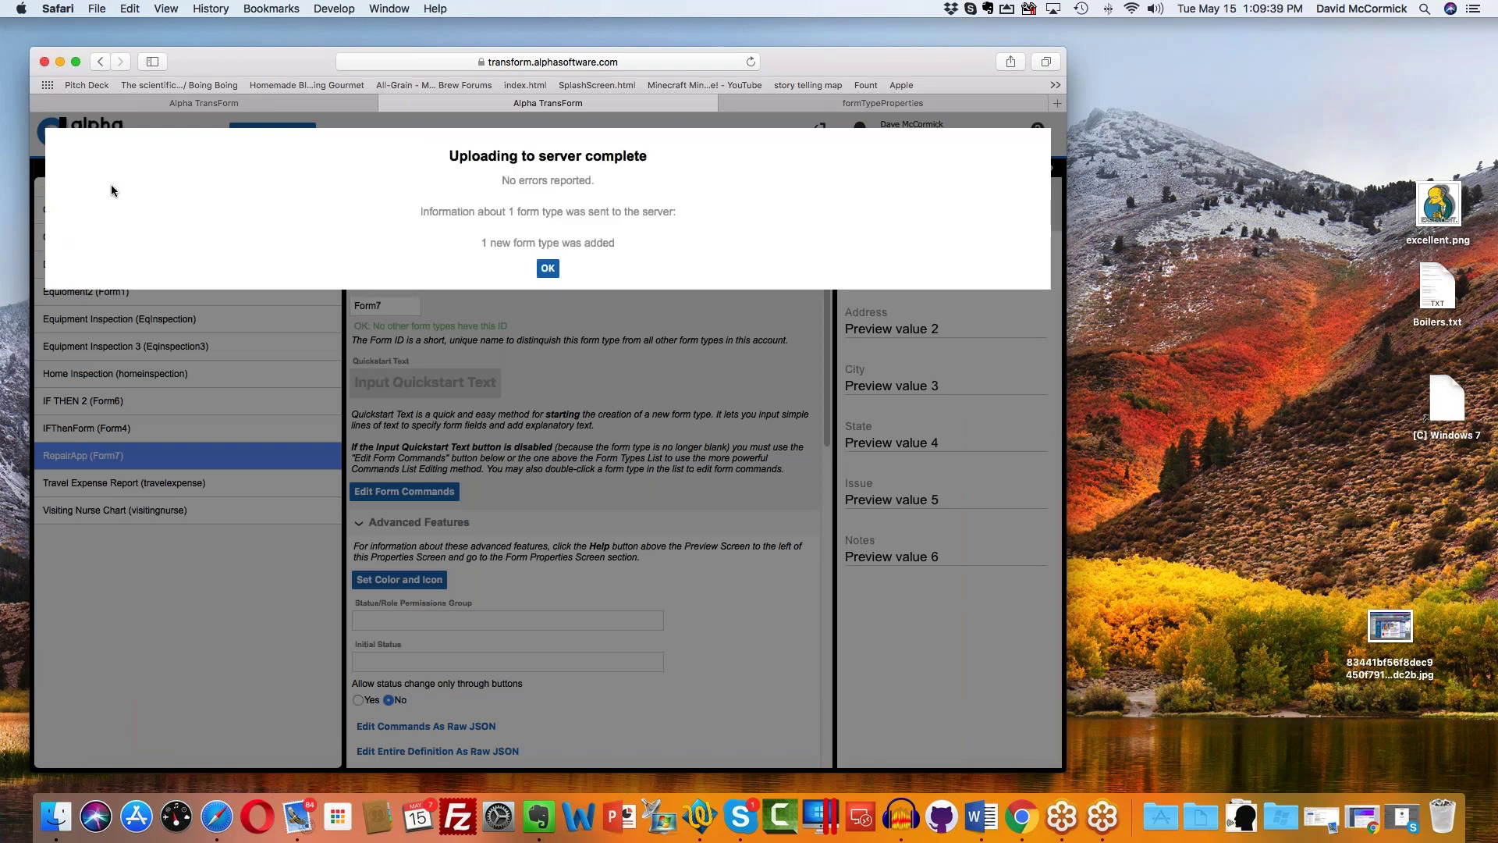
click(547, 267)
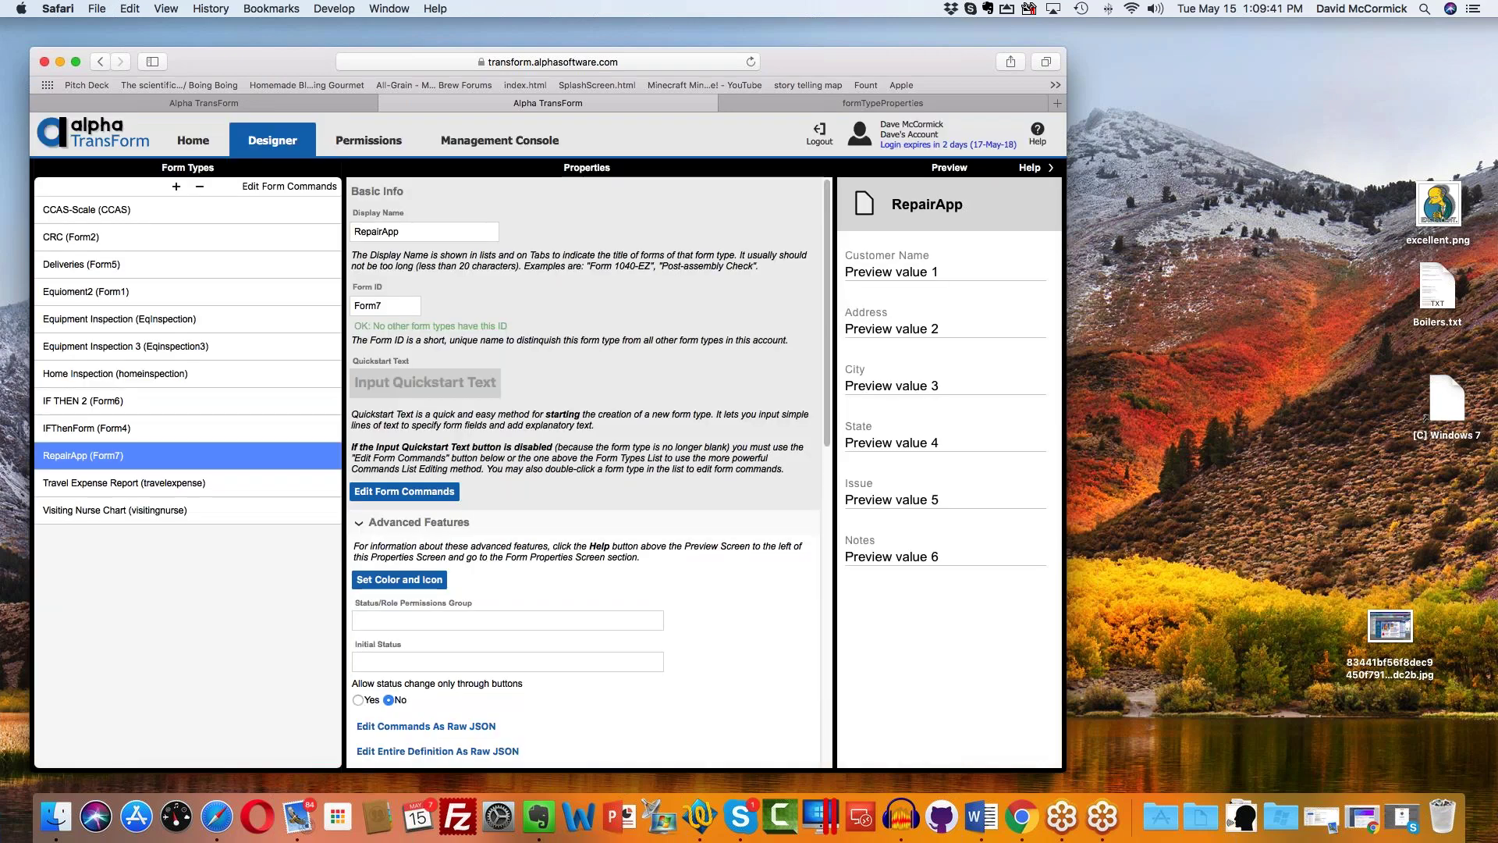
click(513, 147)
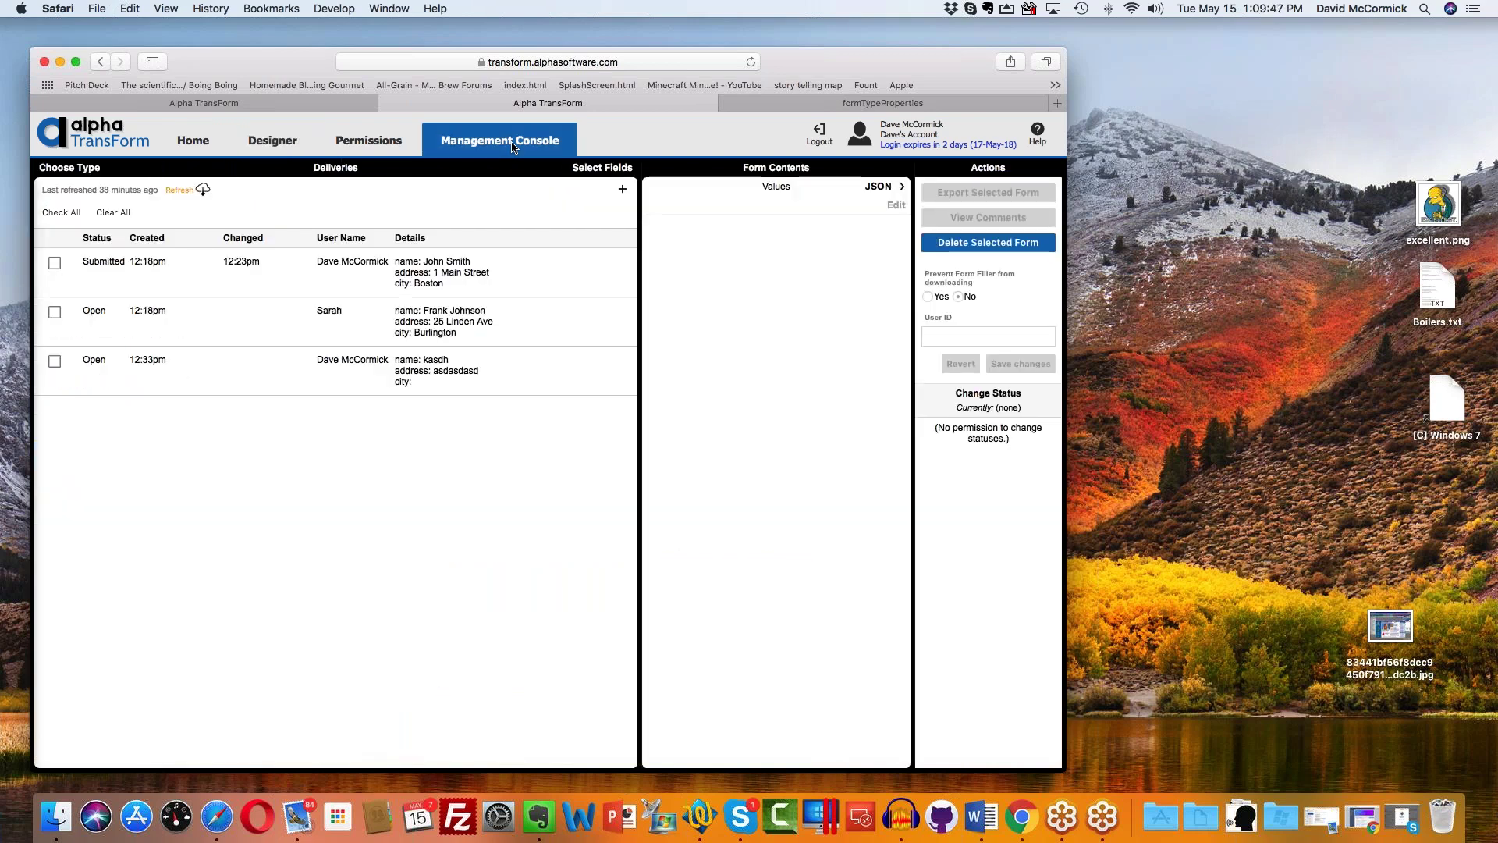
Step: Look through the form type list and reload the Deliveries records from the server
click(94, 168)
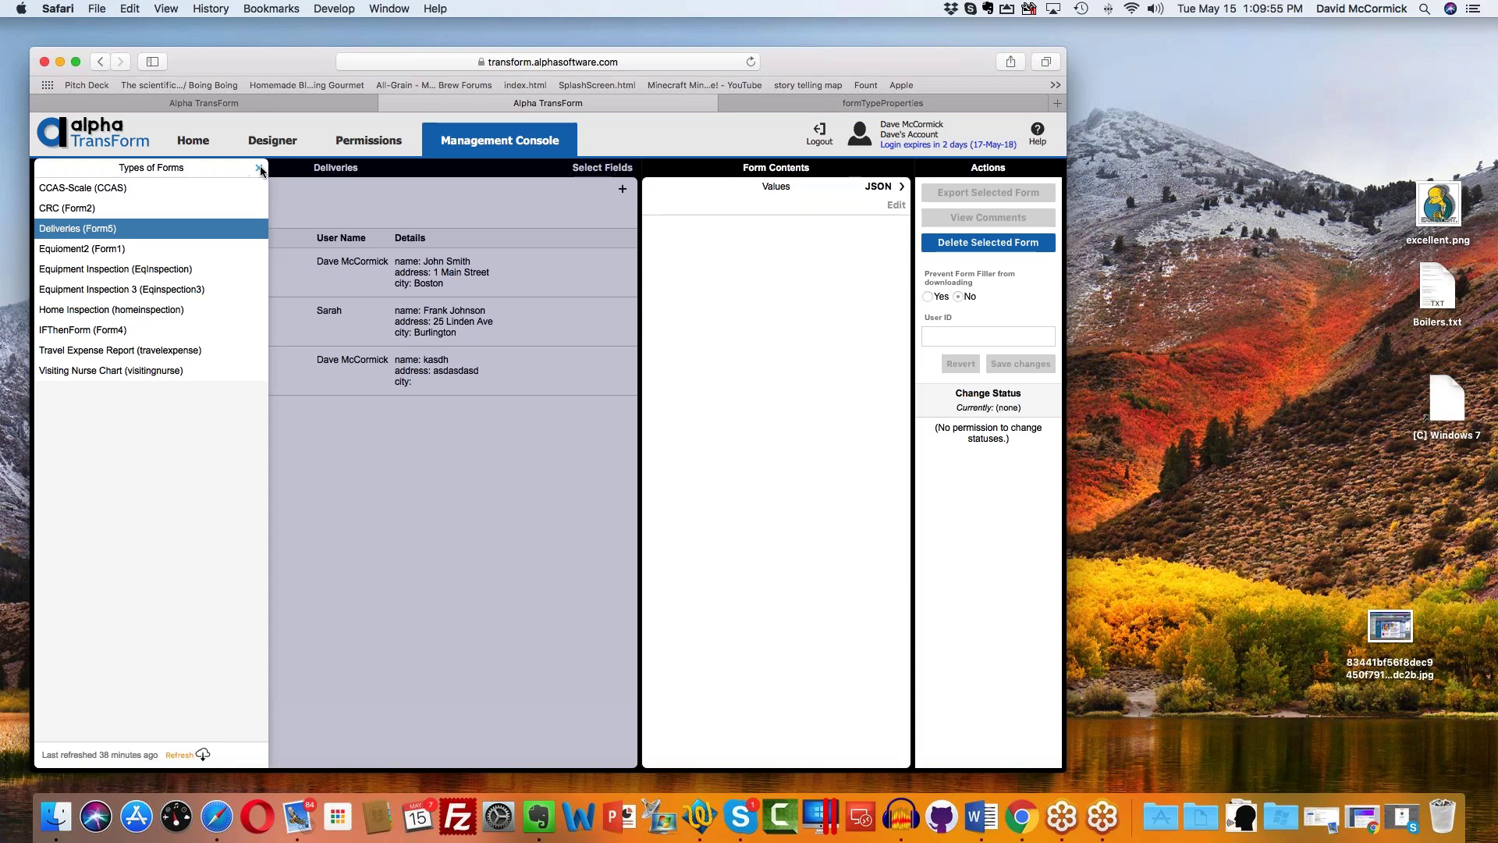
click(259, 169)
click(187, 189)
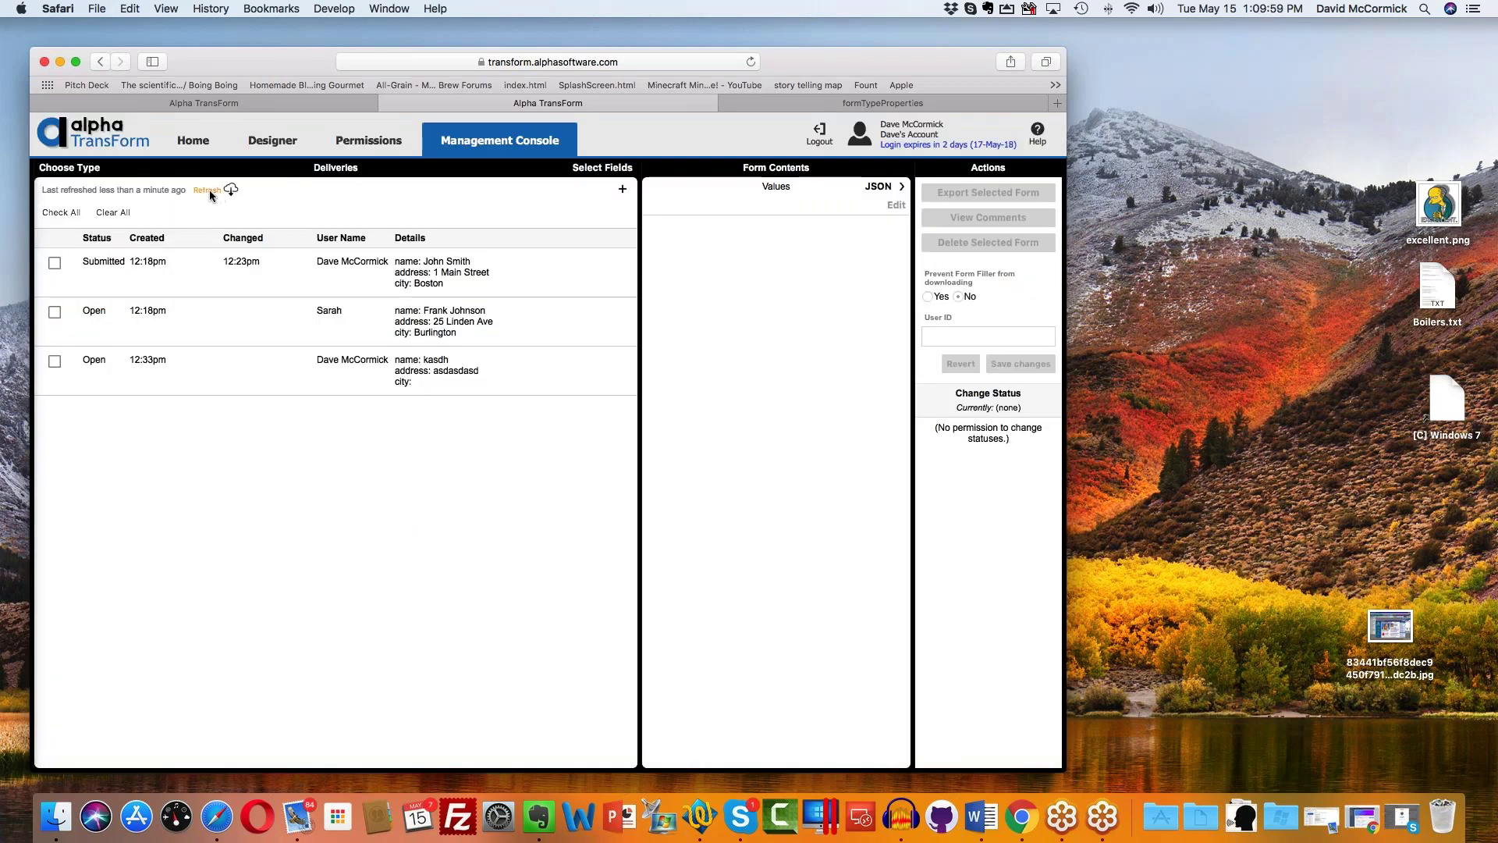
Step: Open RepairApp in the designer, return to the Management Console, and log out
click(84, 168)
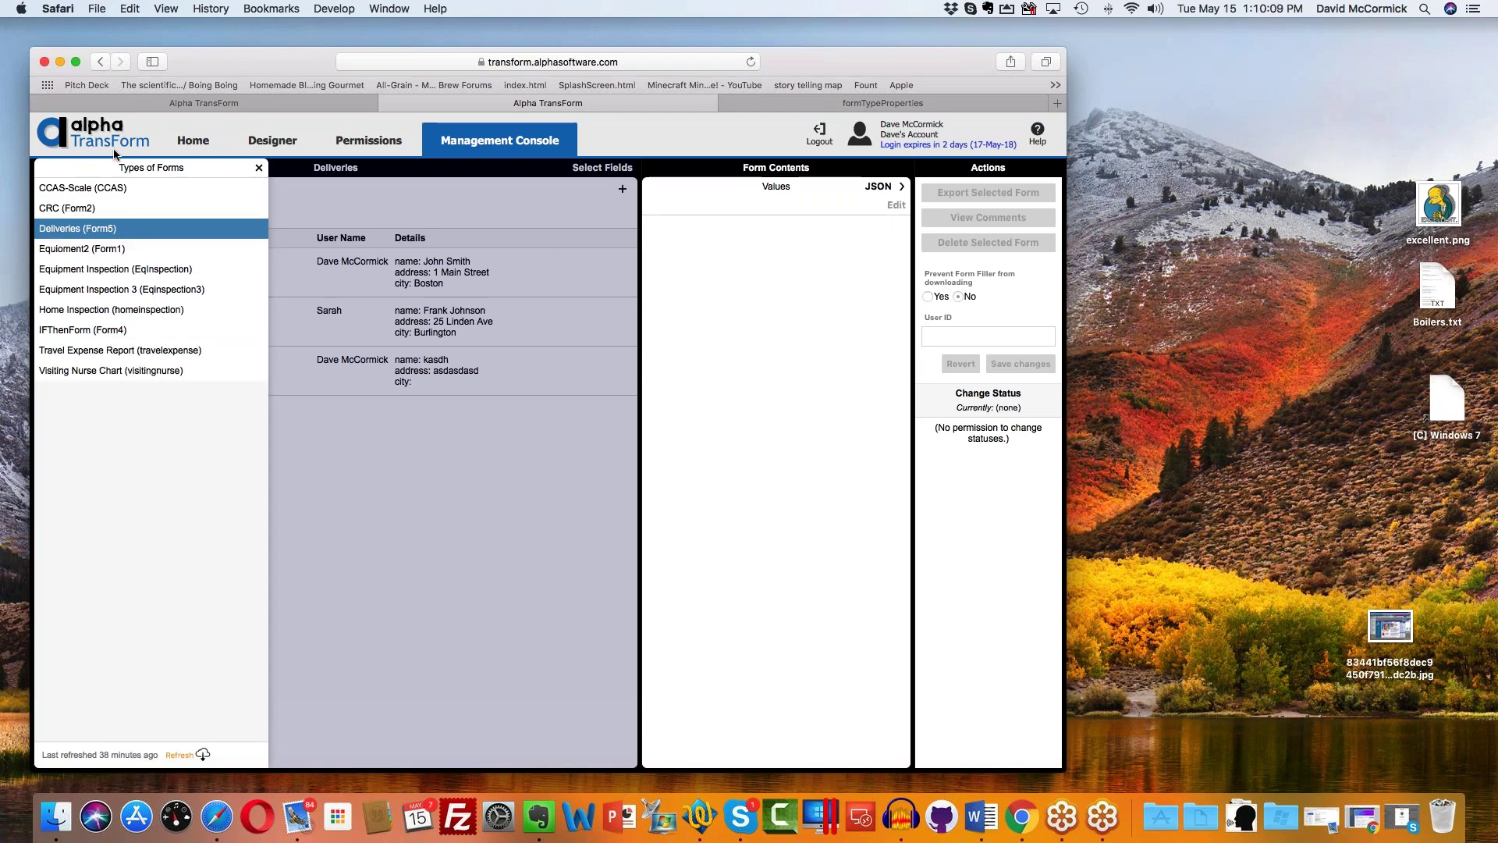
click(164, 147)
click(290, 142)
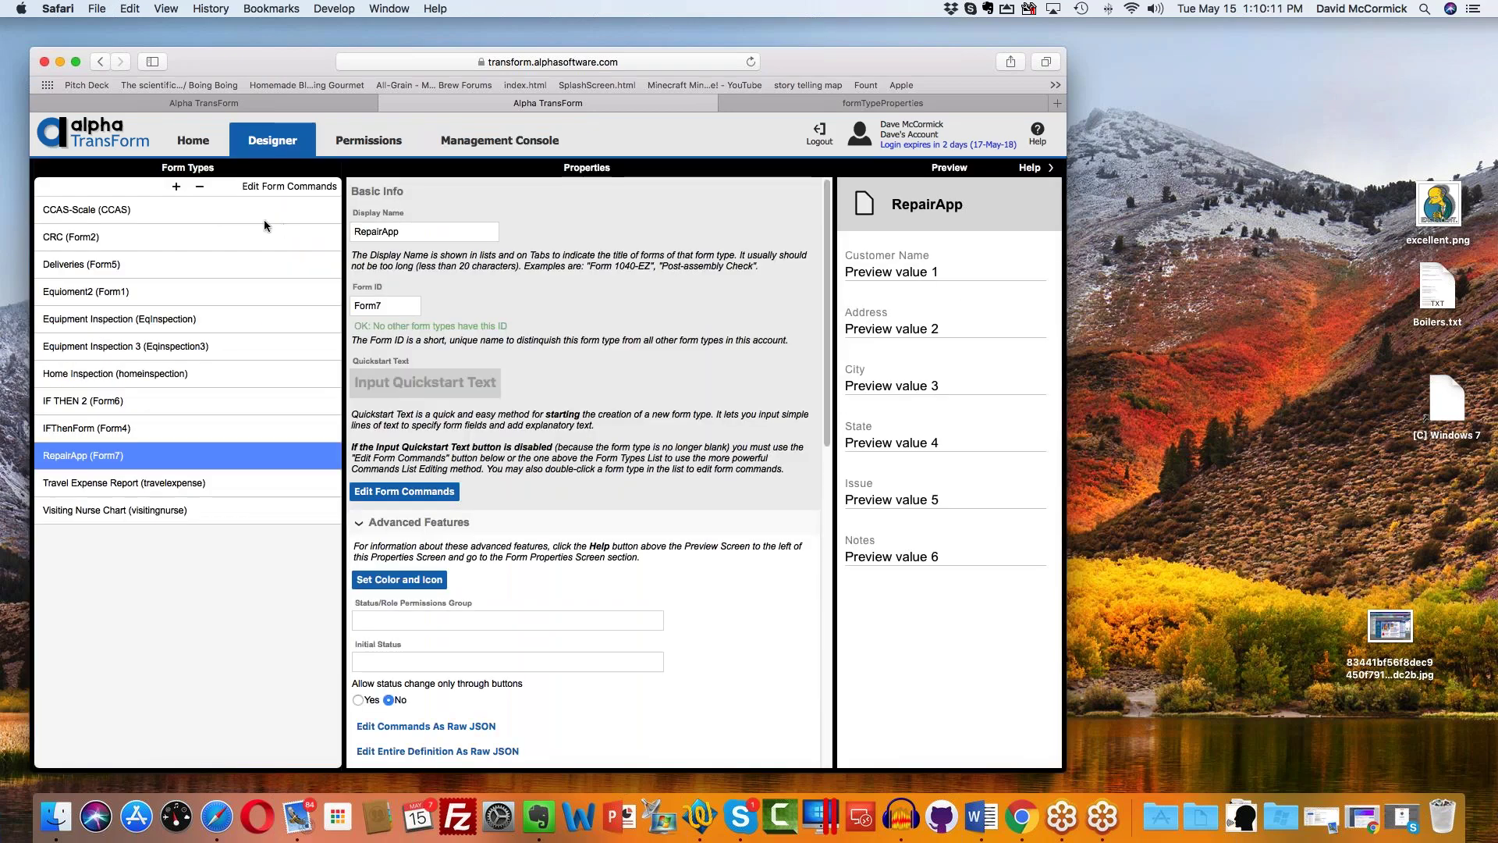
click(499, 140)
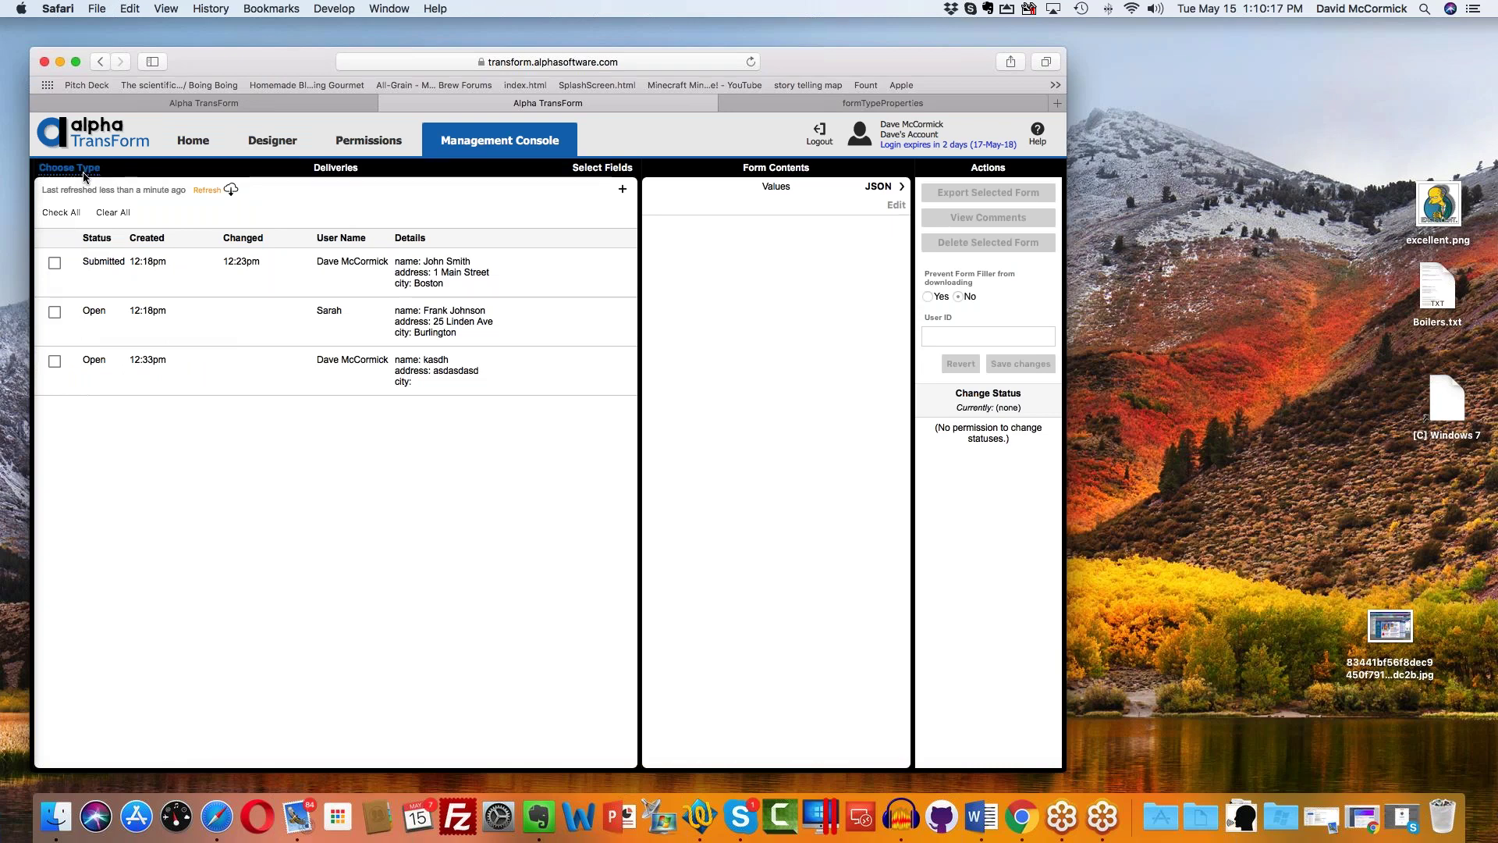
click(86, 173)
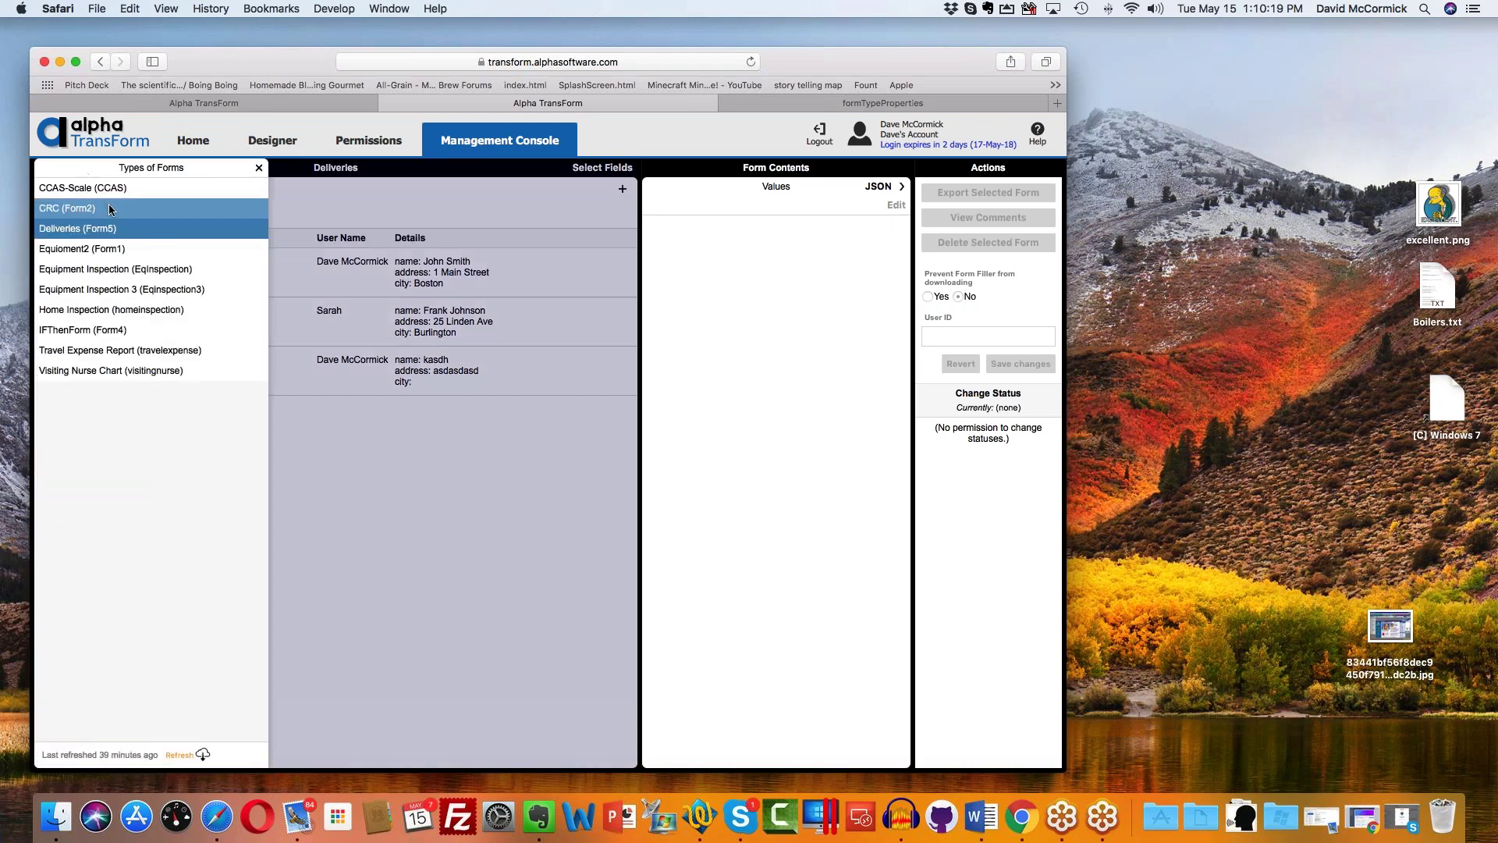
click(259, 167)
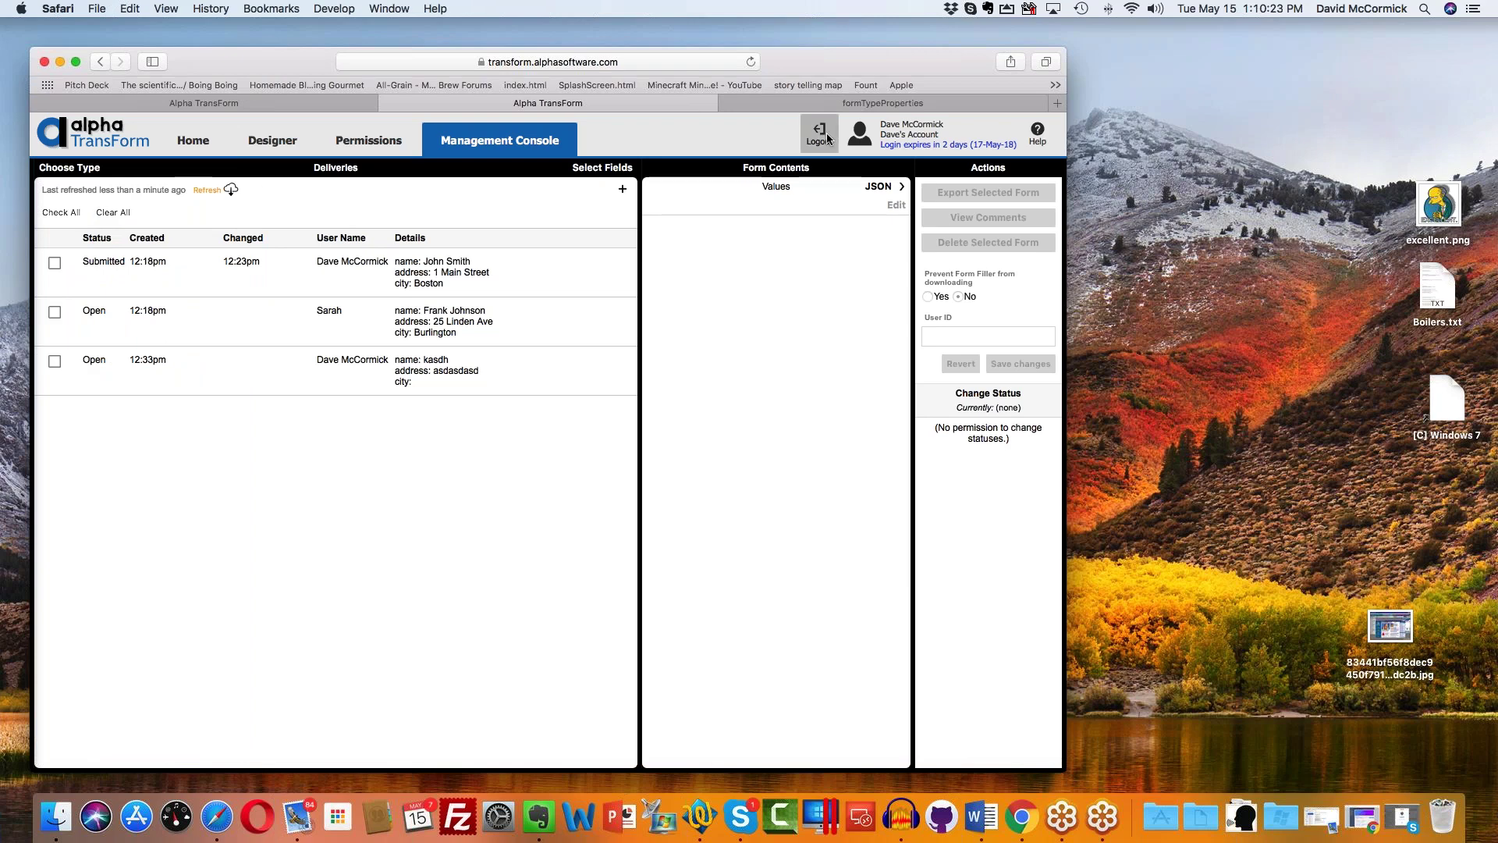
click(827, 132)
Step: Confirm the logout, then sign in with the account e-mail and password
click(571, 205)
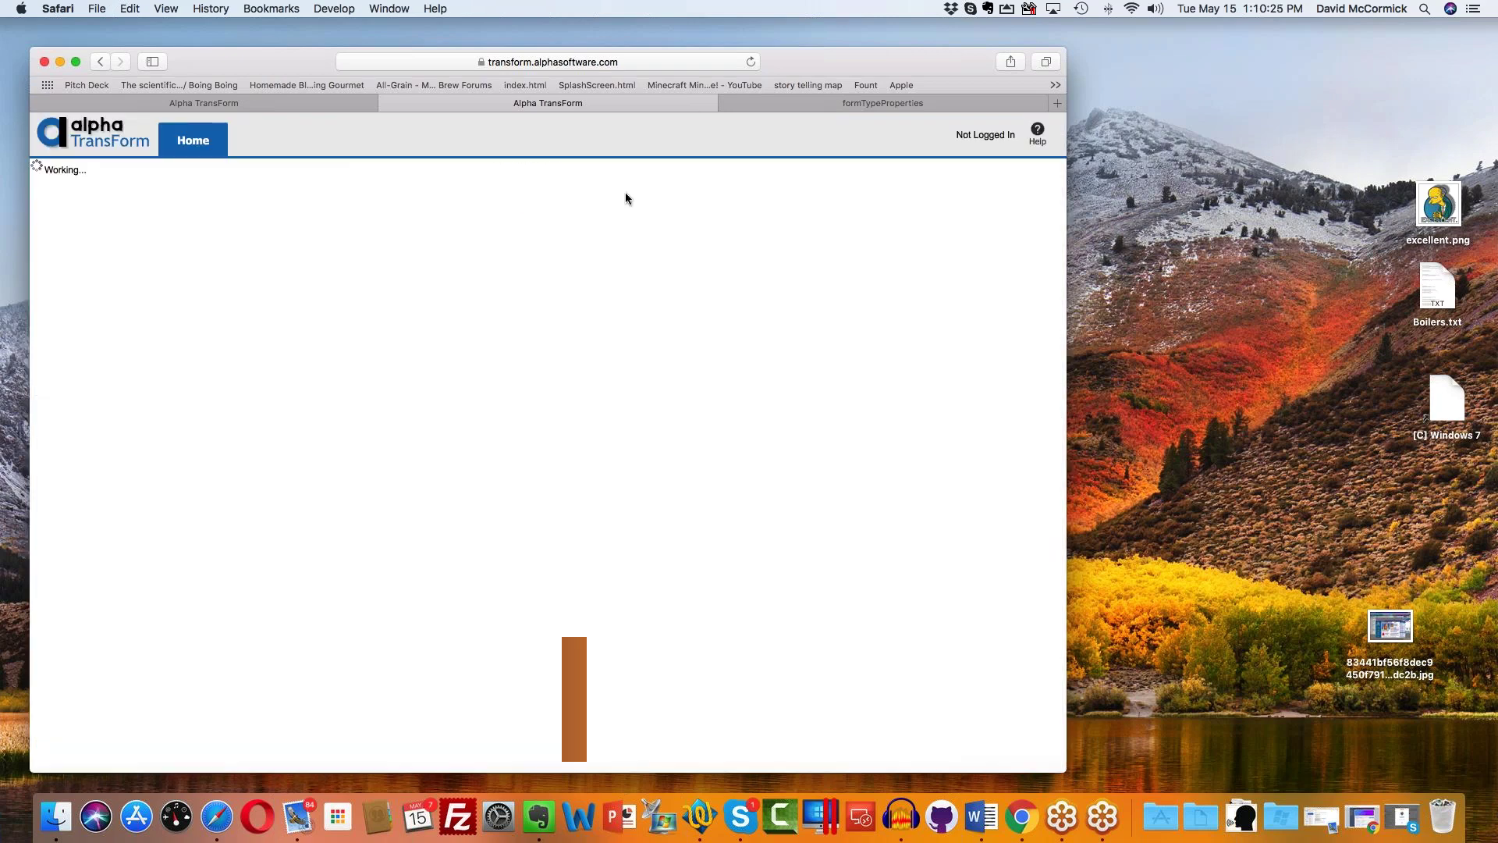
click(573, 213)
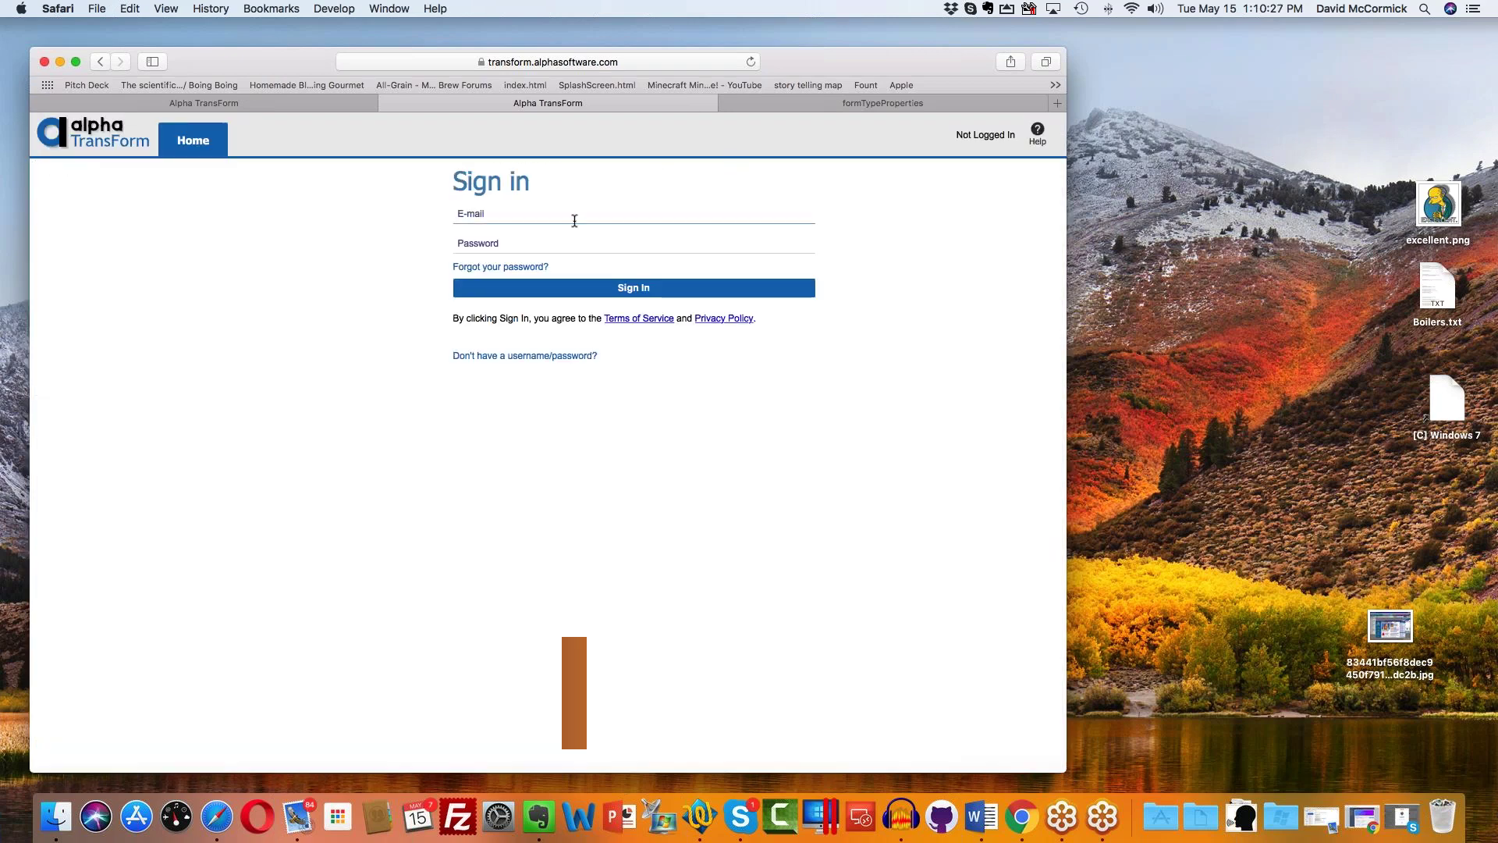
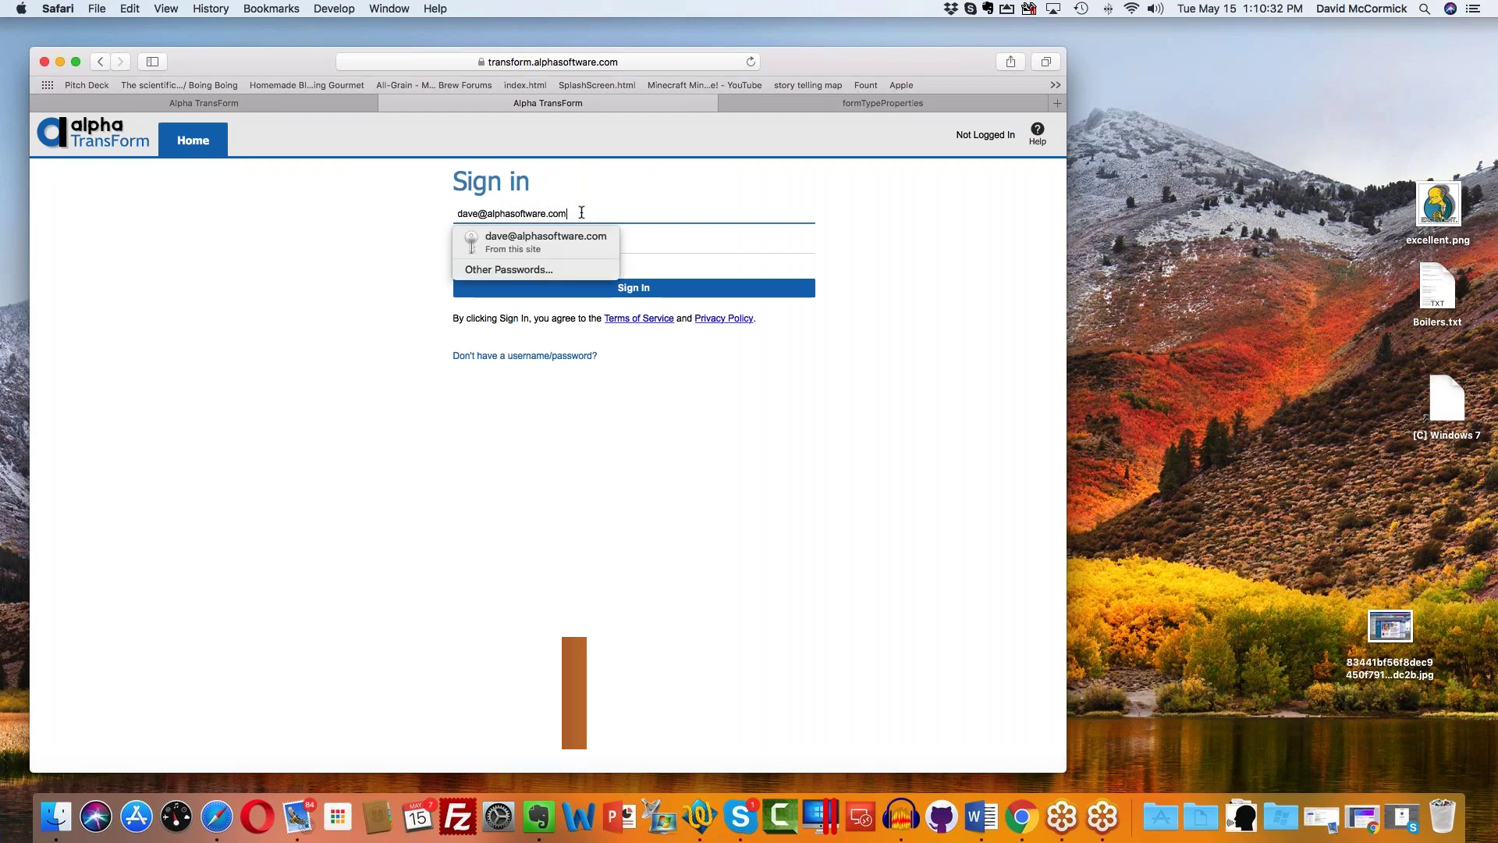
key(Tab)
text(•••••••••)
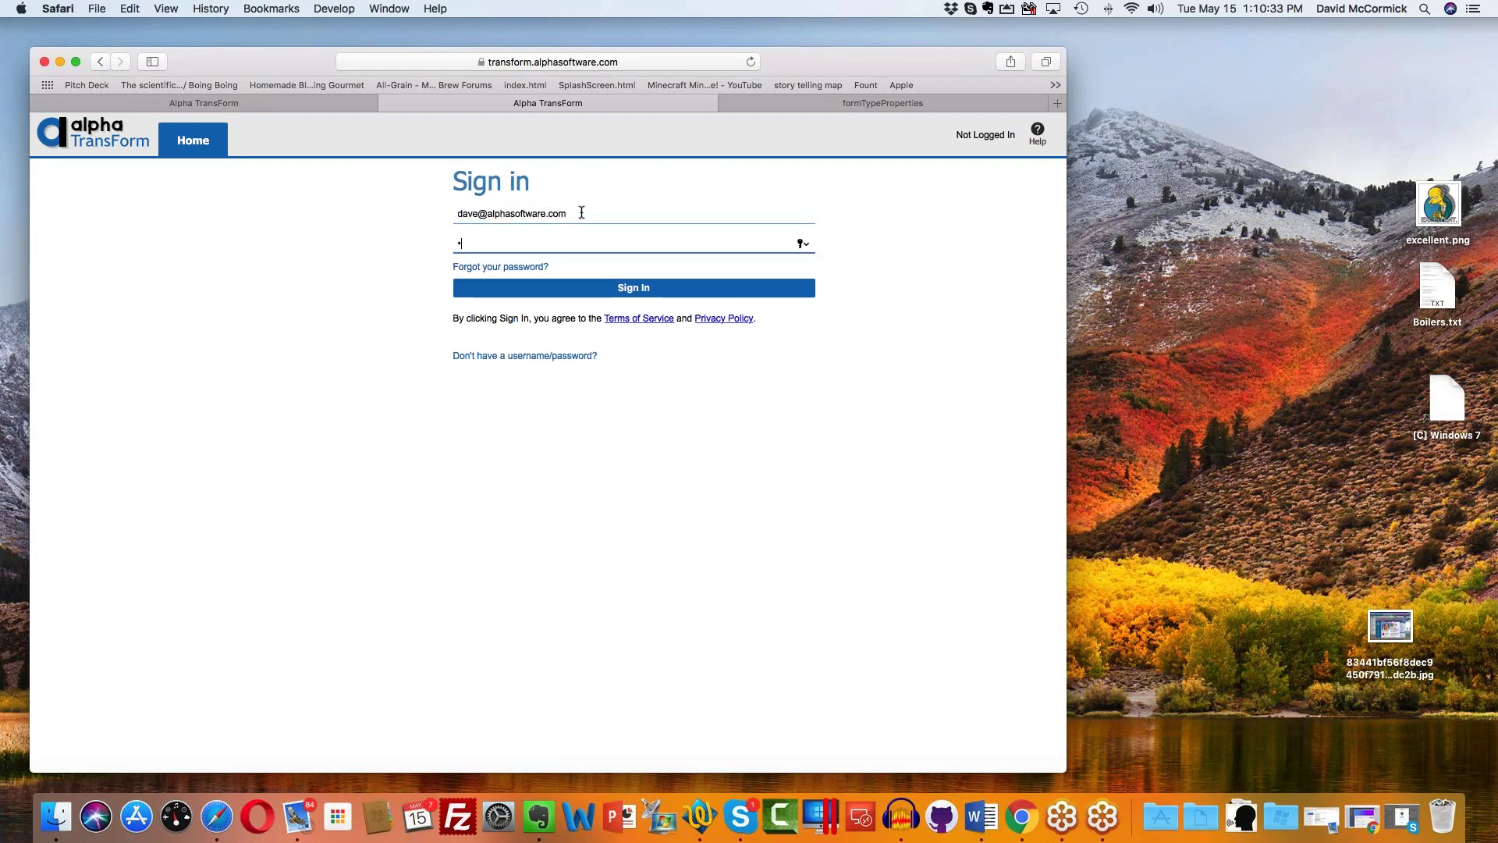
text(••)
key(Return)
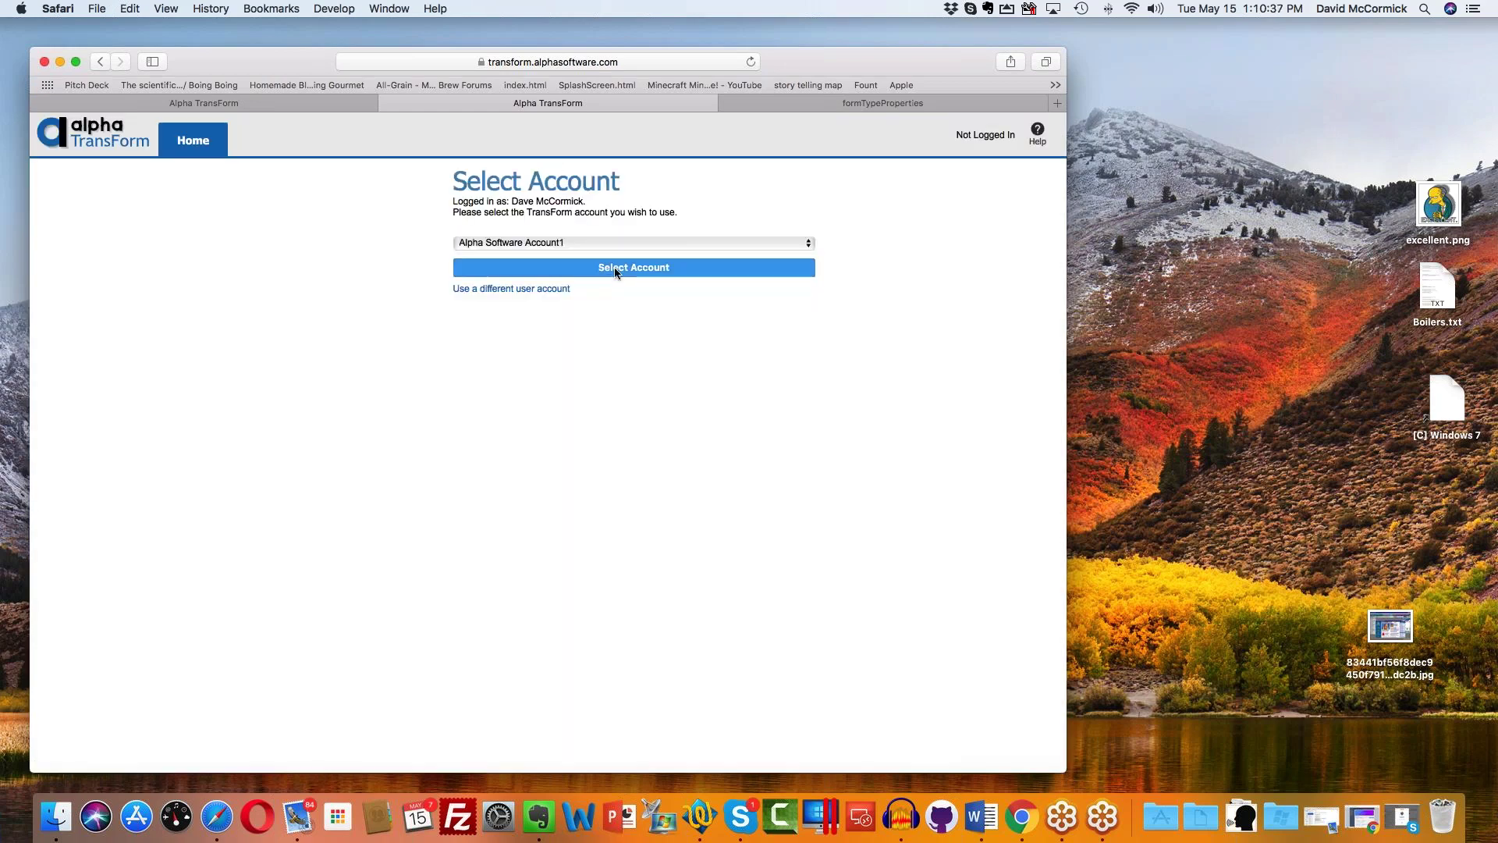
Step: Select the user's own TransForm account and load the form designer
click(629, 243)
click(617, 258)
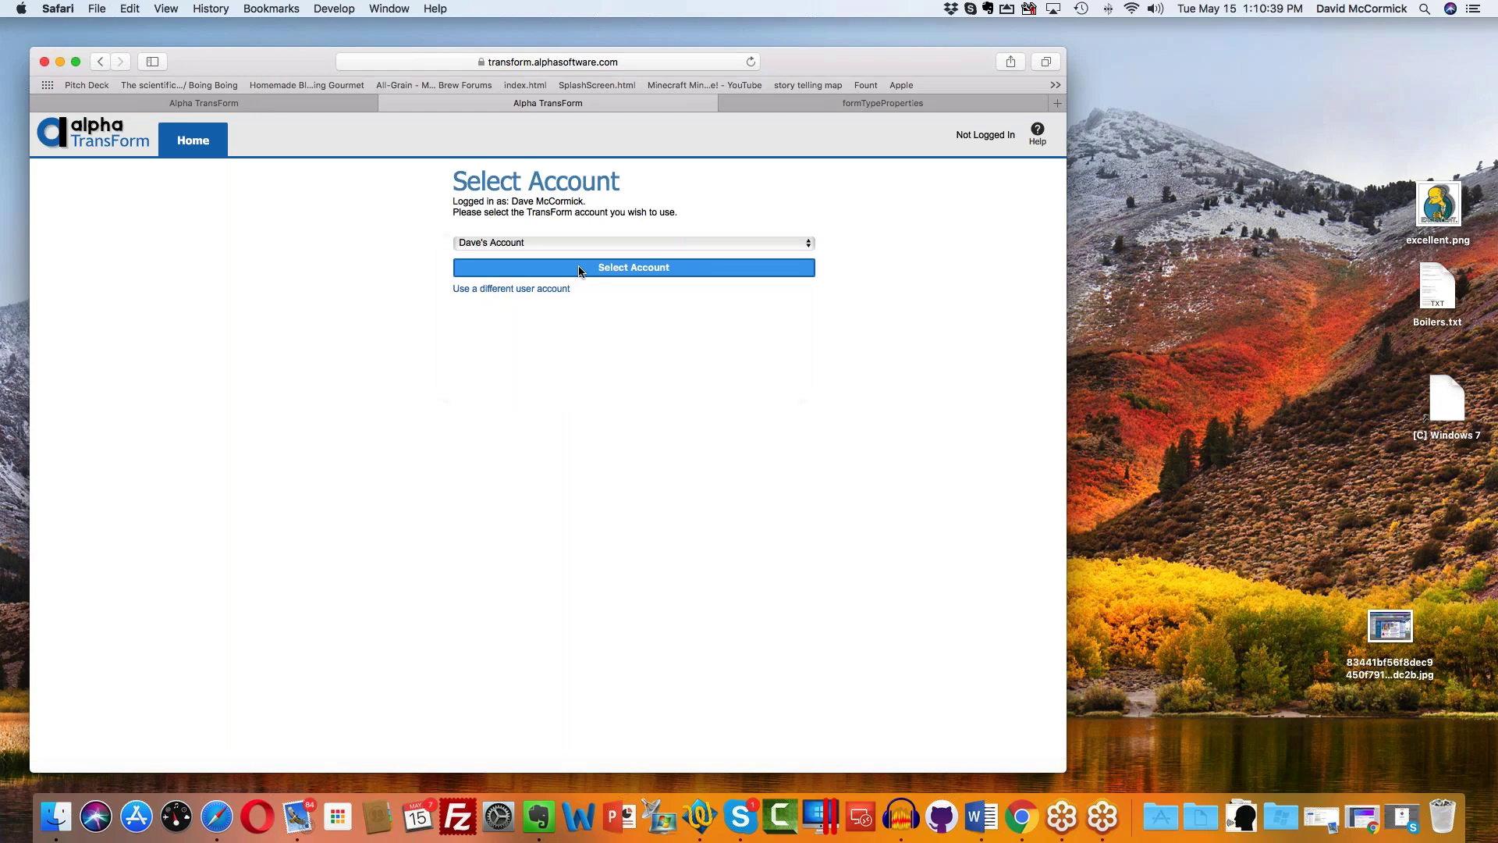
click(579, 269)
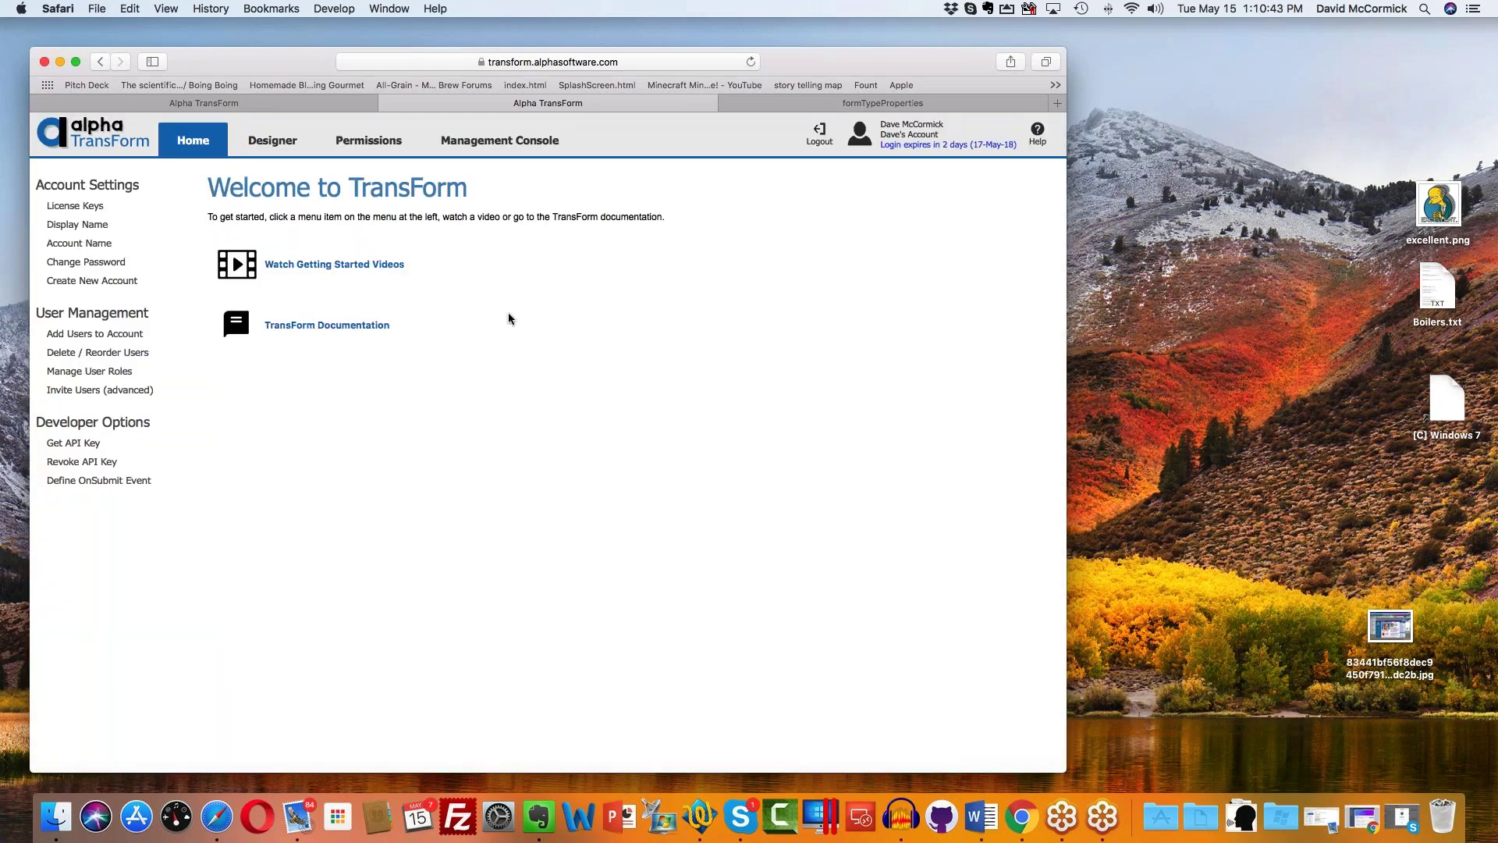
click(262, 141)
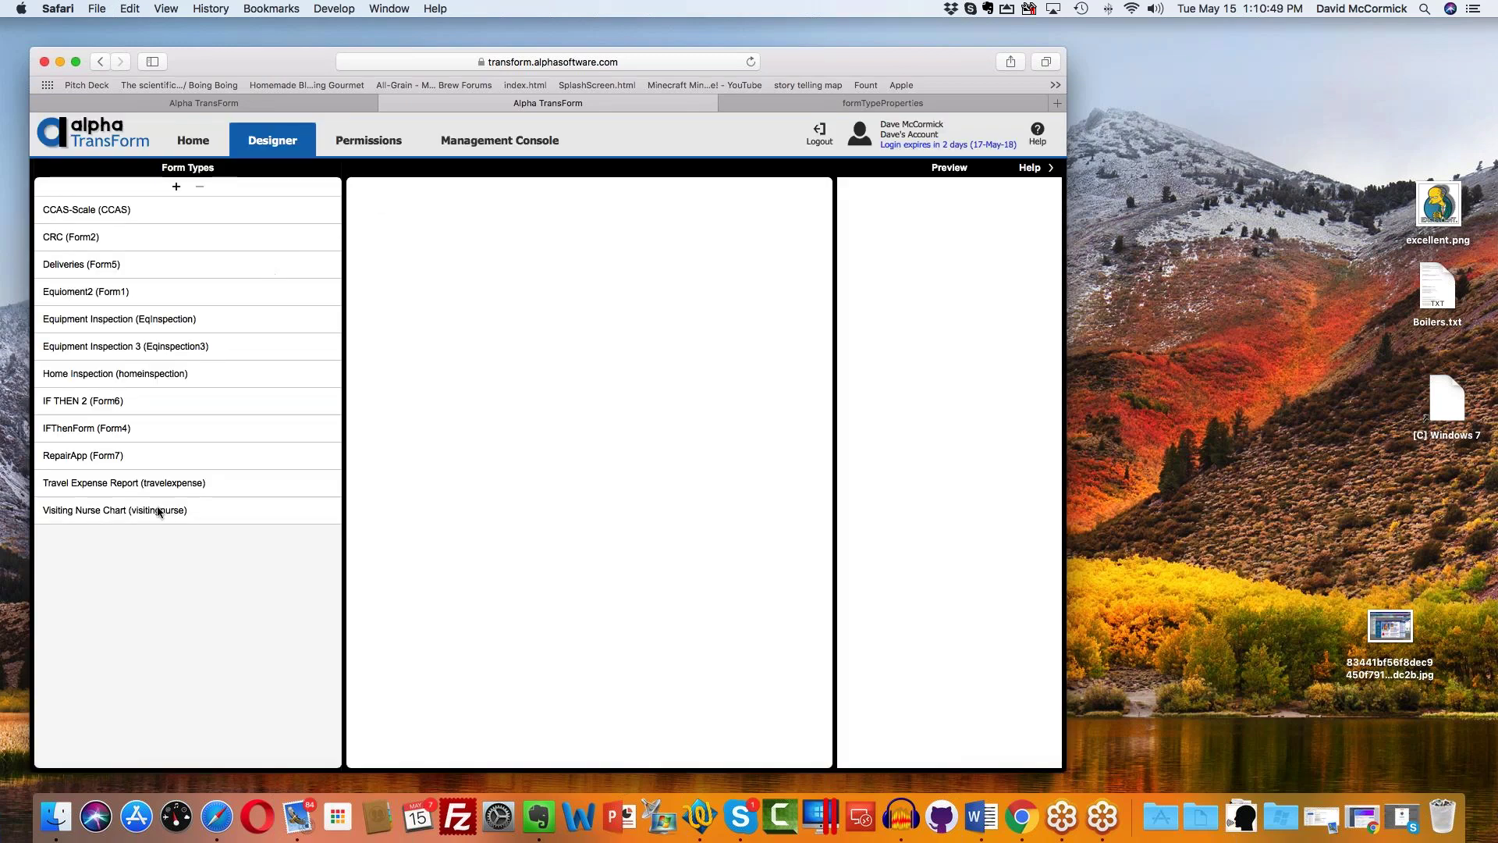
Step: Show RepairApp (Form7) submissions in the Management Console, which currently lists no records
click(524, 147)
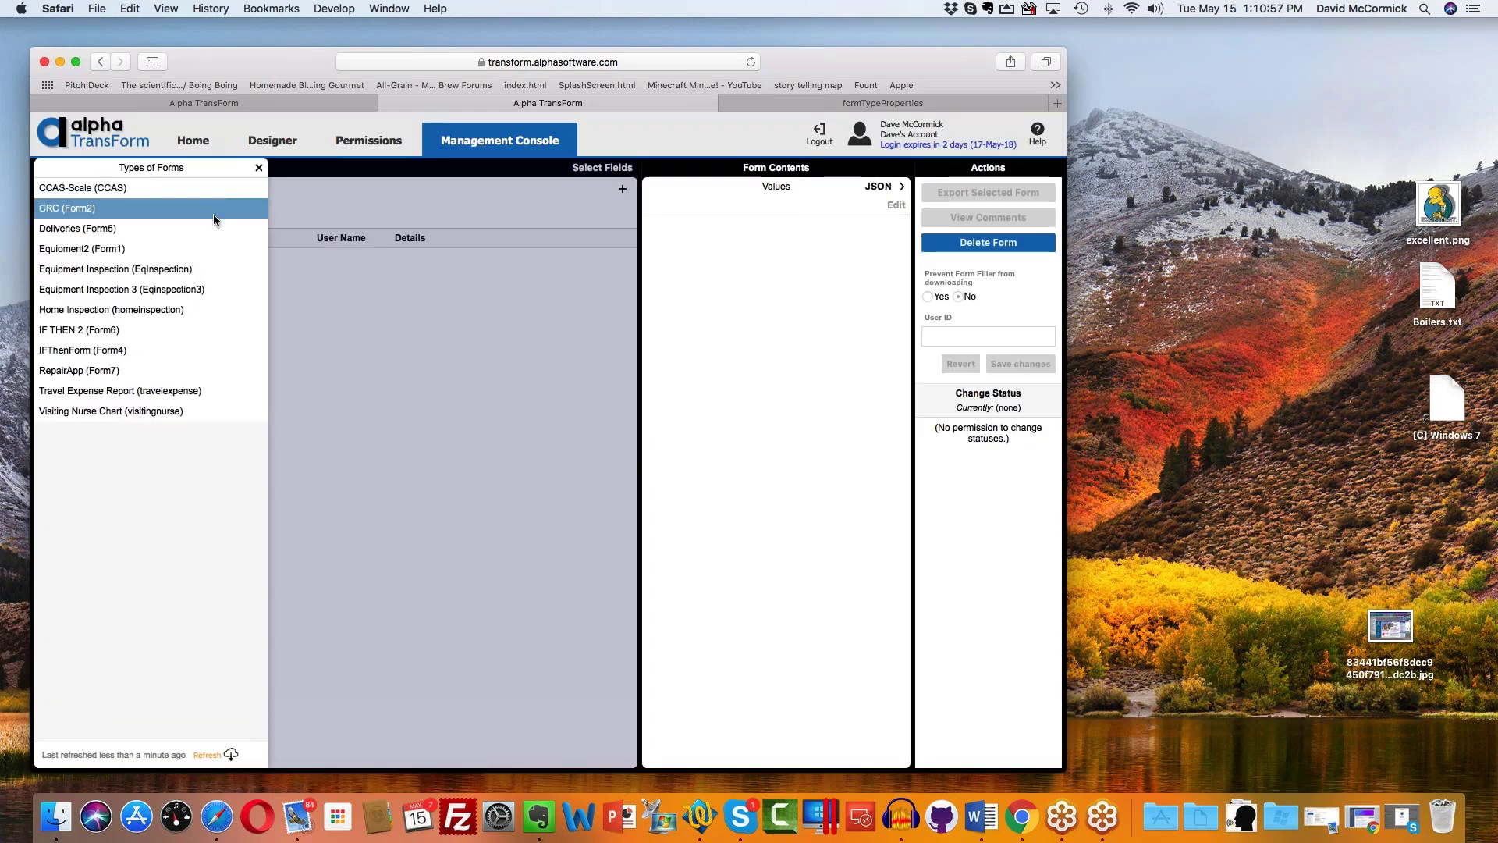
click(139, 371)
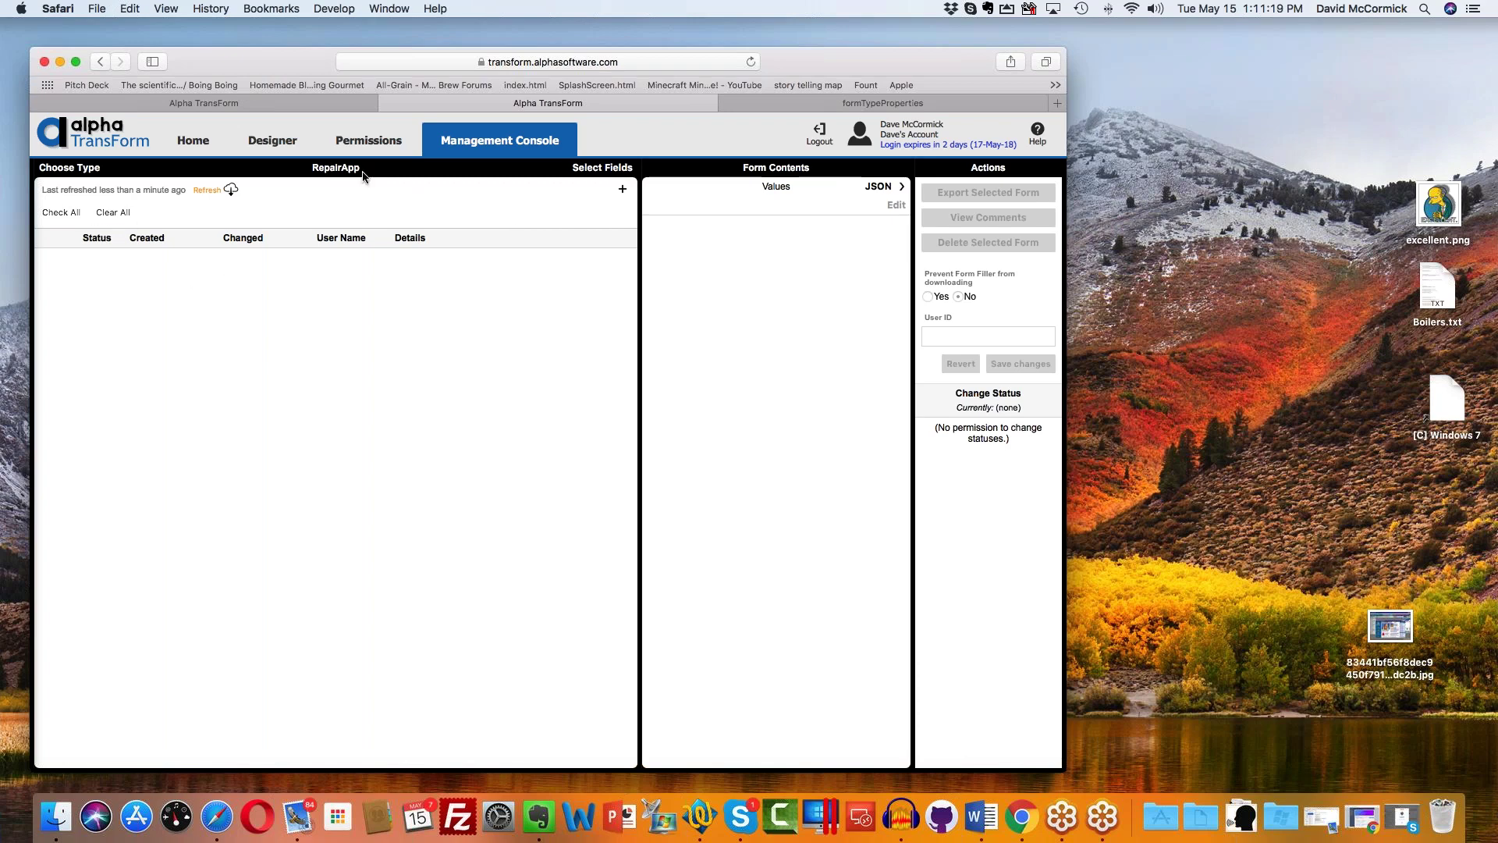
Step: Start a new RepairApp form in Quick Input with the field labels inserted
click(622, 191)
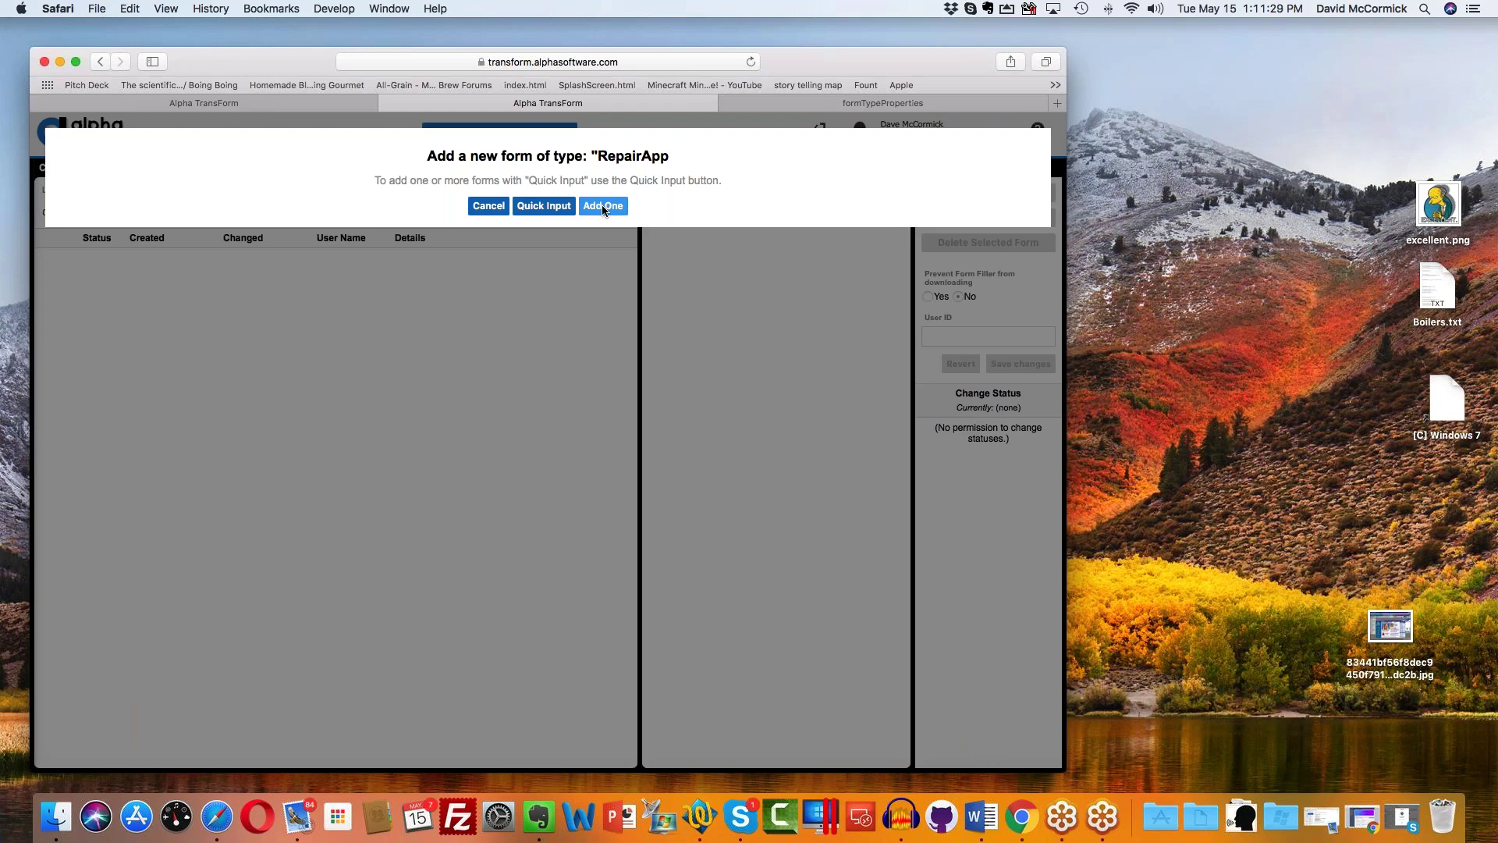
click(562, 207)
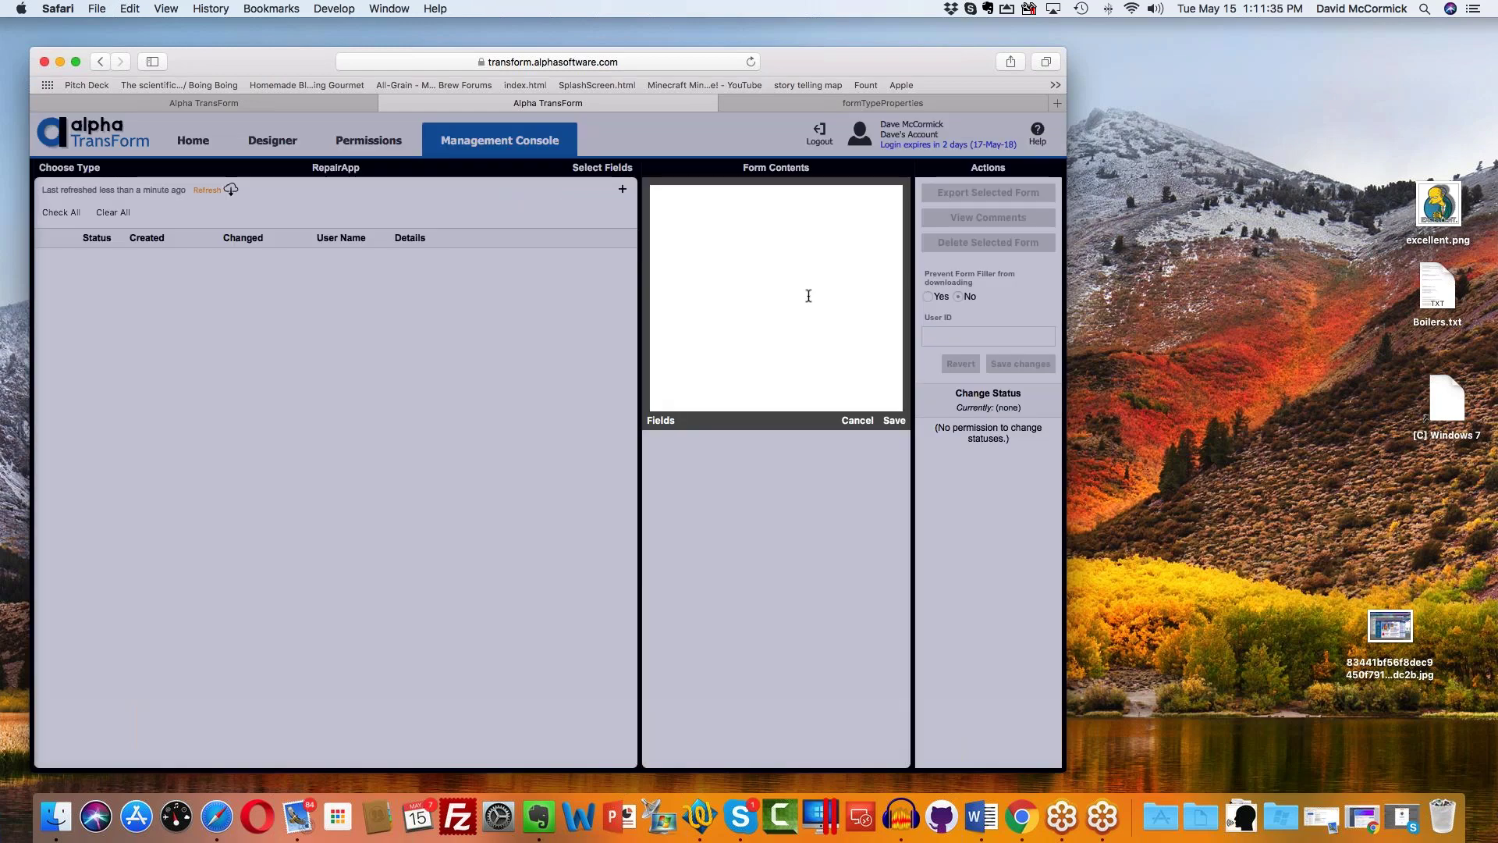
click(661, 420)
click(761, 193)
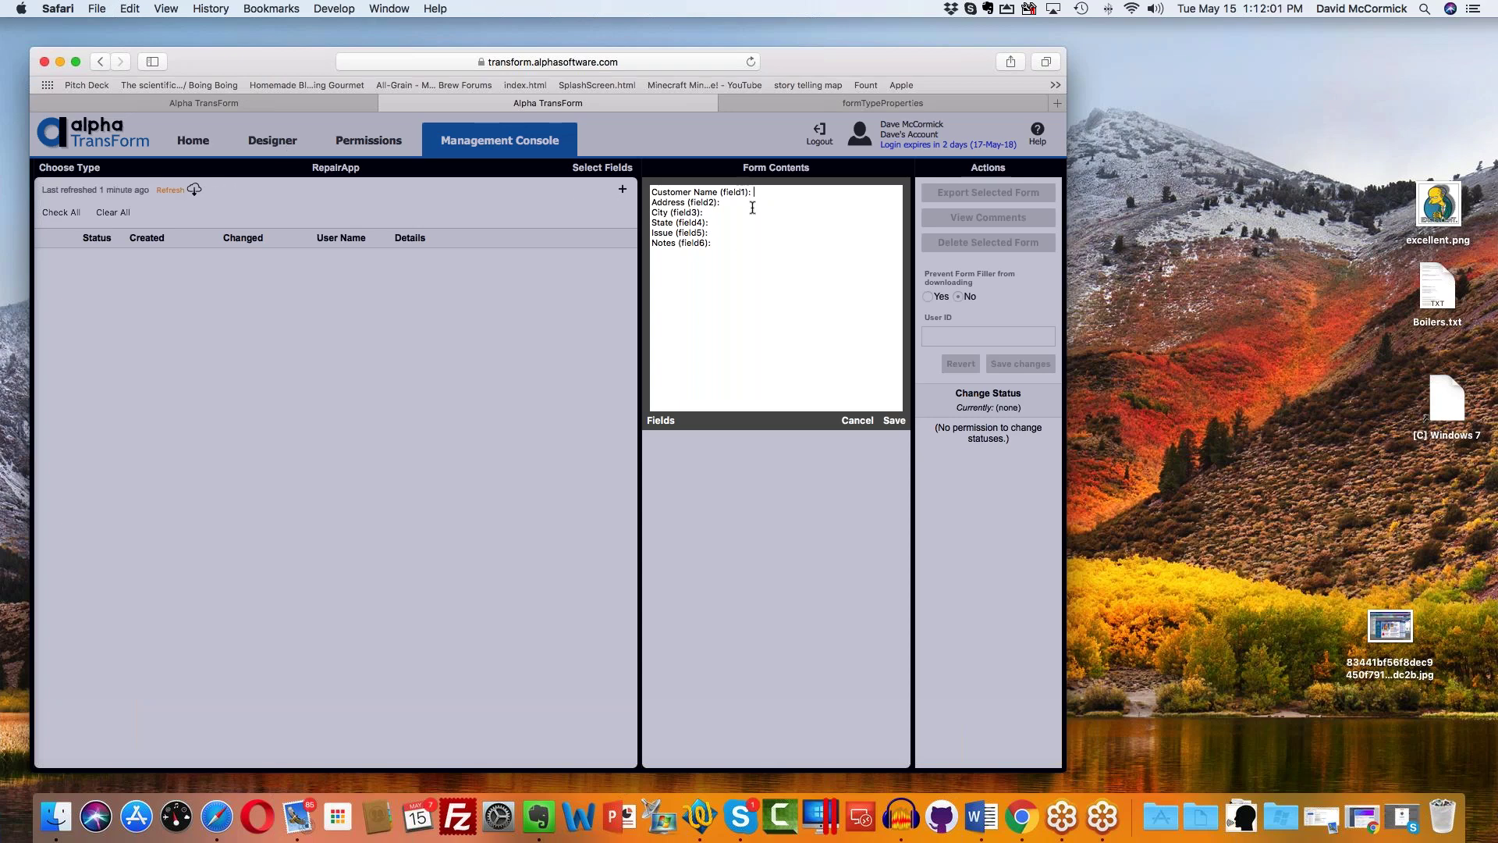
Step: Fill in the customer's name, address, city, state and issue 'Poor cable reception', then save
text(ohn )
text(Smith Address (field)
text(2): 1)
text( Main Stre)
text(et)
click(729, 214)
text(Boston)
click(731, 223)
text(MA)
click(726, 236)
text(Poor cable reception)
click(893, 422)
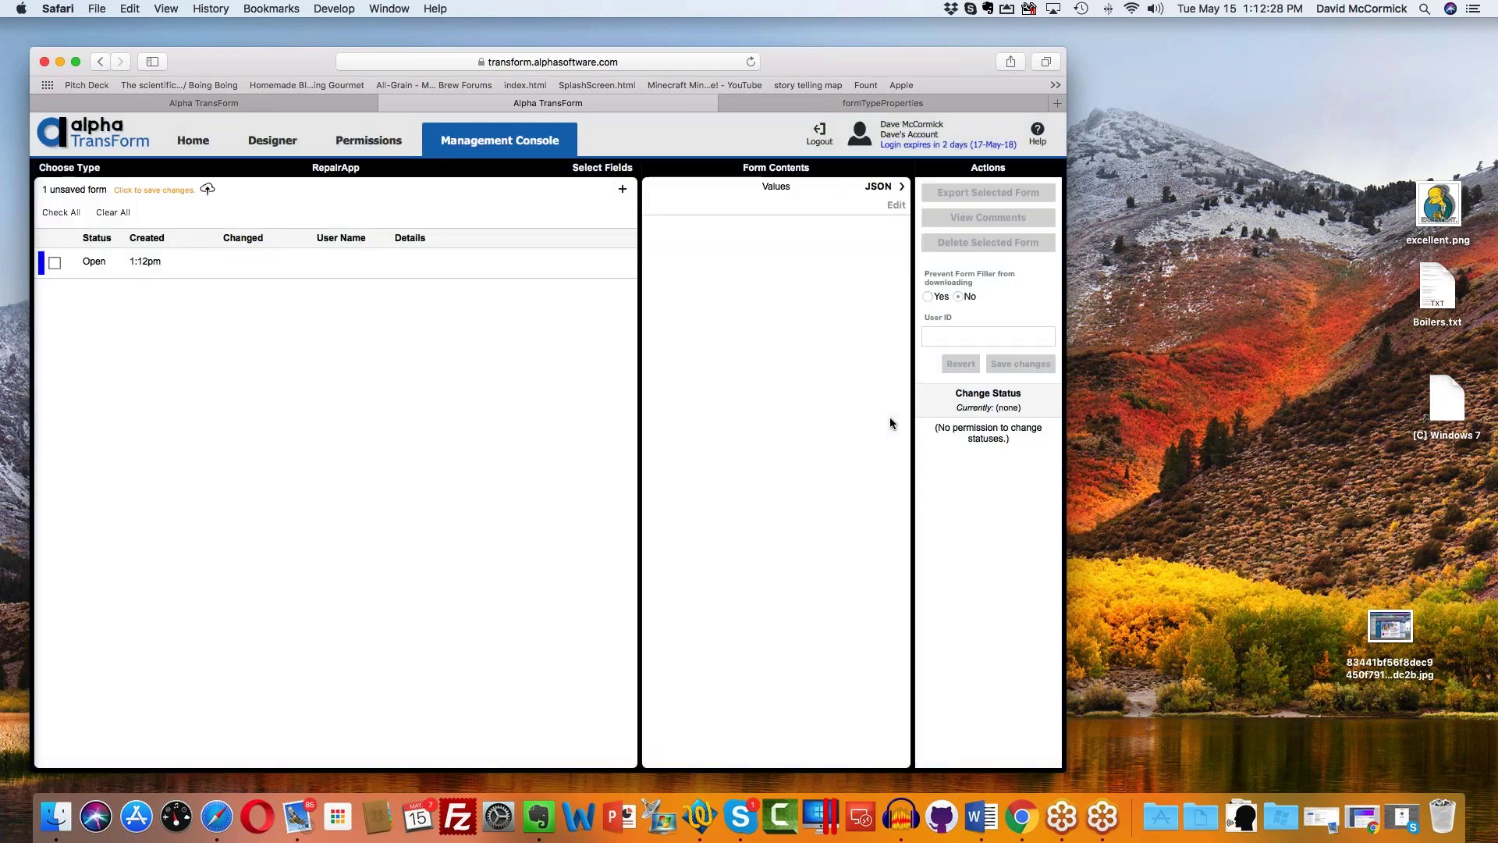
Step: Assign the new form to a user's e-mail in User ID and upload it to the server
click(253, 260)
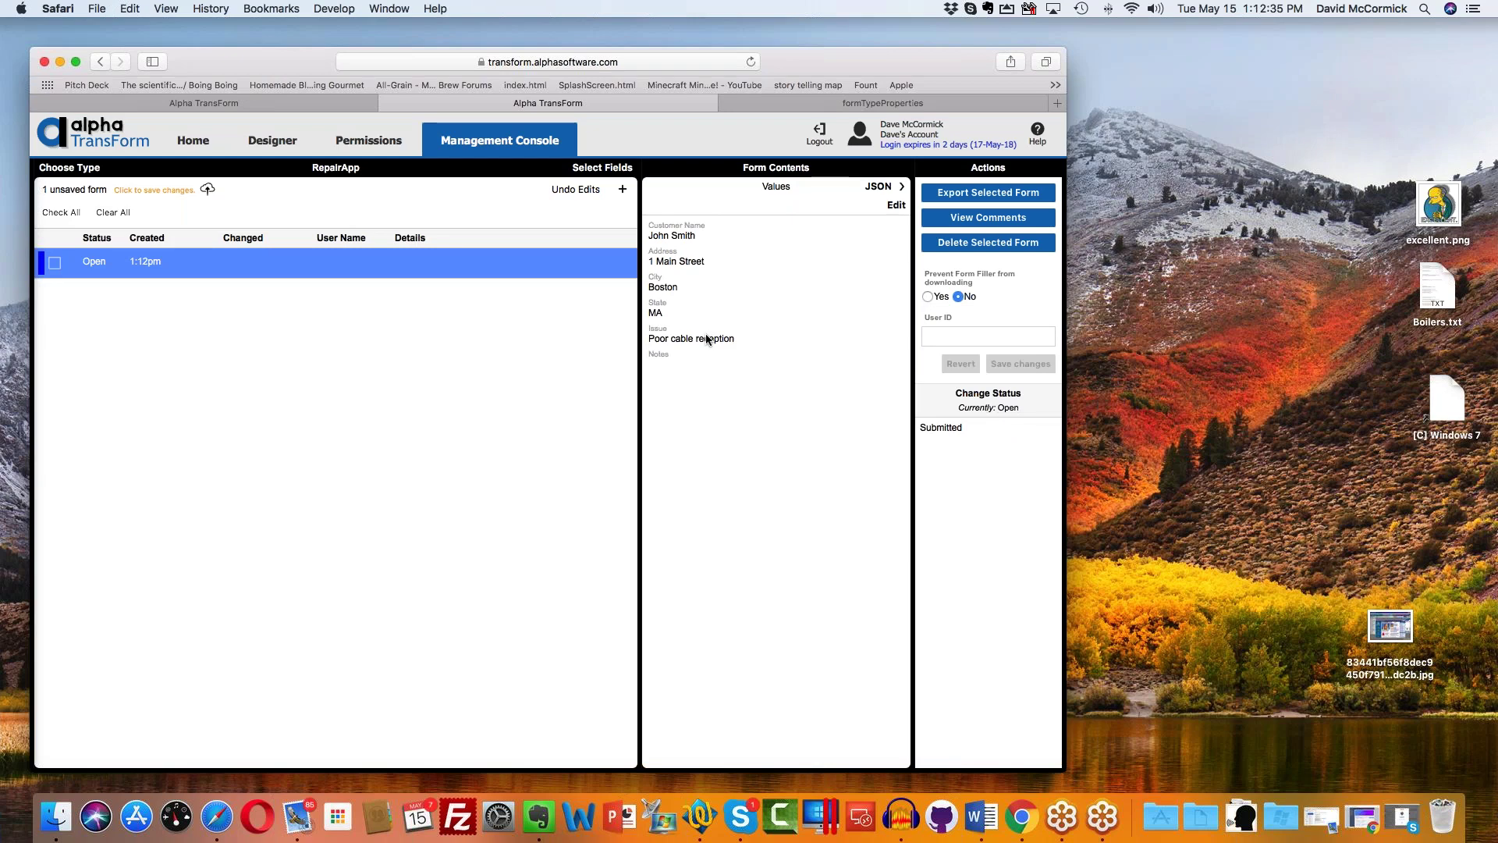
click(954, 336)
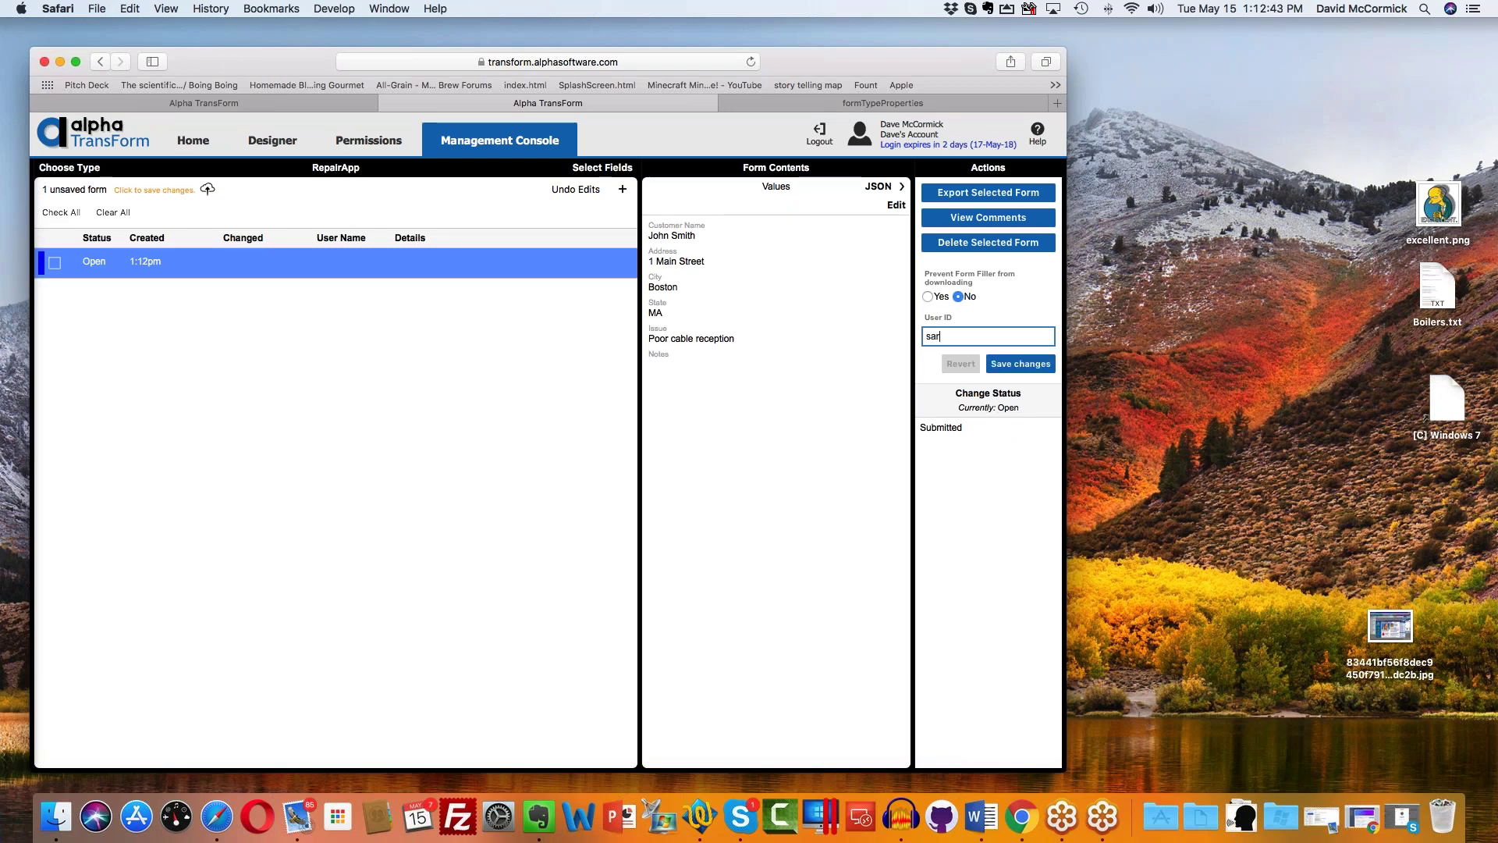
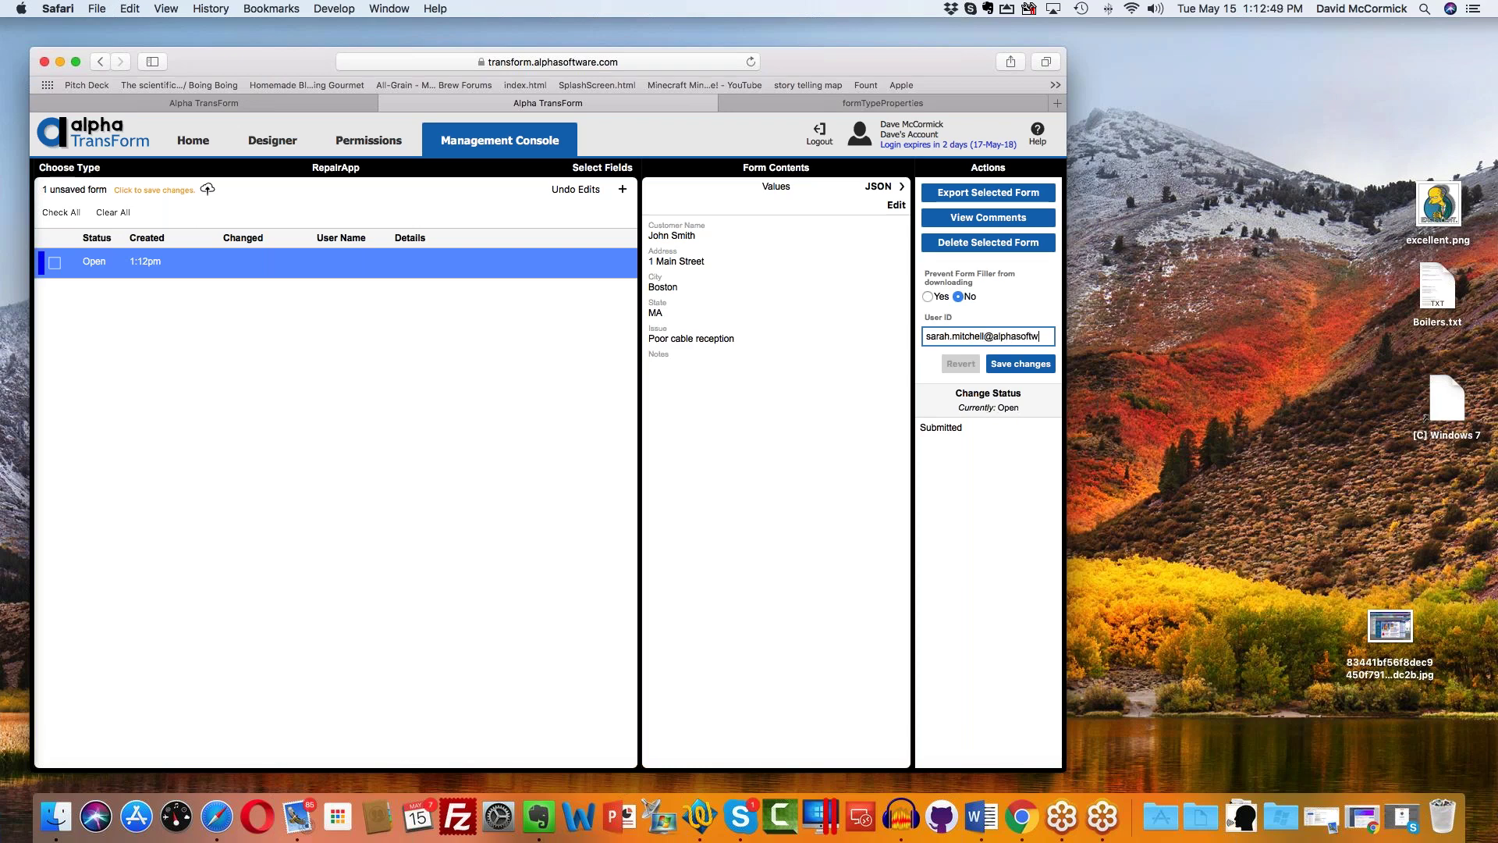
click(1044, 368)
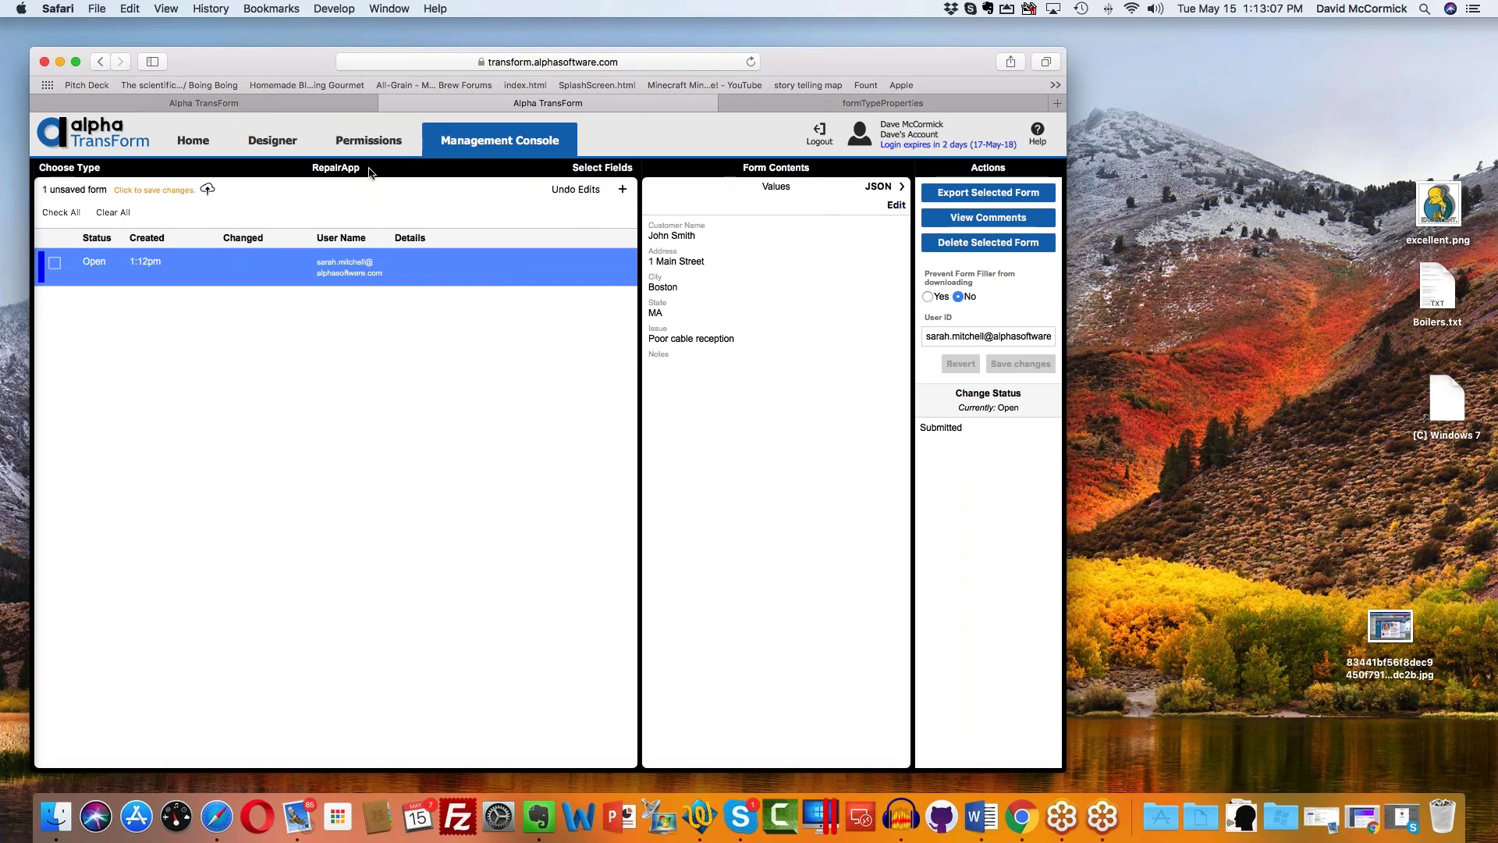
click(138, 189)
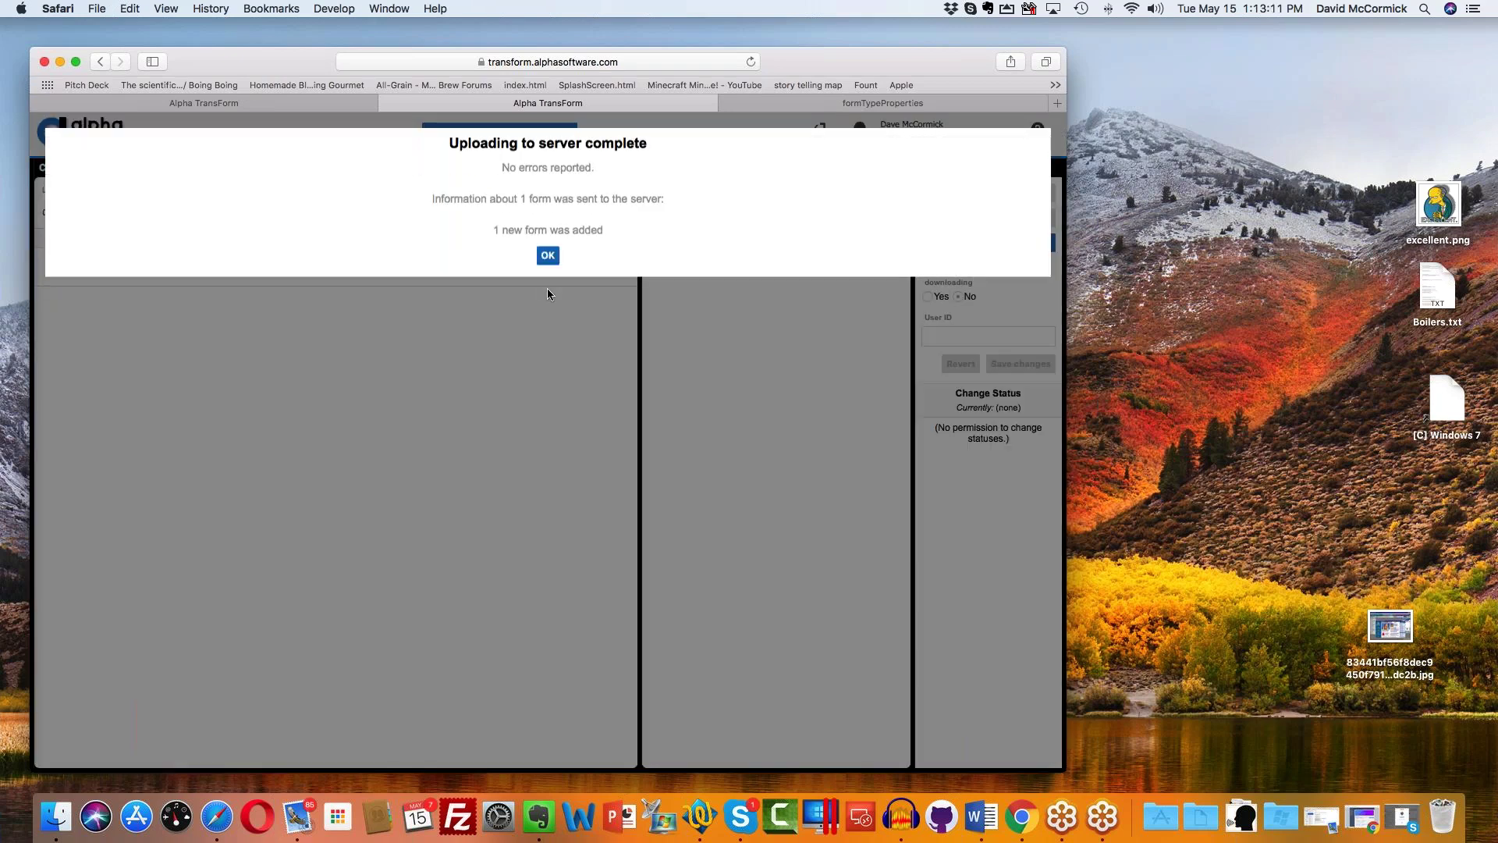
Step: Dismiss the upload confirmation, view the uploaded form, and reload the RepairApp (Form7) list
click(550, 269)
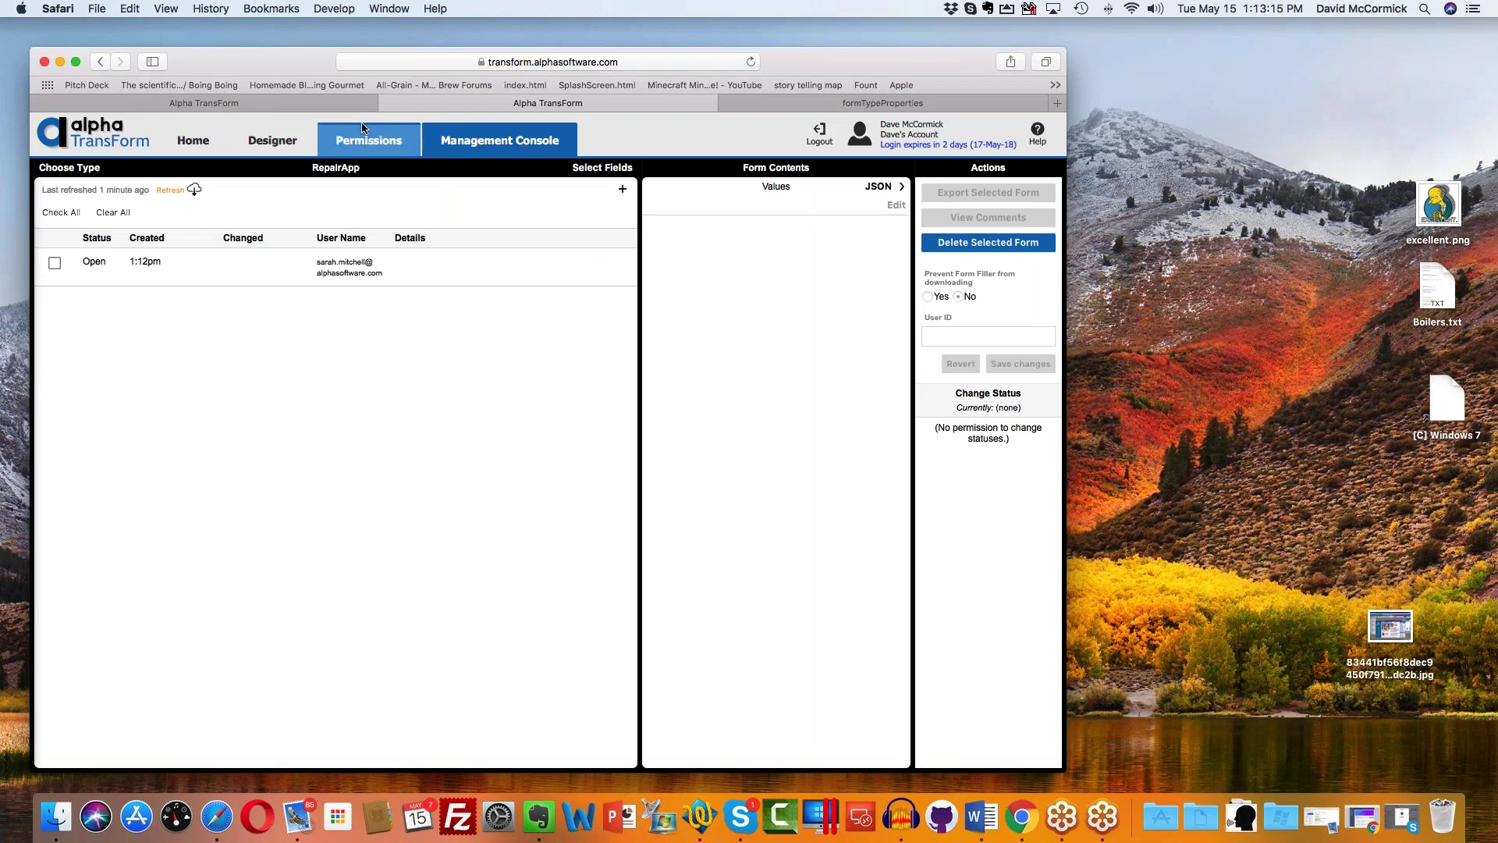
click(376, 140)
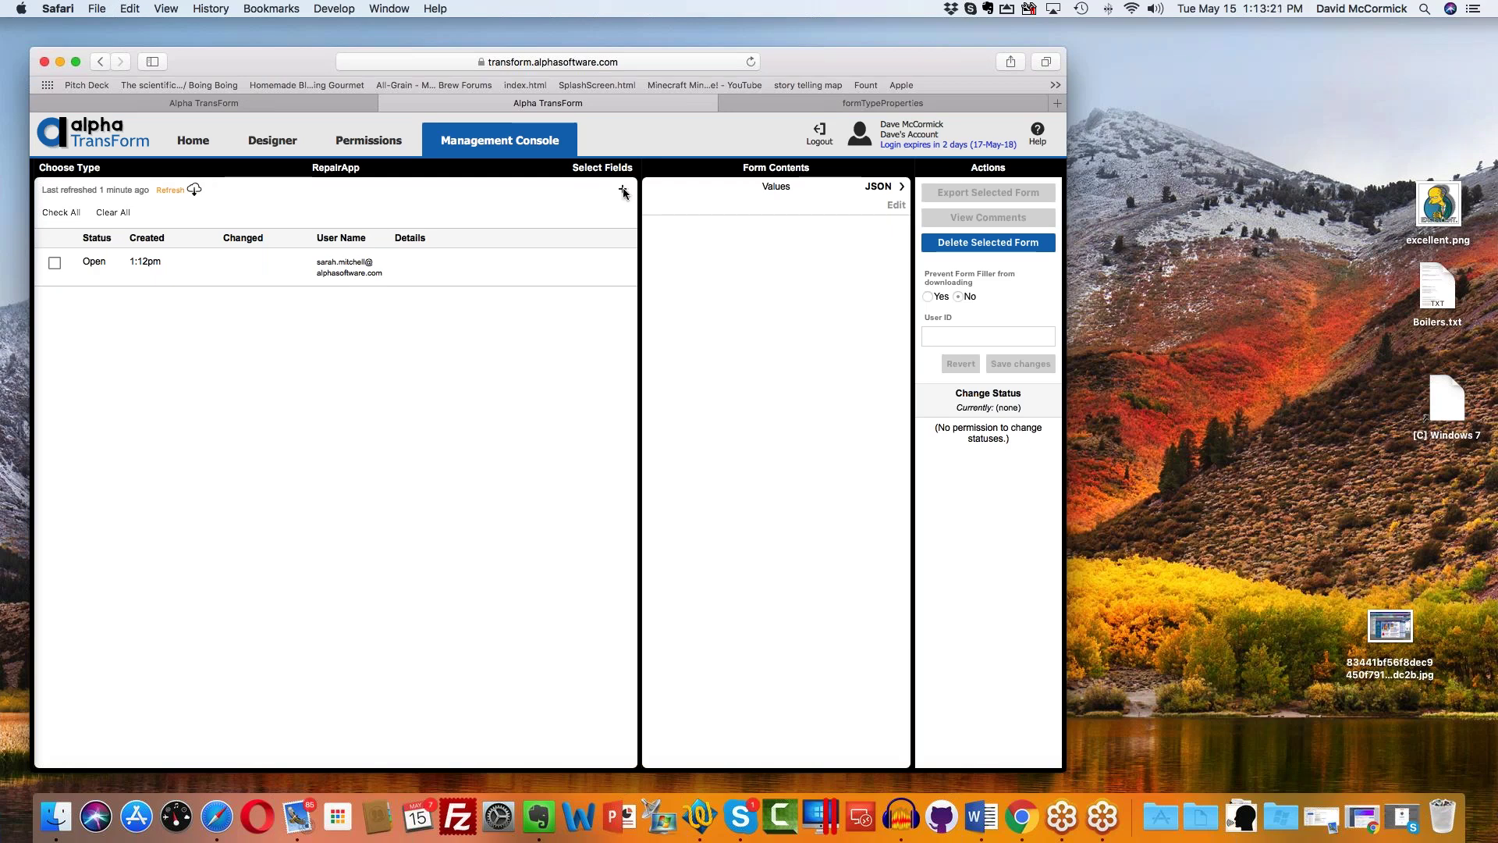
click(452, 270)
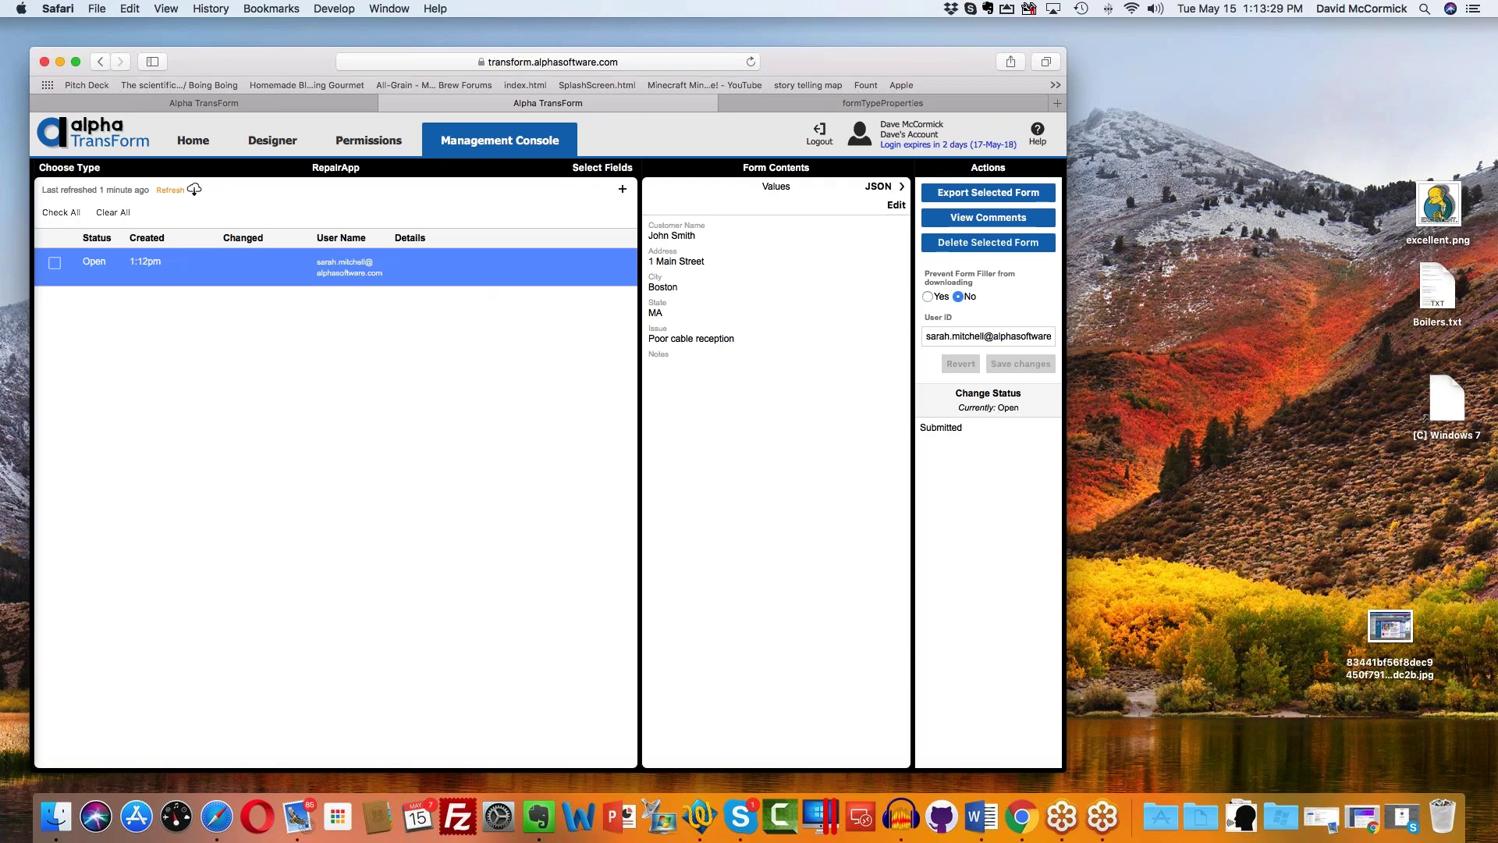
click(69, 167)
click(156, 376)
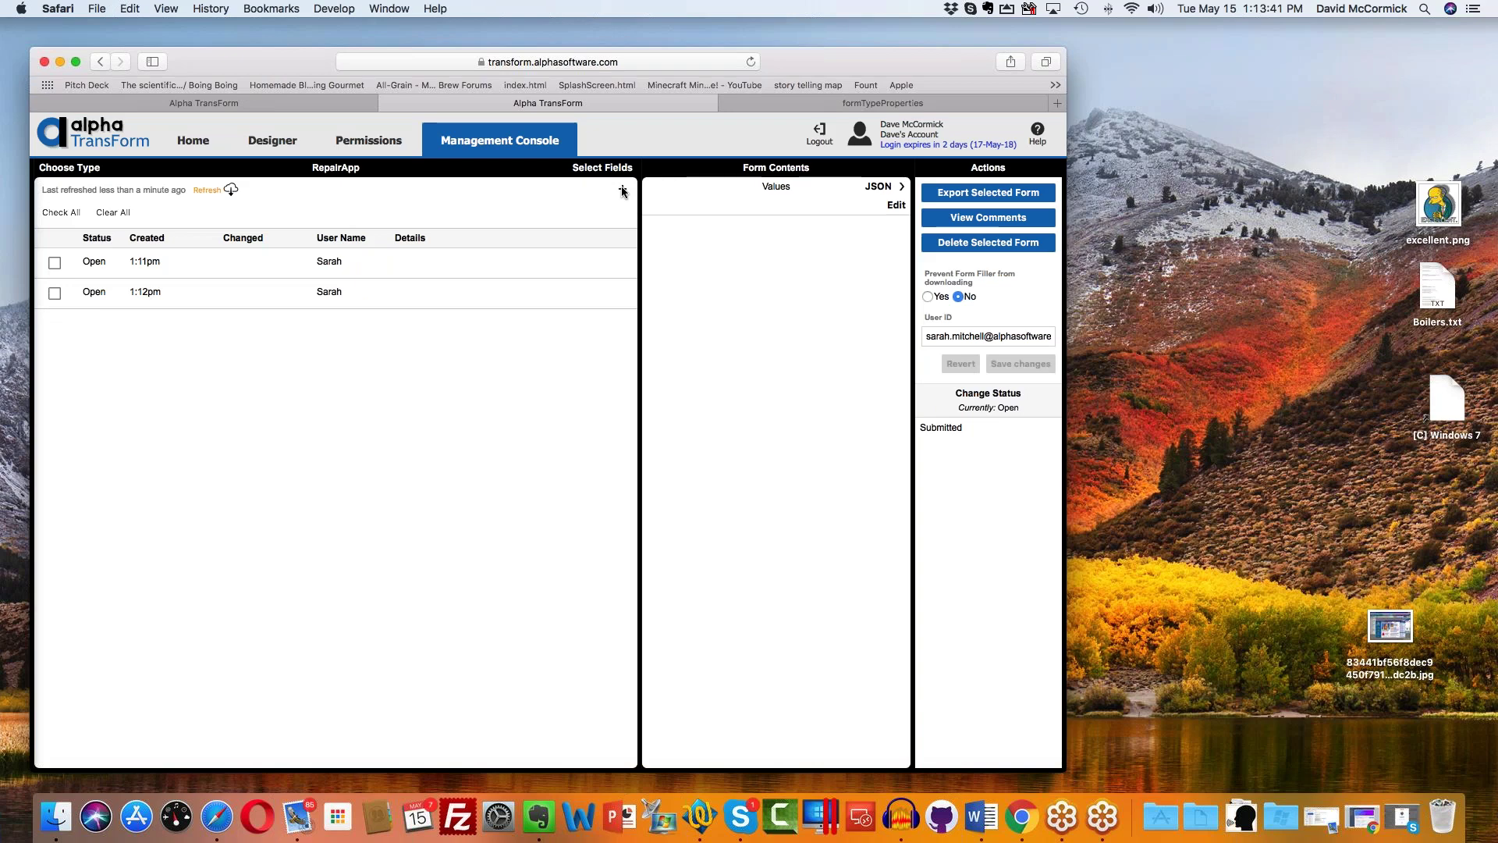
Step: Edit the 1:12pm form's customer name, address and city, and set its issue to 'Cable is out'
click(392, 292)
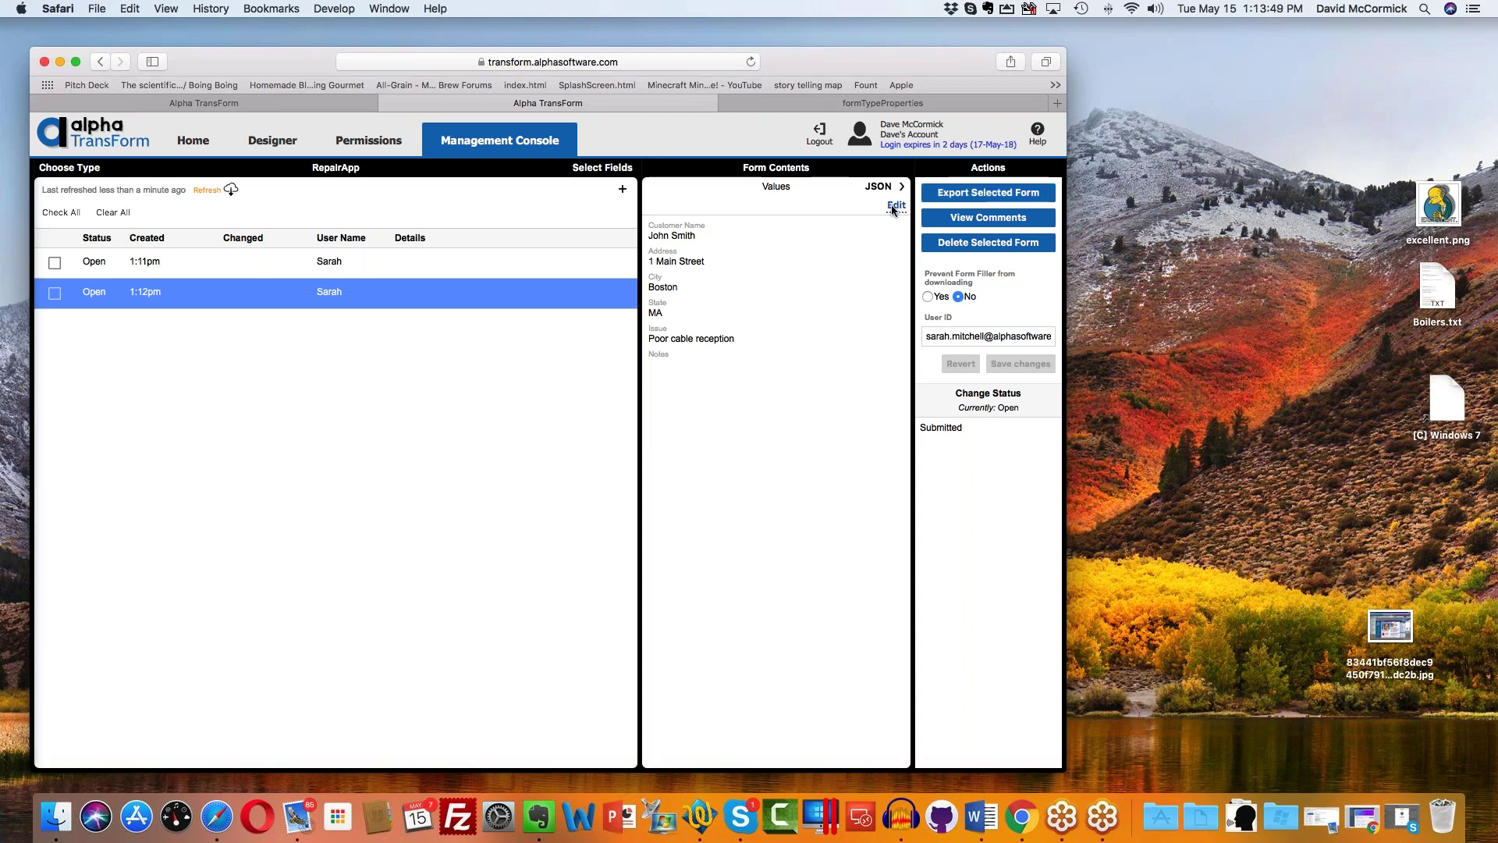
click(894, 208)
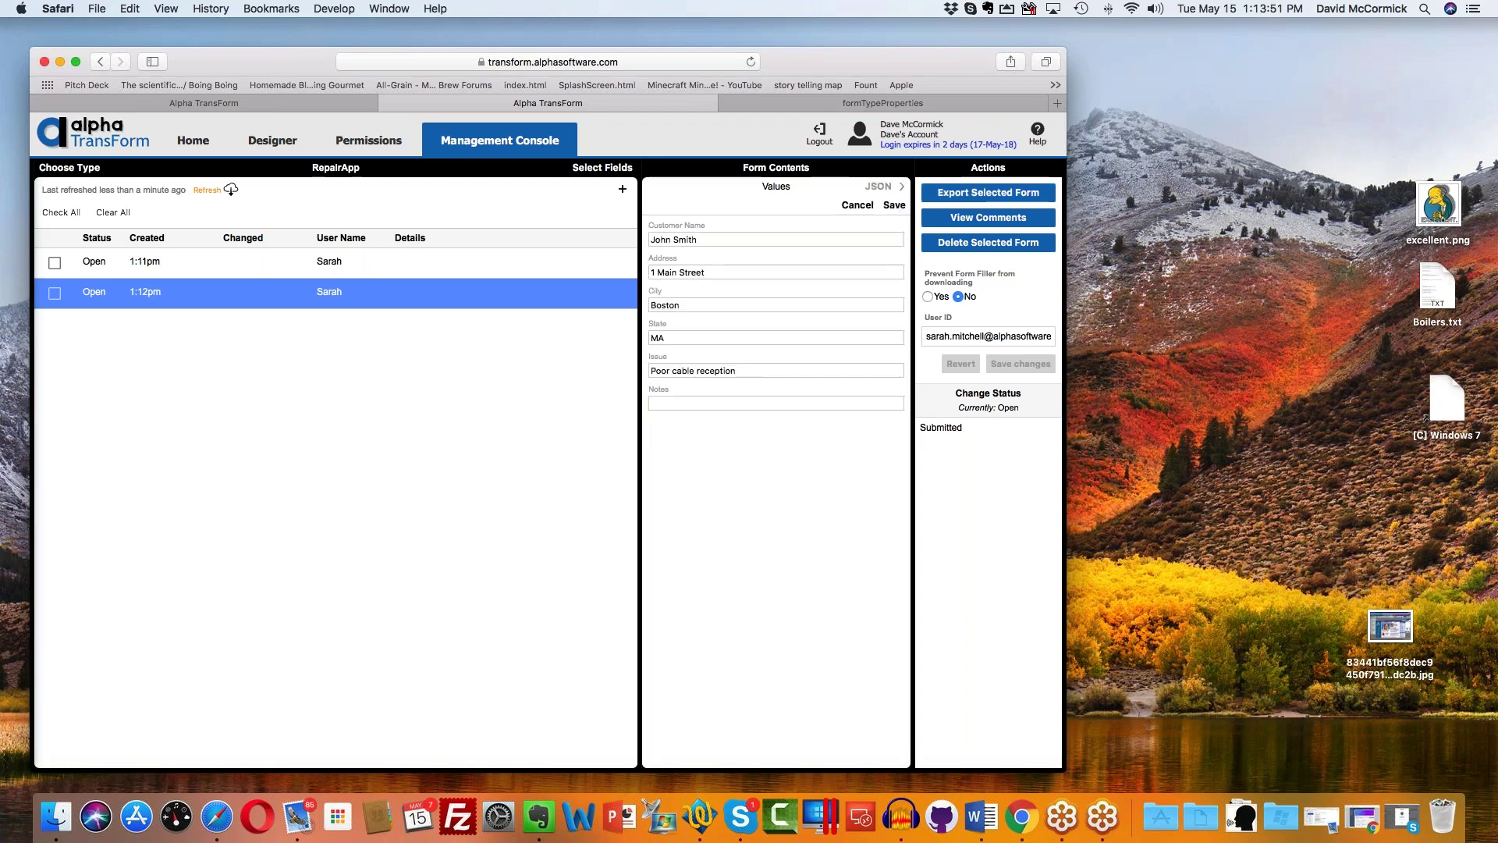
click(716, 236)
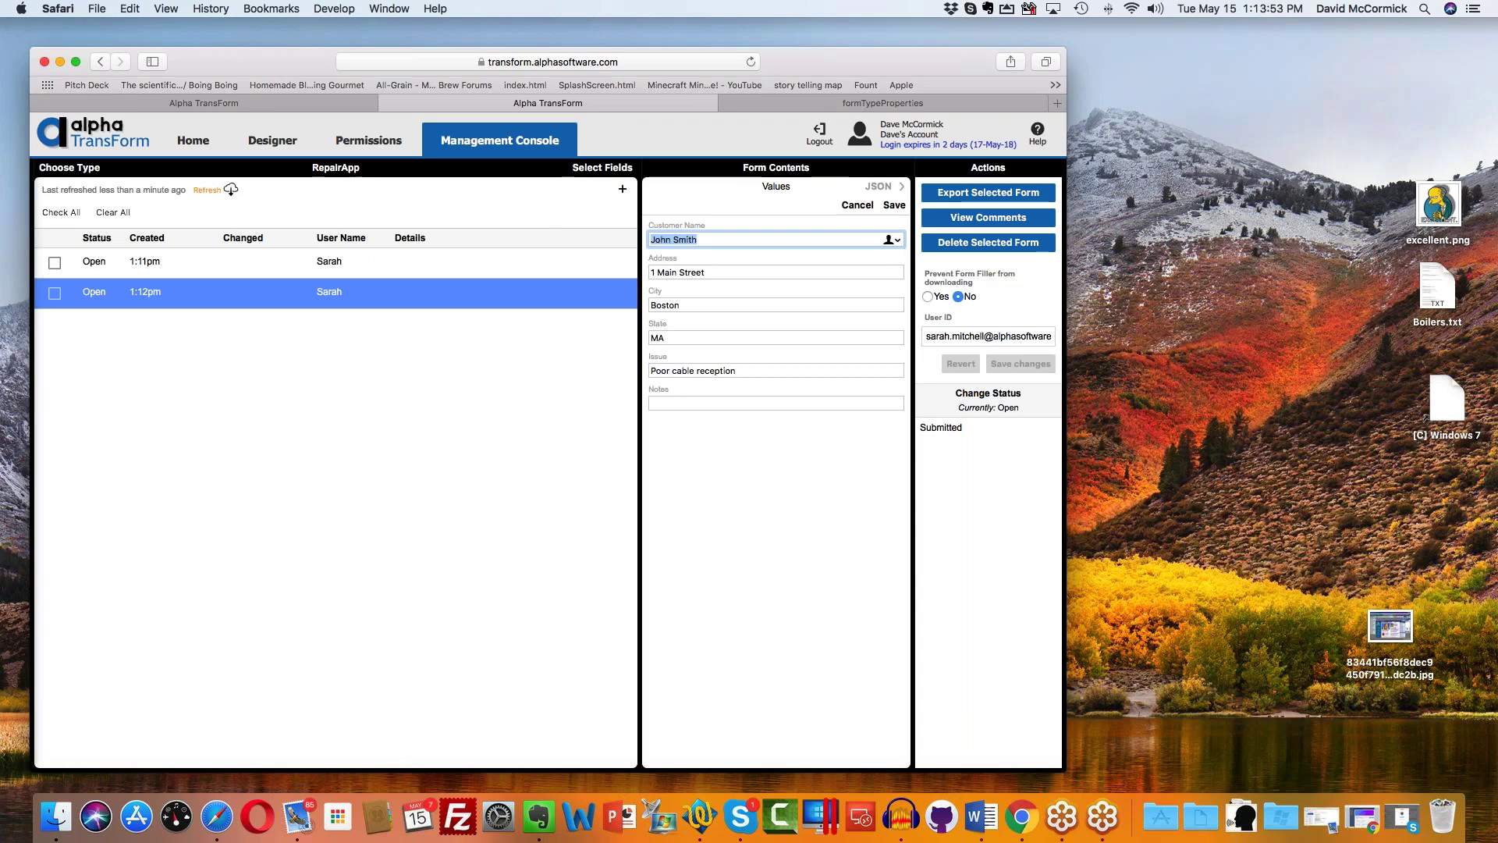
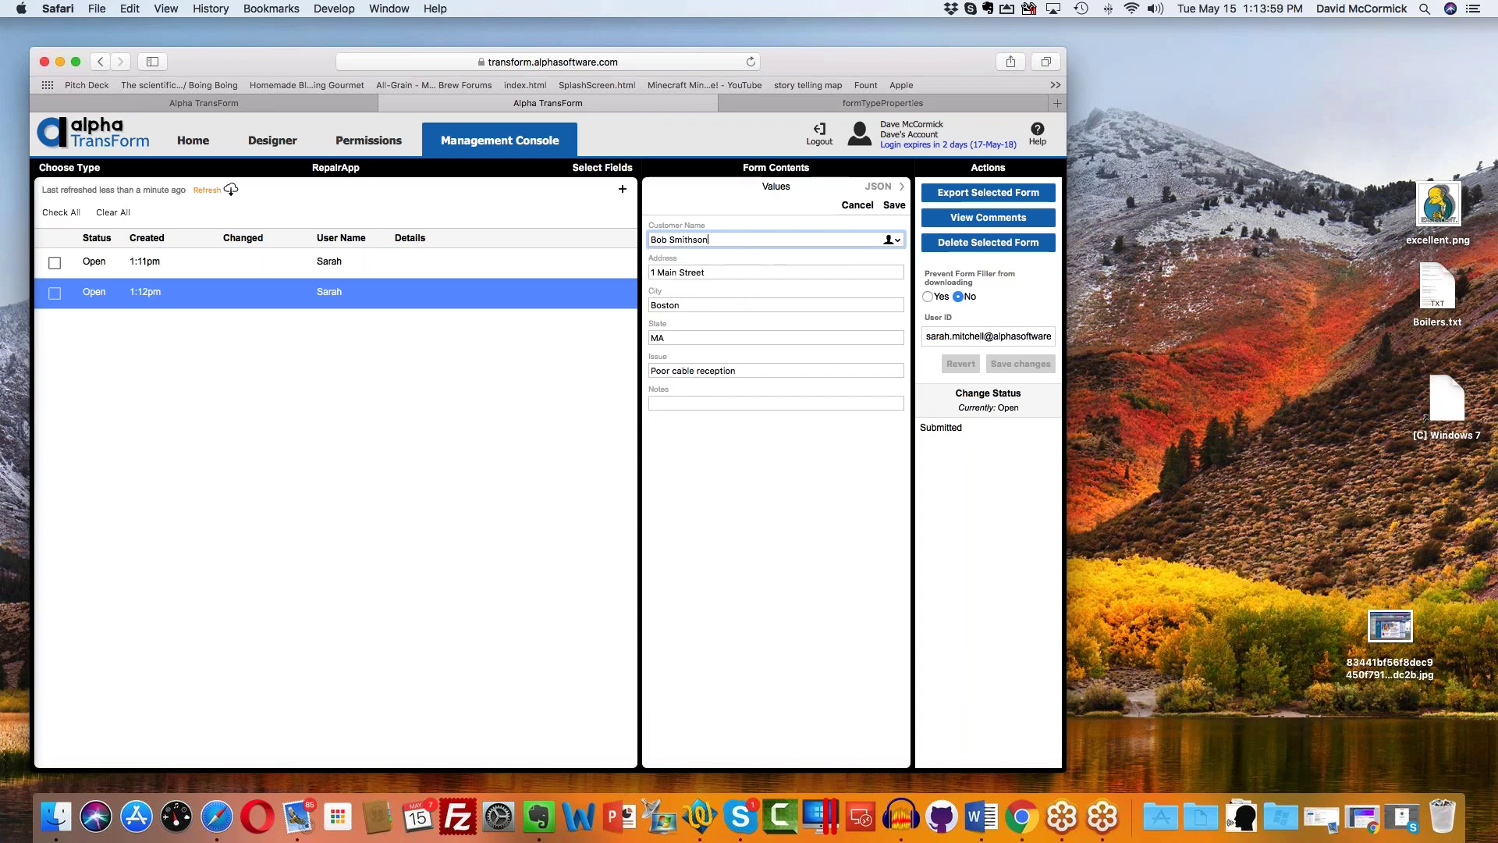
key(Tab)
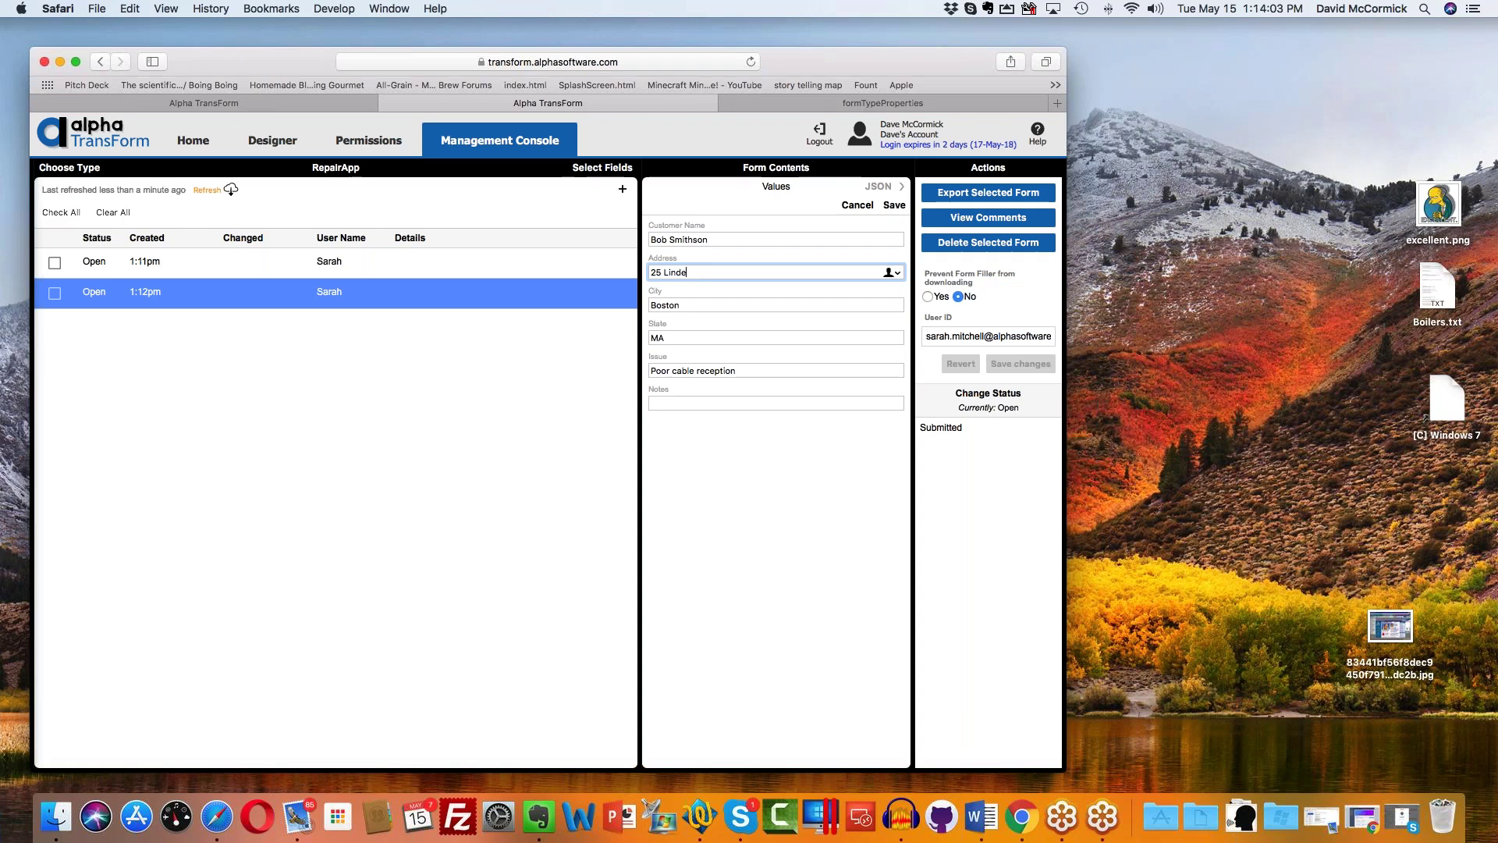
click(681, 307)
key(cmd+a)
text(Bu)
text(urlington)
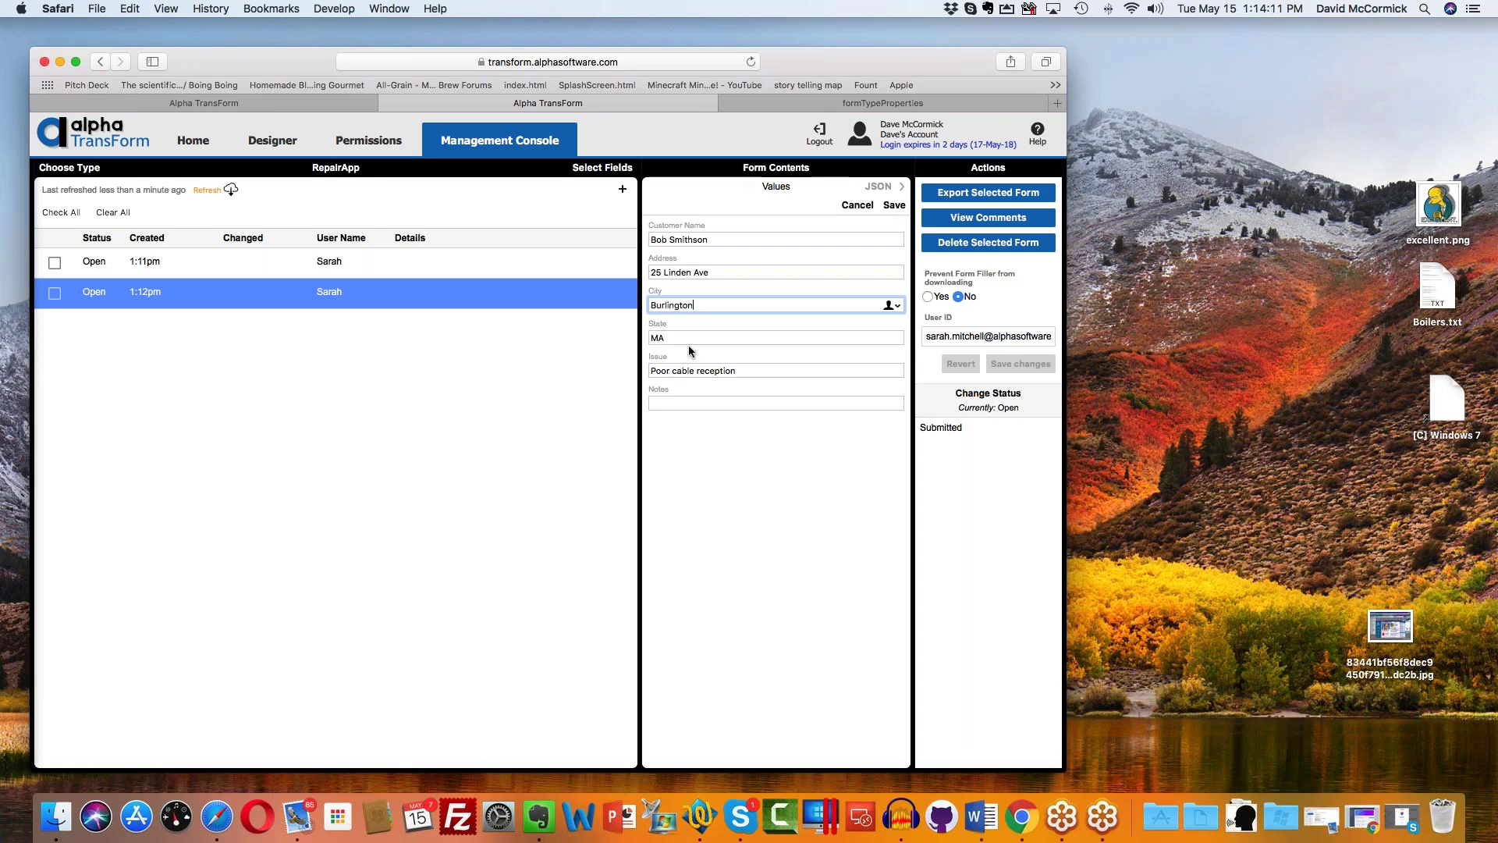
key(Tab)
key(Tab)
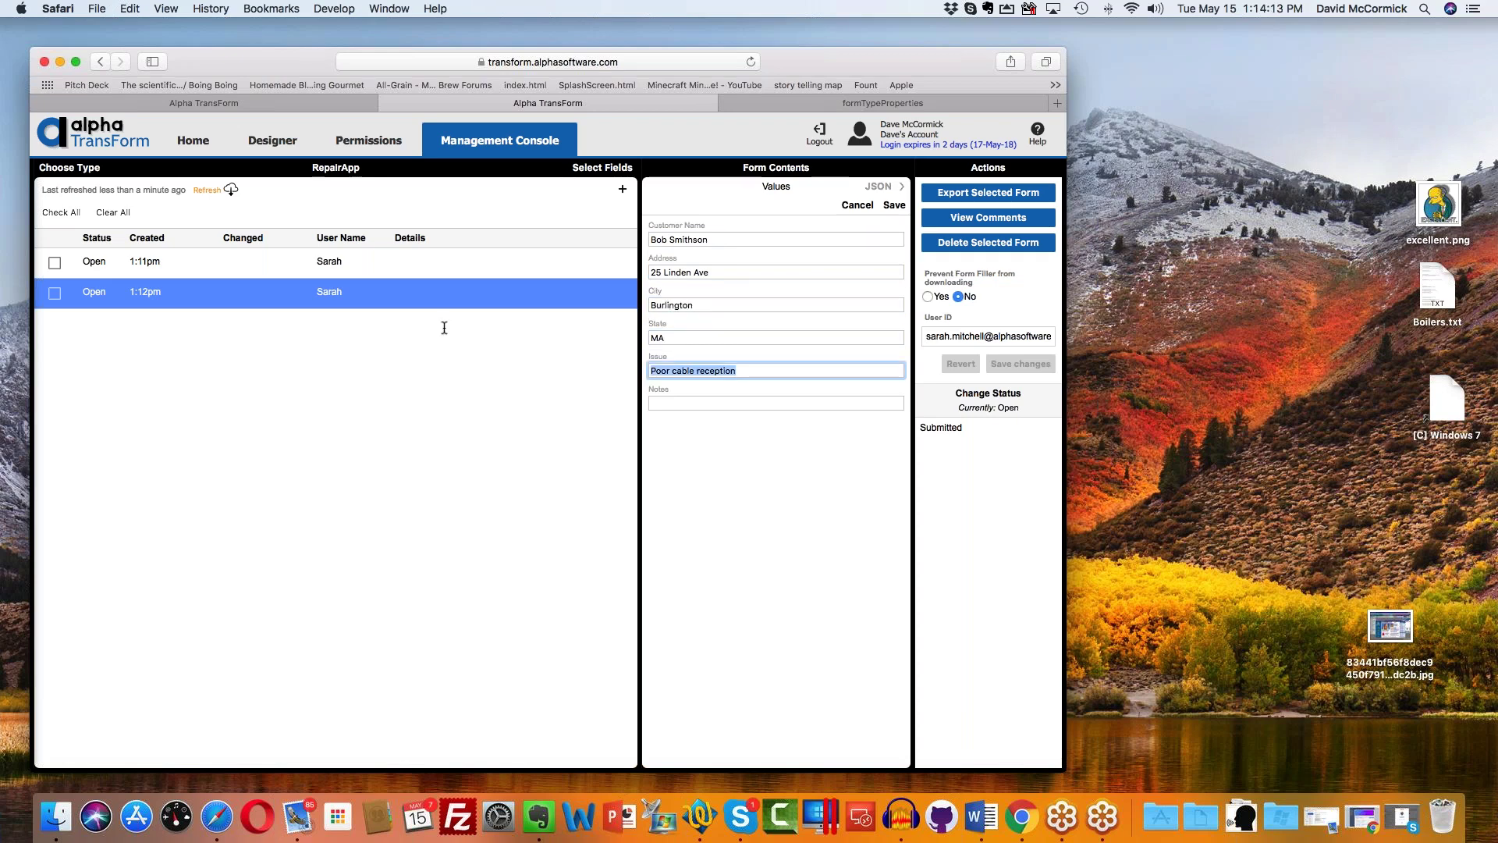
text(Cable is out)
Step: Reassign the form to another user's e-mail in User ID and save the change
click(960, 335)
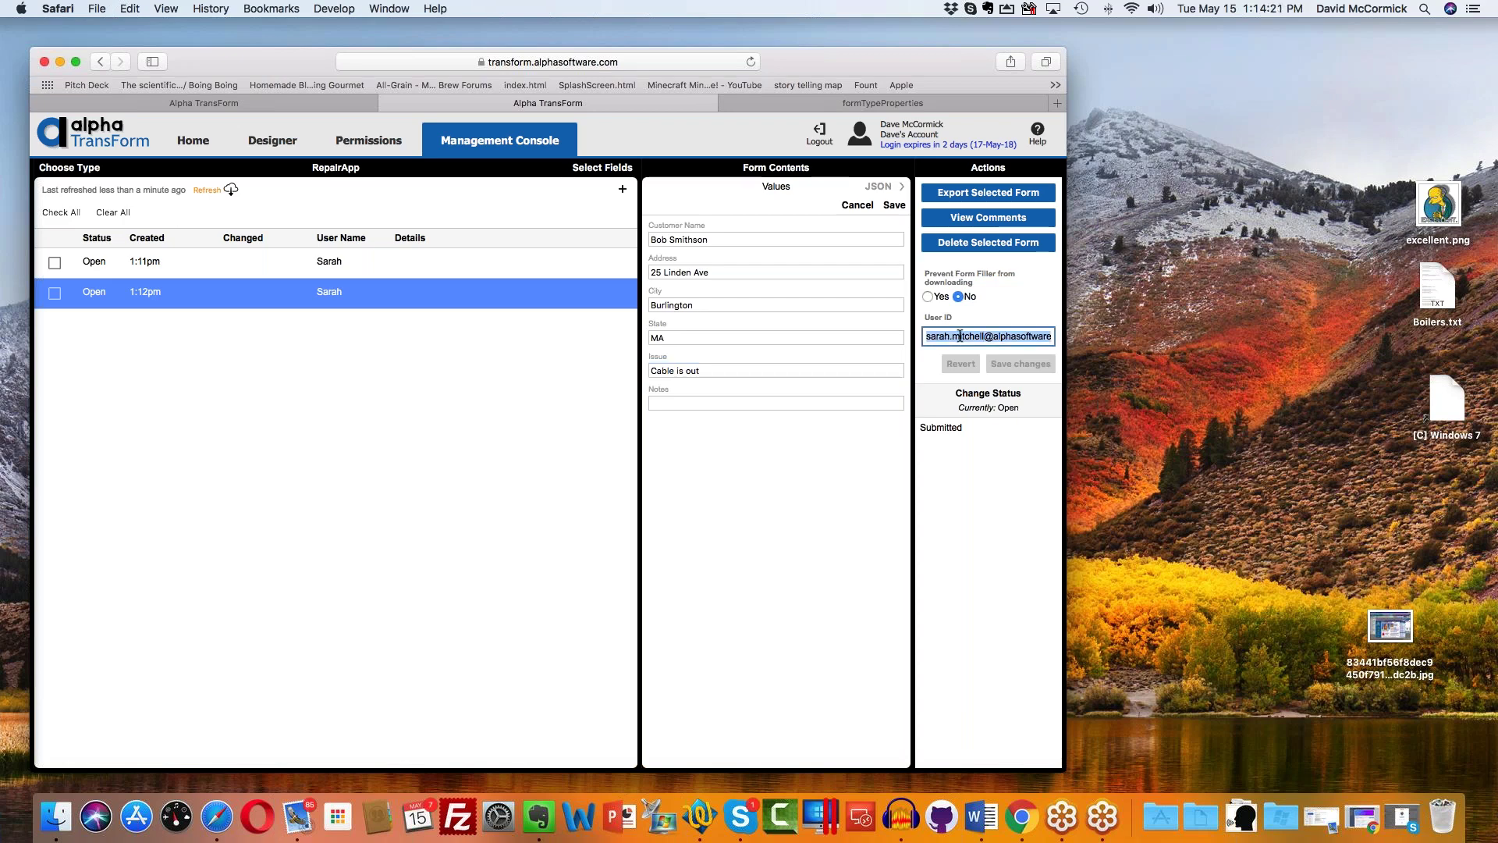
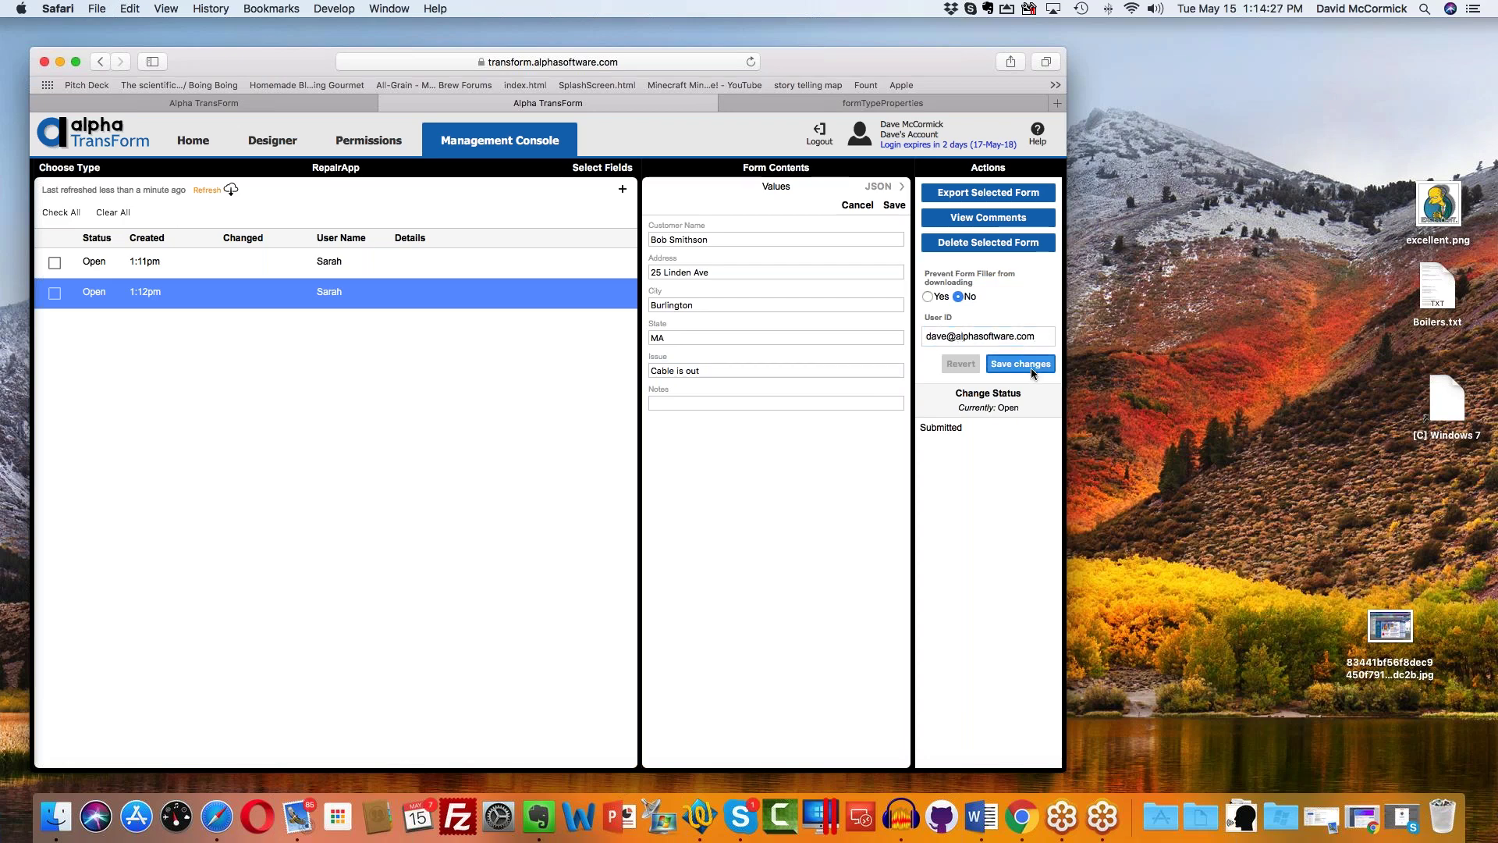
click(1032, 367)
click(741, 404)
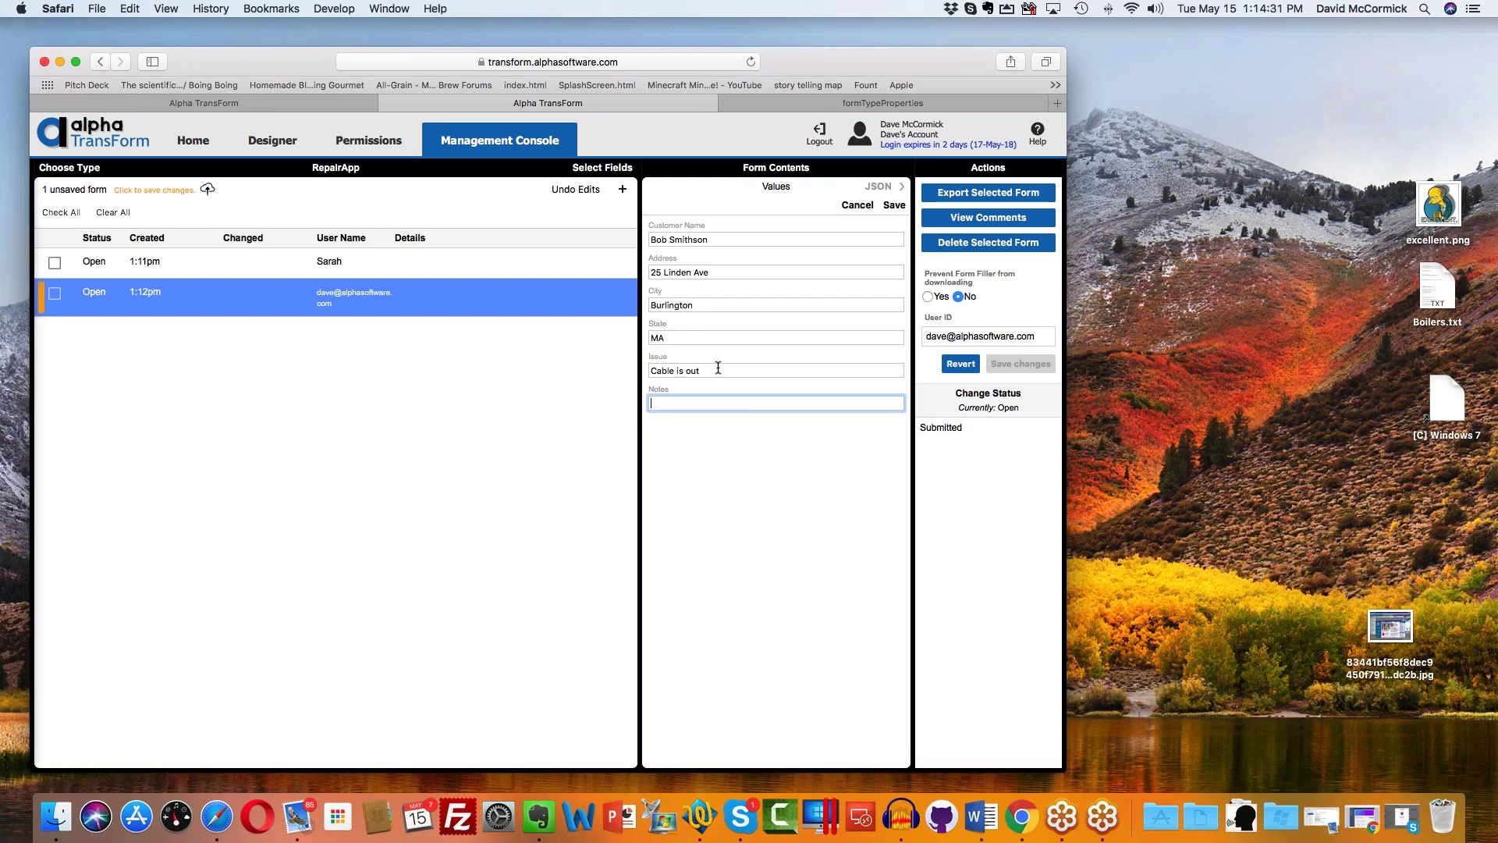
Step: Upload the edited second form's pending changes to the server
click(358, 265)
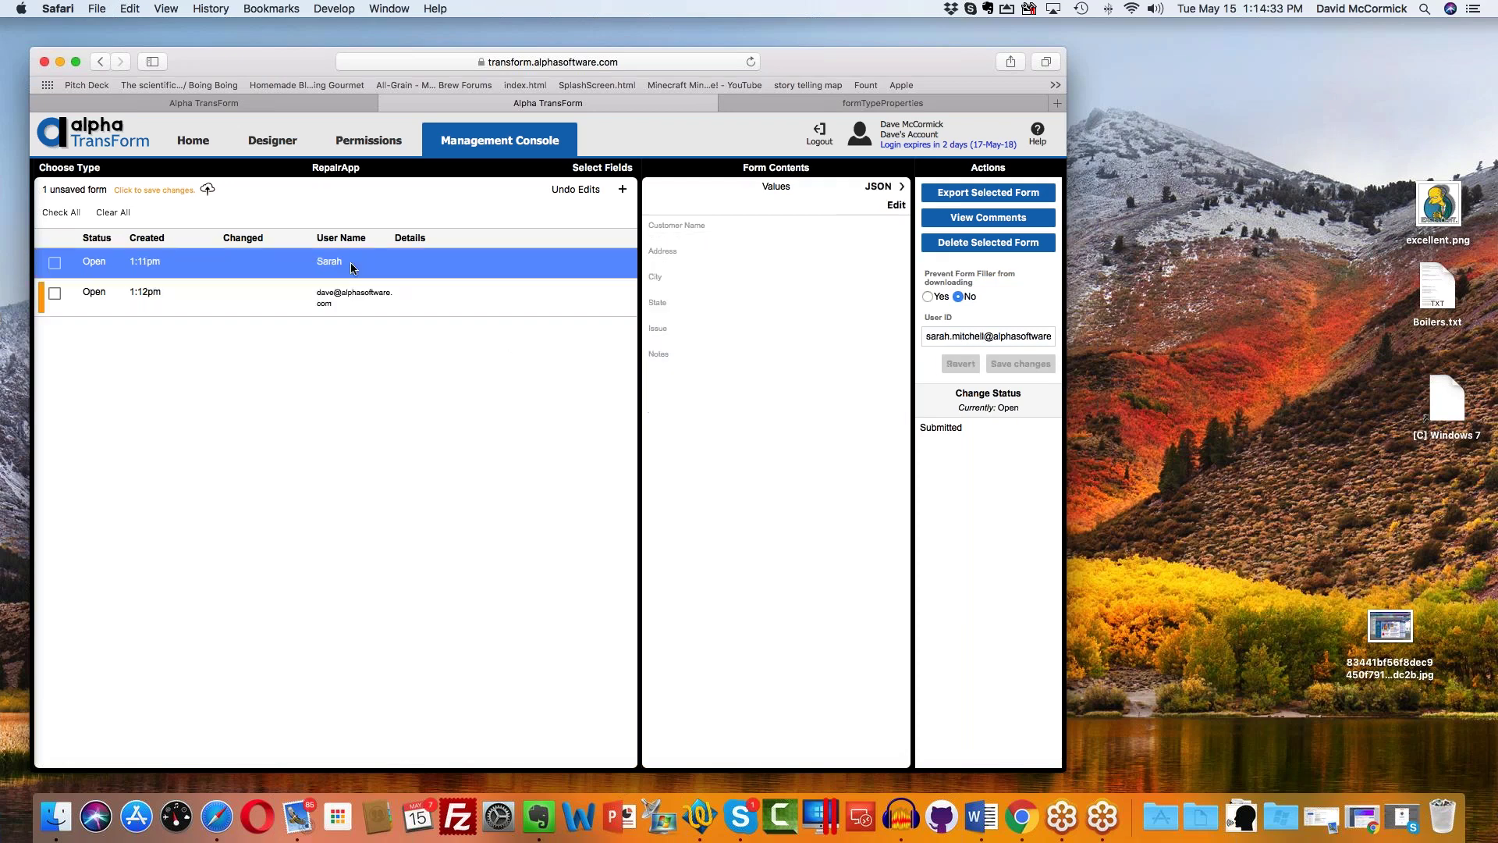
click(362, 294)
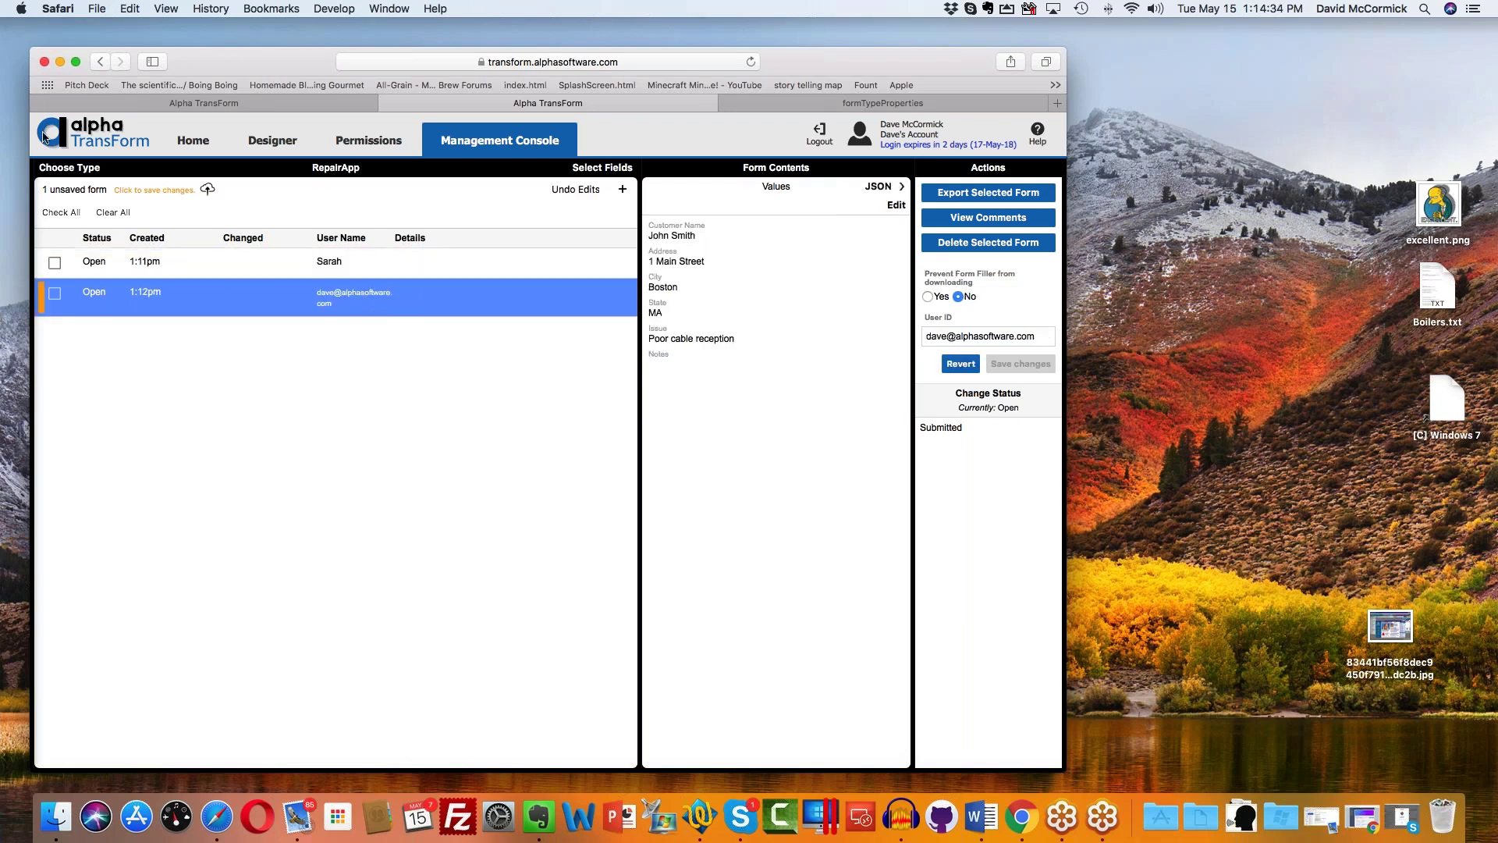
click(144, 190)
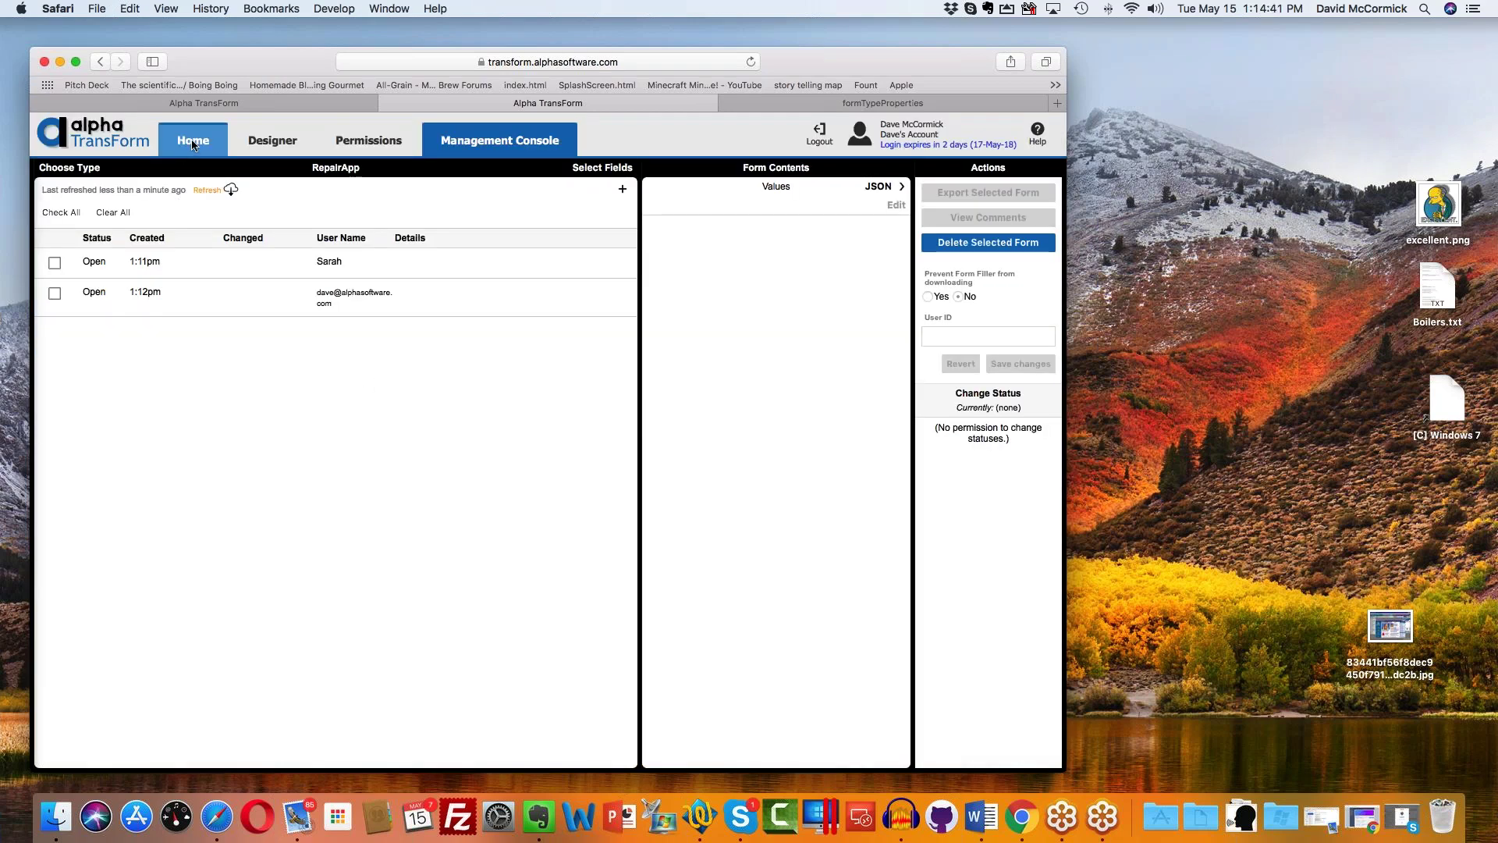
Step: Compare both forms' contents, reload the list from the server, and view the reassigned second form
click(344, 295)
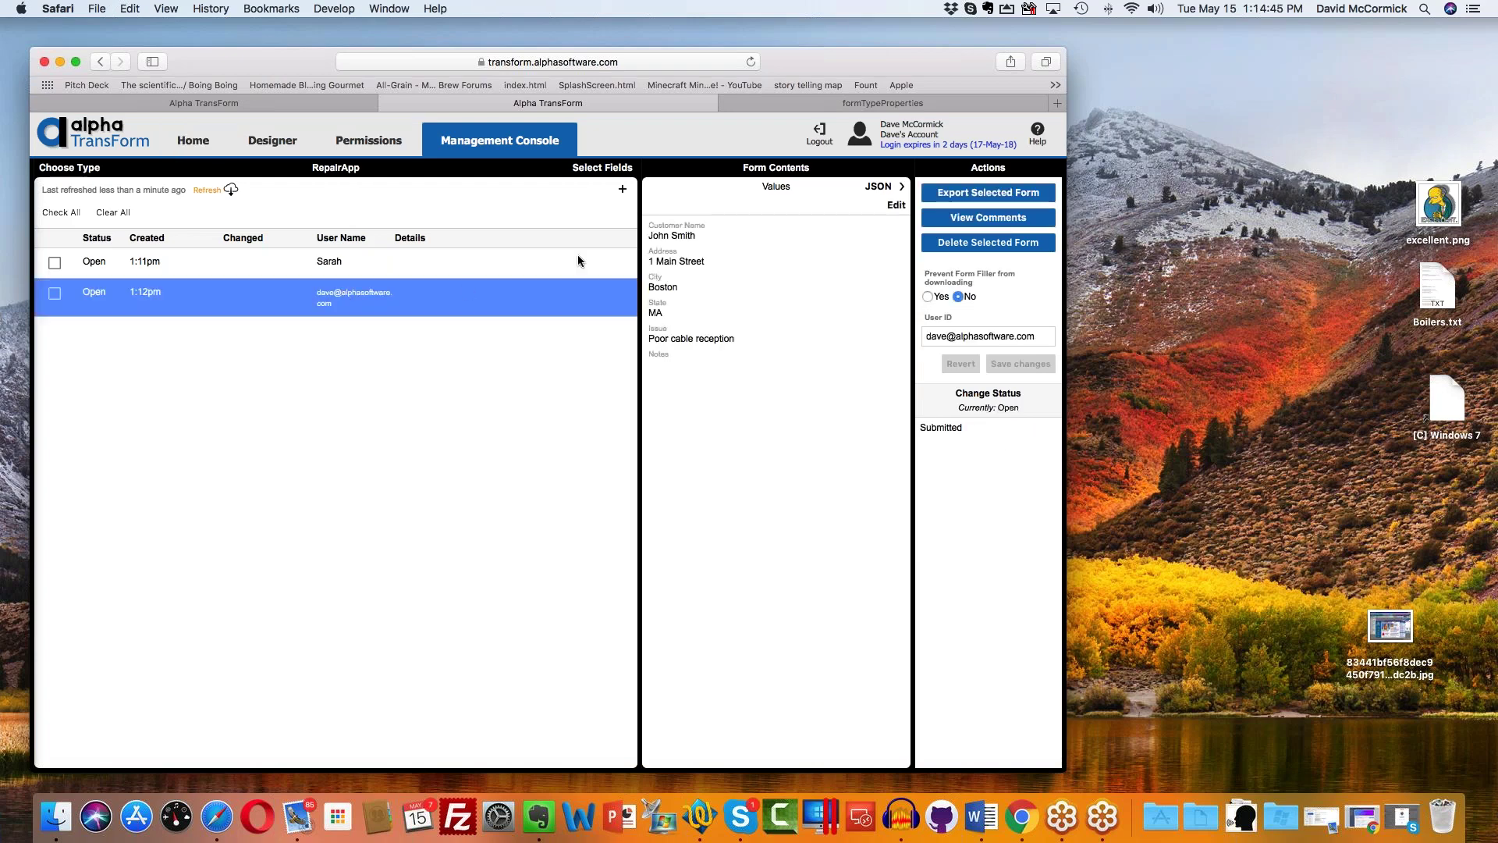
click(503, 275)
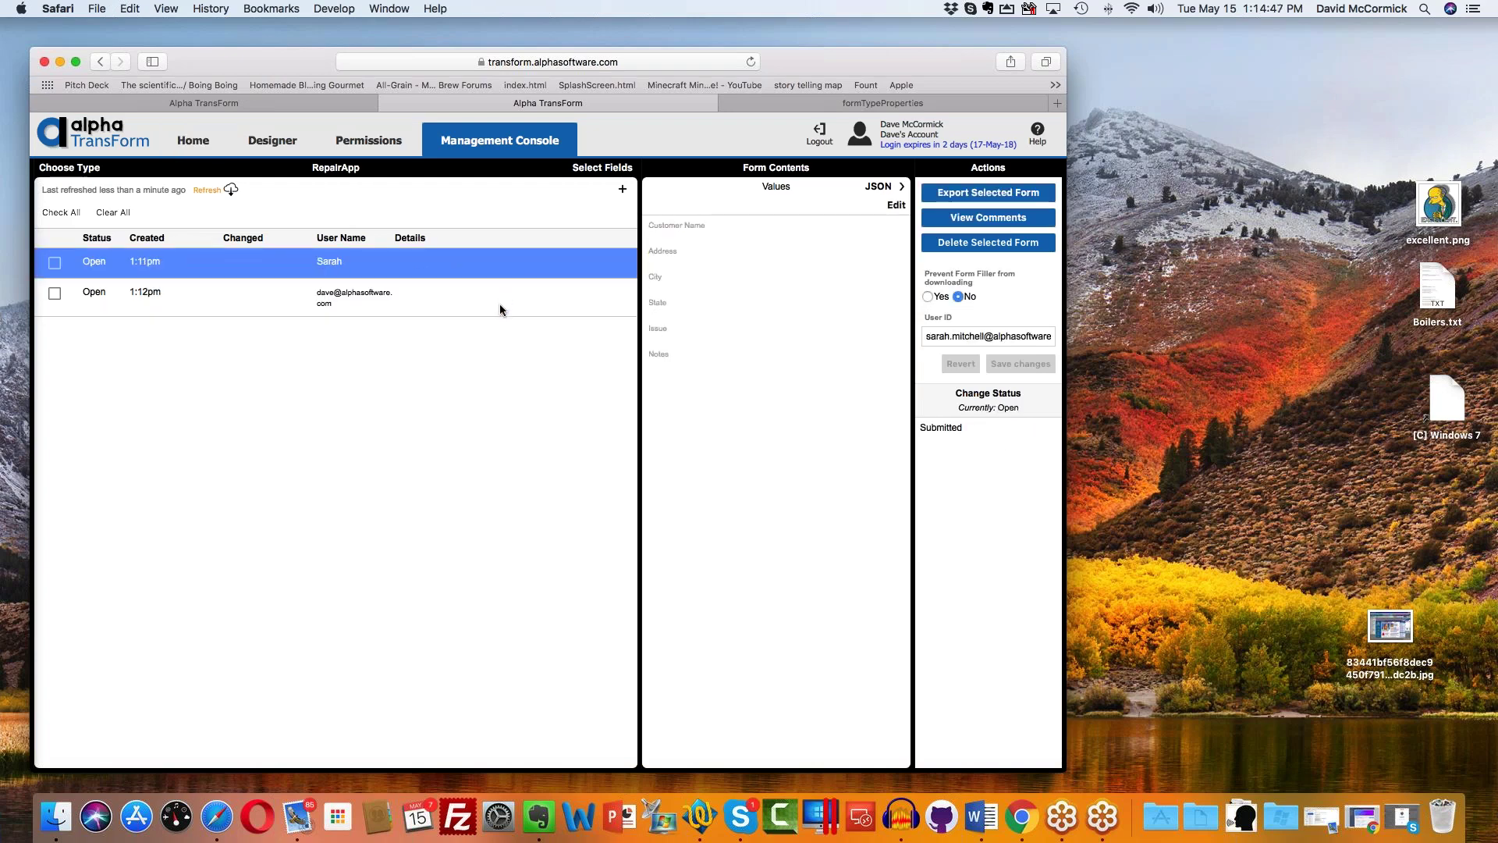
click(500, 304)
click(468, 263)
click(527, 306)
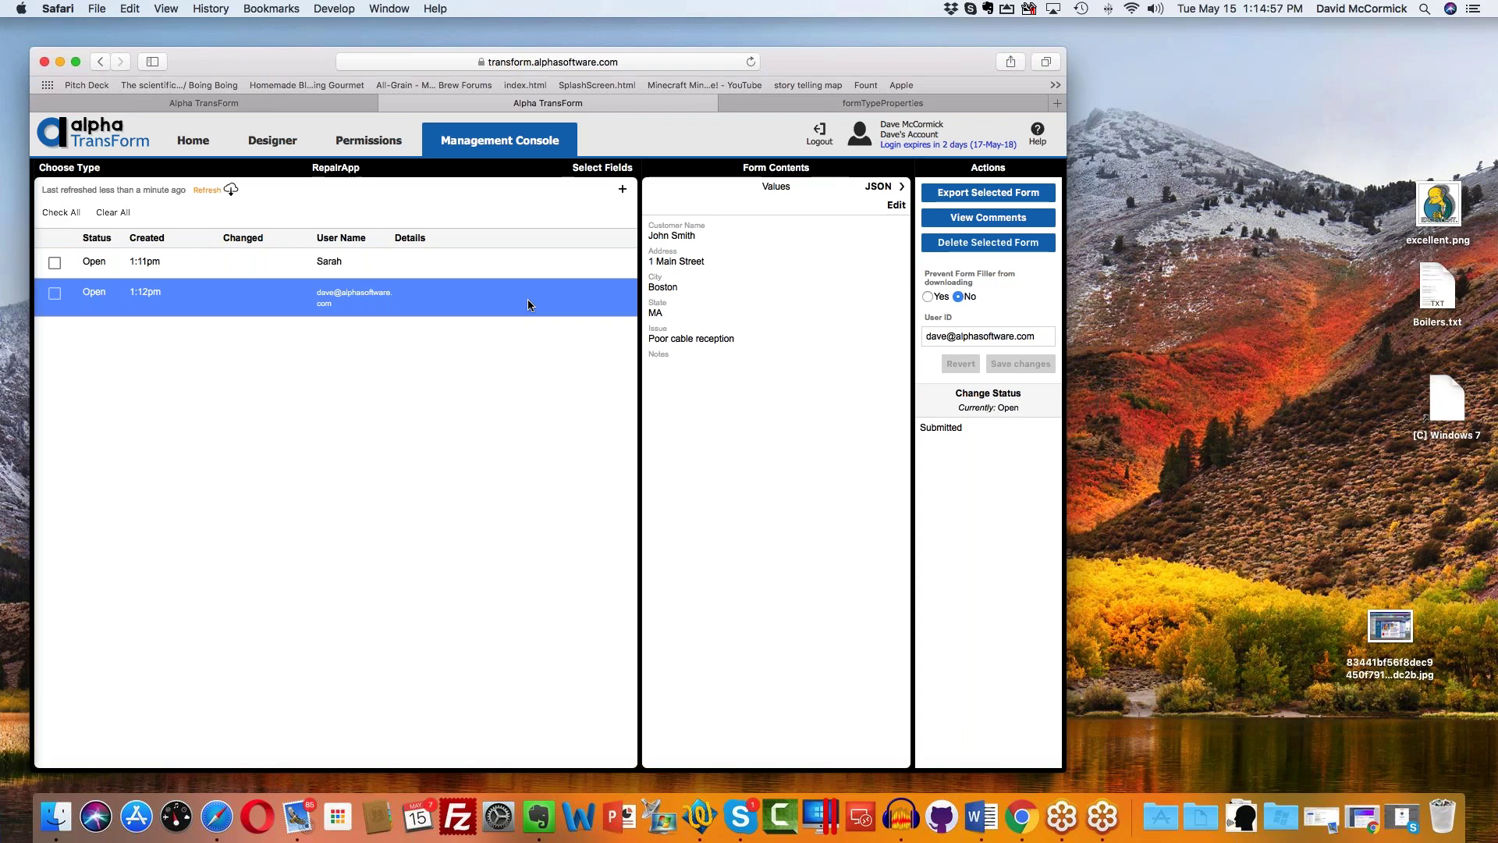
click(204, 189)
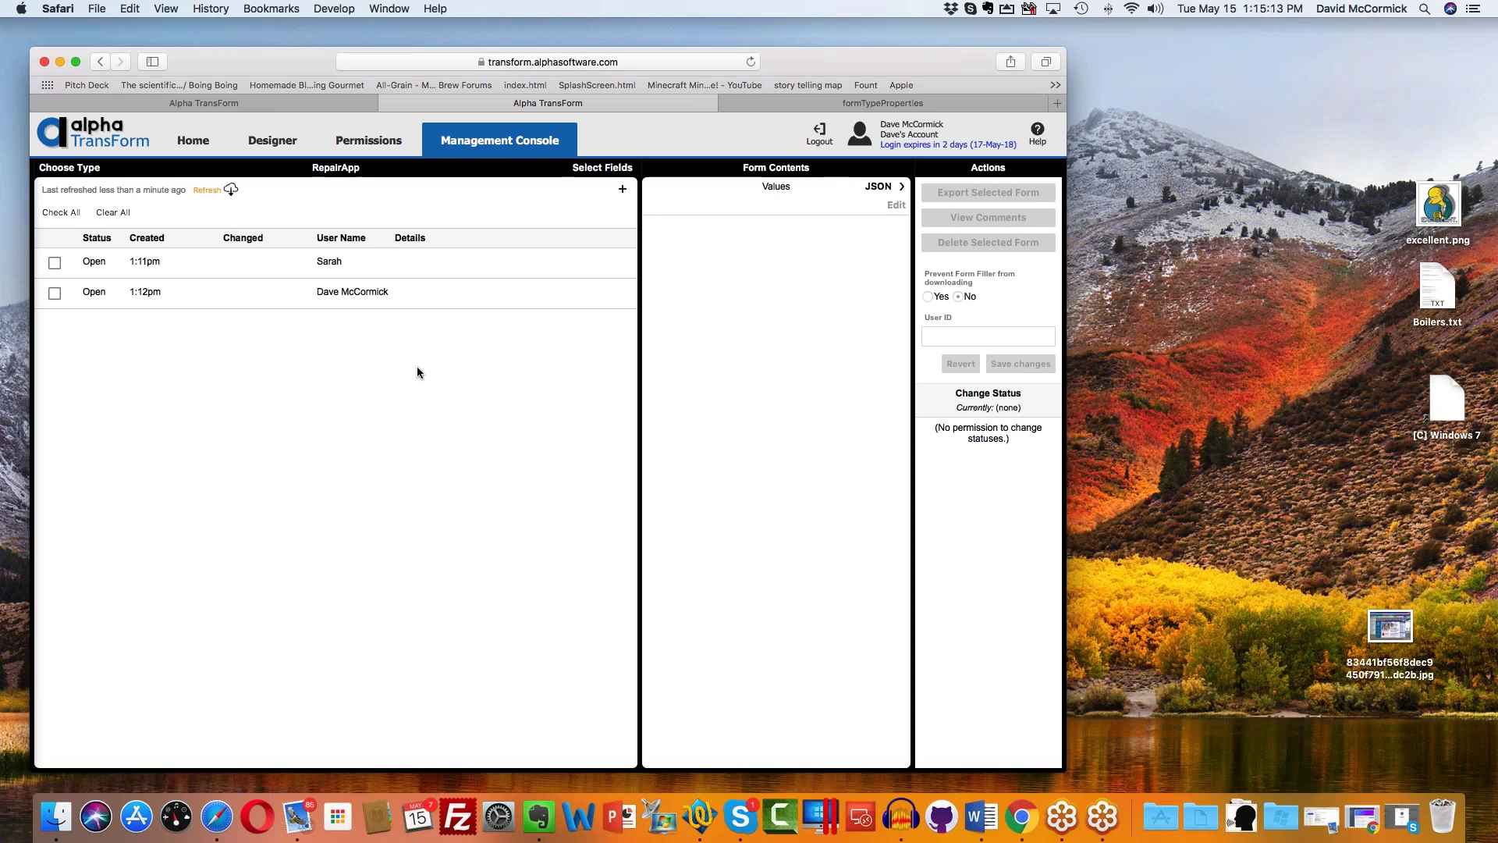
click(373, 292)
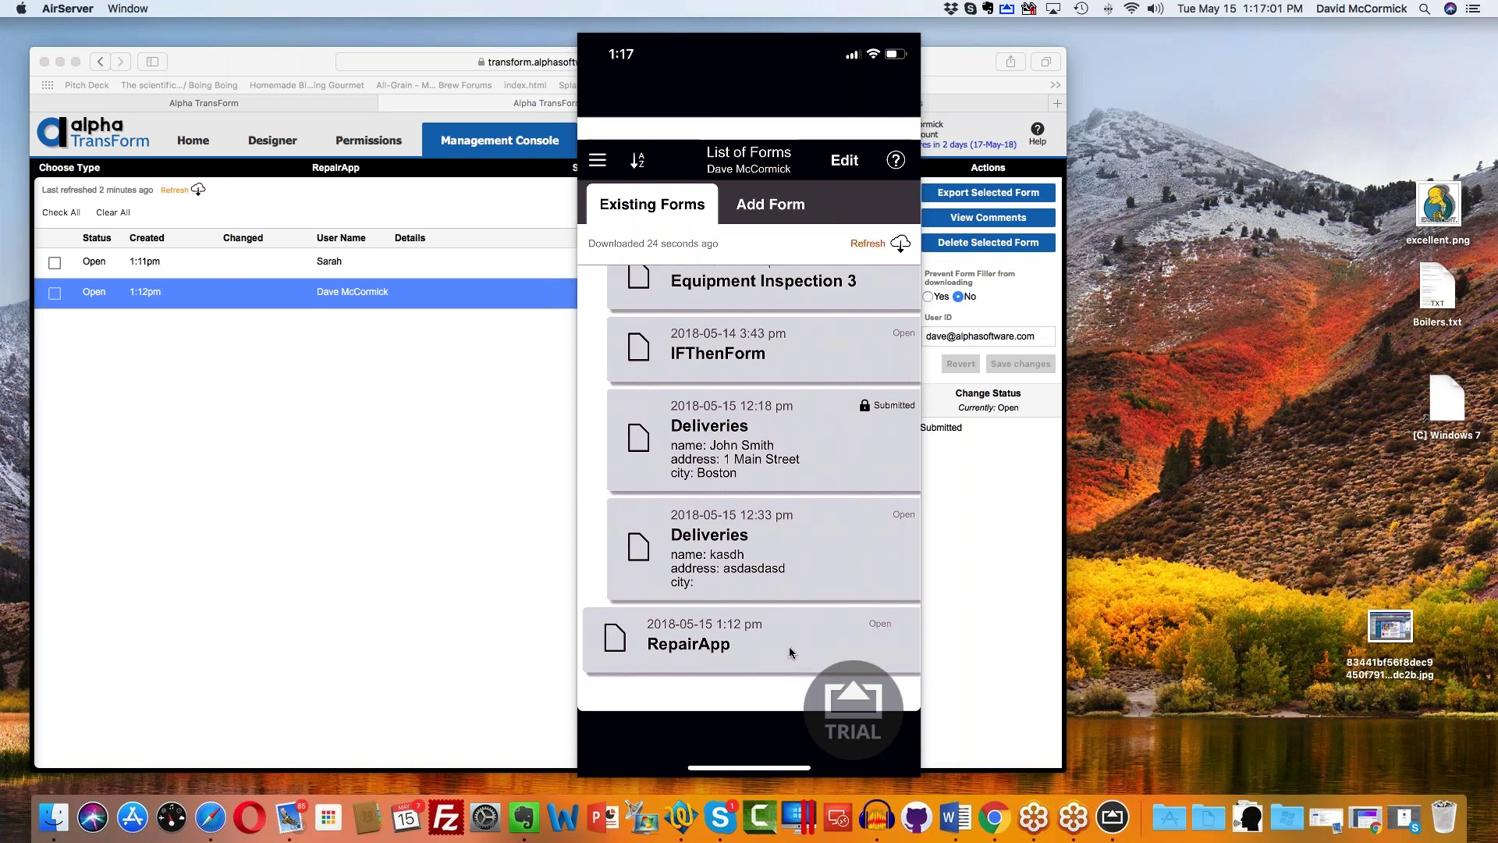
Step: Bring the browser with the web Management Console back to the front
click(438, 518)
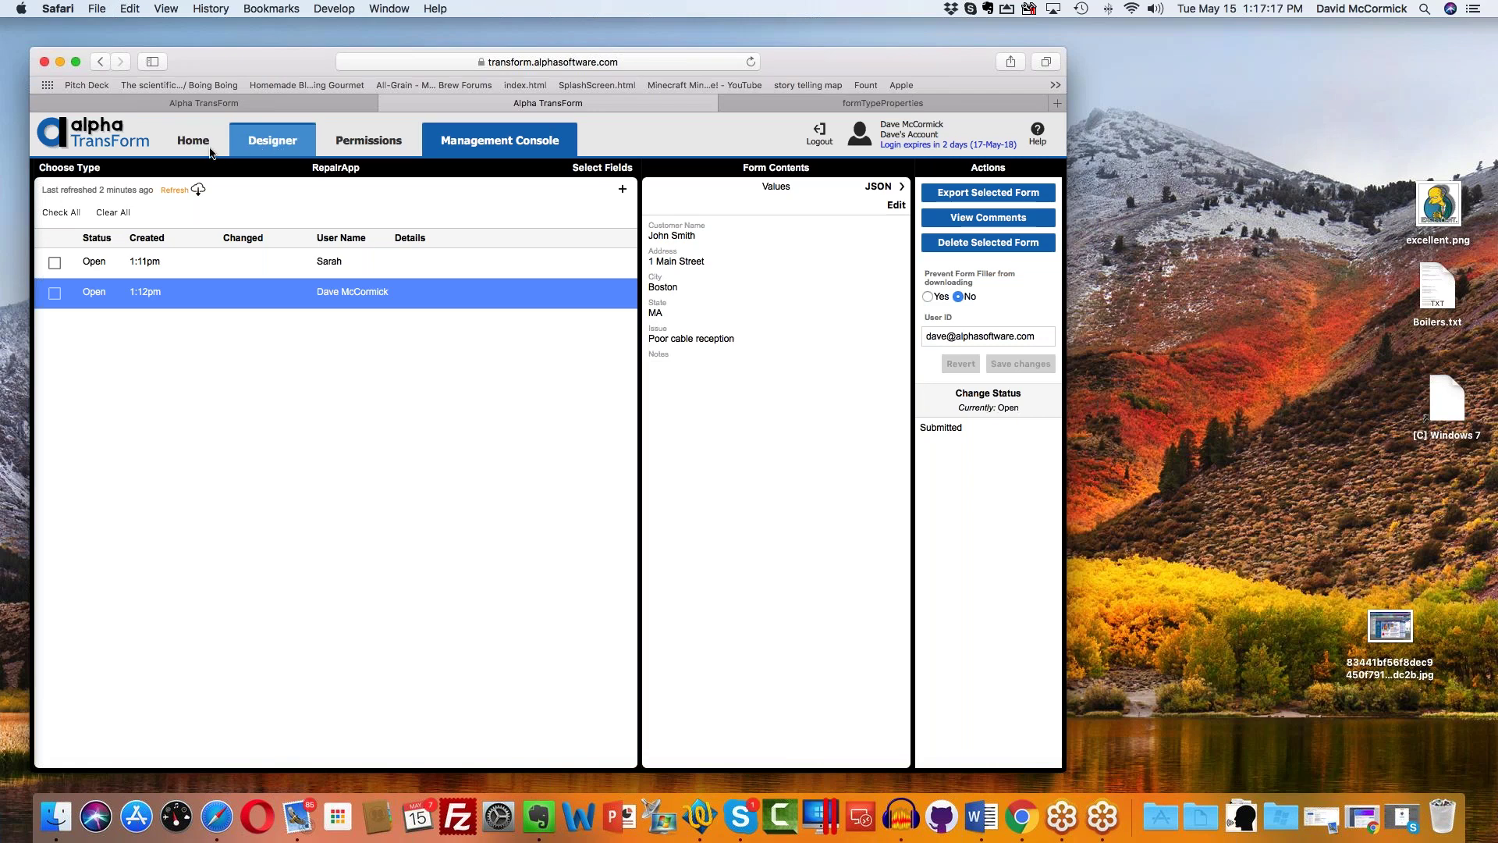
Step: Open RepairApp (Form7) in the Designer and return to its Basic Info properties
click(265, 149)
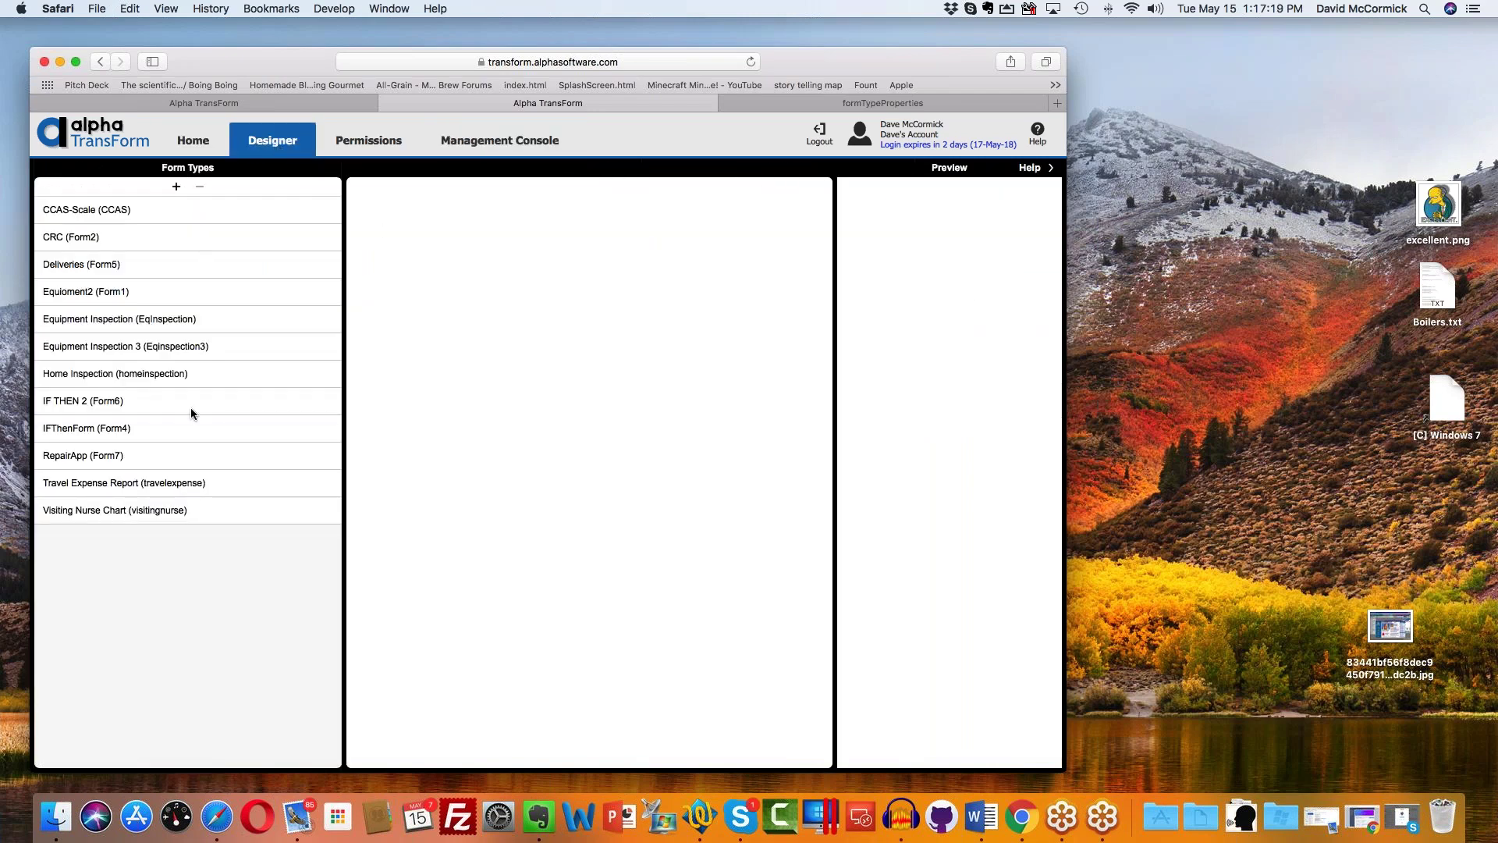
double_click(180, 460)
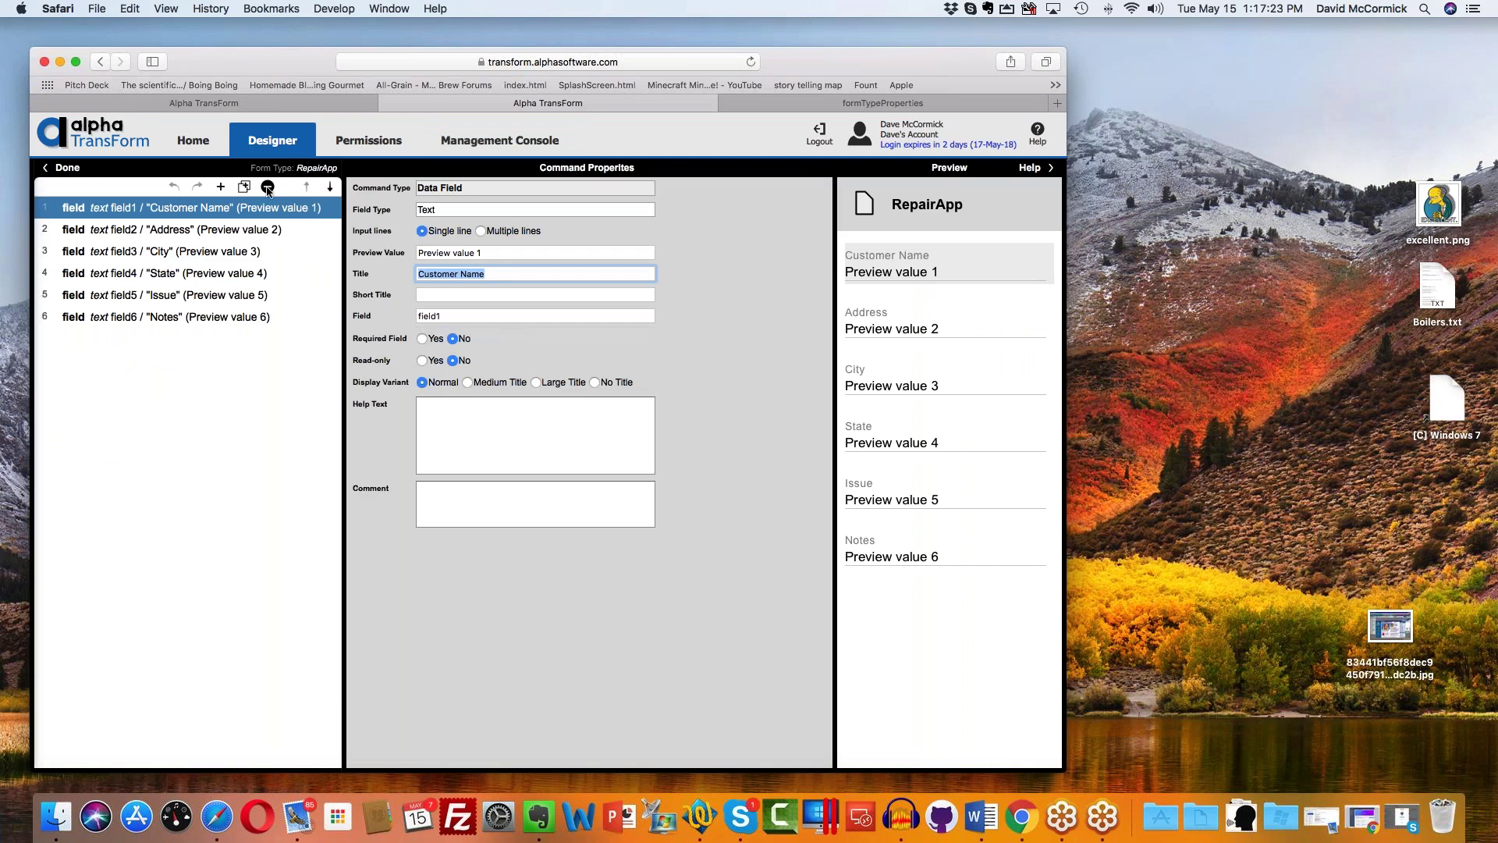
click(62, 168)
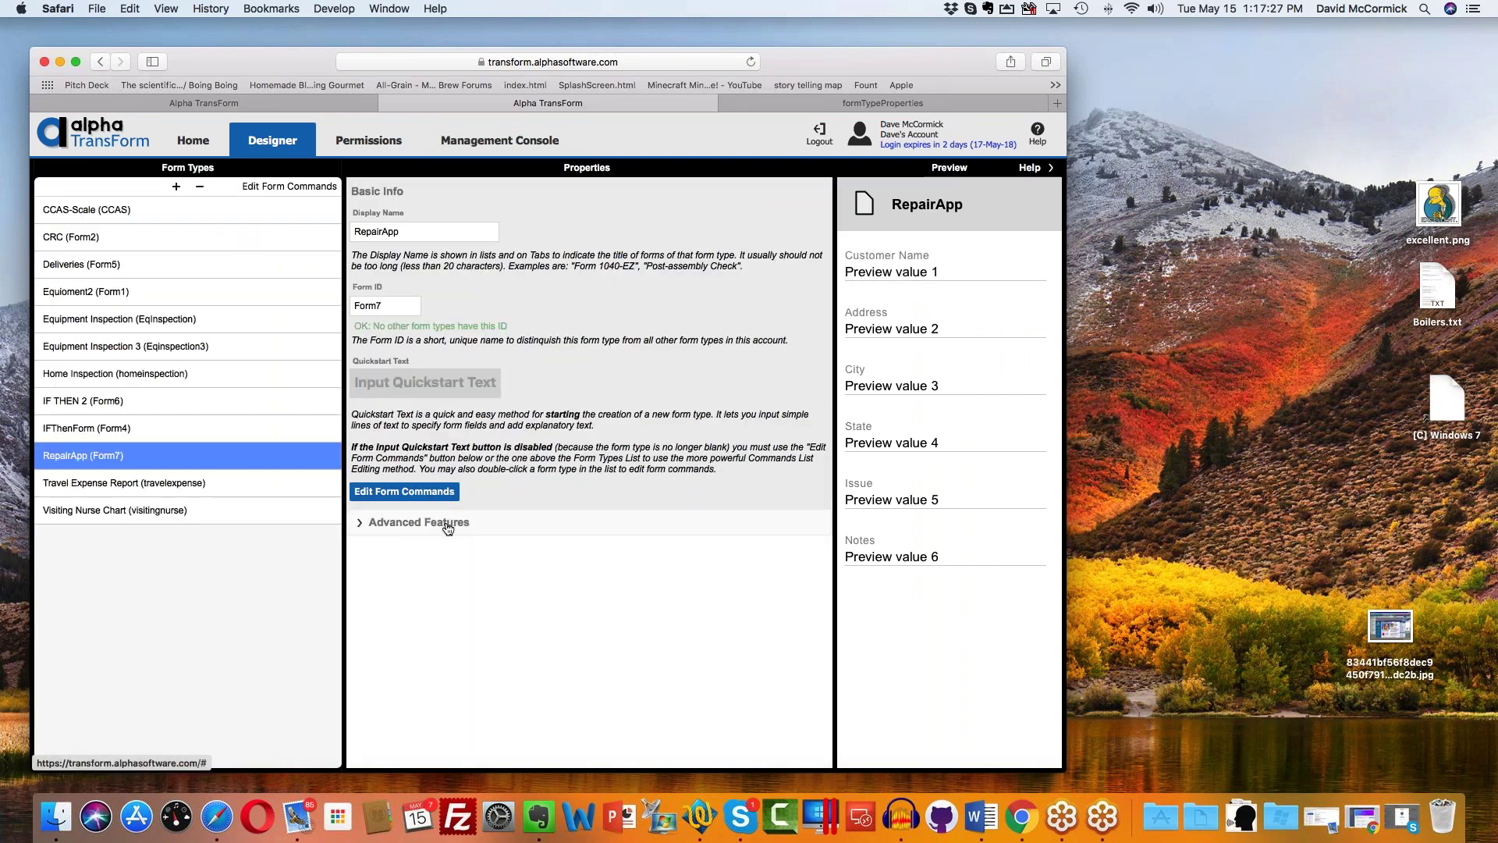
Step: Expand RepairApp's Advanced Features and place the cursor in the empty Heading Template box
click(447, 527)
scroll(650, 505, down, 5)
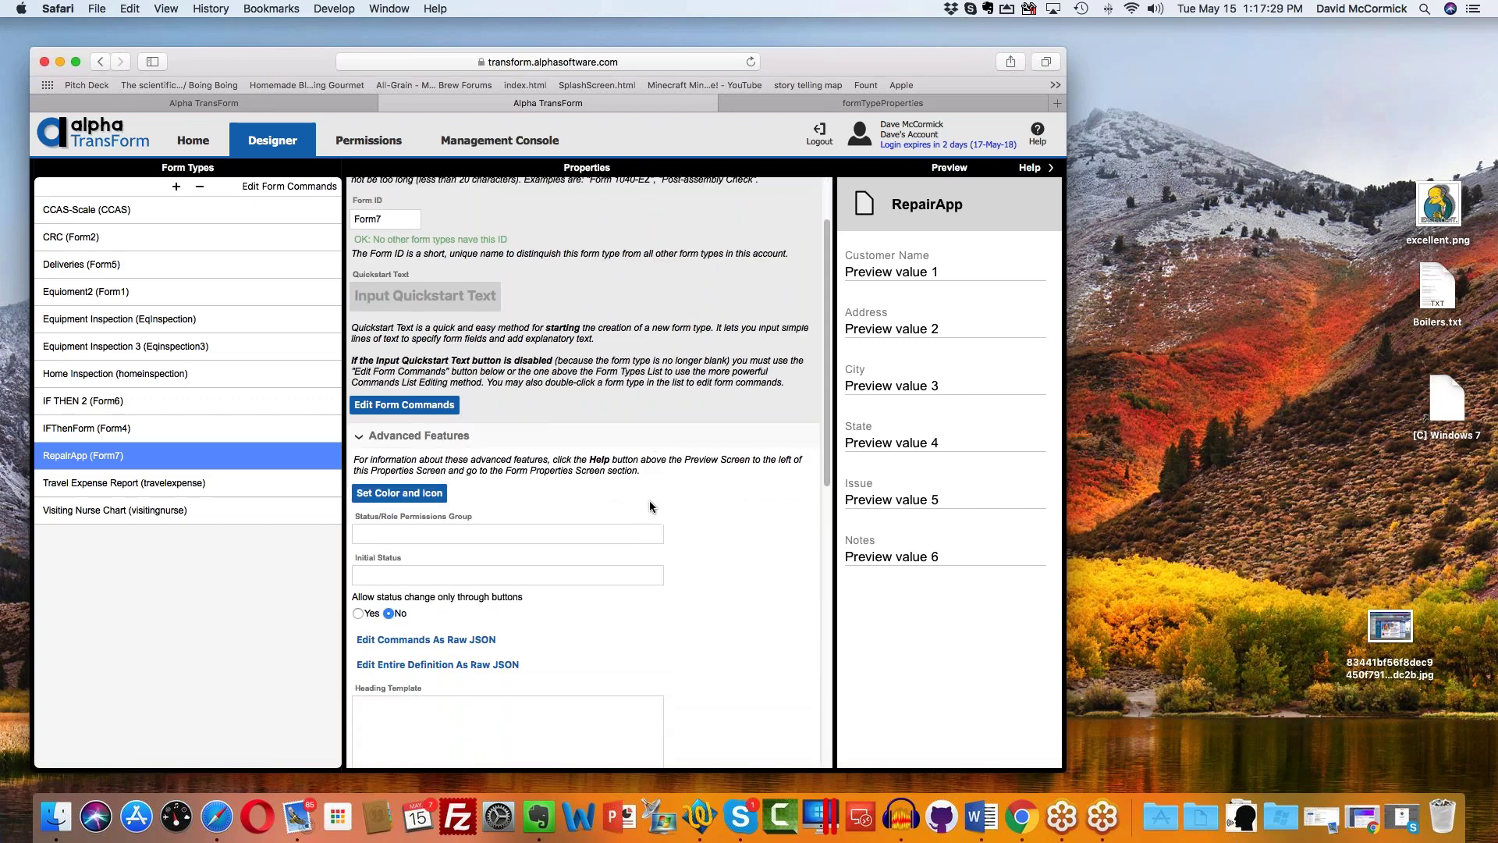
scroll(649, 506, down, 3)
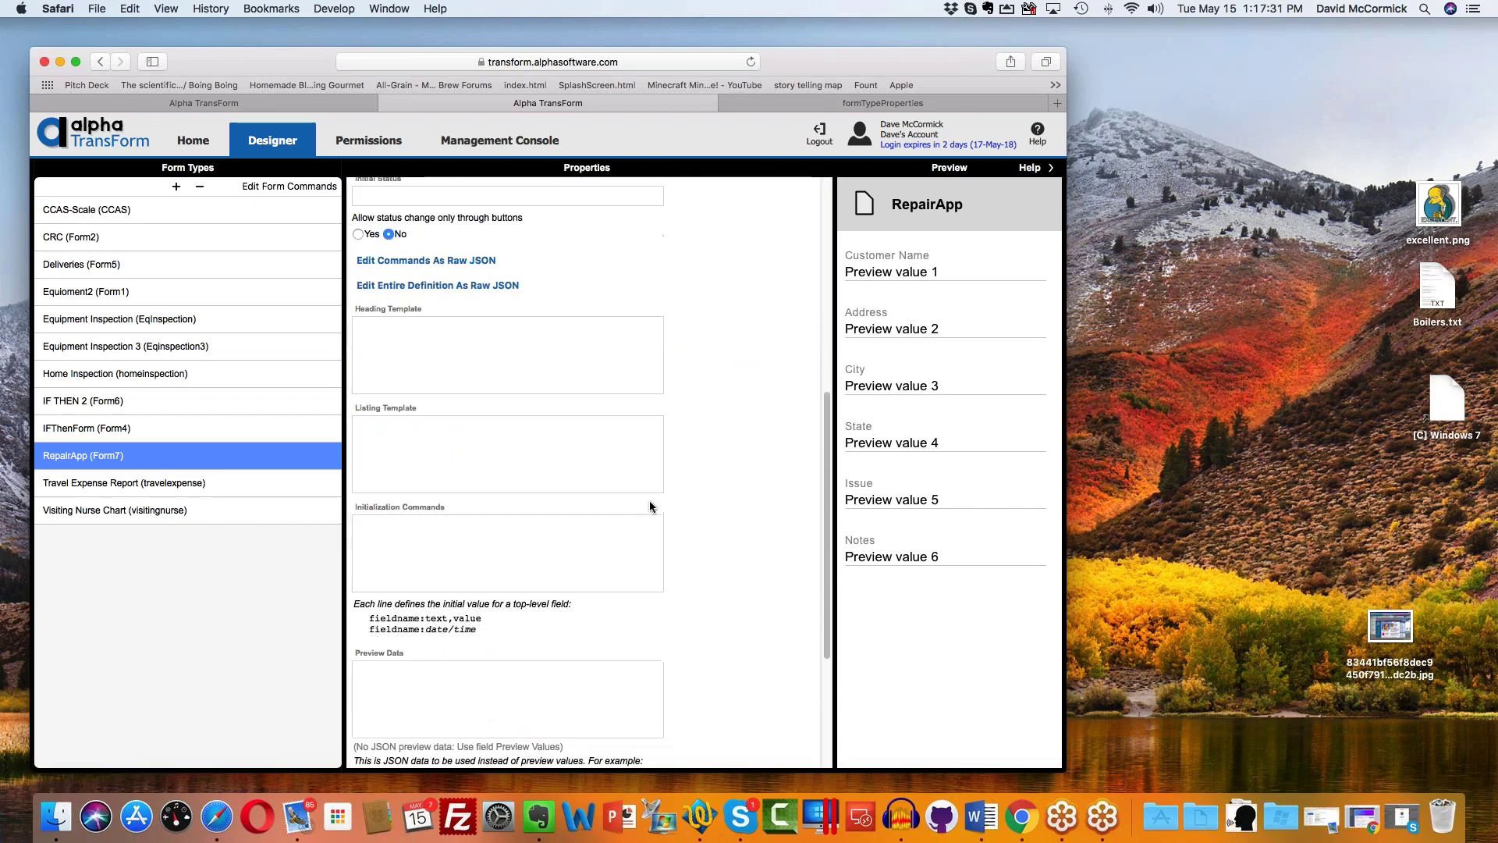
click(423, 294)
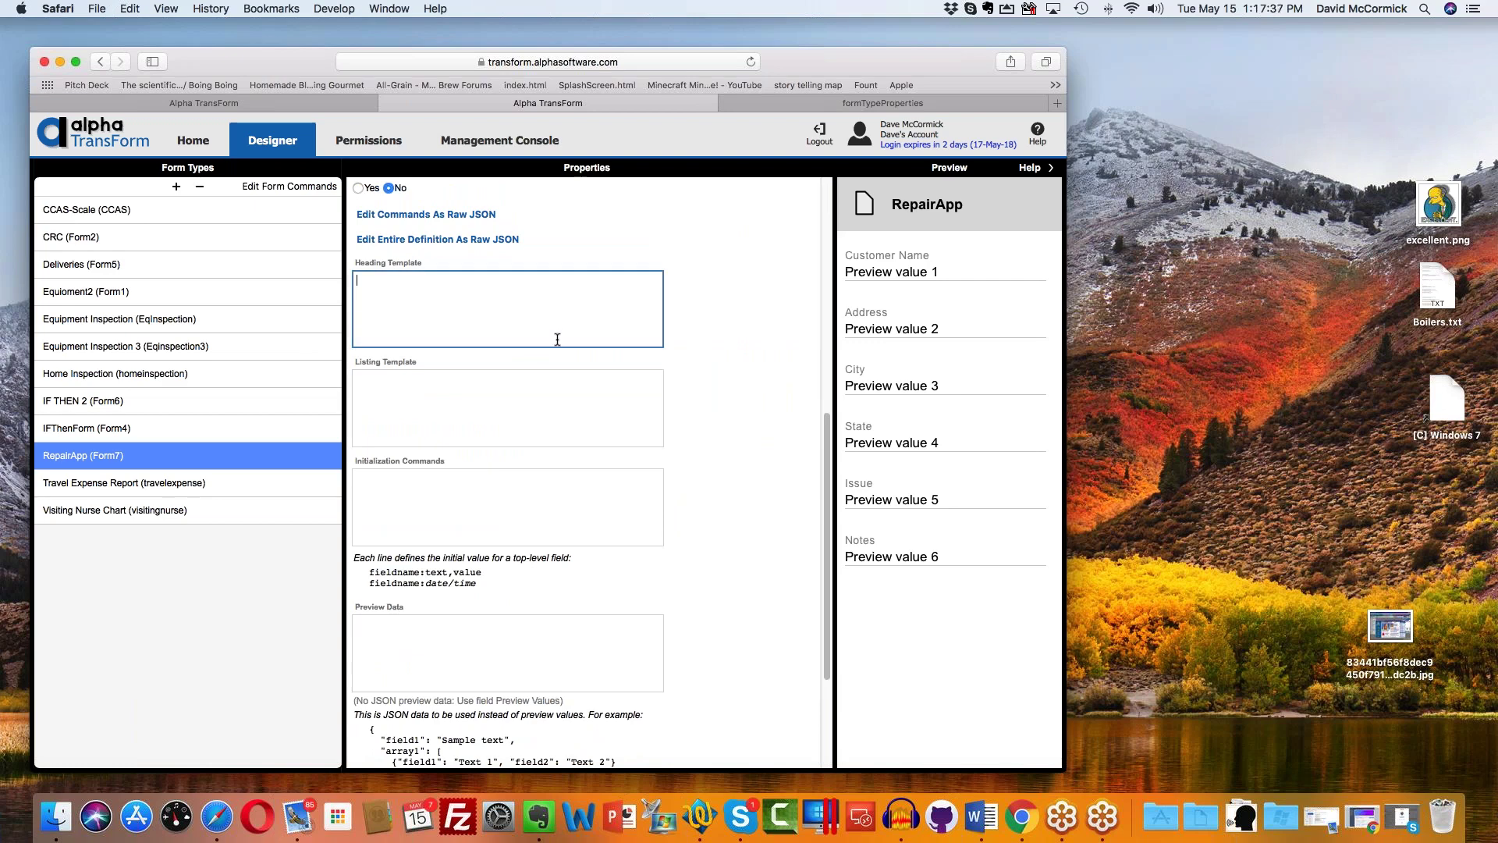
Step: Copy the two-line heading template example from the formTypeProperties documentation into Heading Template
click(882, 105)
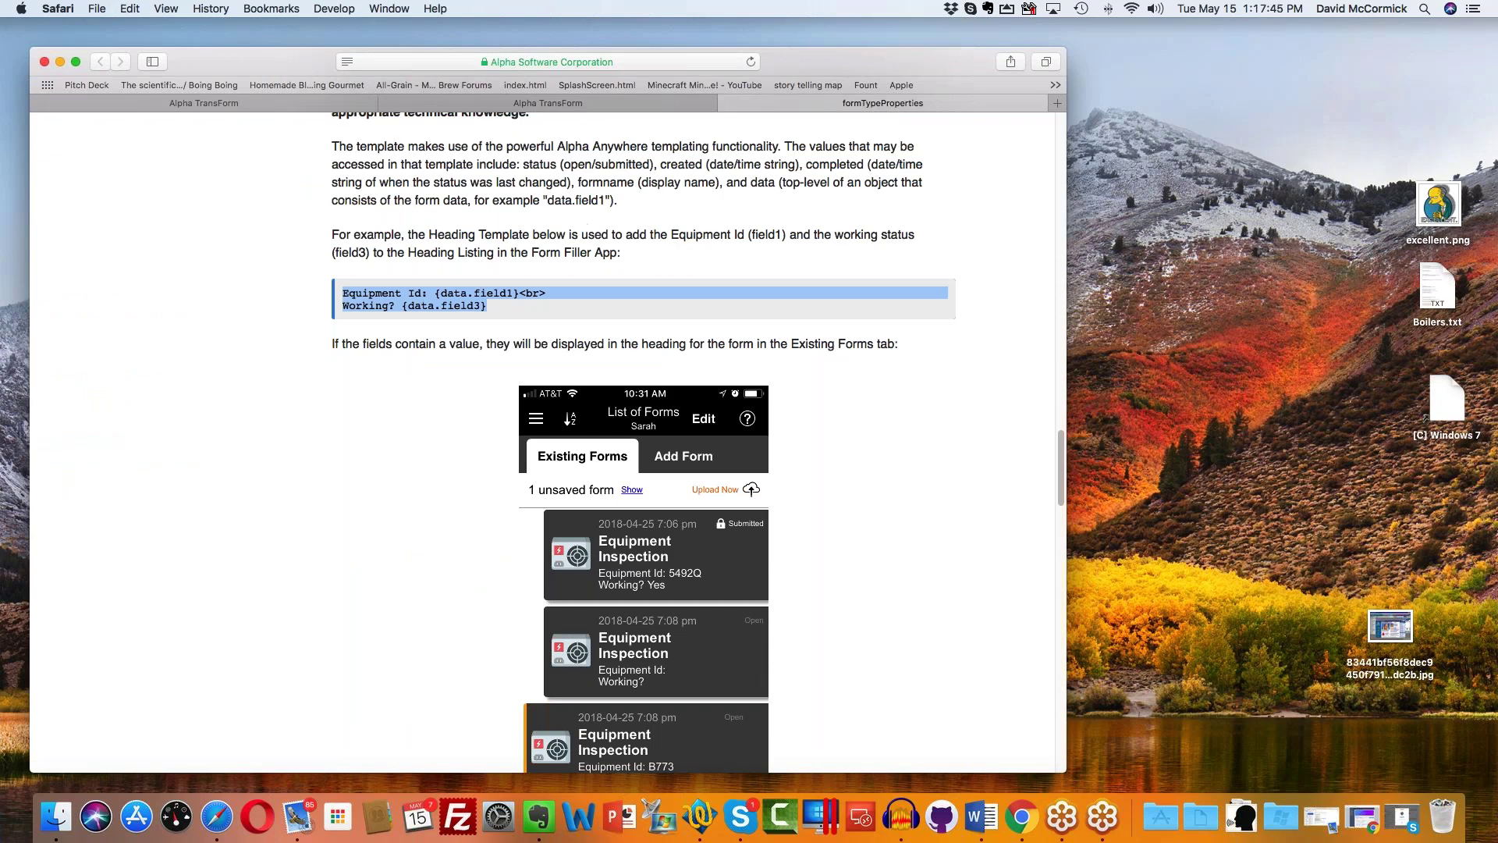
drag(487, 305, 340, 292)
right_click(422, 293)
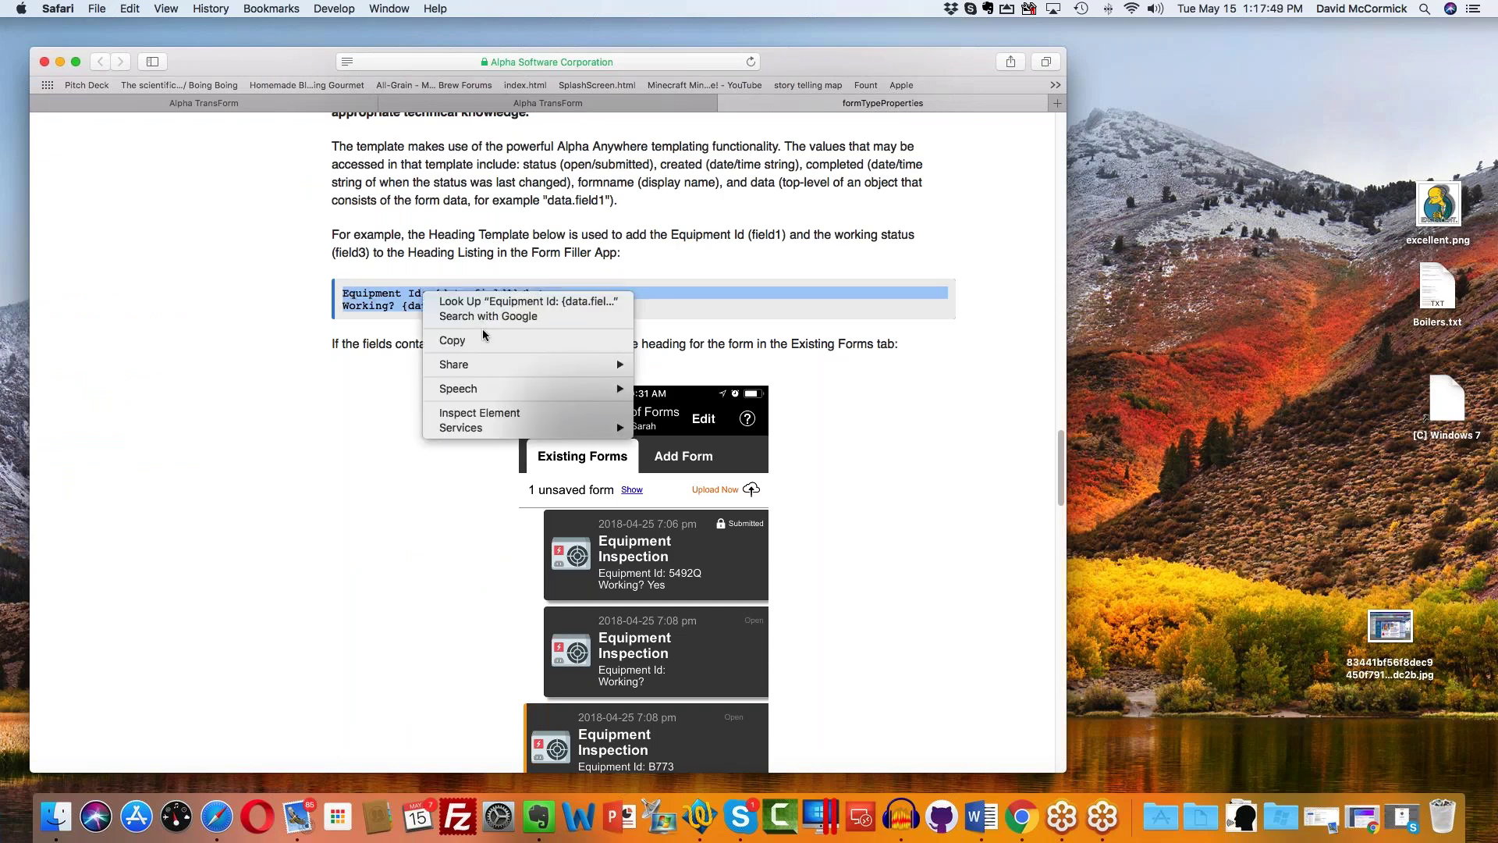
click(530, 343)
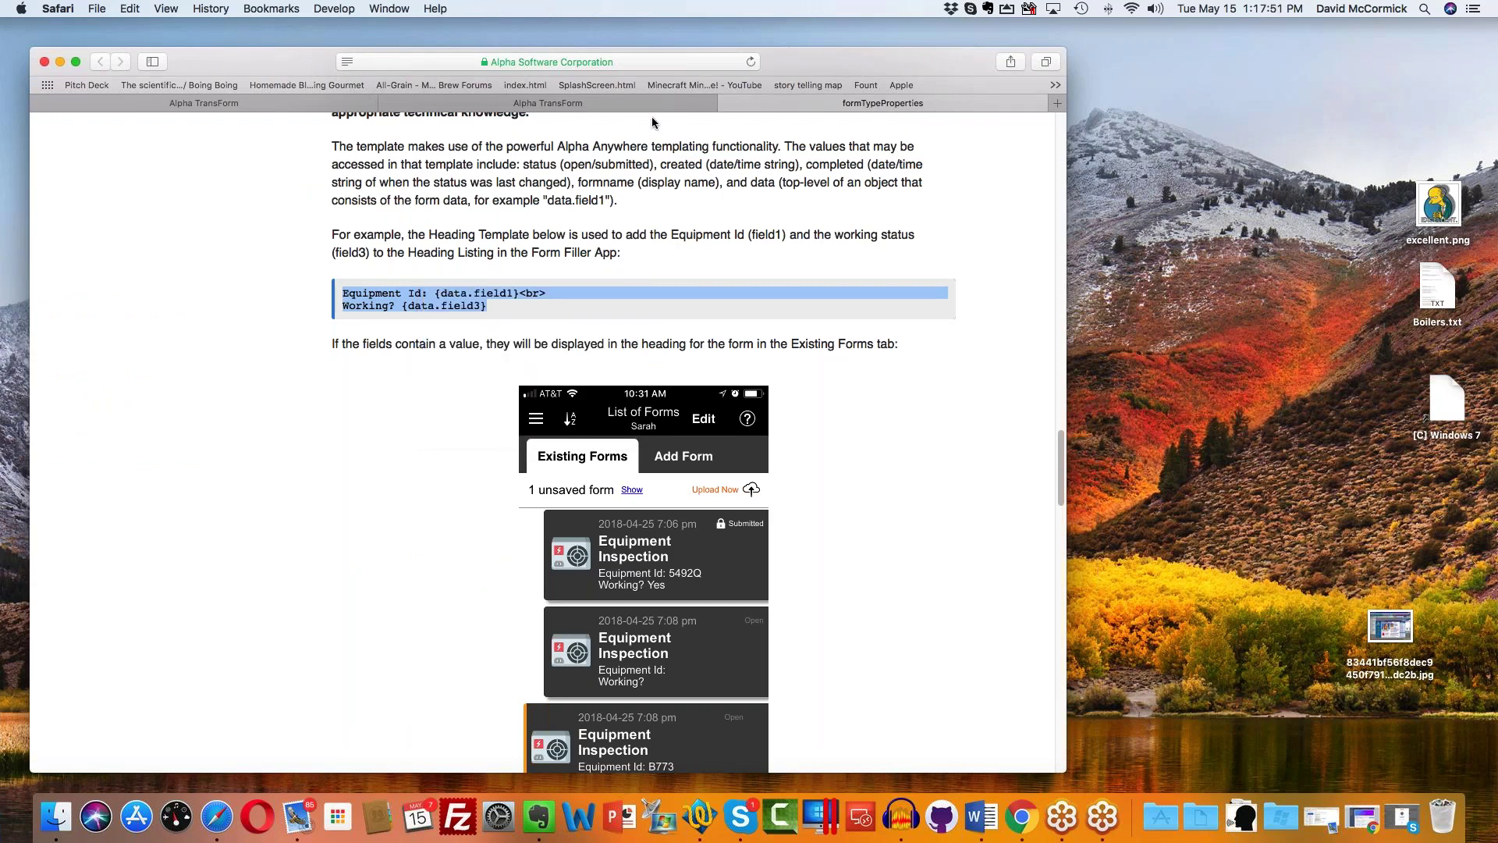
click(668, 101)
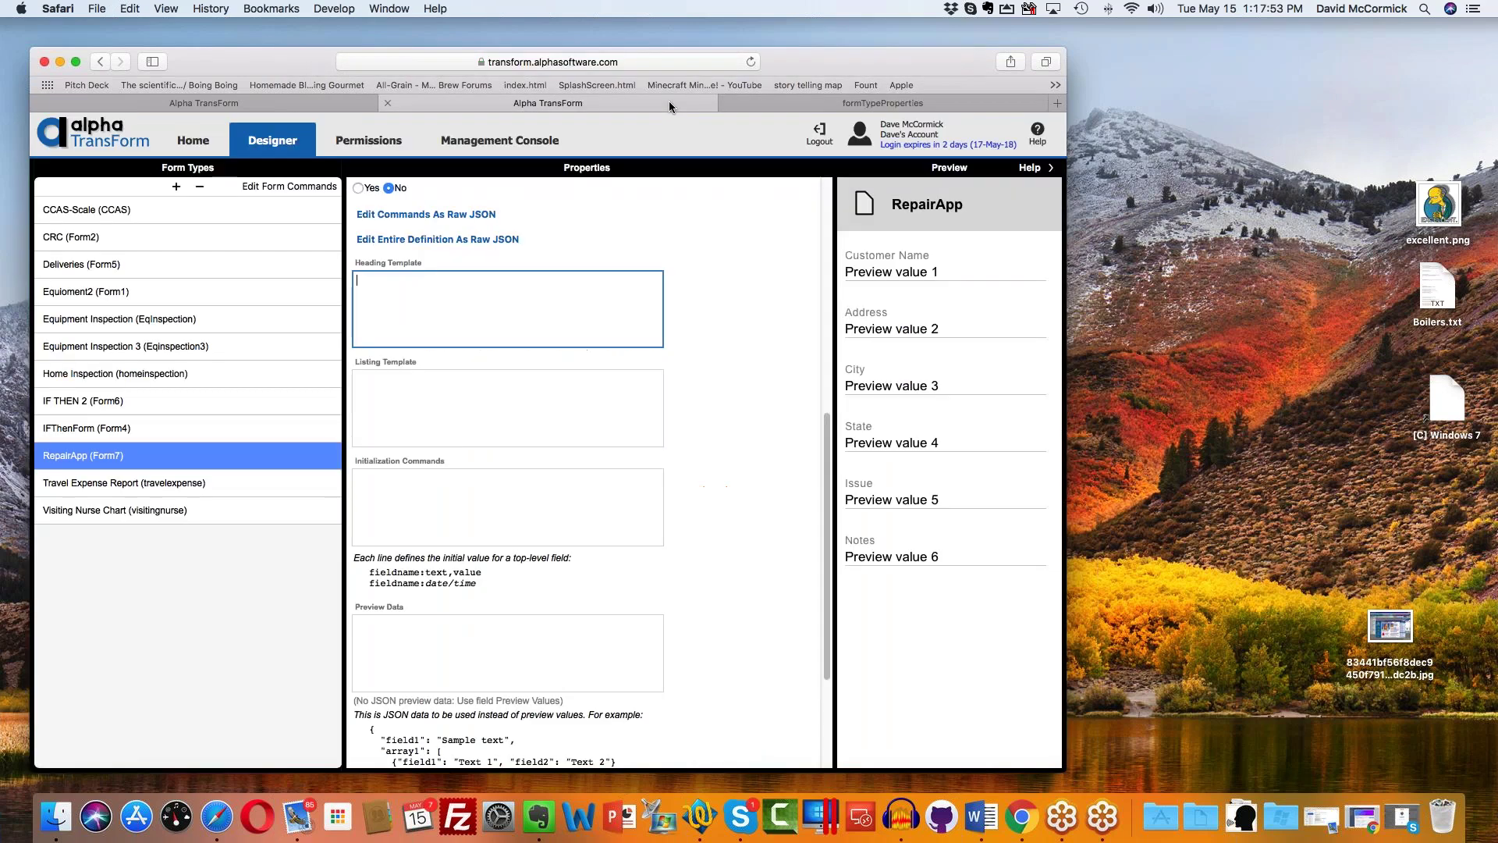
right_click(501, 286)
click(526, 325)
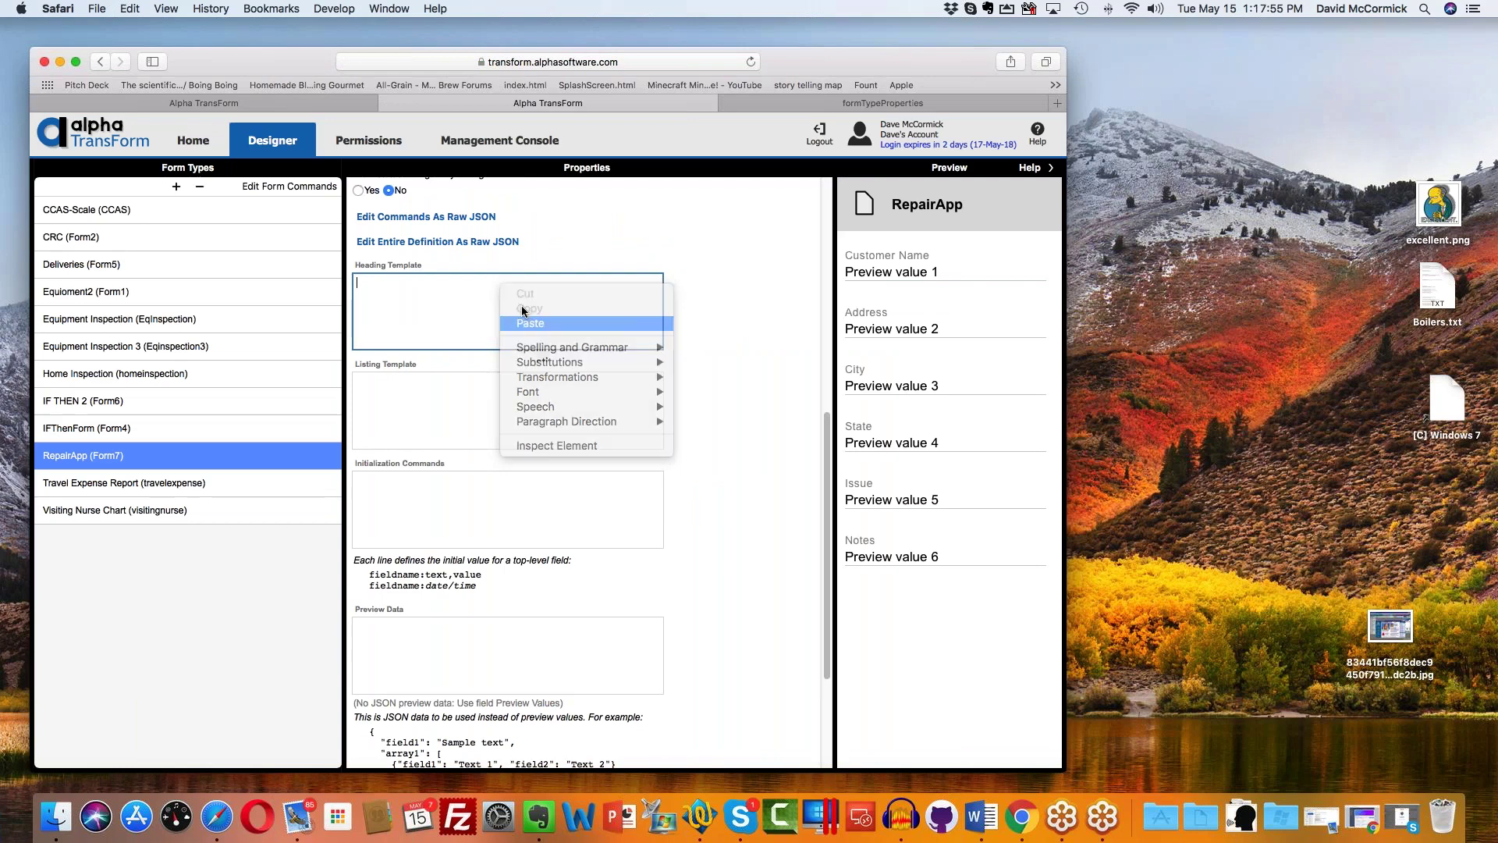
Step: Edit the template to show Customer Name, Address {data.field2} and City {data.field3}, then commit it
click(413, 282)
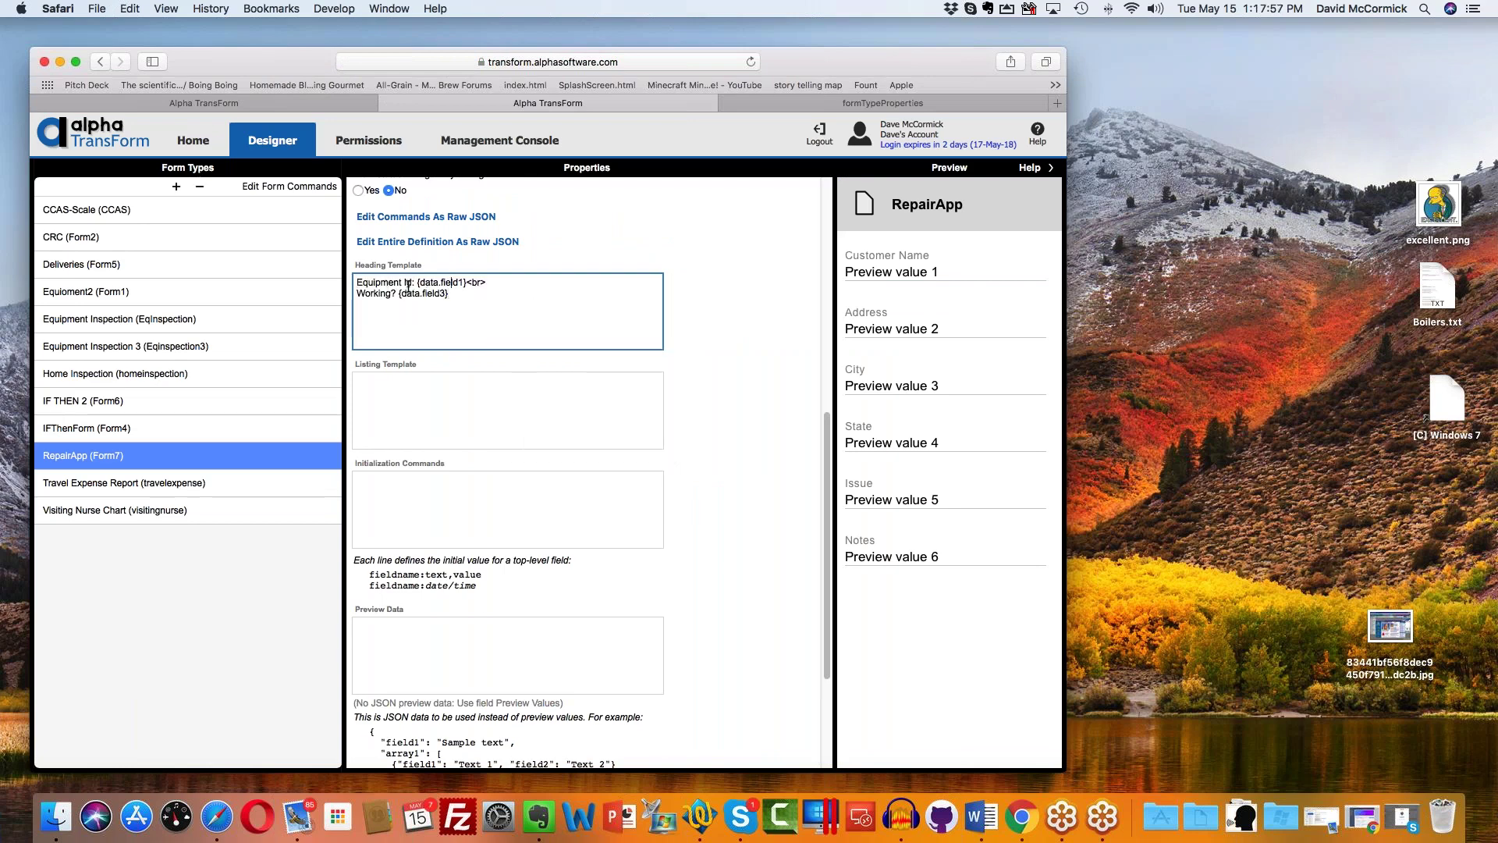
key(shift+Left)
key(shift+Left)
key(shift+Left)
key(shift+Left)
key(shift+Left)
key(shift+Left)
key(shift+Left)
key(shift+Left)
key(shift+Left)
key(shift+Left)
key(shift+Left)
key(shift+Left)
text(Customer Name)
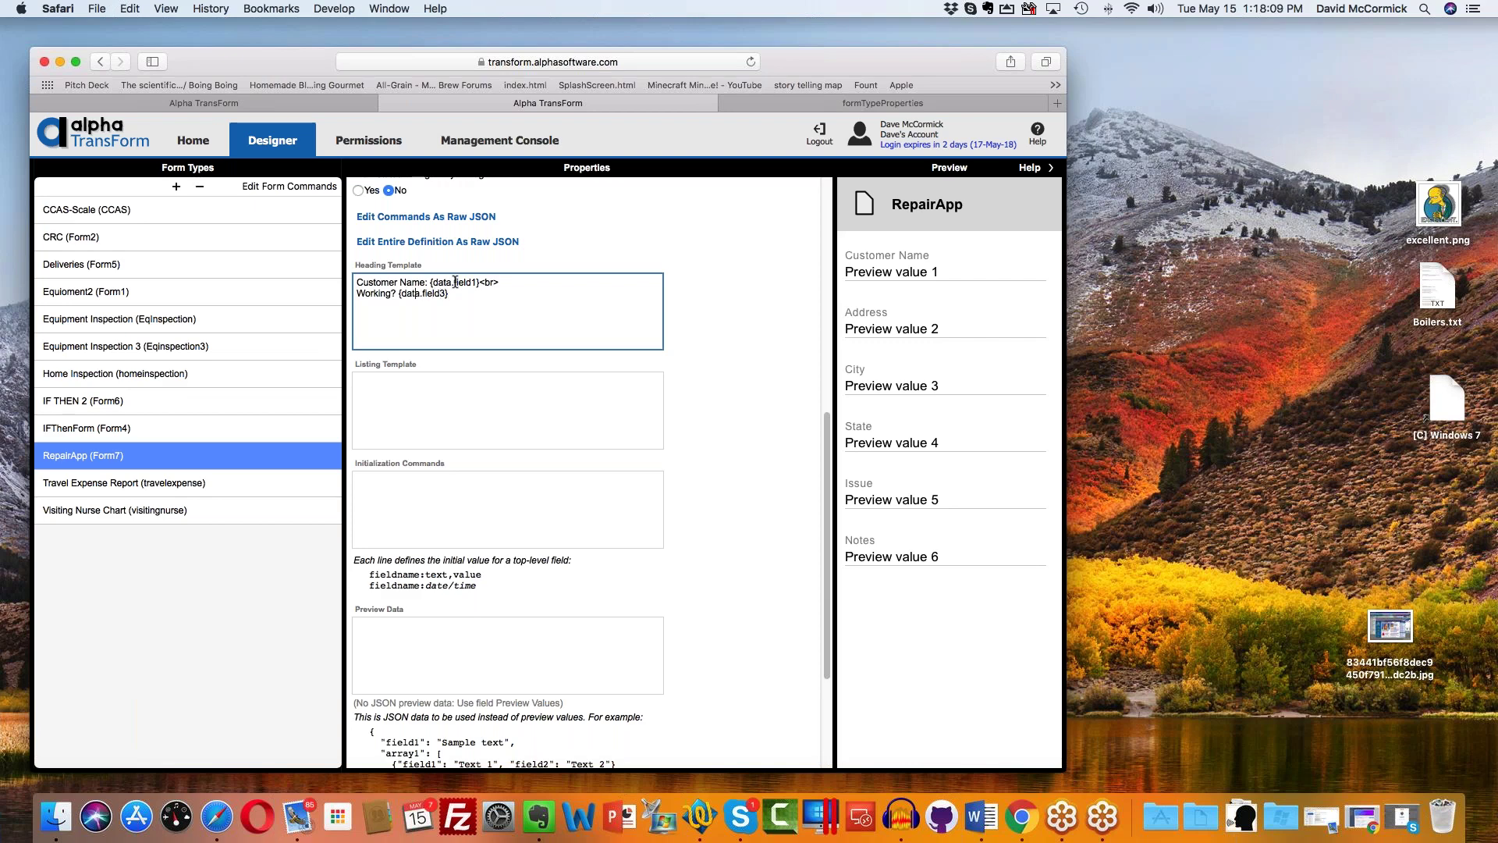
key(BackSpace)
key(BackSpace)
key(BackSpace)
key(BackSpace)
key(BackSpace)
key(BackSpace)
key(BackSpace)
key(BackSpace)
text(Addd)
key(BackSpace)
text(ress)
key(Delete)
text(2)
key(End)
text(<br/> )
text(City)
text( {da)
text(ta)
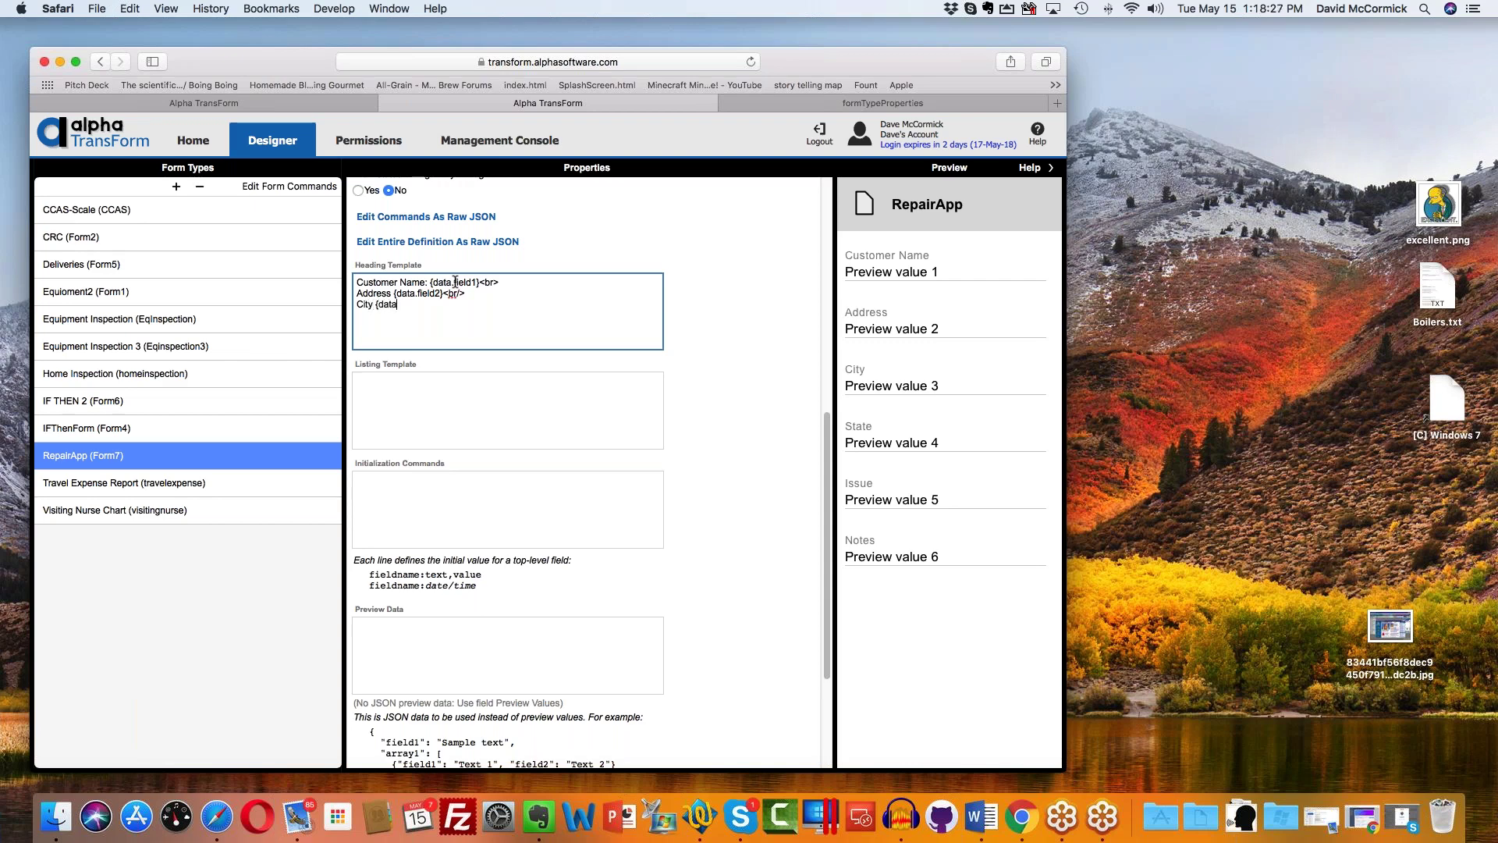
text(.field3)
key(Tab)
Step: Finish the heading template and check the new RepairApp heading on the mirrored phone
click(86, 190)
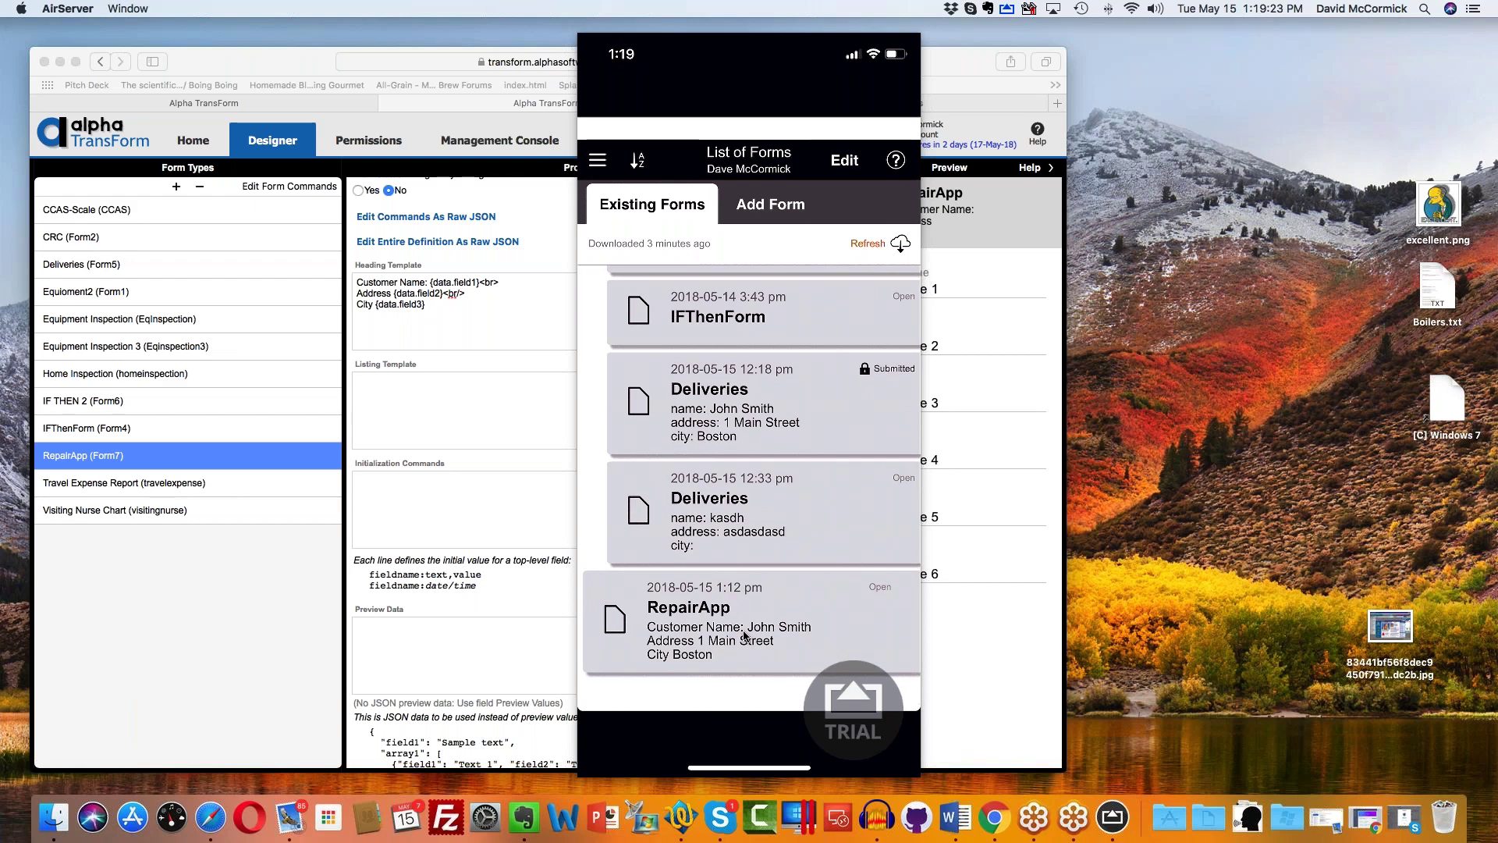
click(479, 310)
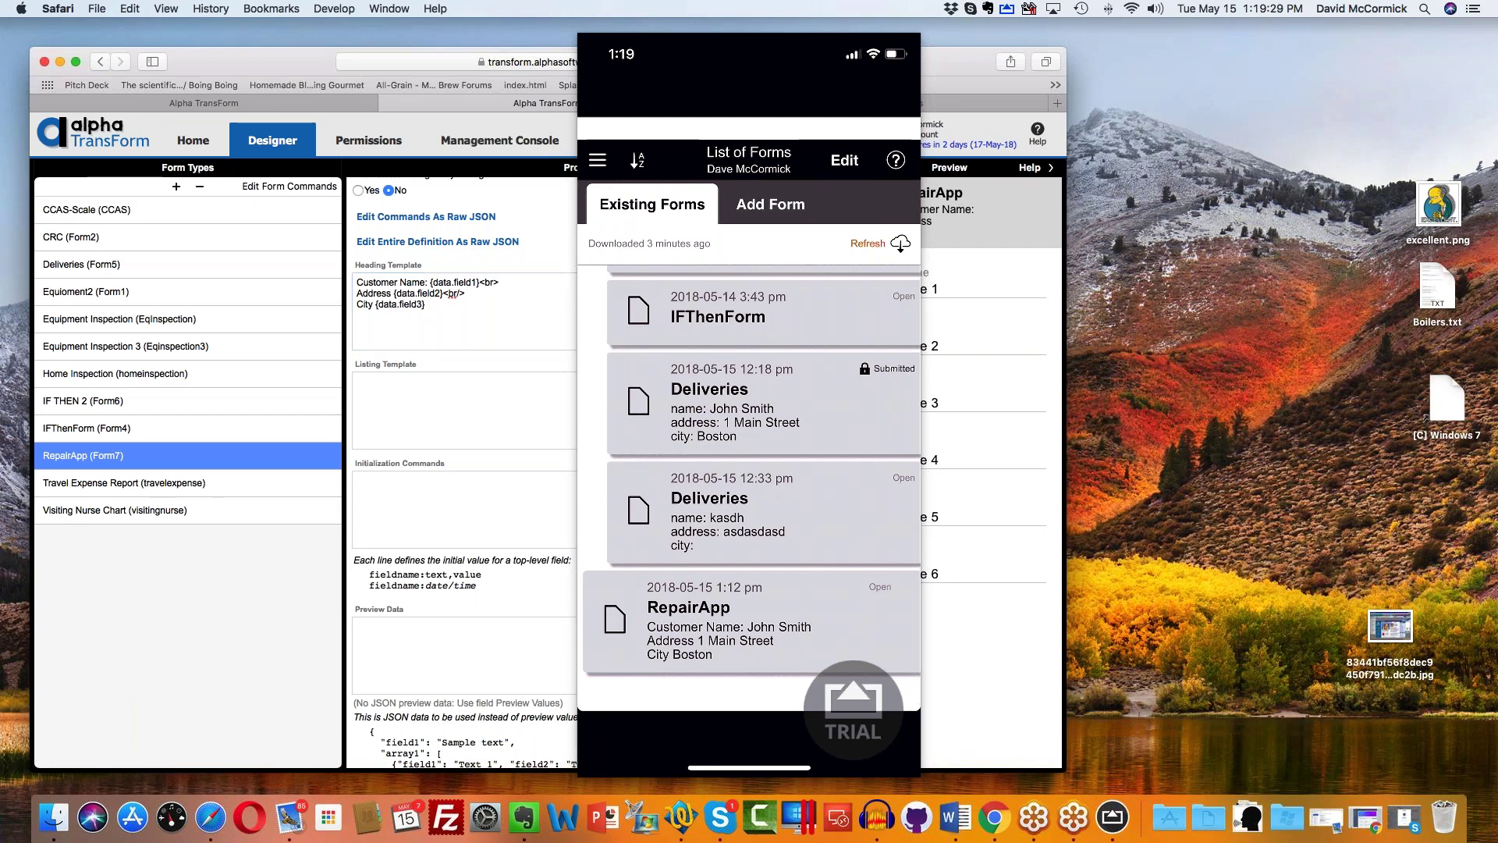
click(749, 56)
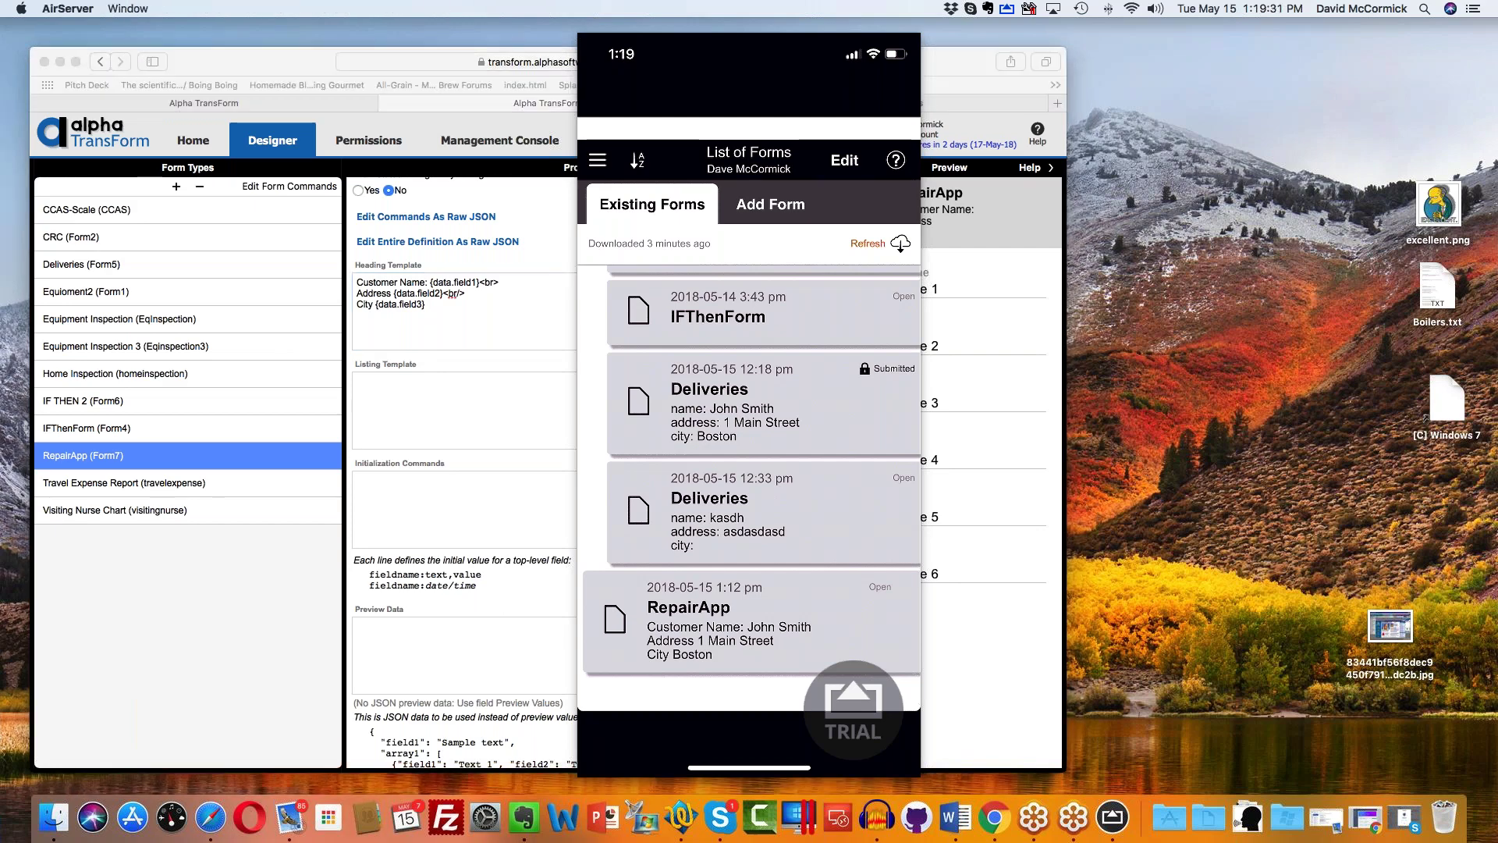
Step: Return to the web designer and open the Management Console's submitted RepairApp records
click(445, 334)
click(468, 440)
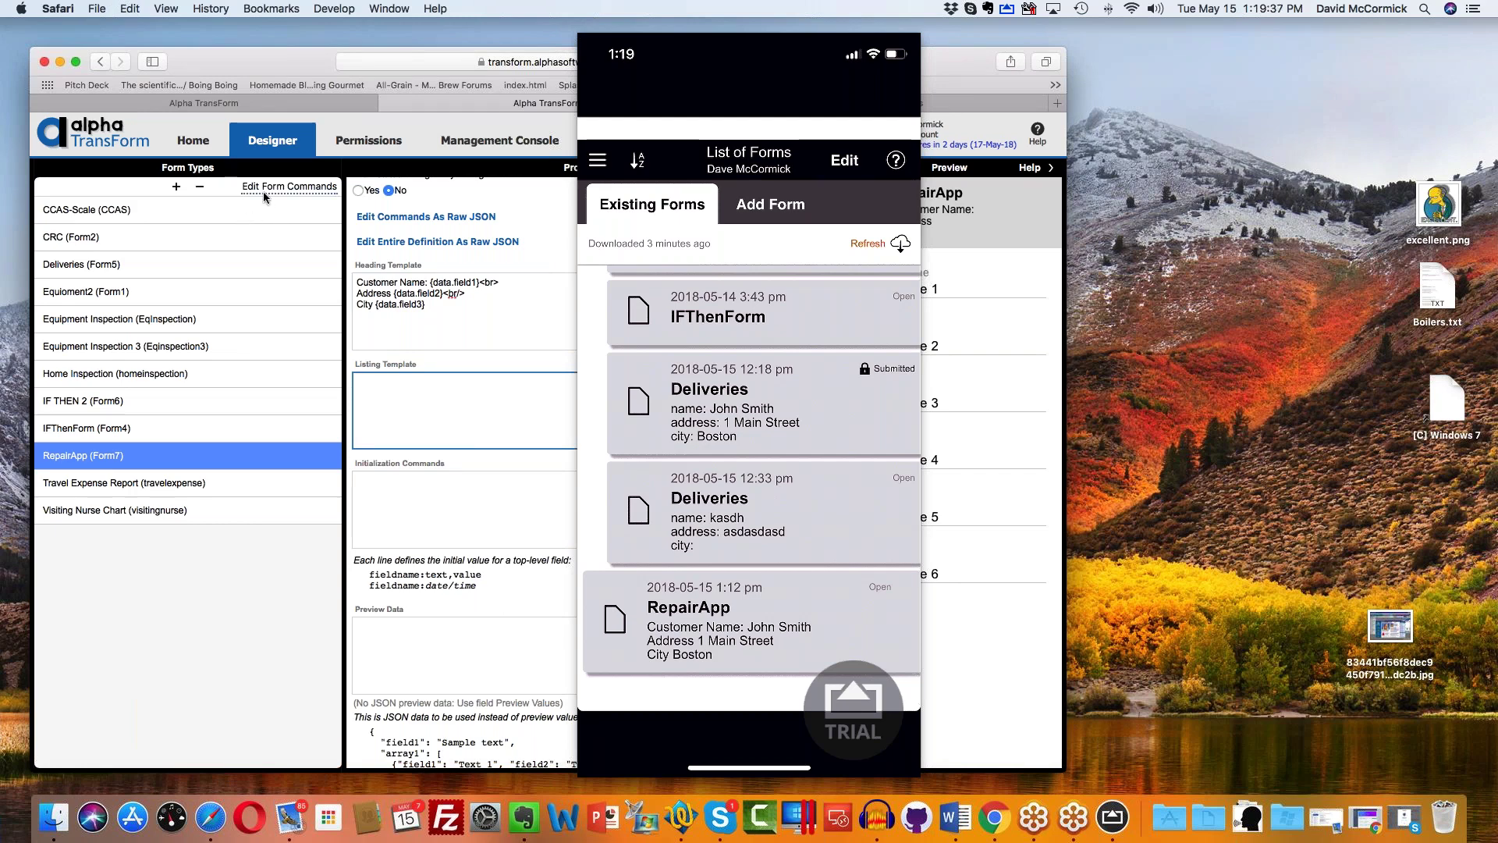
click(534, 143)
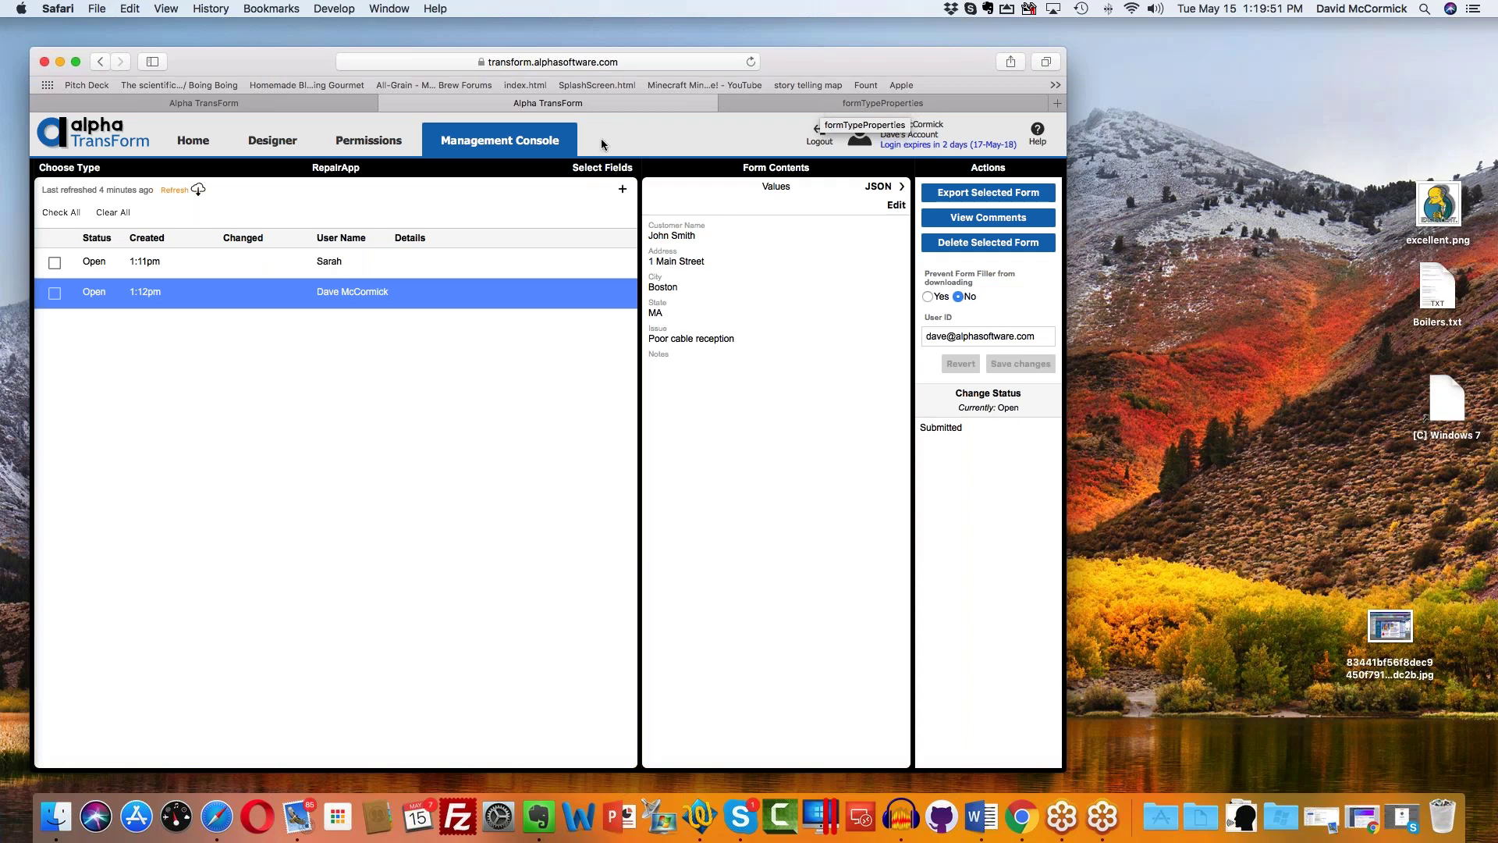
Step: Start a new RepairApp entry via Quick Input with the field labels, then cancel it unsaved
drag(824, 64, 913, 59)
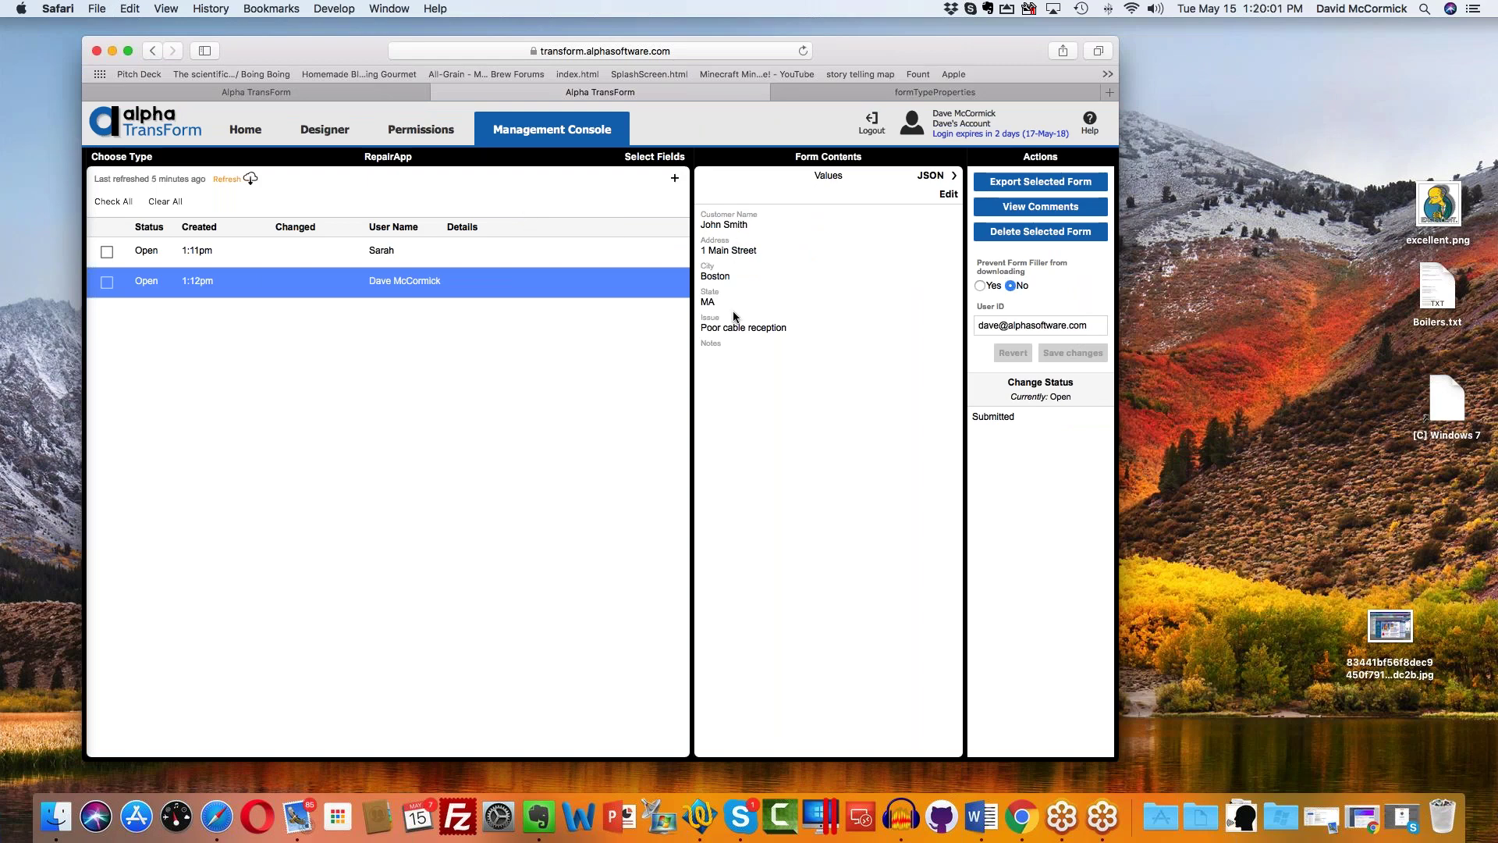
click(493, 253)
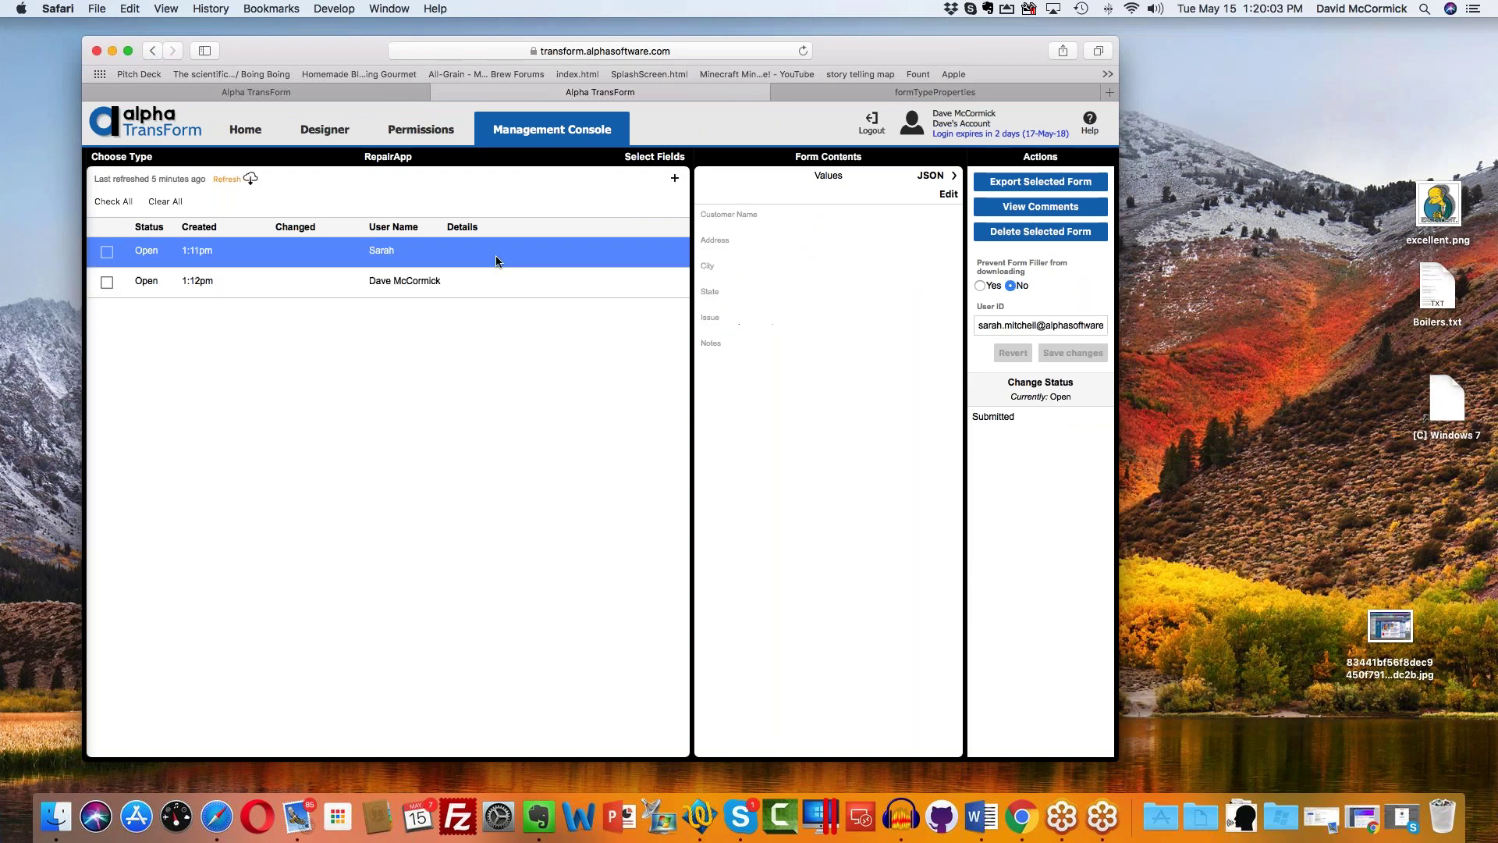
click(677, 178)
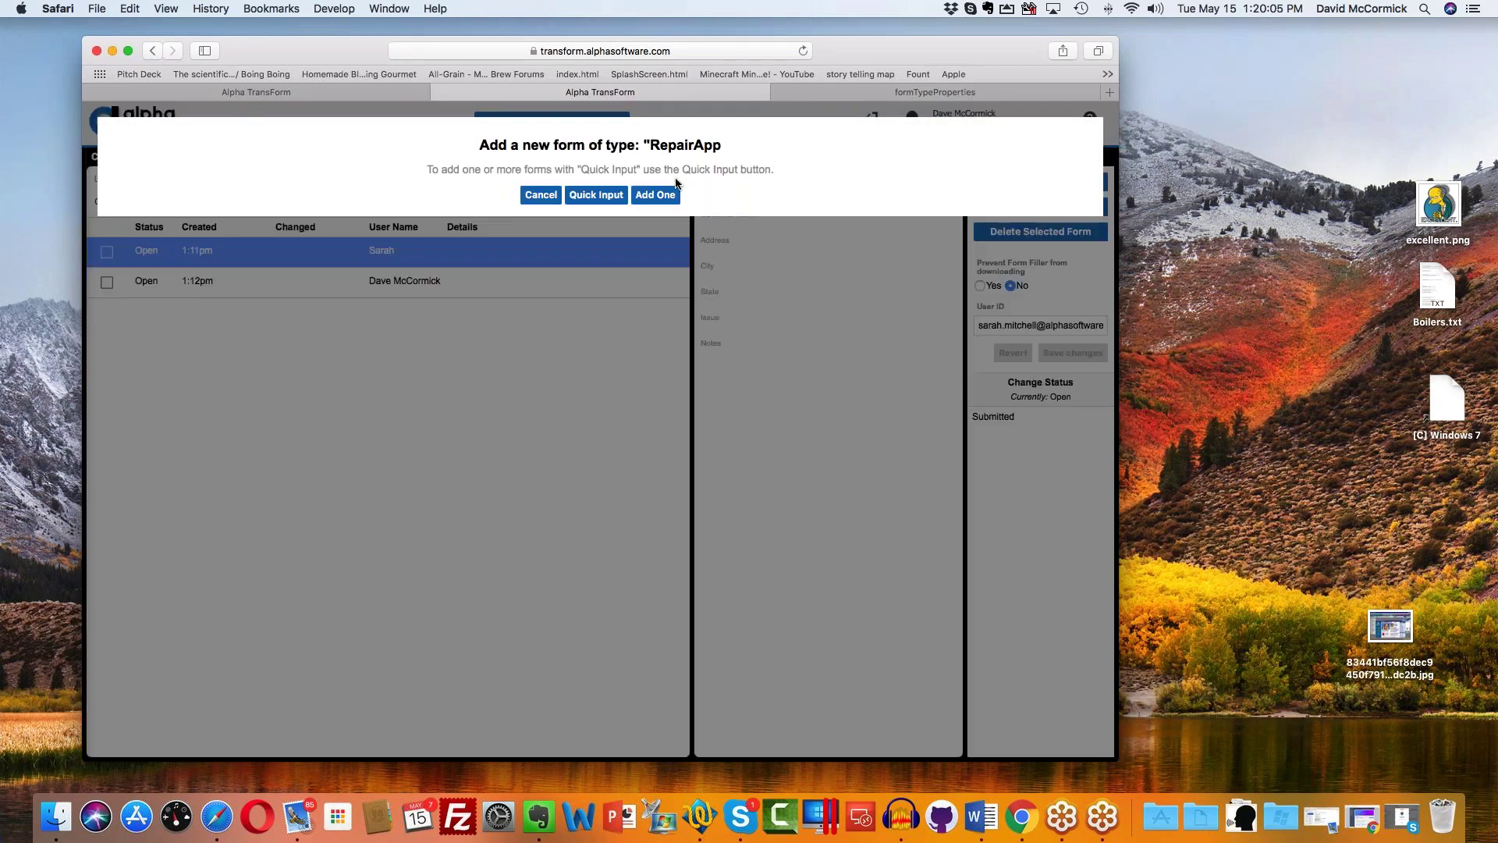
click(633, 196)
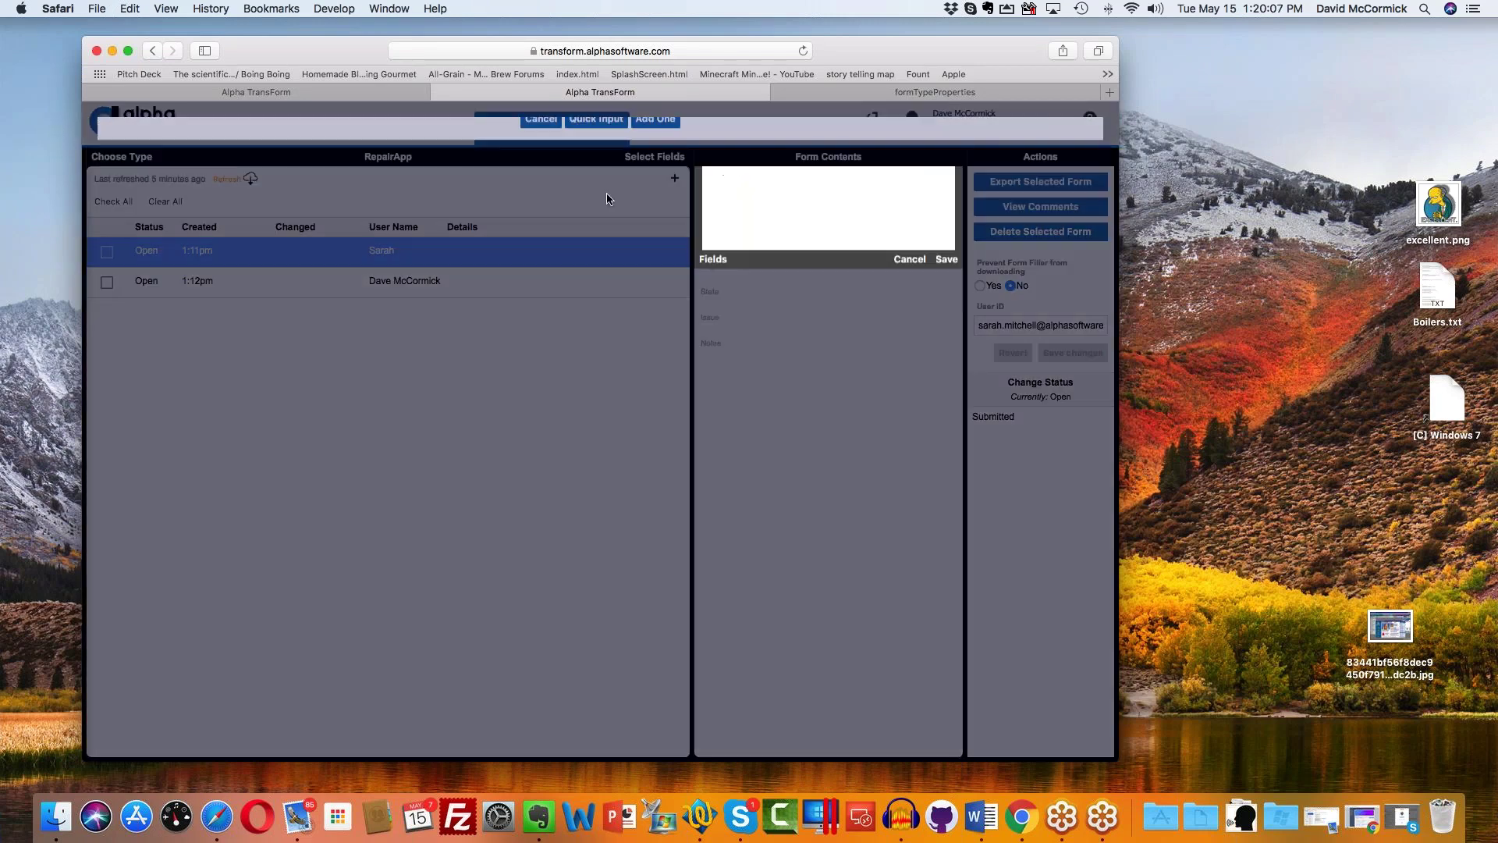
click(712, 409)
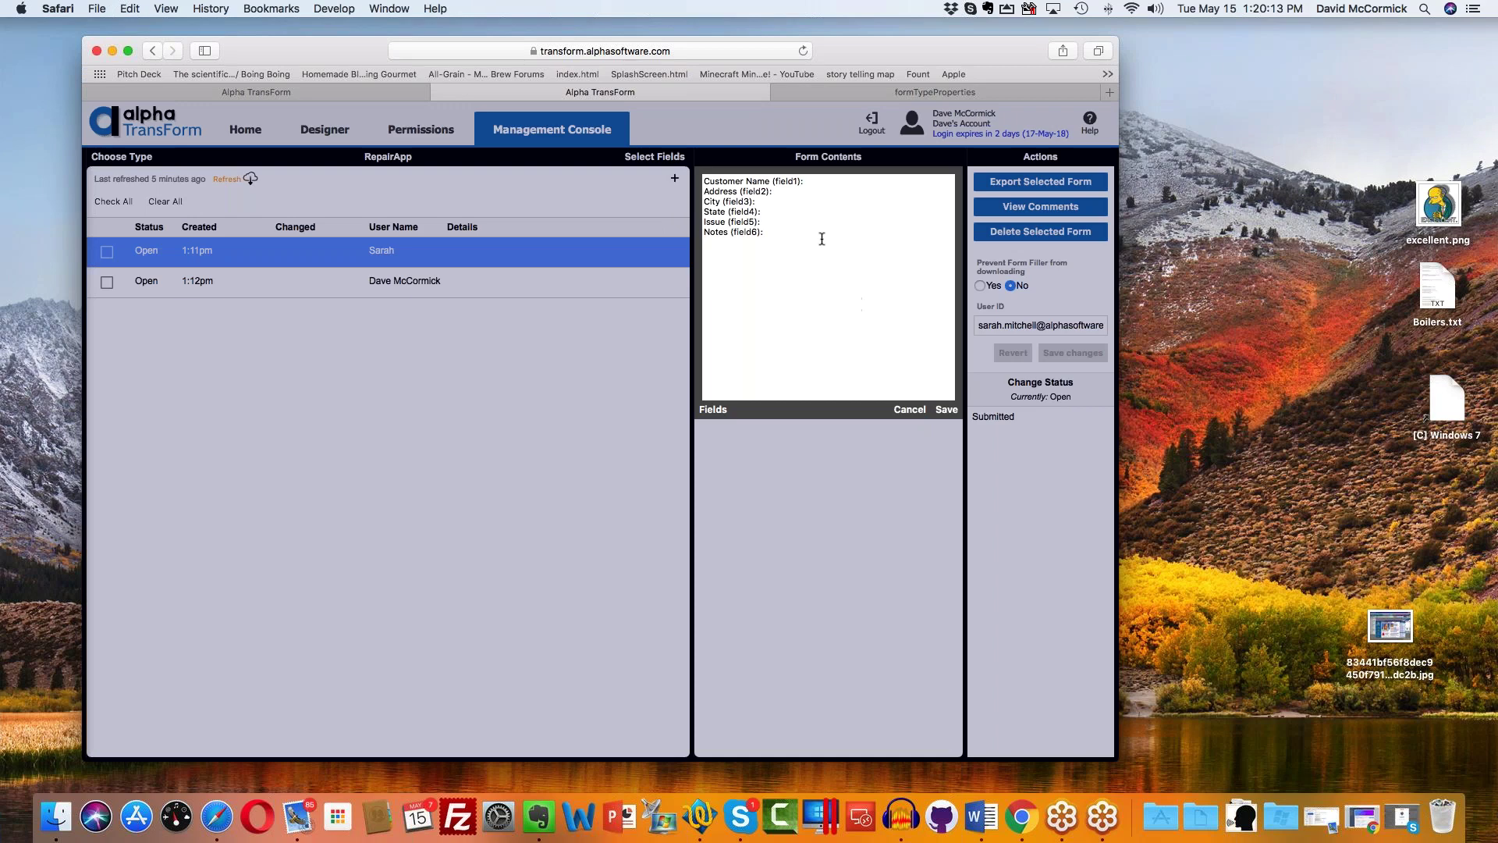
click(908, 410)
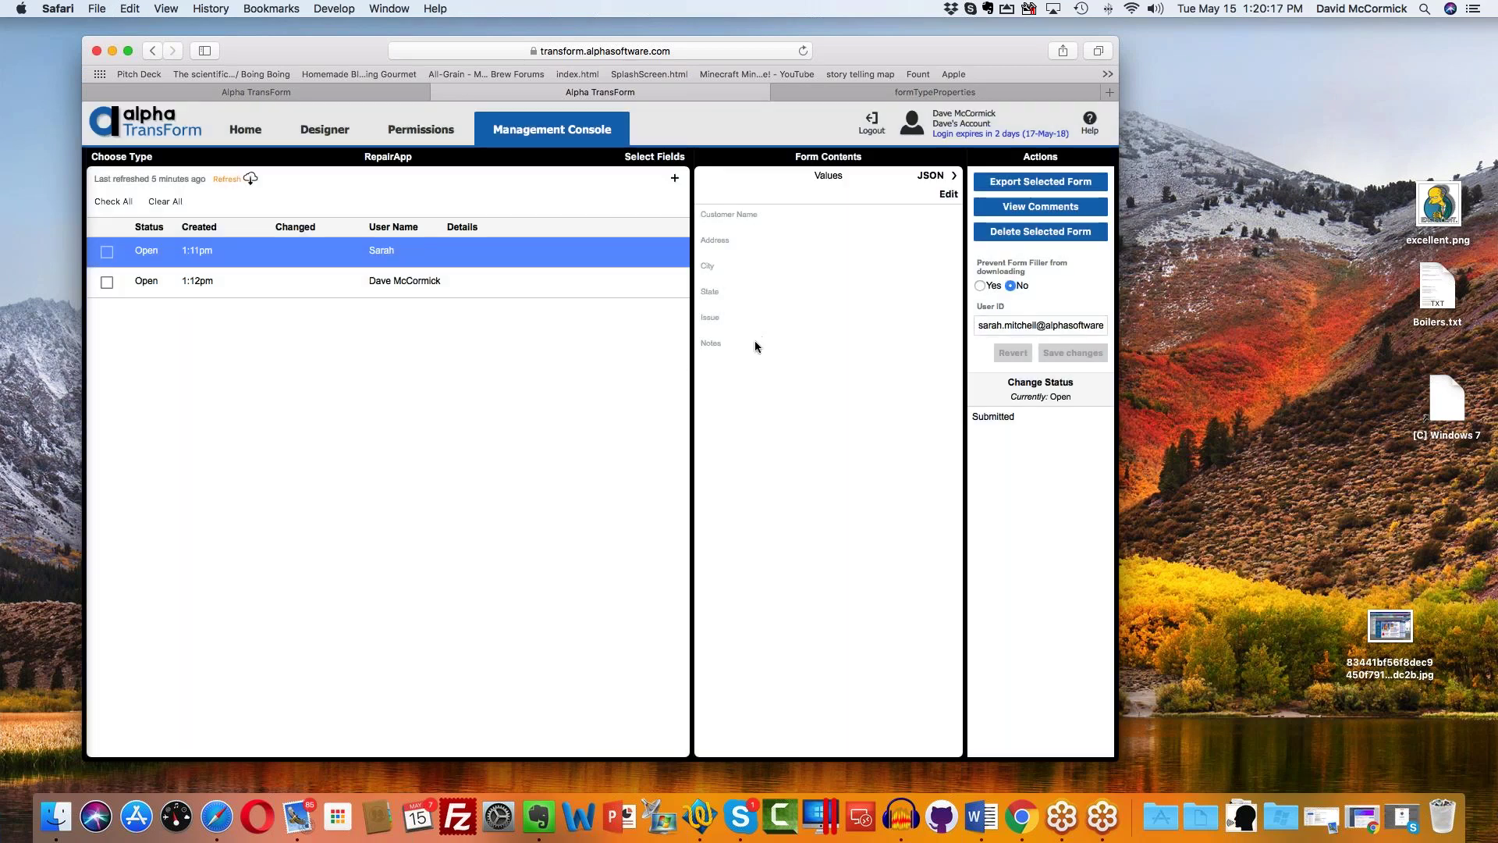
Step: Review the 1:11pm and 1:12pm records' values and user IDs, then go to the Home page
click(993, 325)
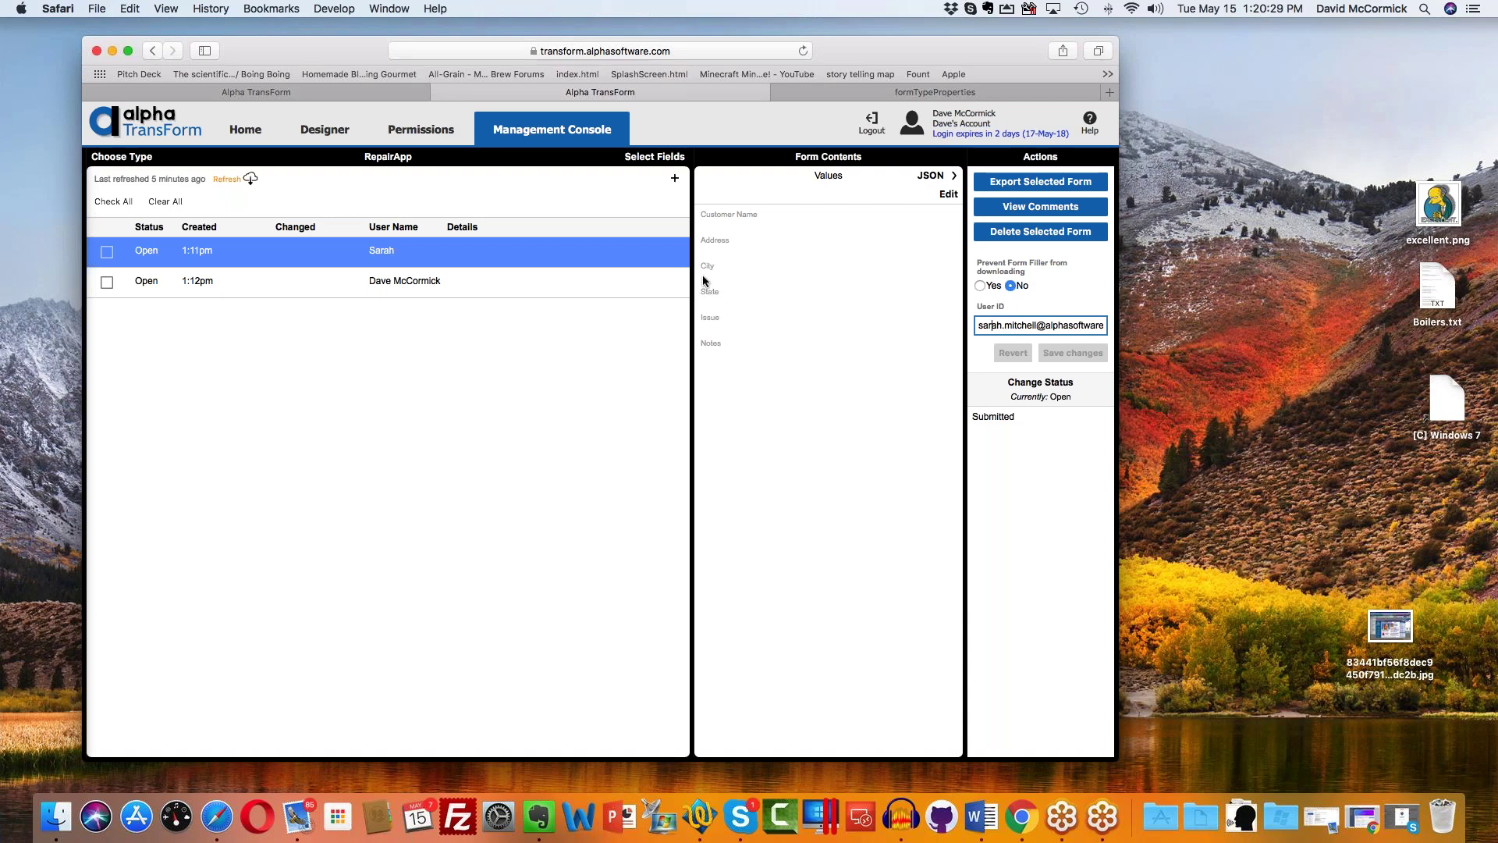
click(559, 276)
click(522, 251)
click(525, 280)
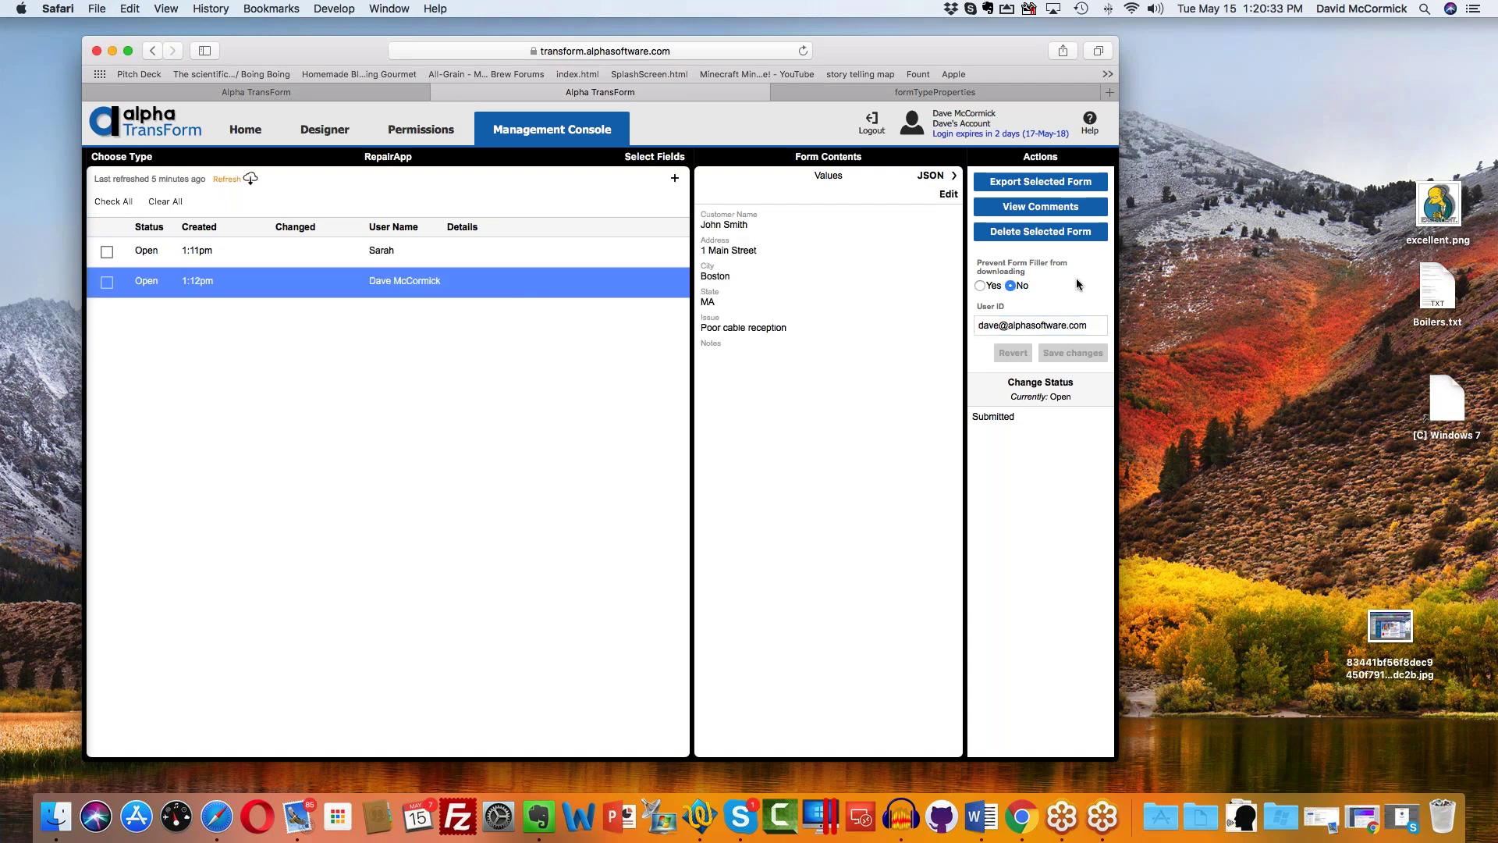
click(1044, 325)
click(561, 262)
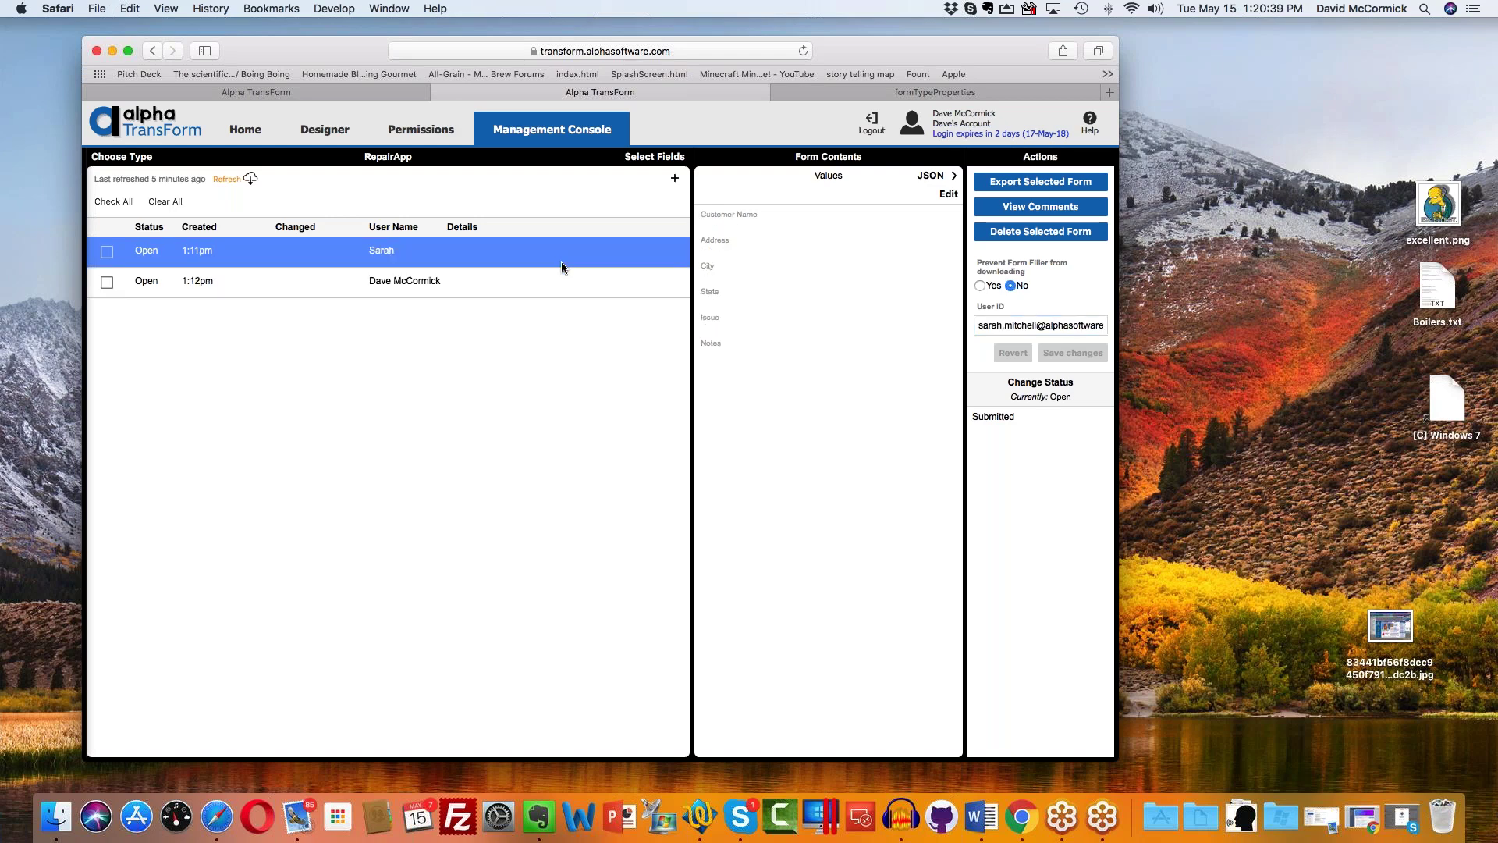
click(251, 136)
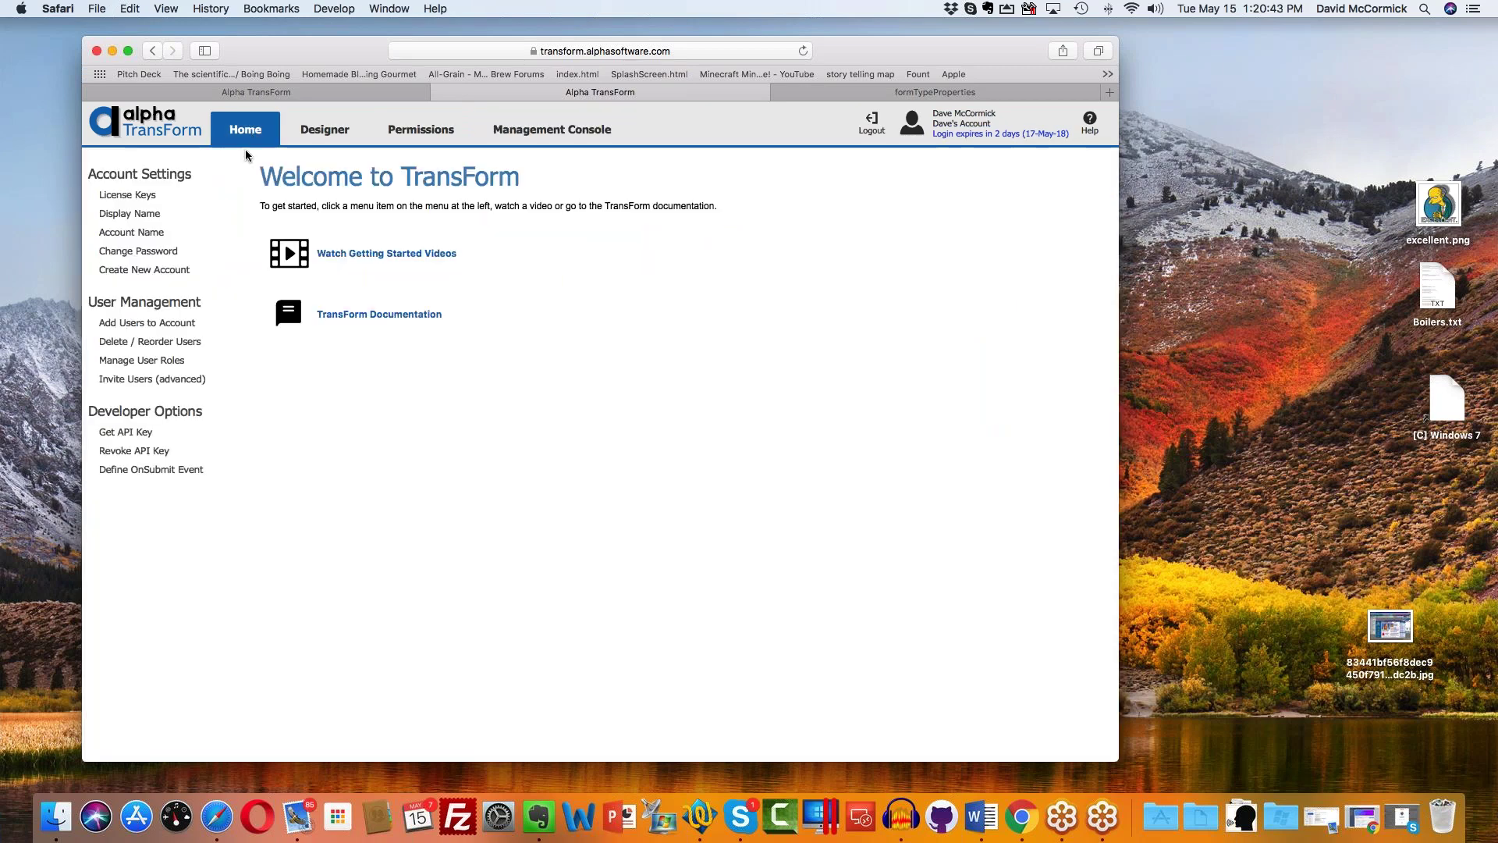
Step: Open Manage User Roles and check the roles held by each of the three accounts
click(166, 360)
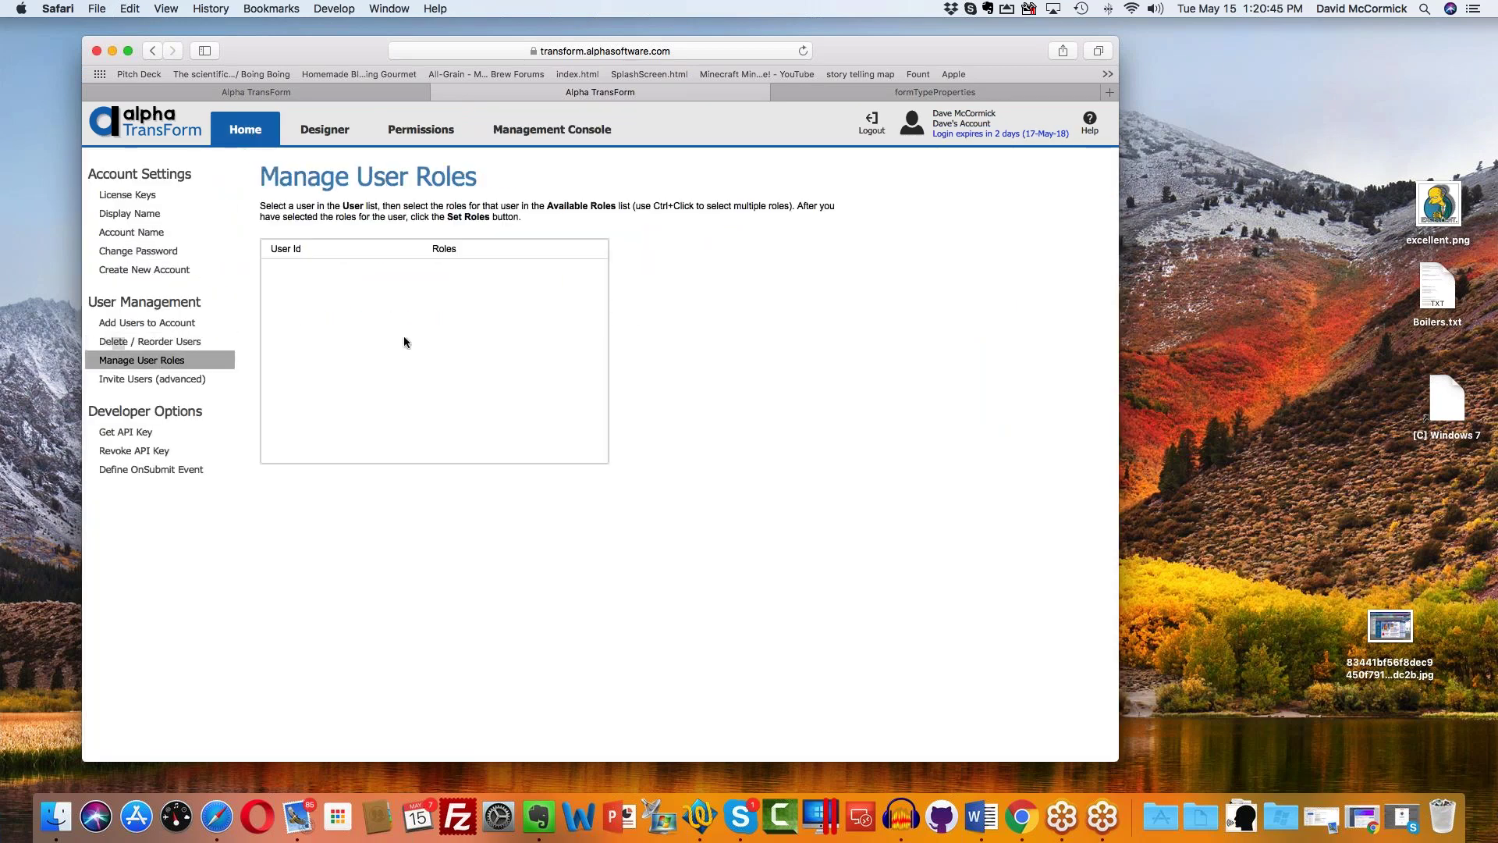
click(353, 327)
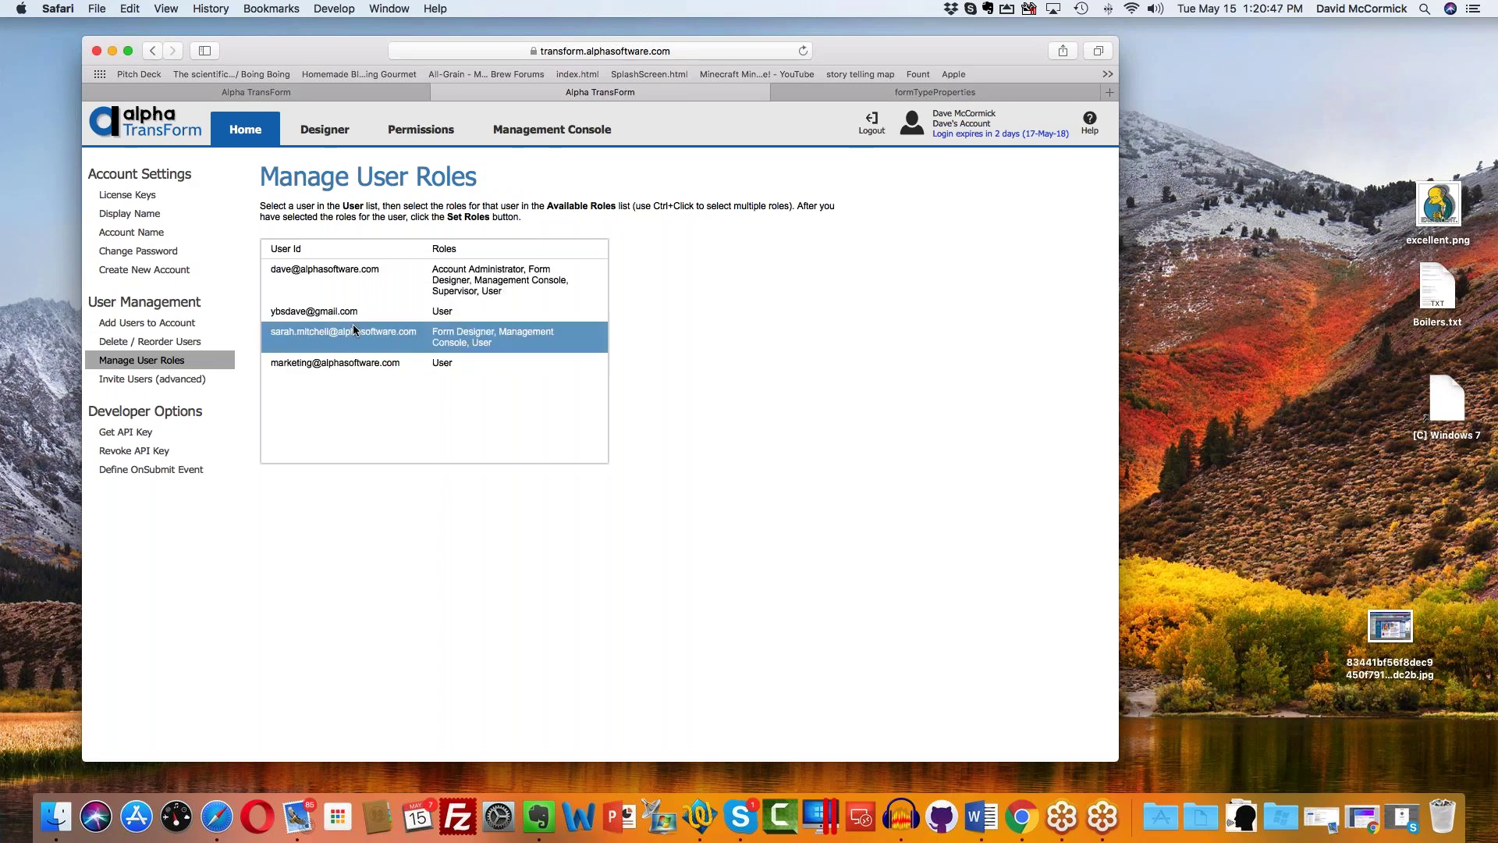
click(368, 334)
click(371, 279)
click(381, 332)
click(392, 311)
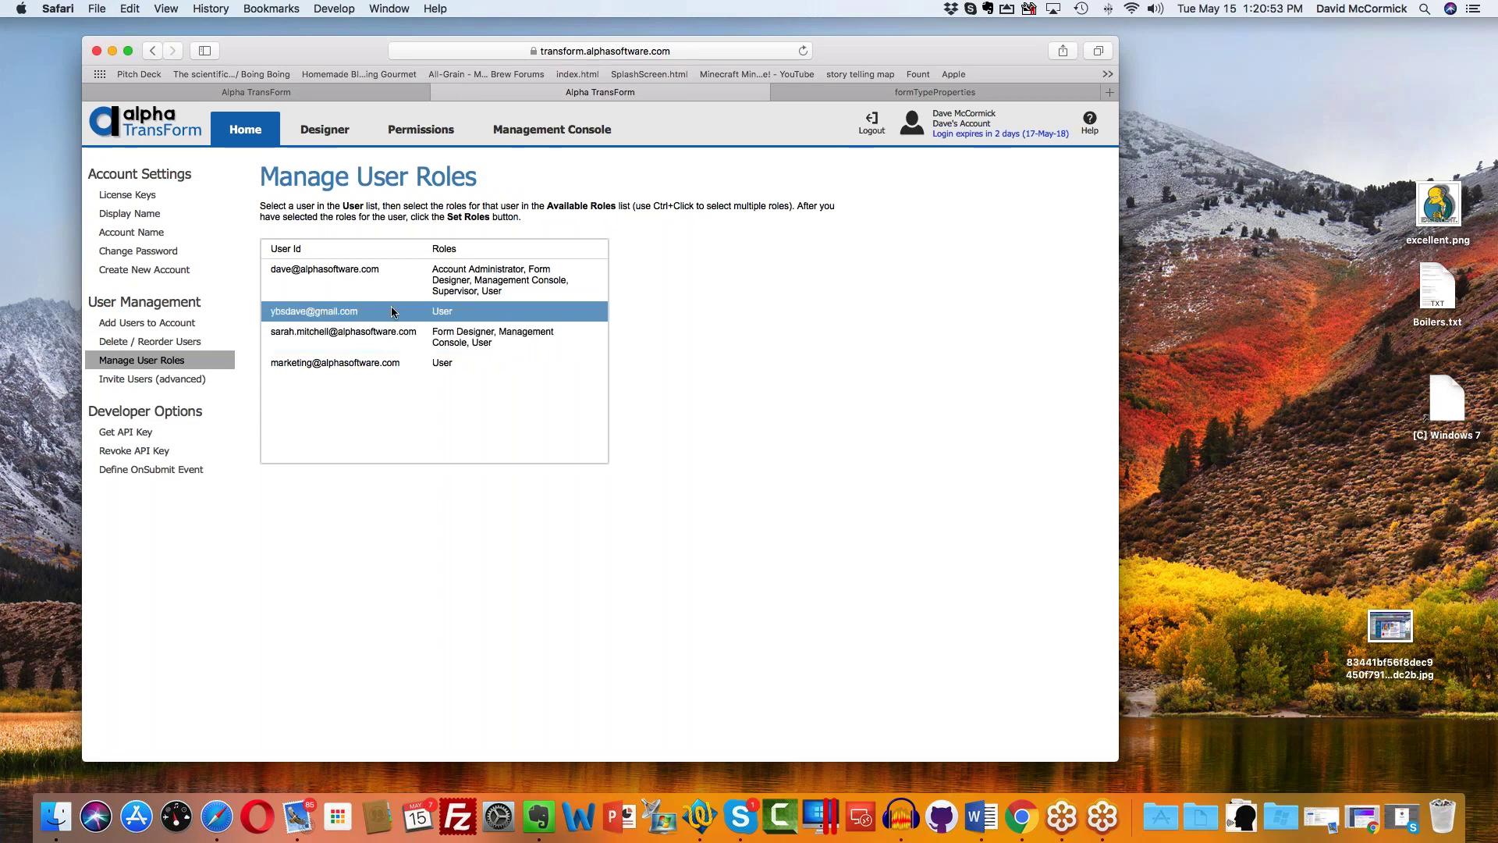
Step: Visit Add Users to Account, recheck the third account's roles, and return to the Management Console
click(166, 323)
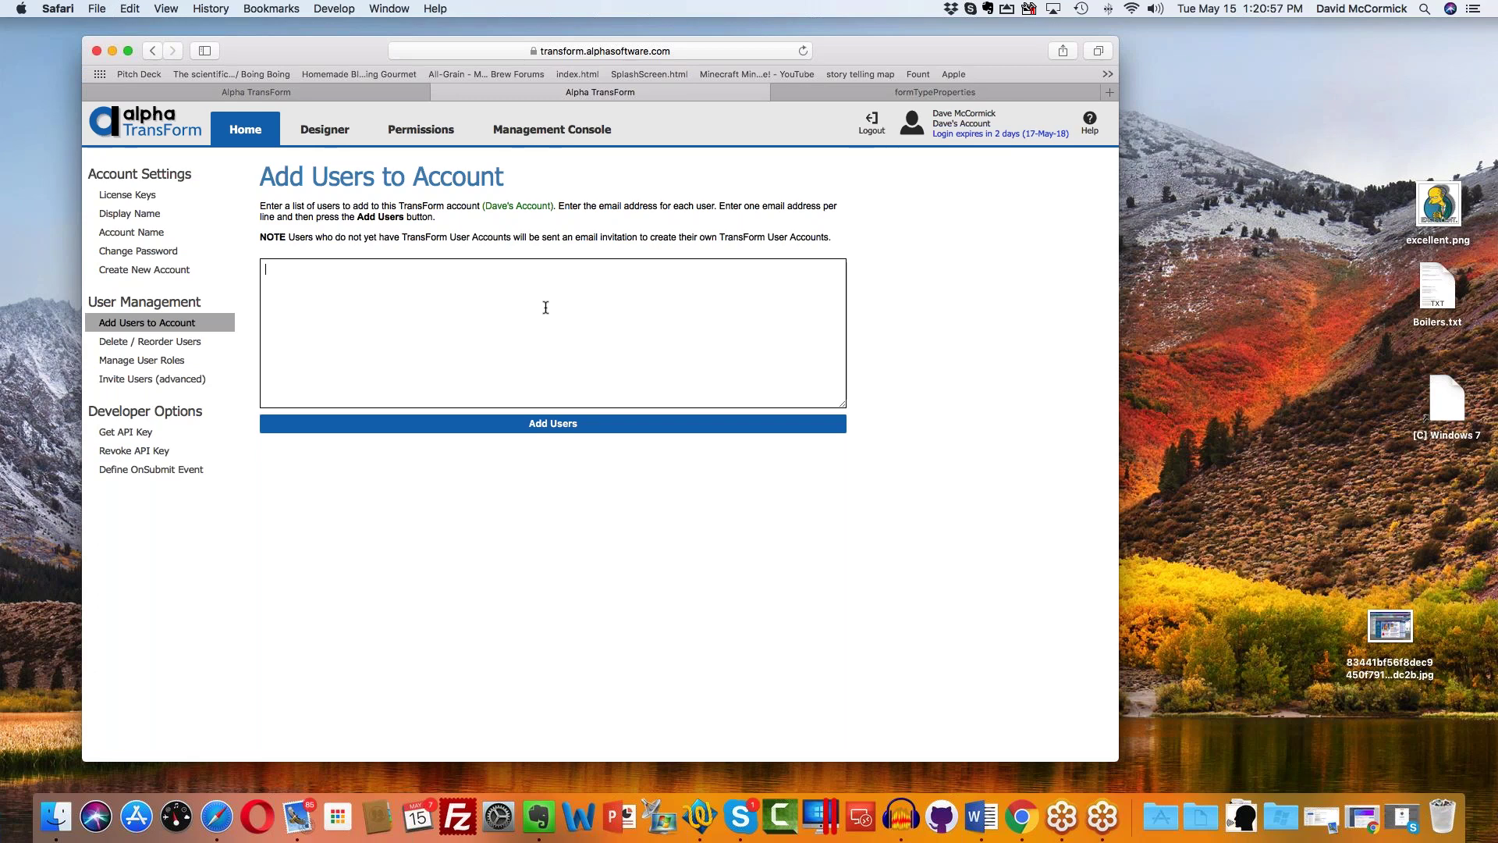
click(168, 359)
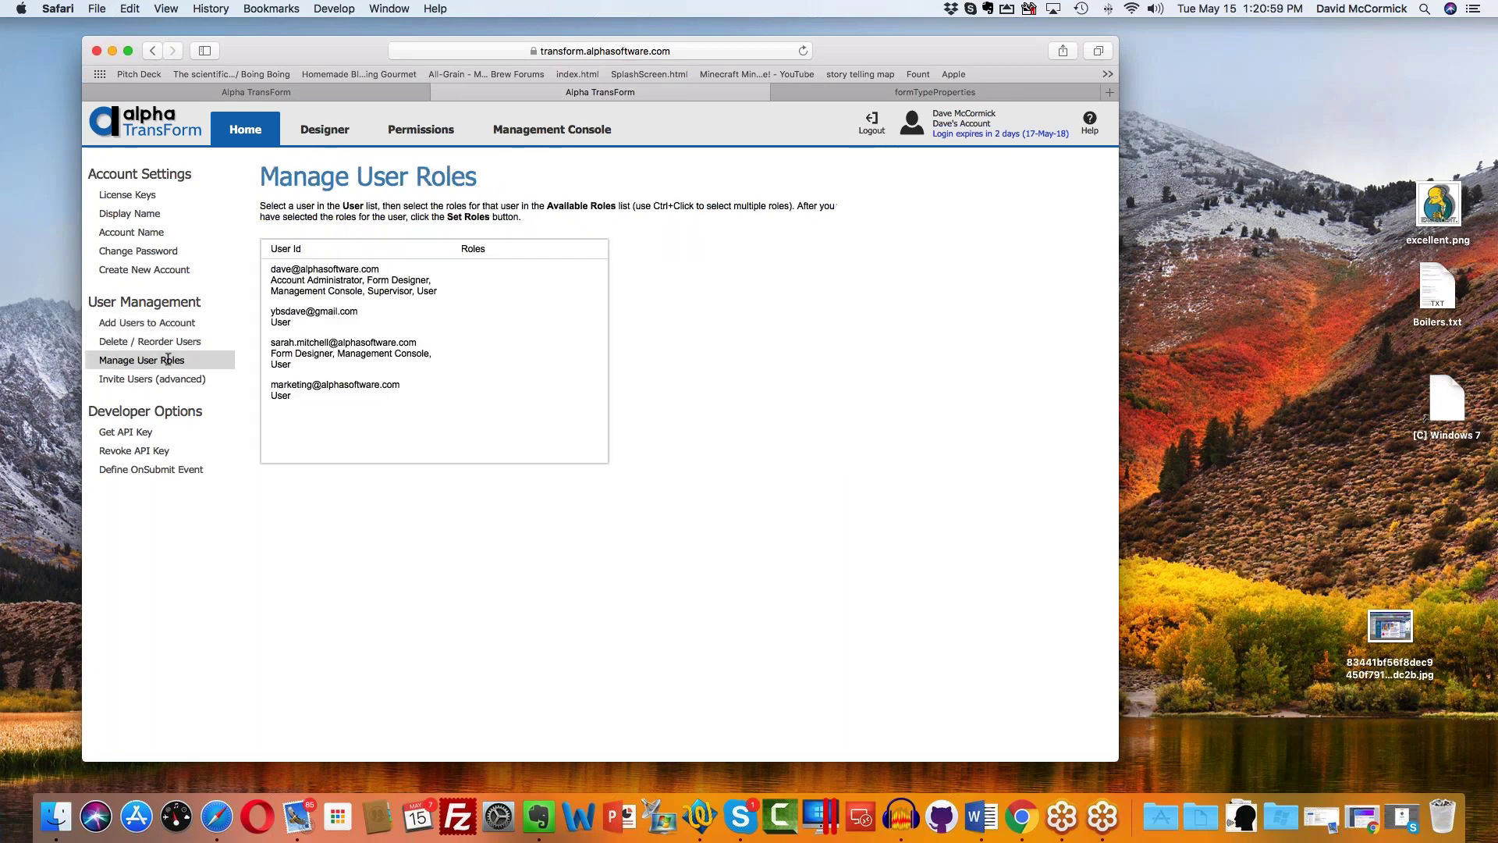
click(312, 333)
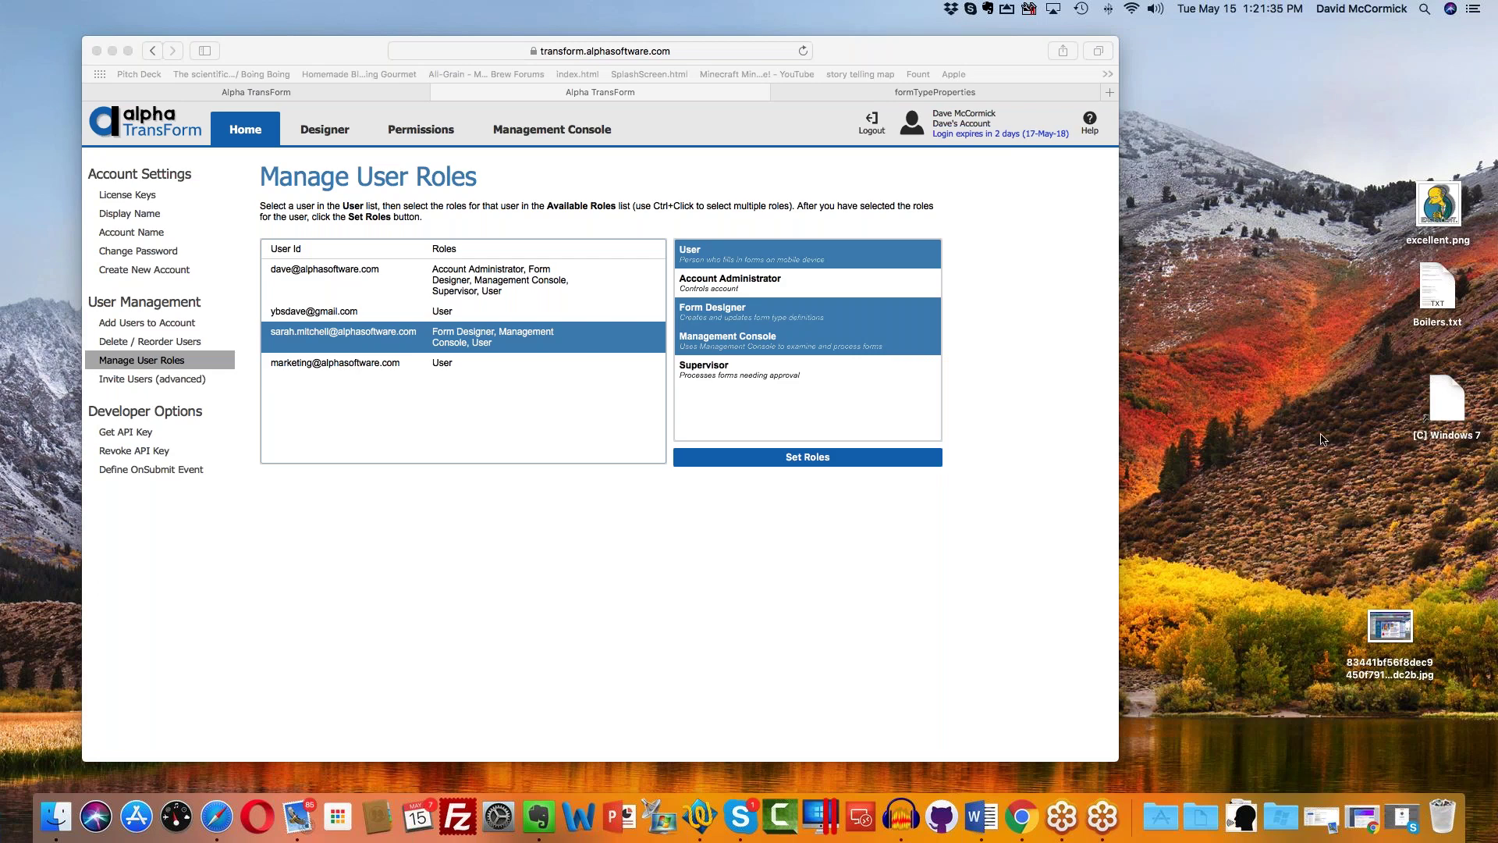
click(526, 123)
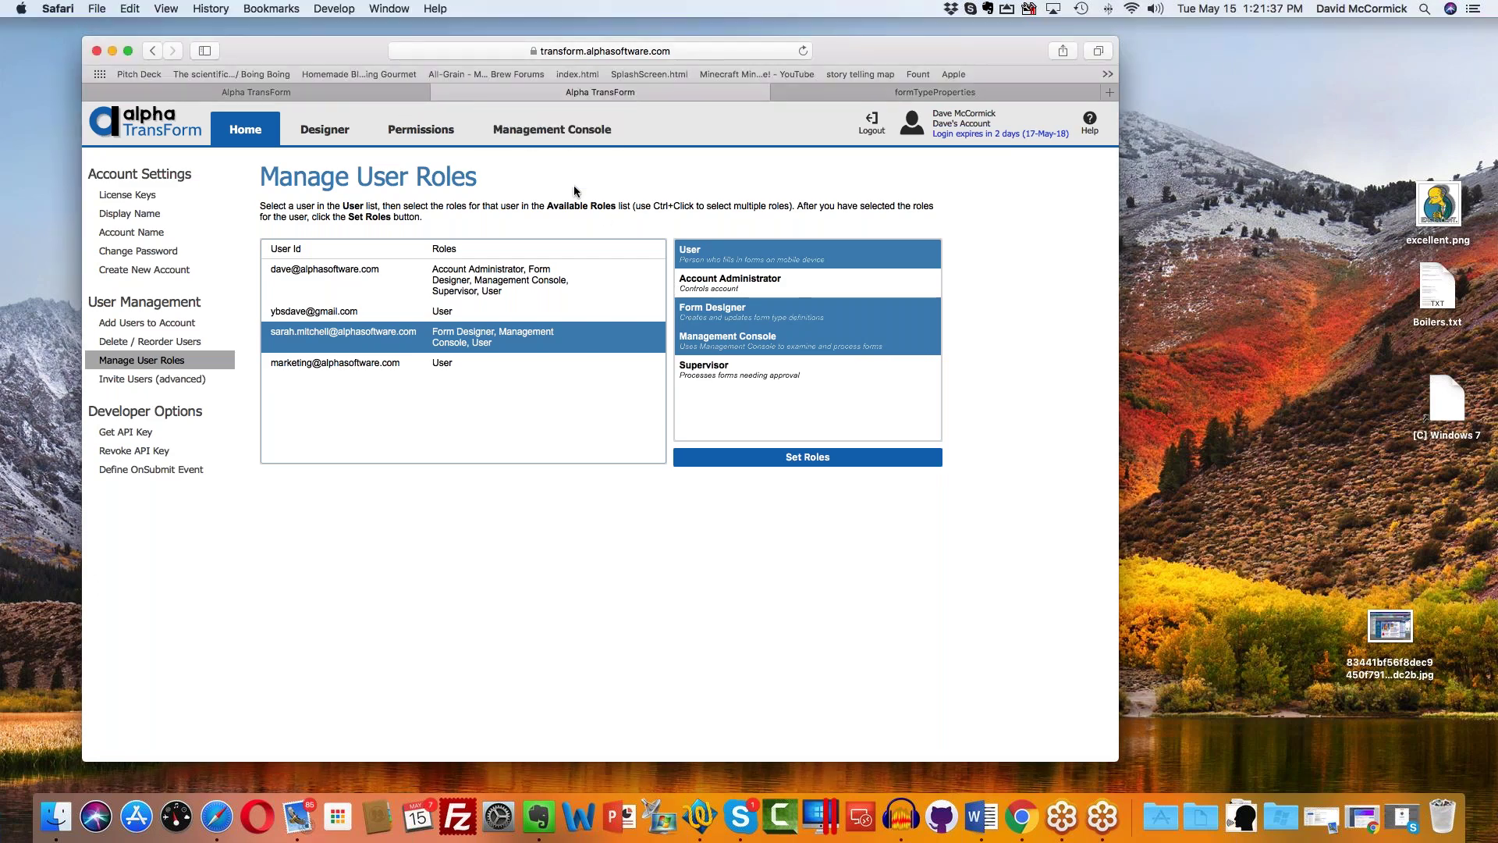
click(526, 123)
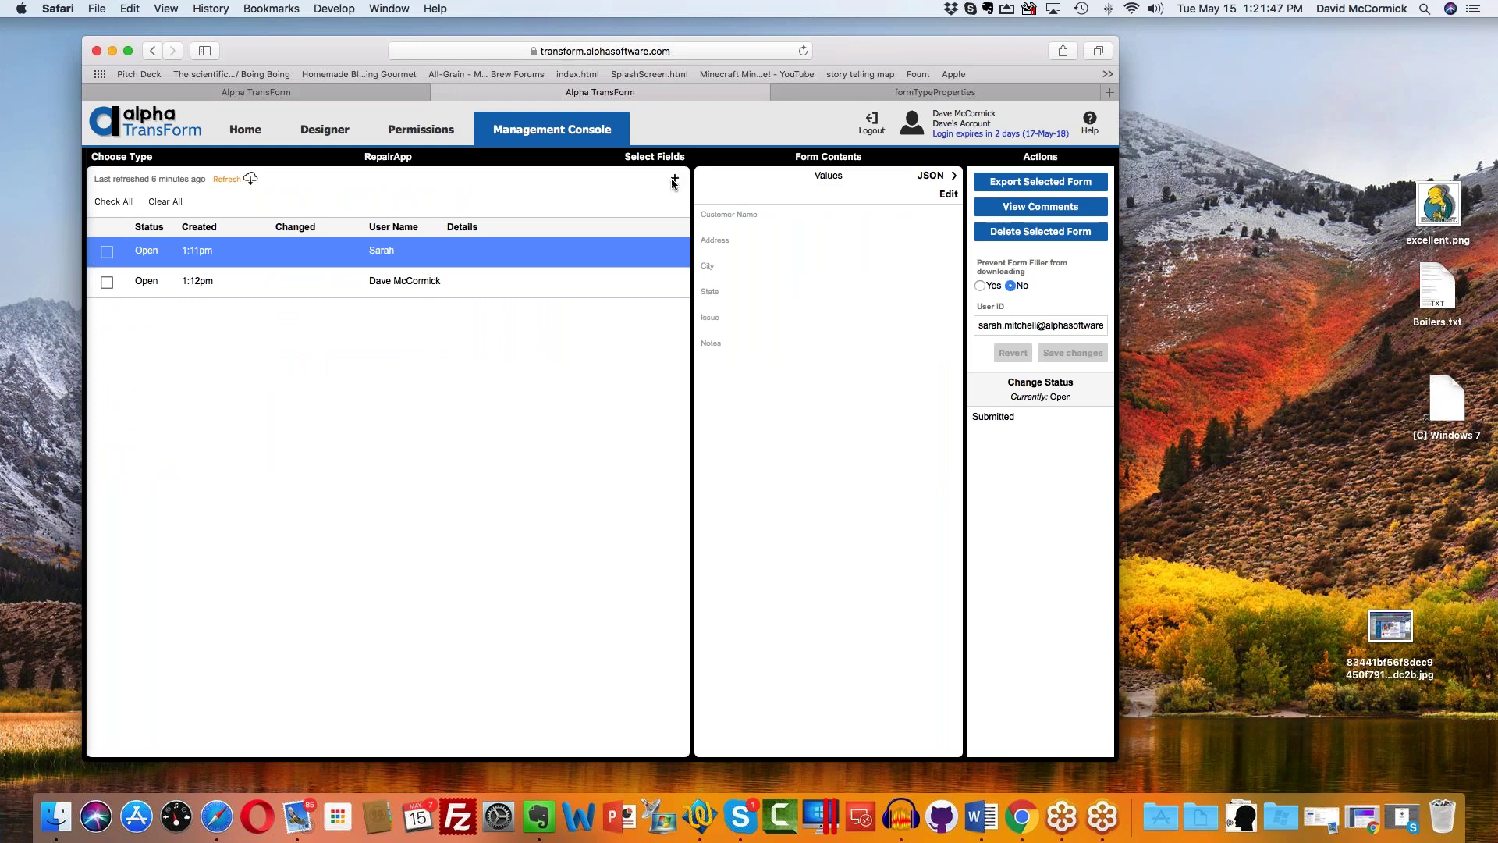
Step: Open the Types of Forms list with Choose Type in the Management Console
click(138, 156)
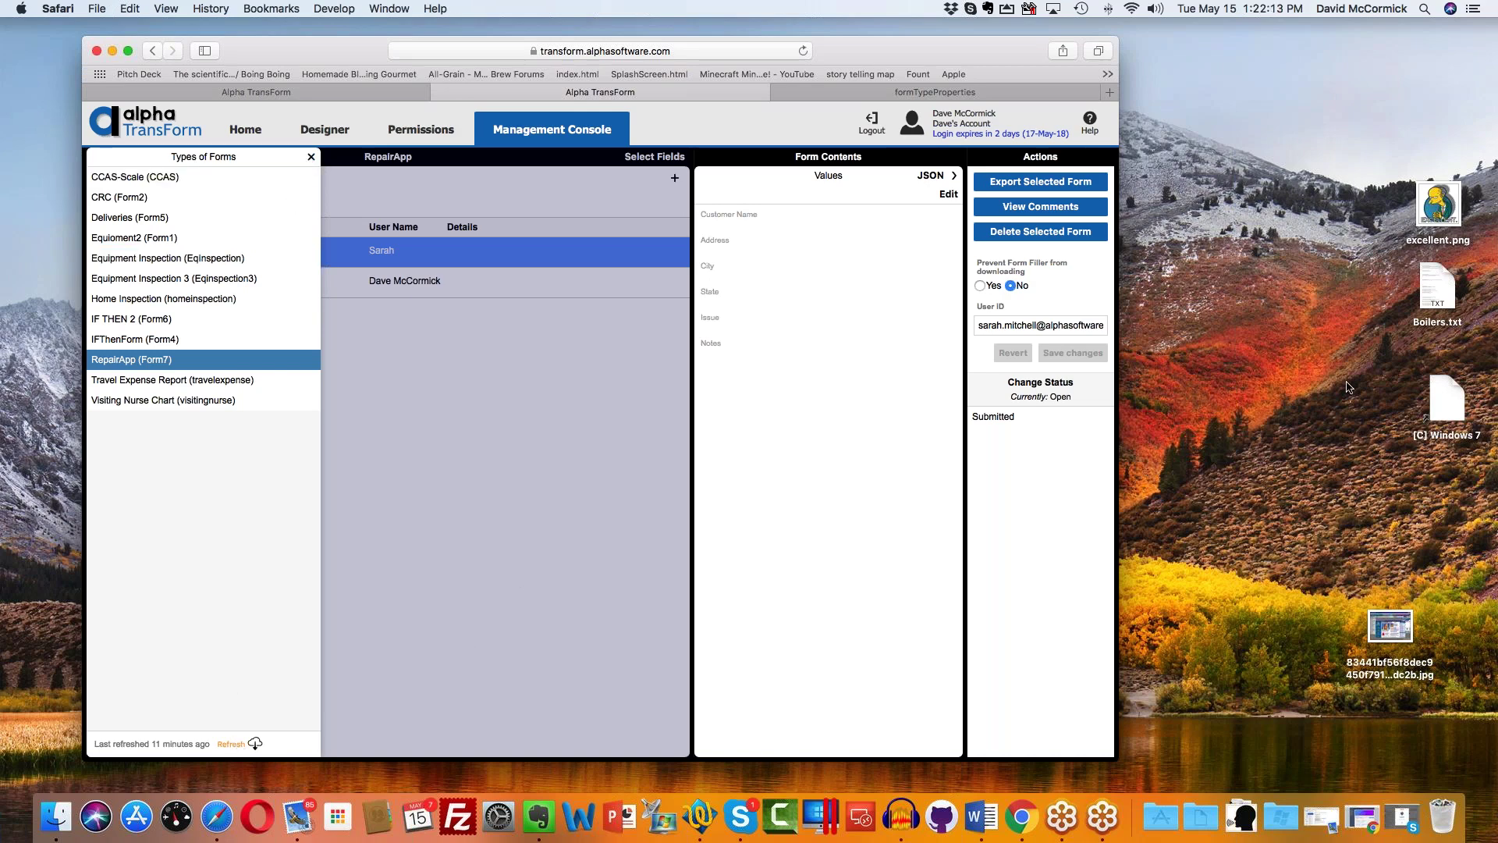
Step: View the IF THEN 2 (Form6) records, then switch to the Designer
click(1416, 468)
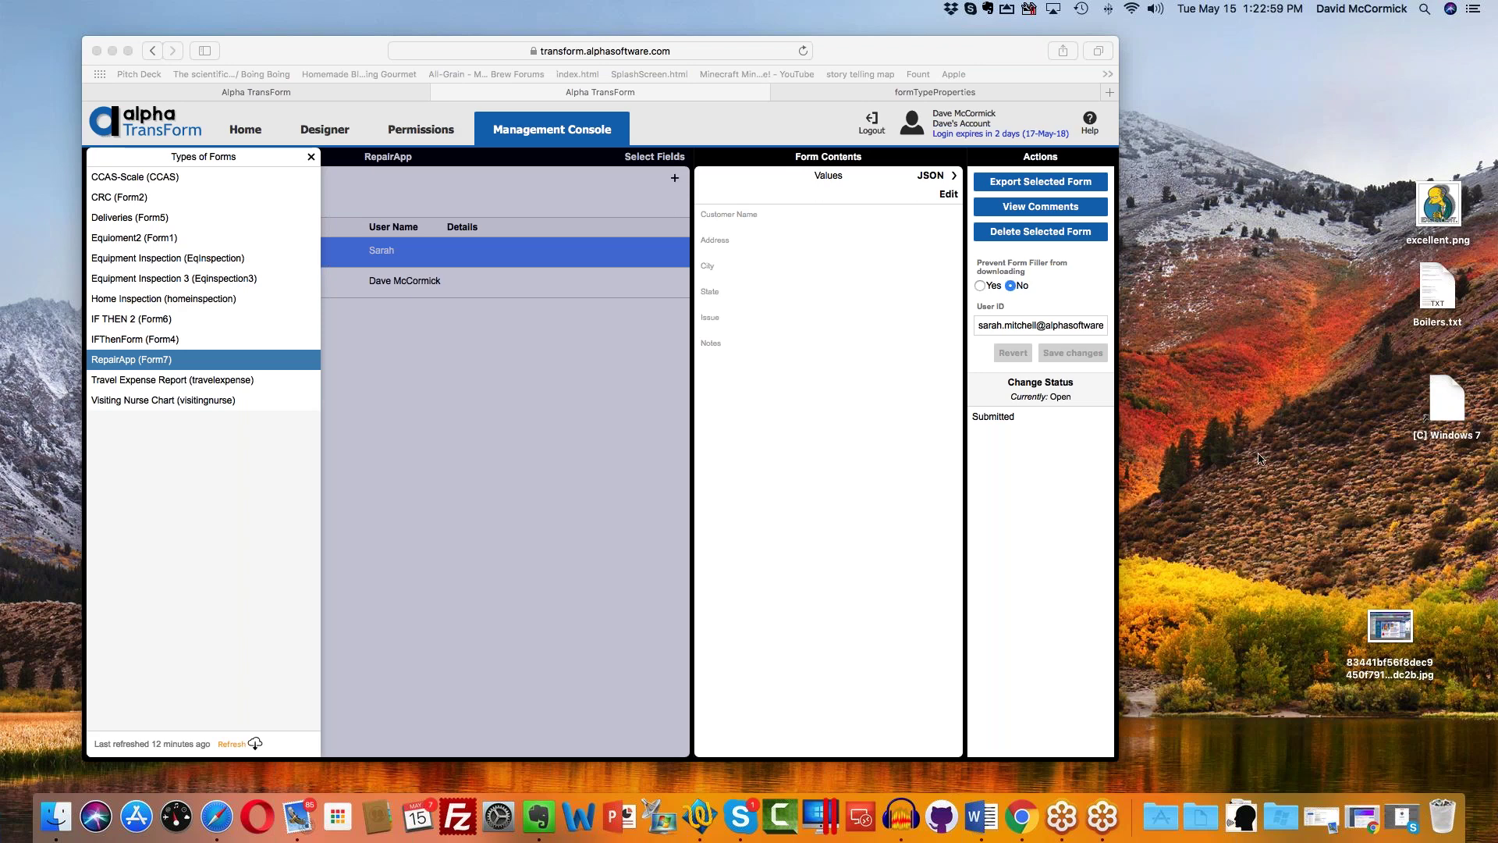
click(201, 321)
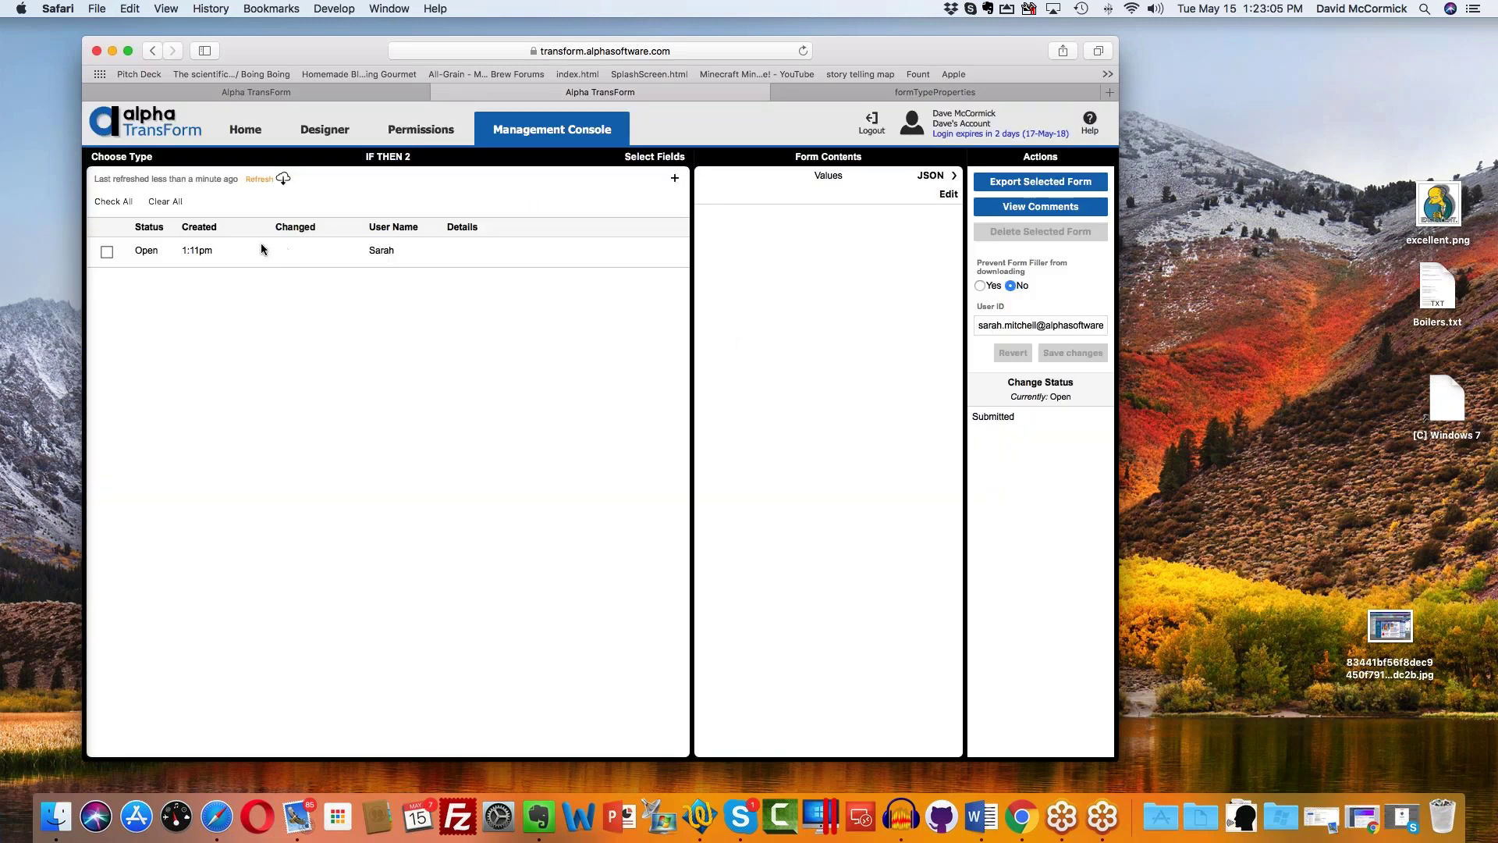
click(310, 122)
Step: Open IF THEN 2 (Form6)'s commands and inspect the field2 condition and Employment Questions page start
click(152, 392)
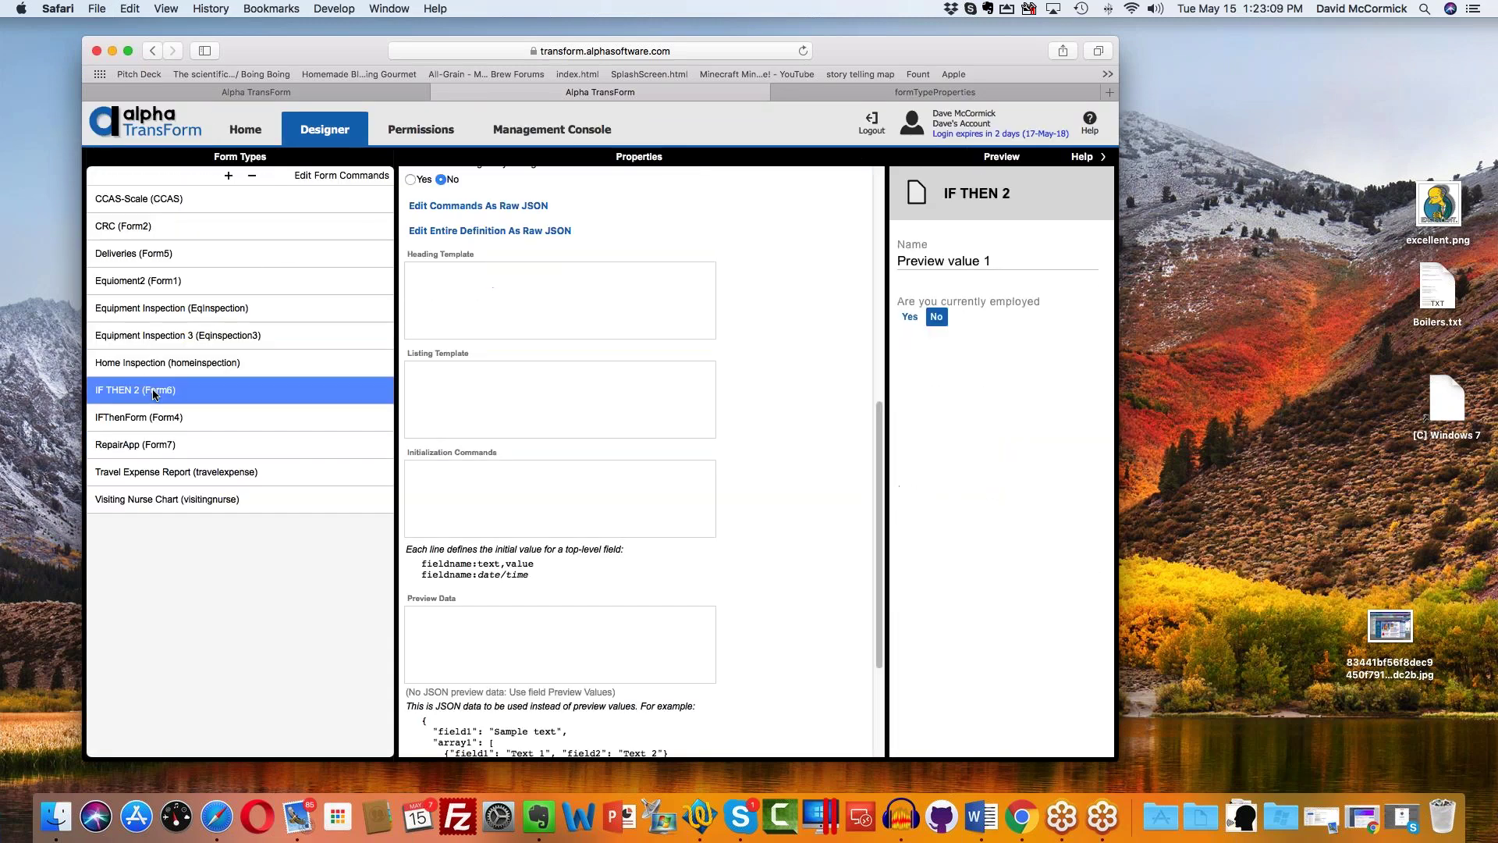
double_click(153, 391)
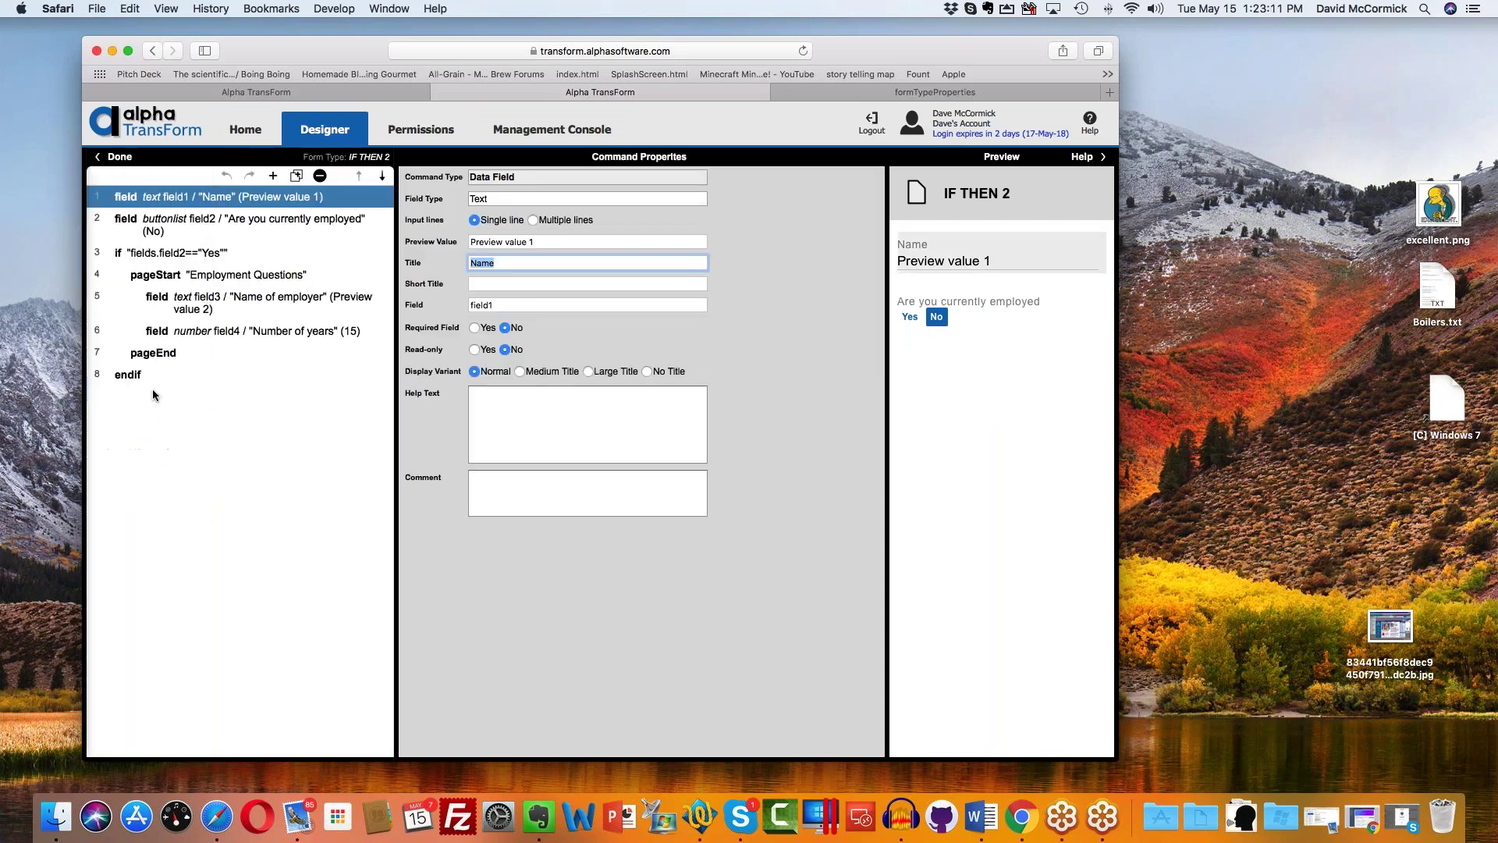
click(203, 254)
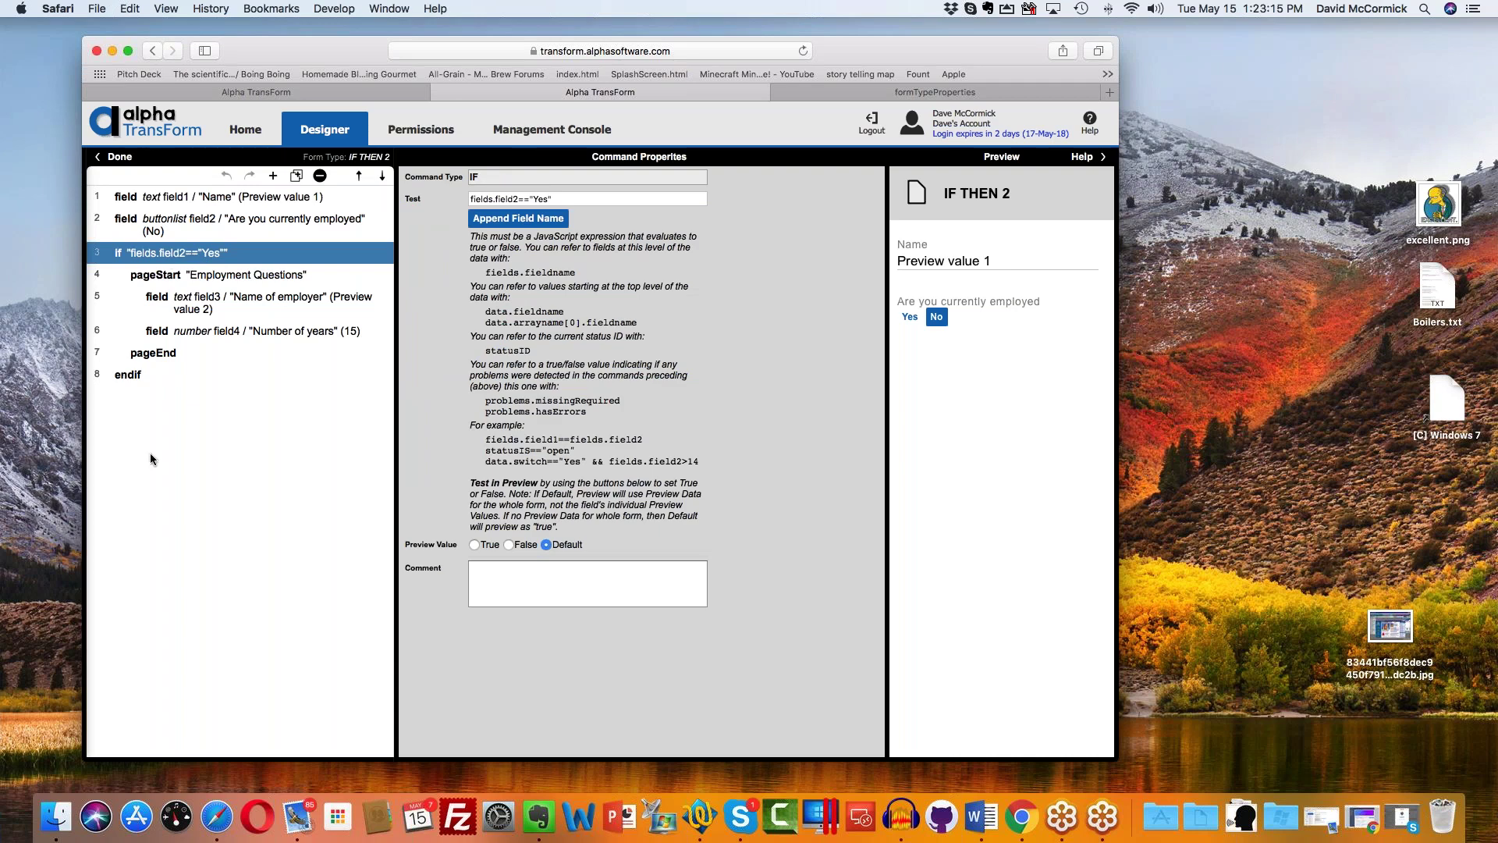
click(214, 276)
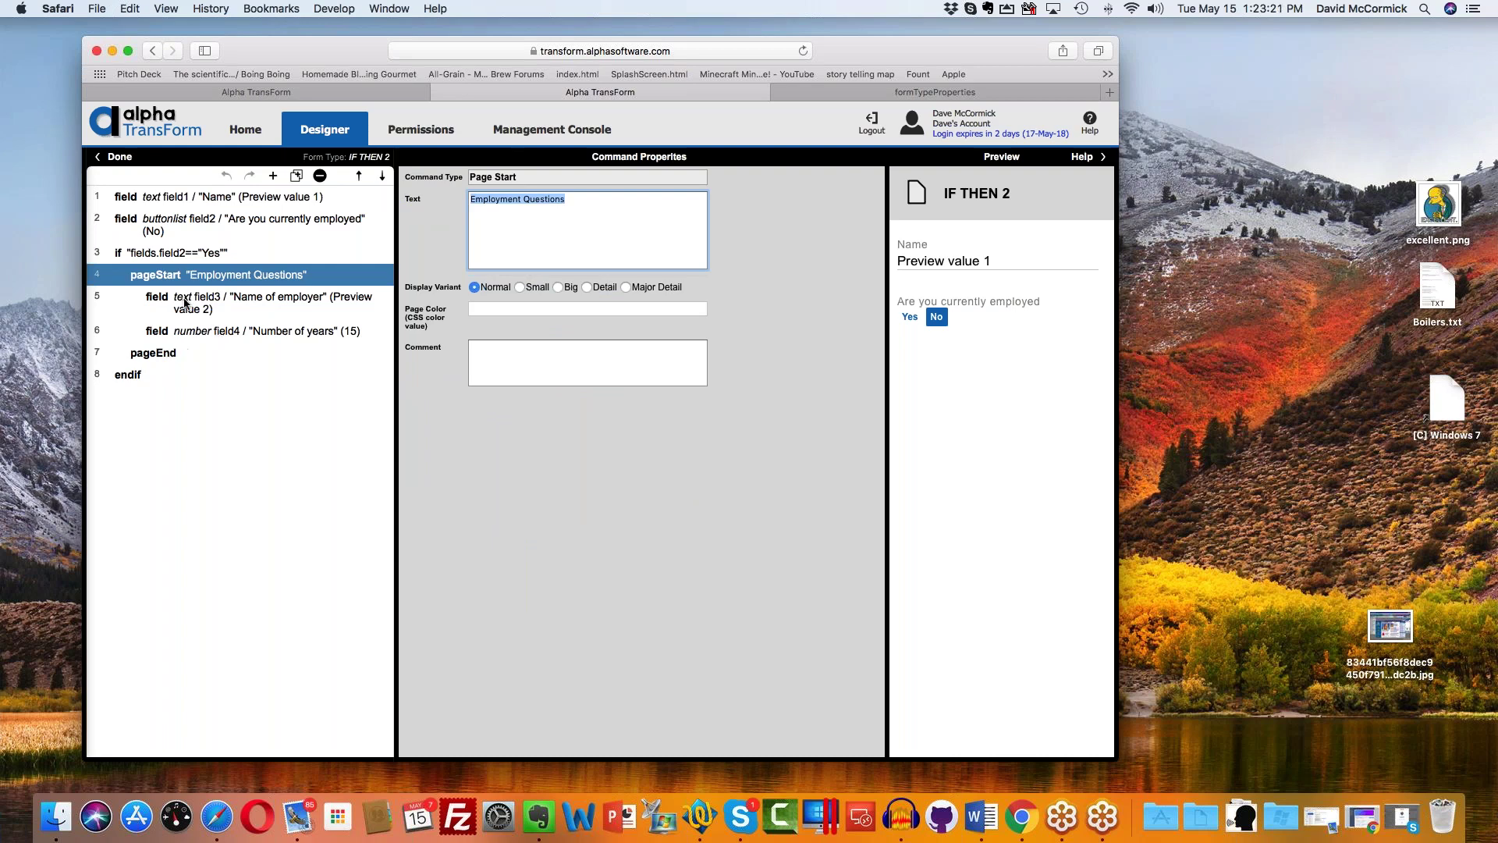
Step: Delete the Employment Questions pageStart and its pageEnd, then save and upload the commands
click(320, 177)
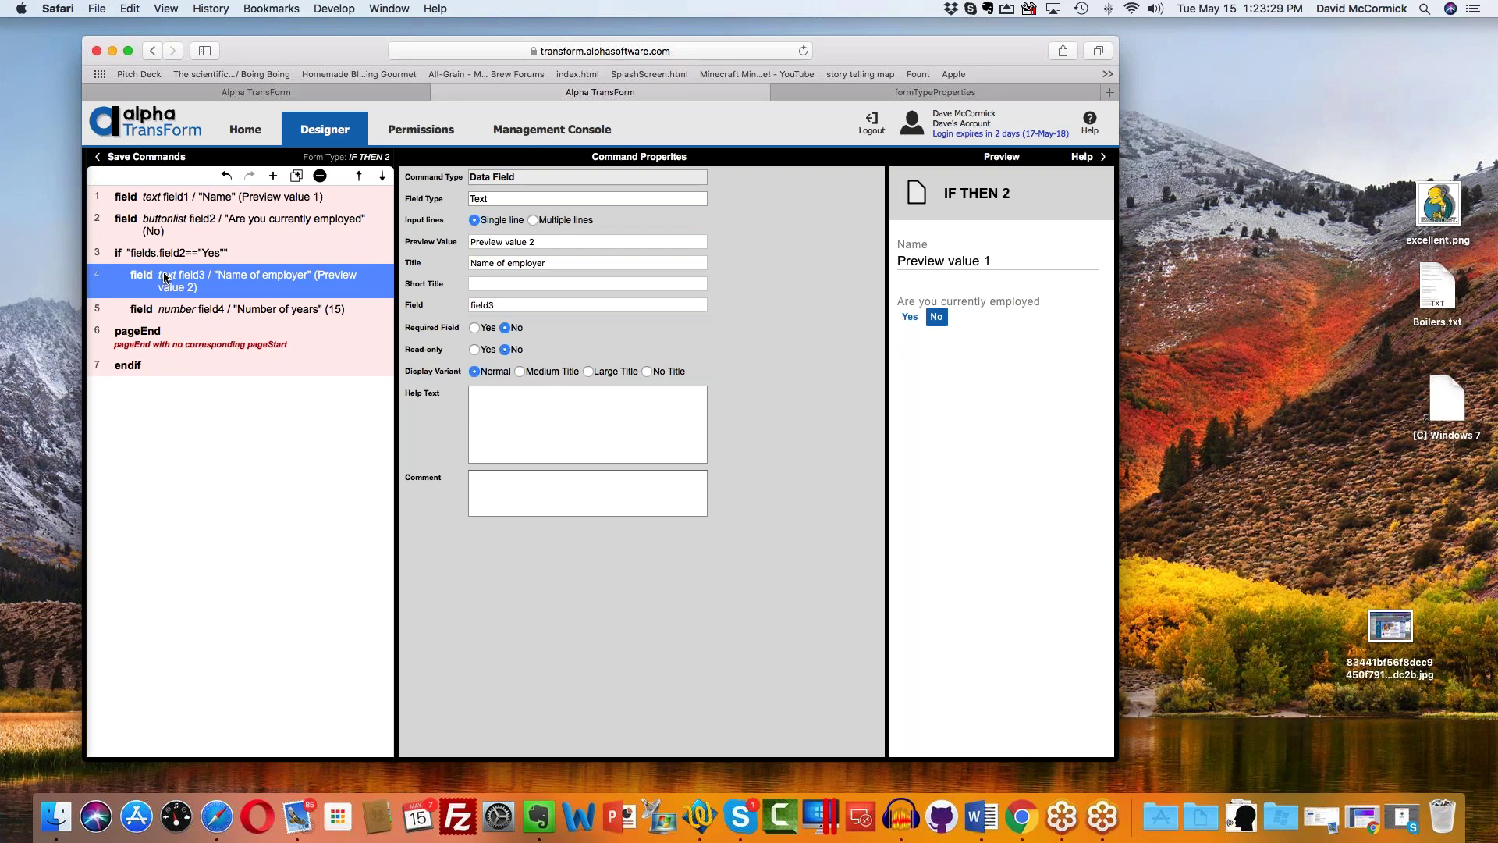
click(178, 342)
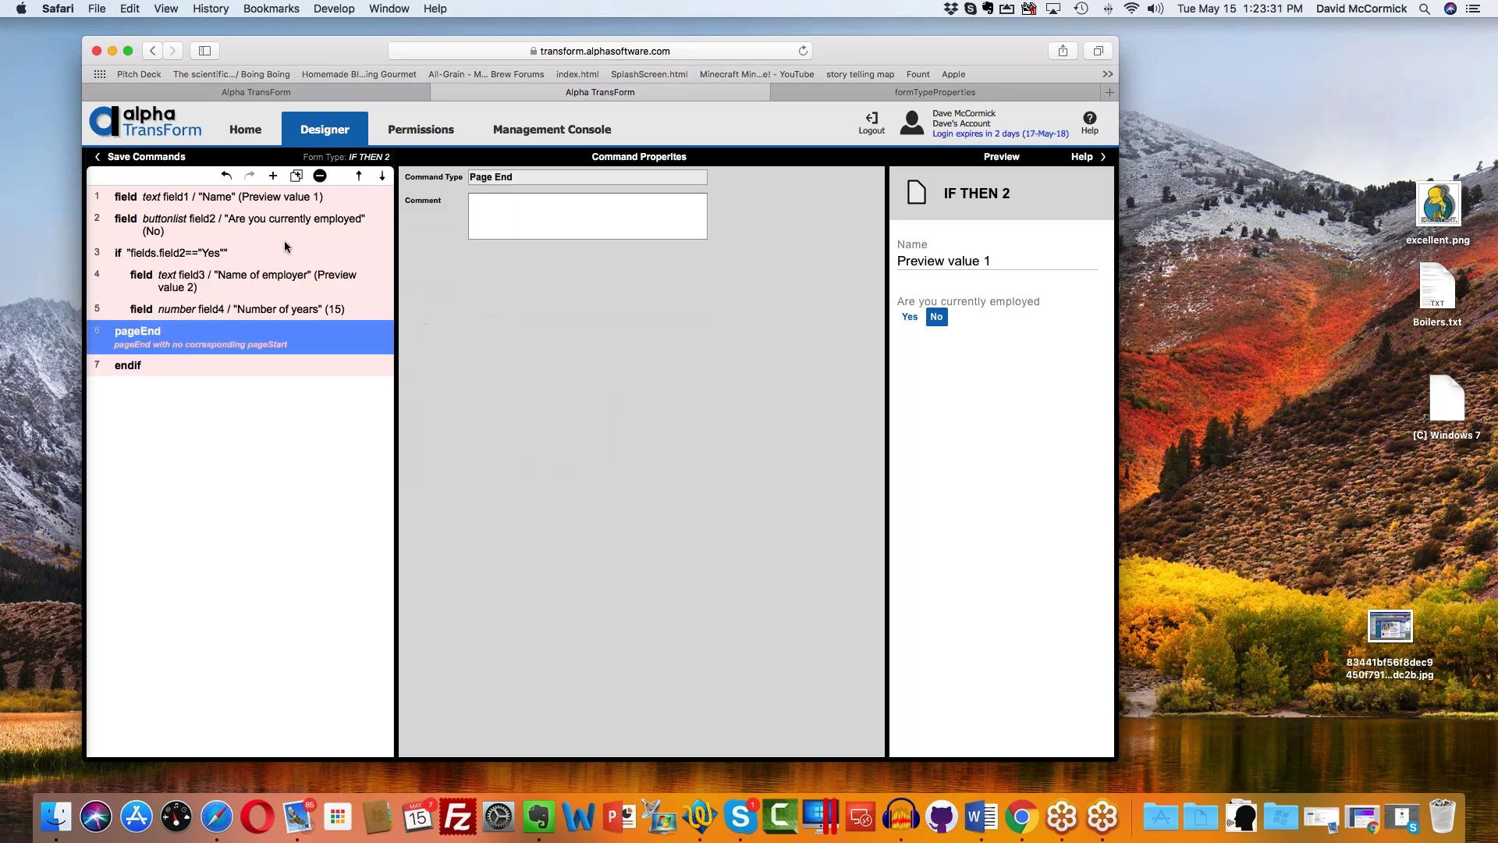
click(320, 176)
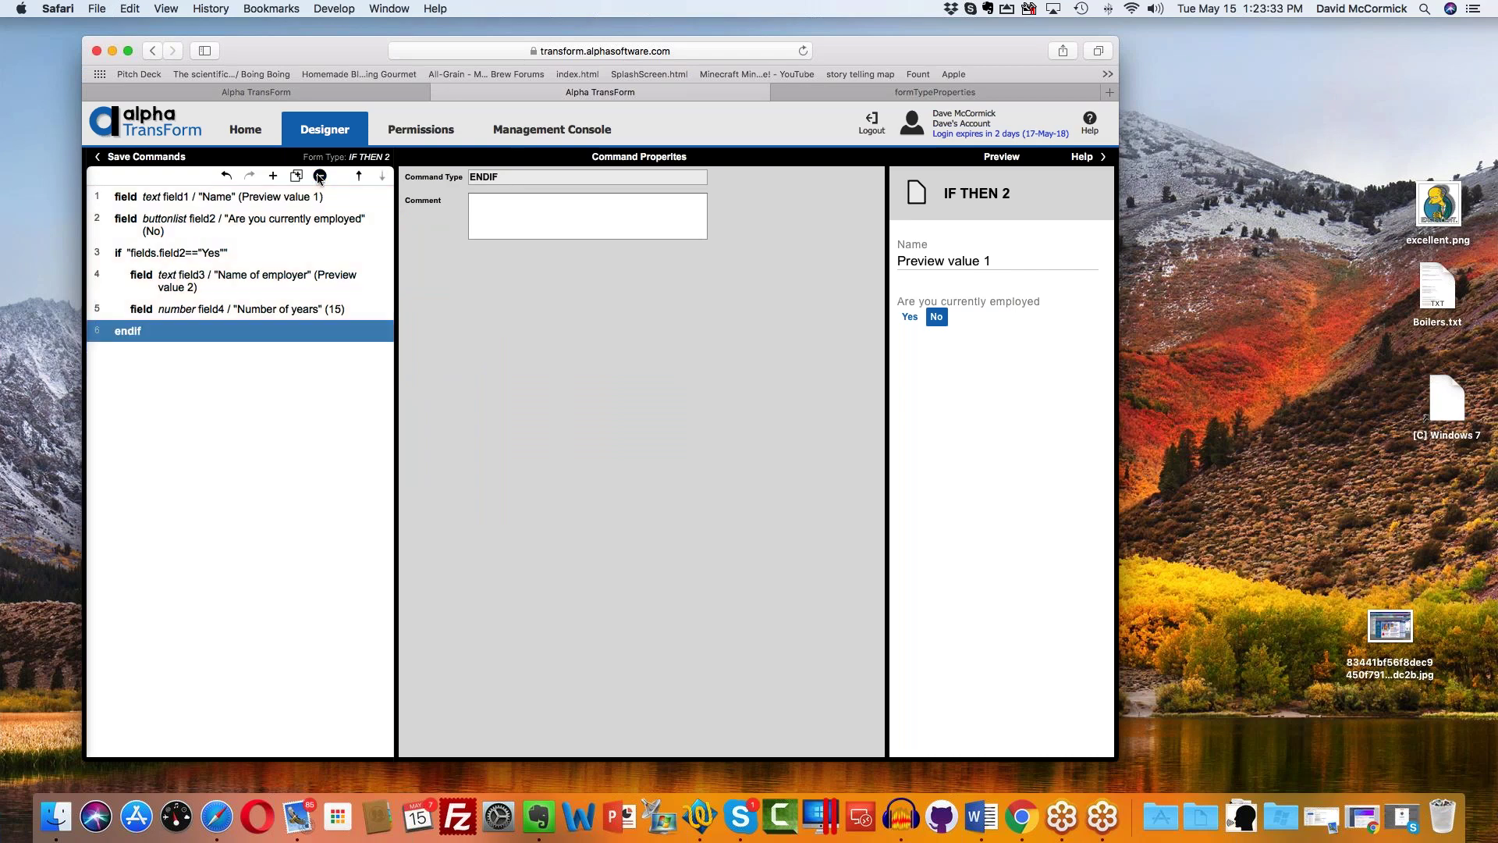
click(174, 162)
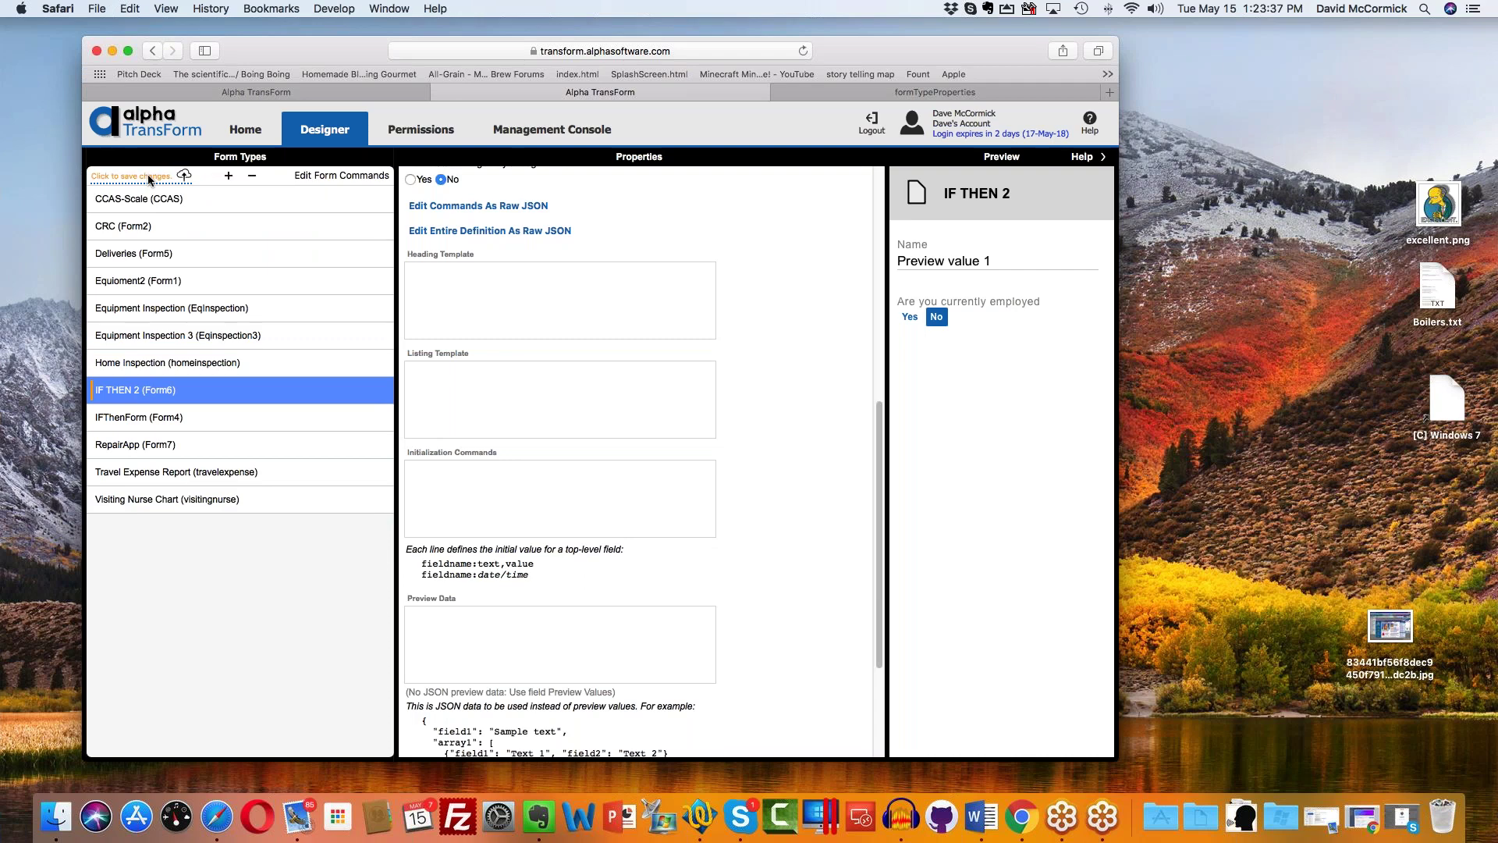
click(149, 178)
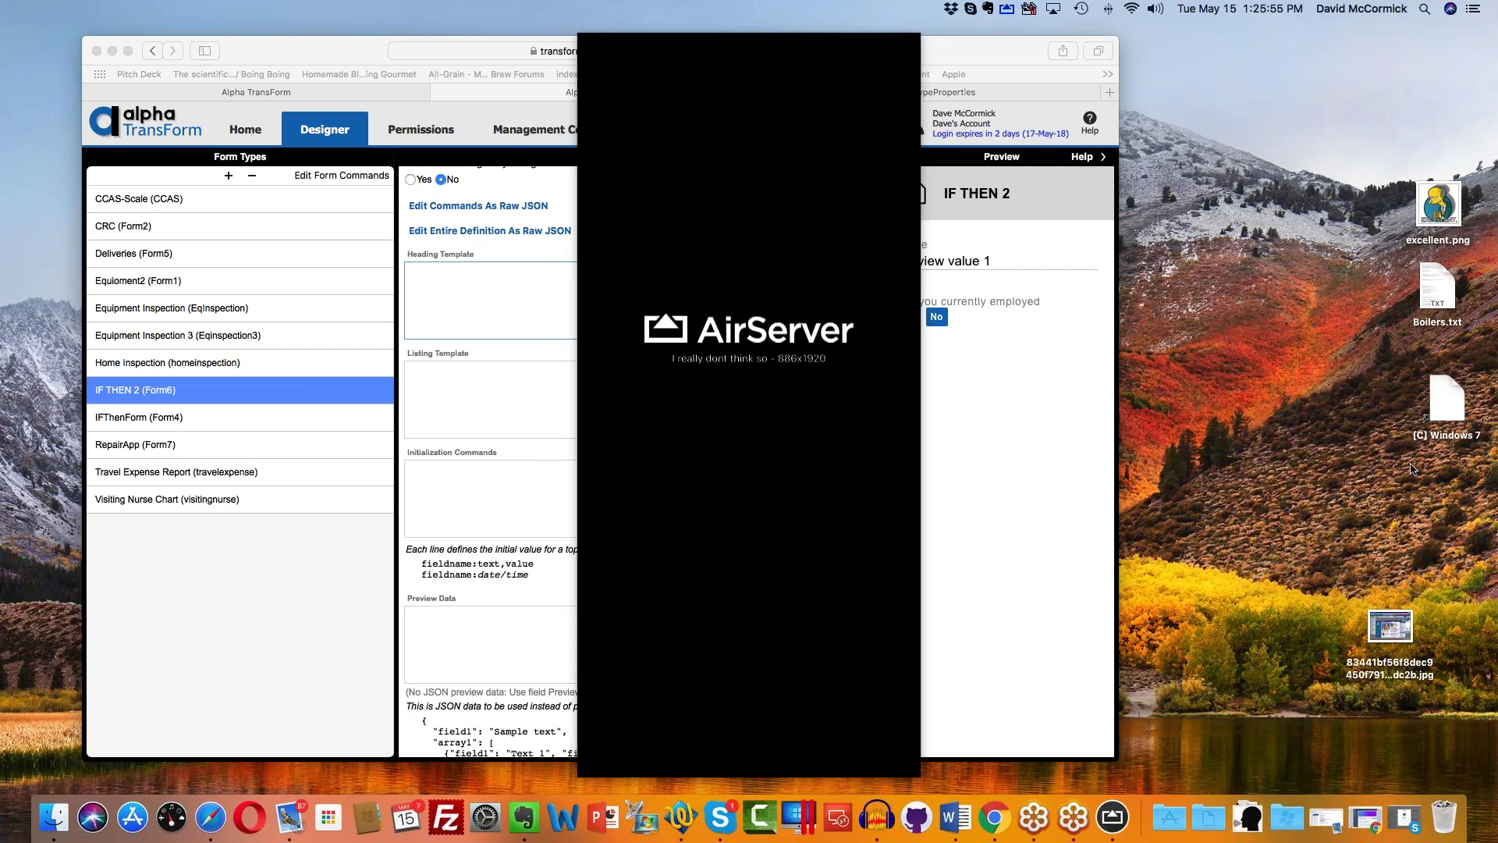
Step: Bring the browser and then the AirServer phone-mirroring window to the front
click(250, 563)
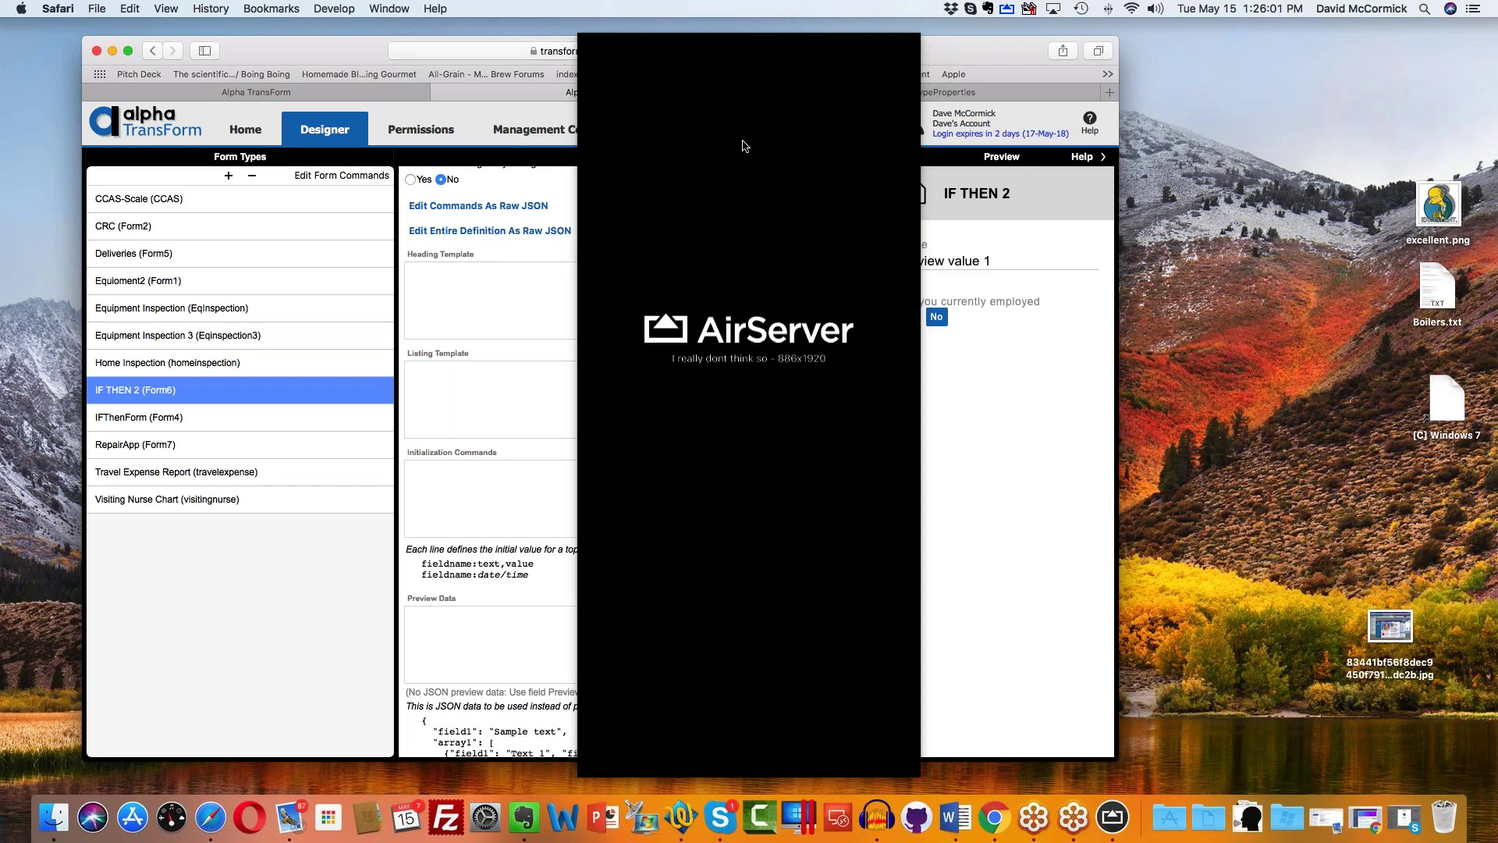
click(744, 142)
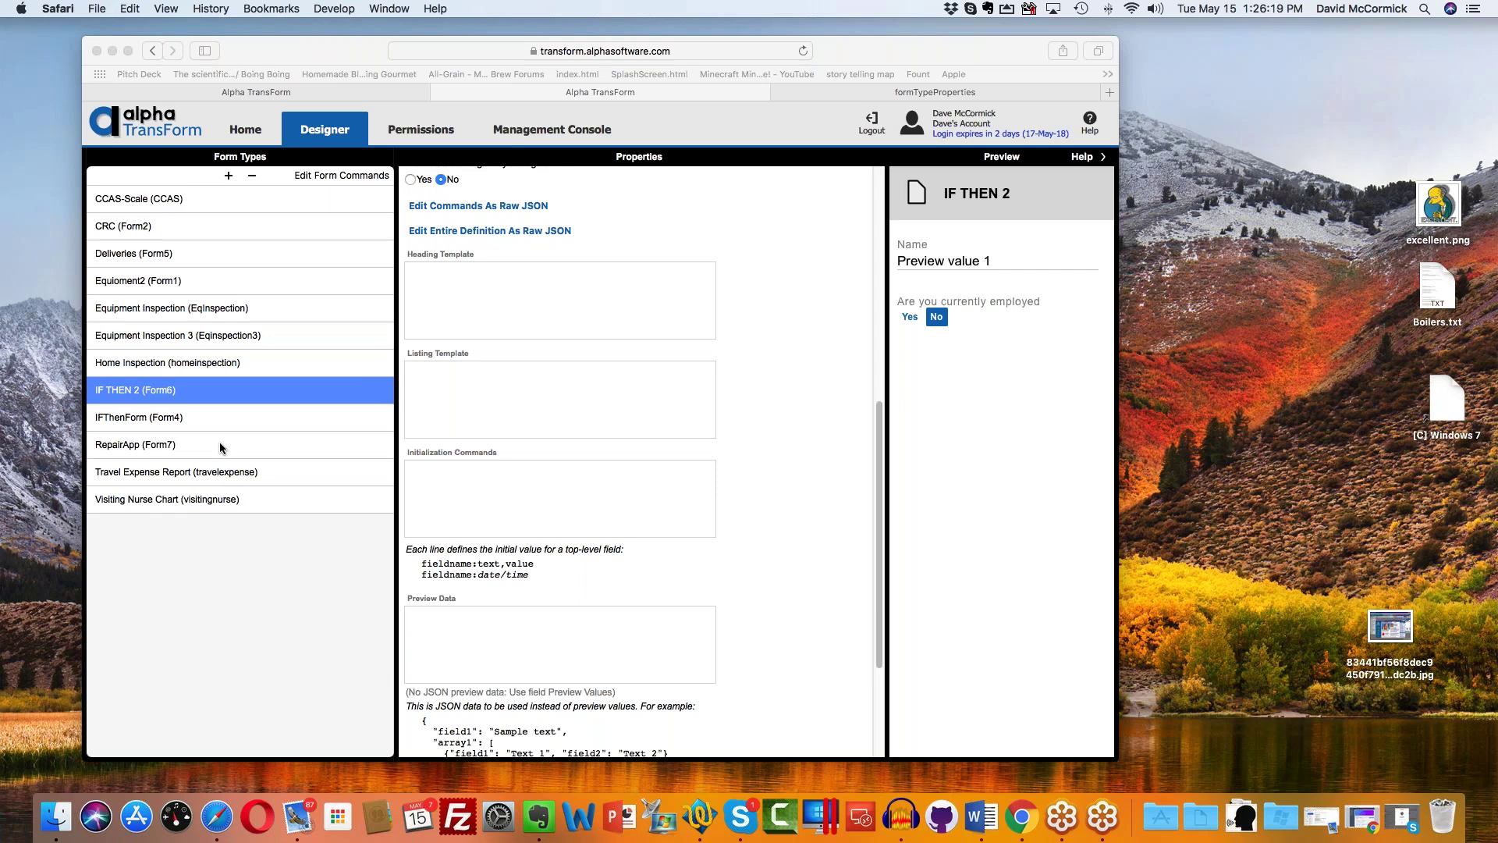
Step: Open the RepairApp (Form7) command editor and select the Notes field as the insertion point
click(210, 441)
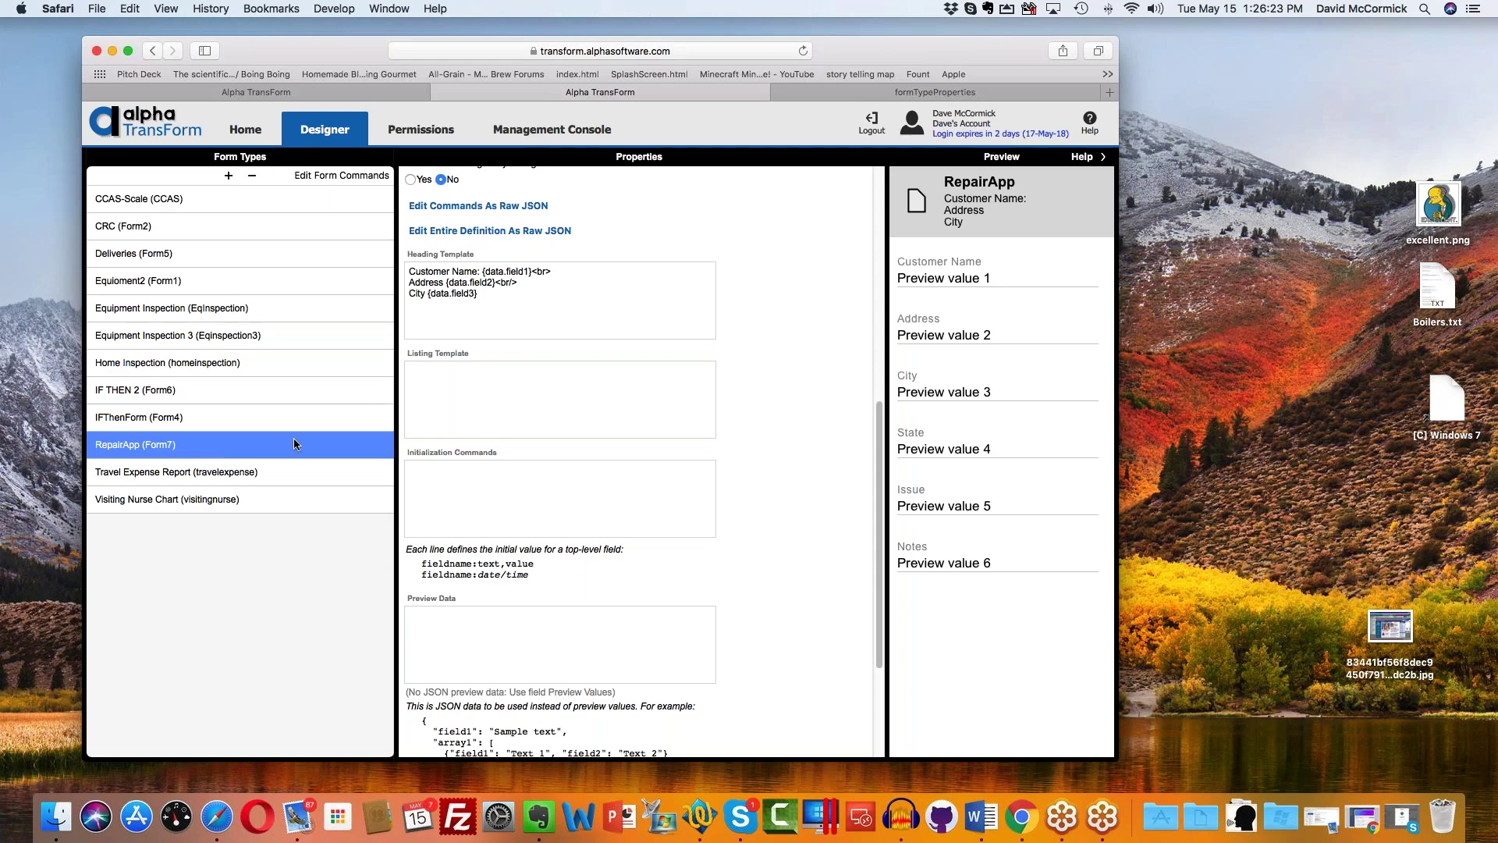
double_click(203, 446)
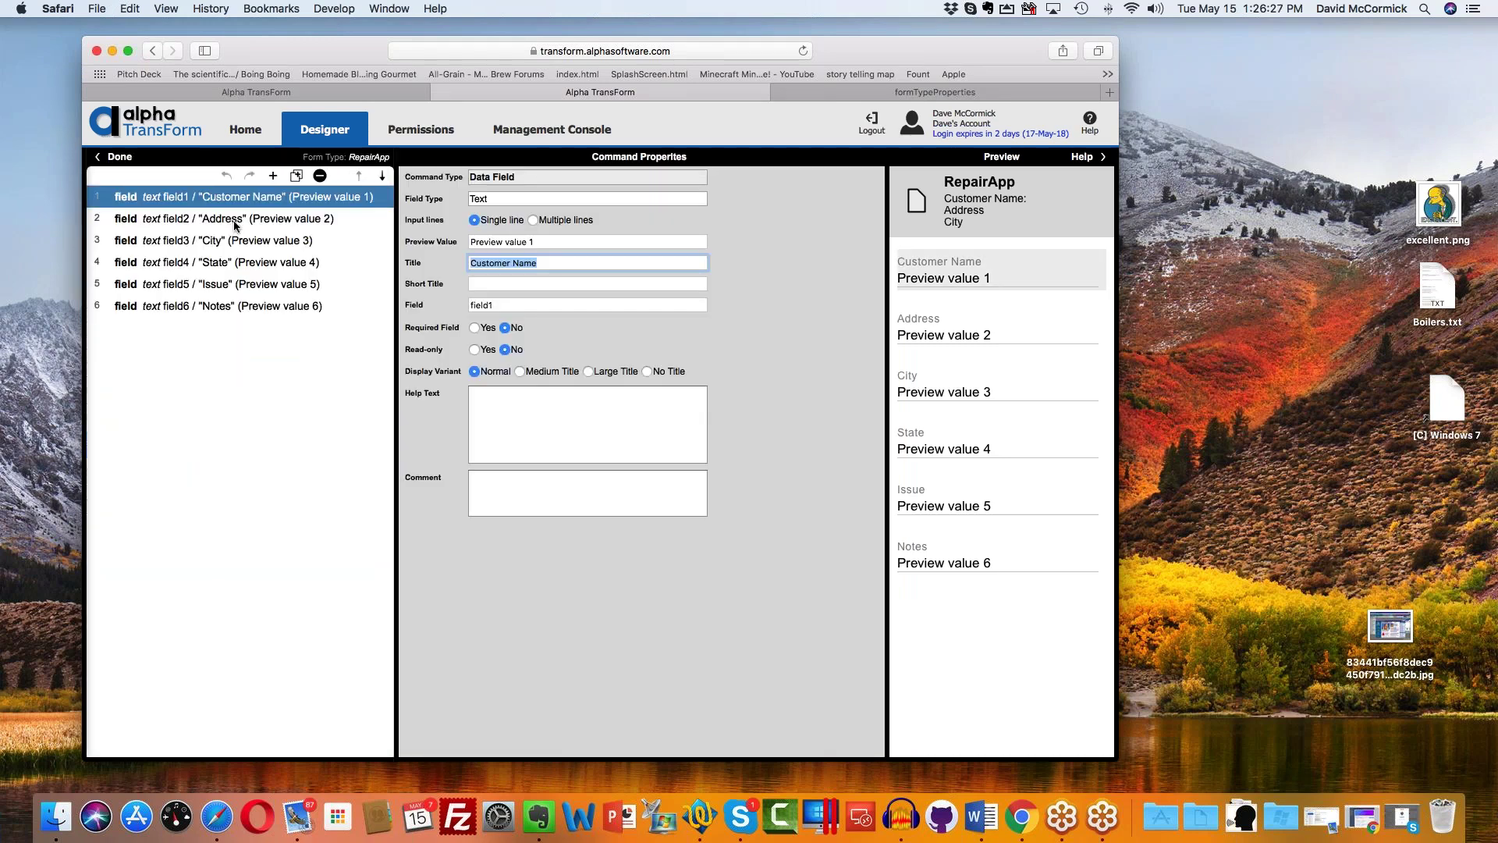
click(240, 285)
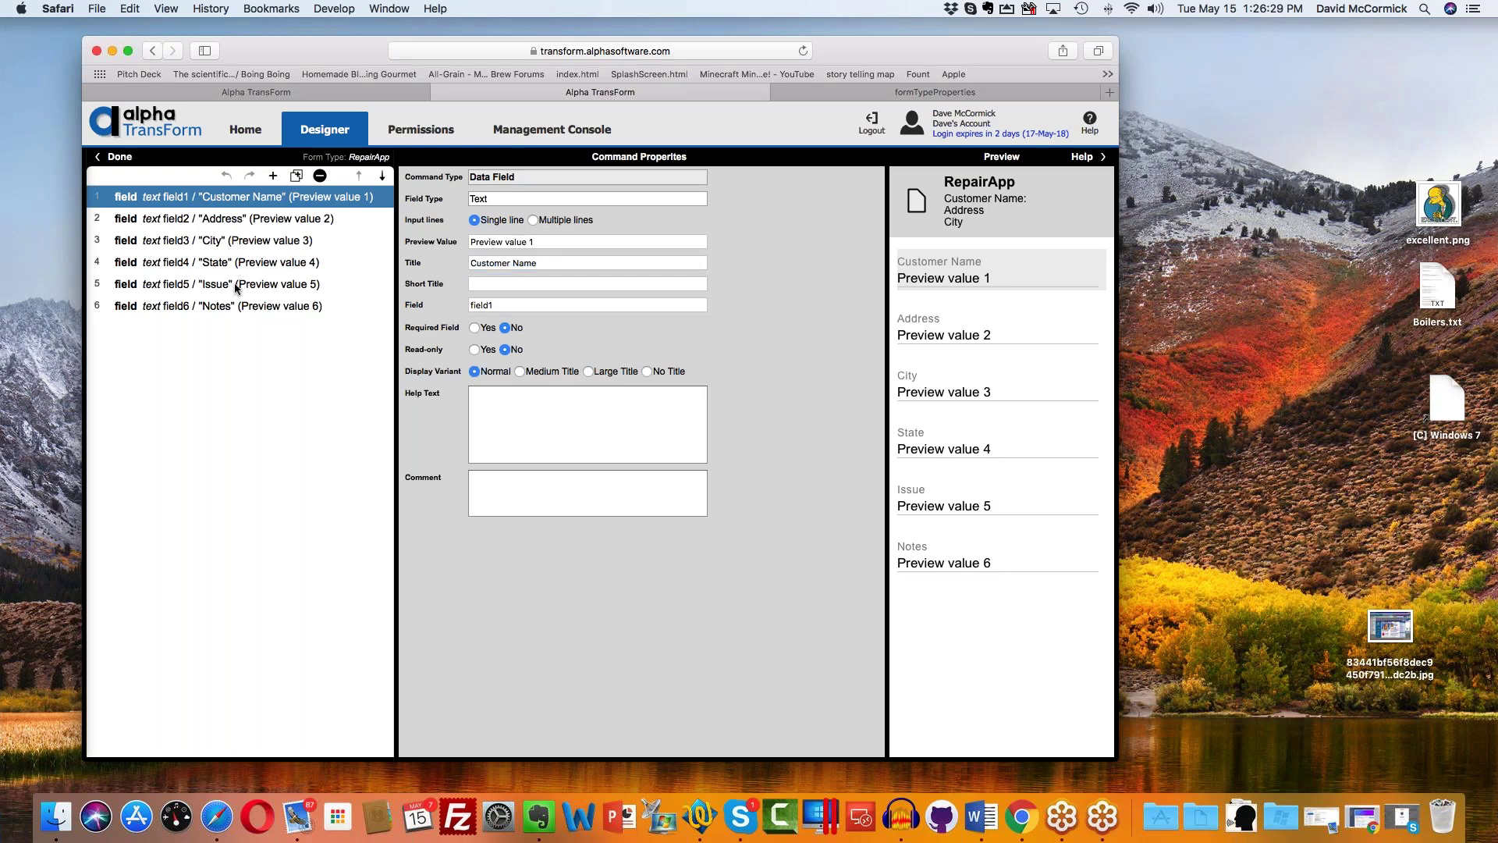
click(242, 306)
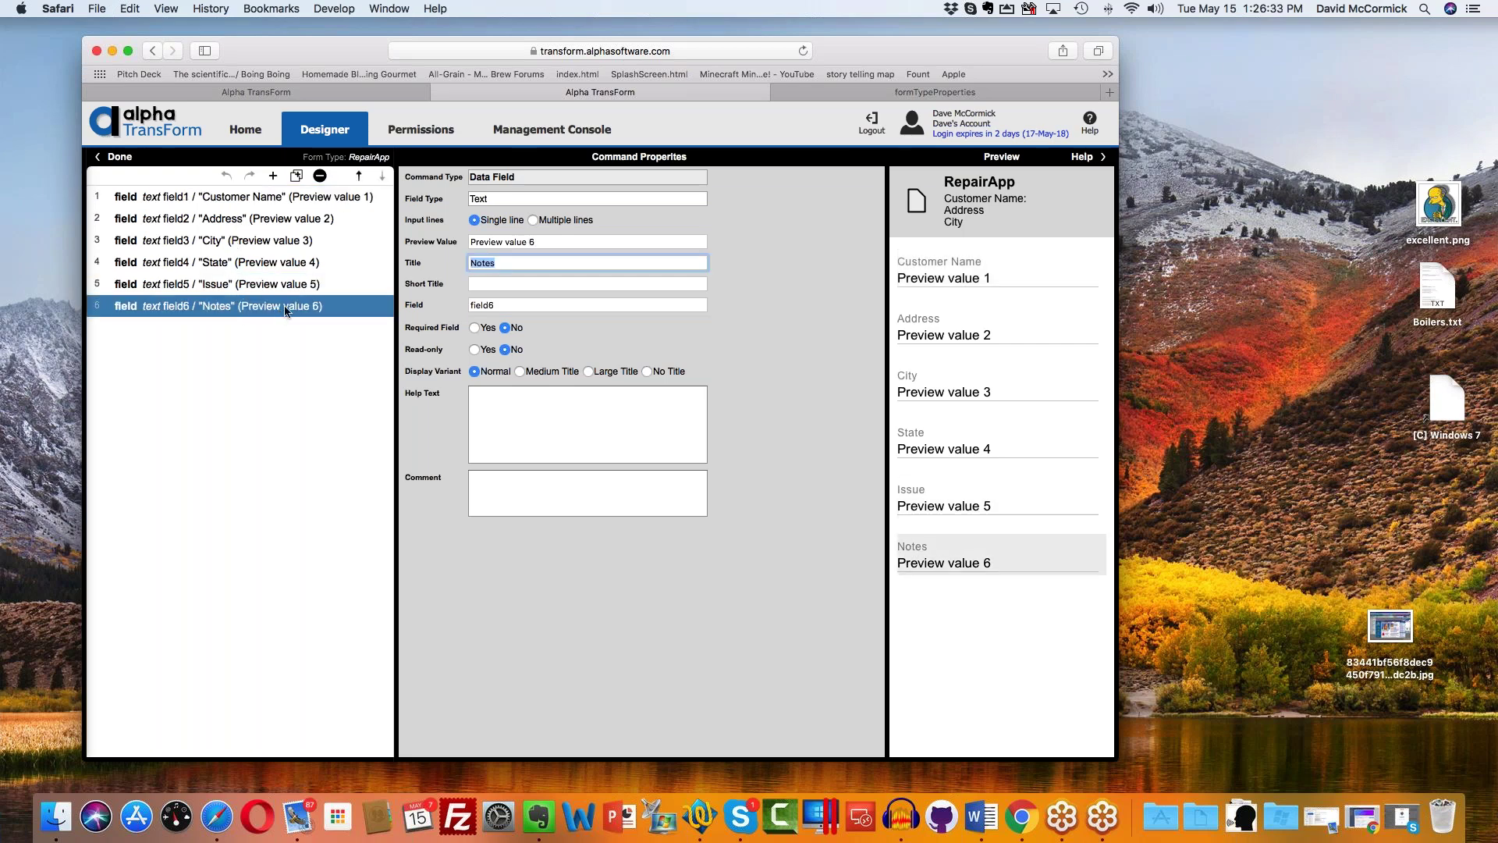
Step: Browse the add-command list for the Data Field: Photo option
click(272, 177)
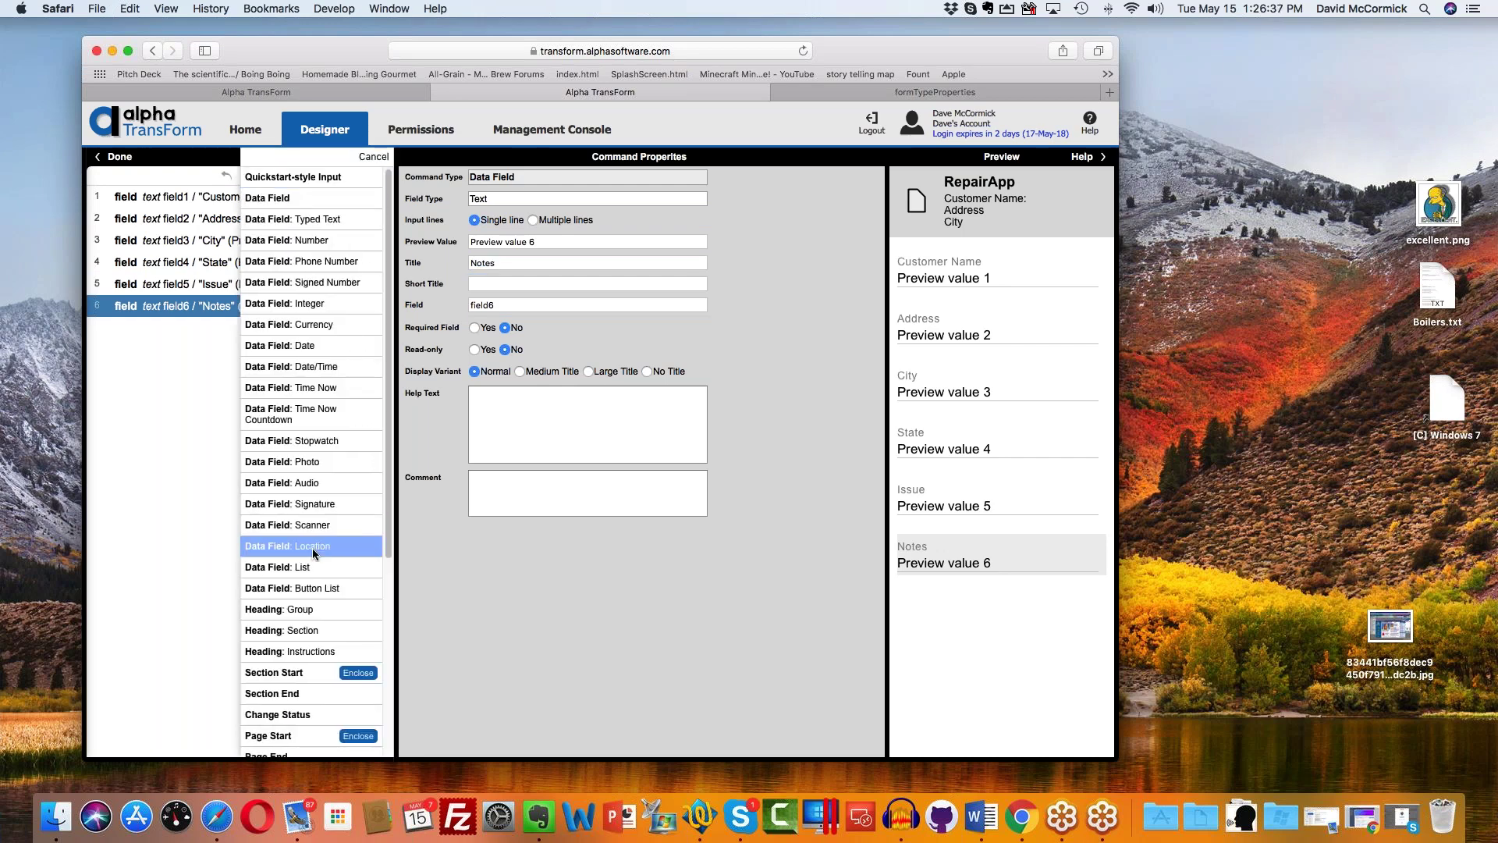
scroll(313, 546, down, 5)
scroll(310, 543, down, 3)
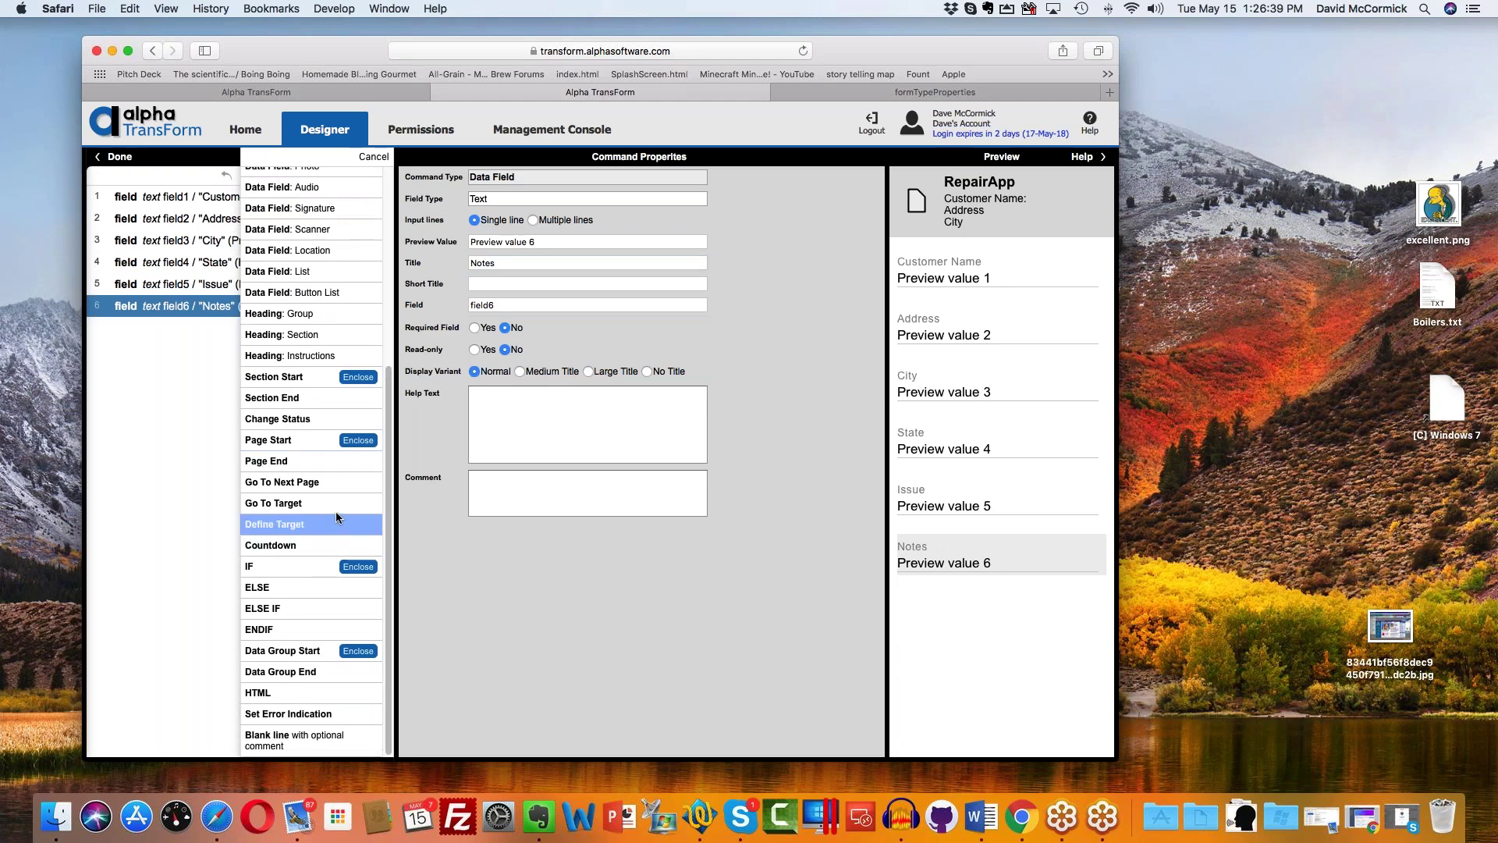
scroll(338, 513, up, 7)
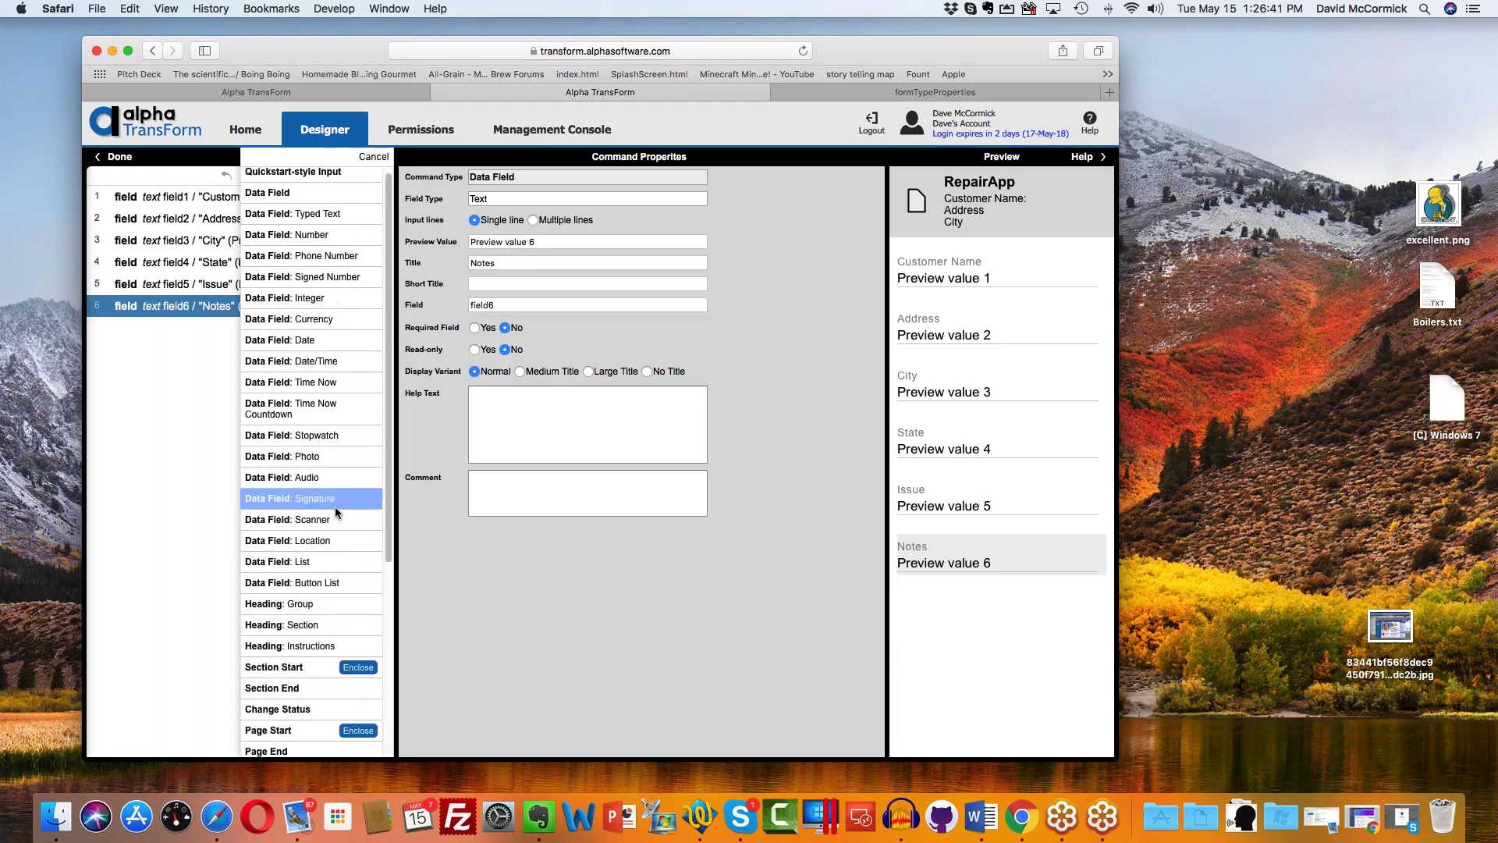
Step: Add a Photo data field after Notes, keeping its field type as Photo
click(336, 456)
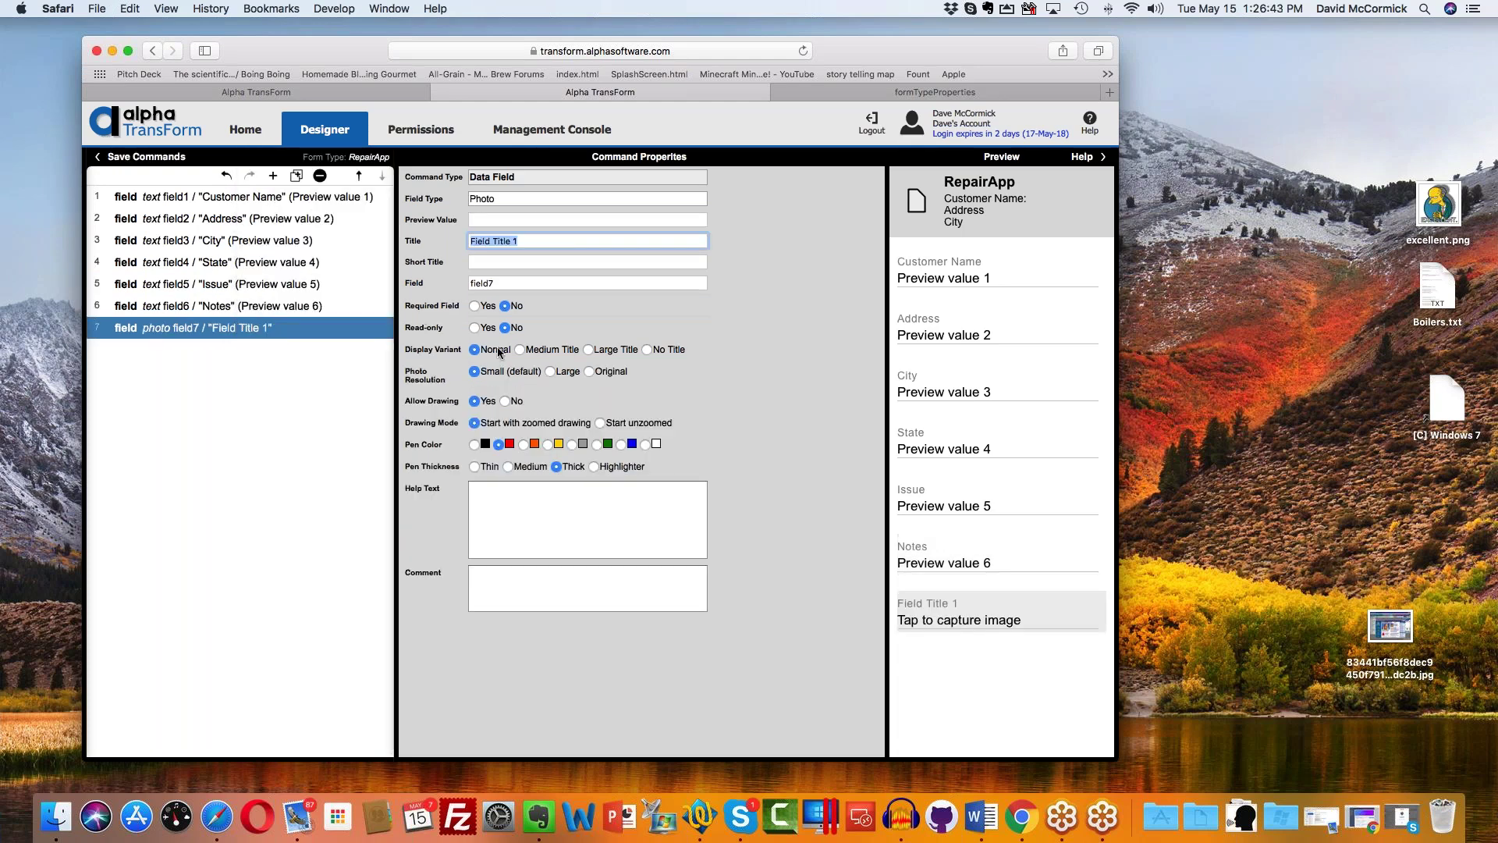
click(520, 194)
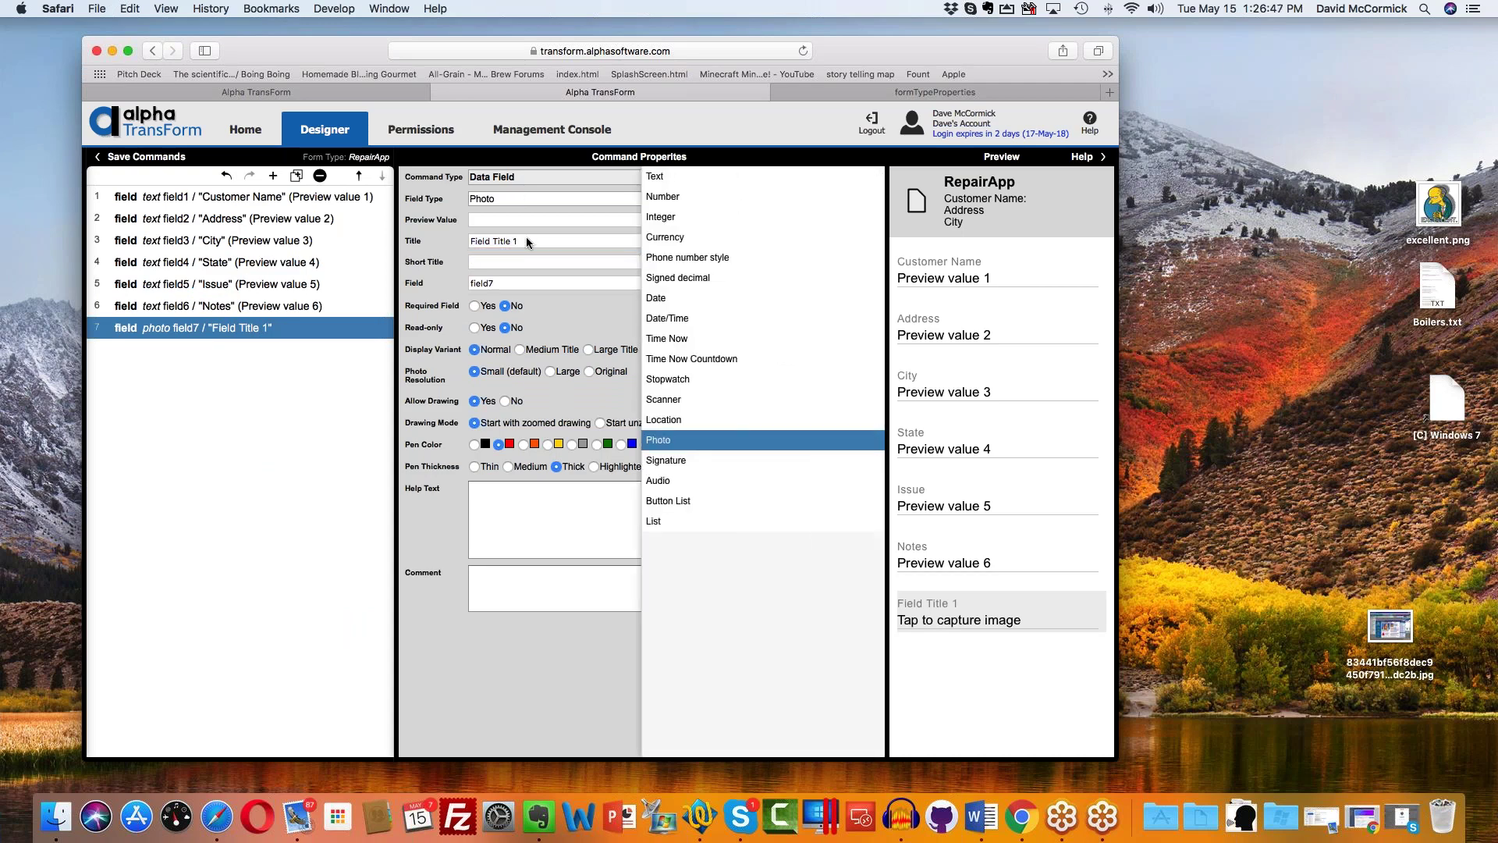
click(706, 441)
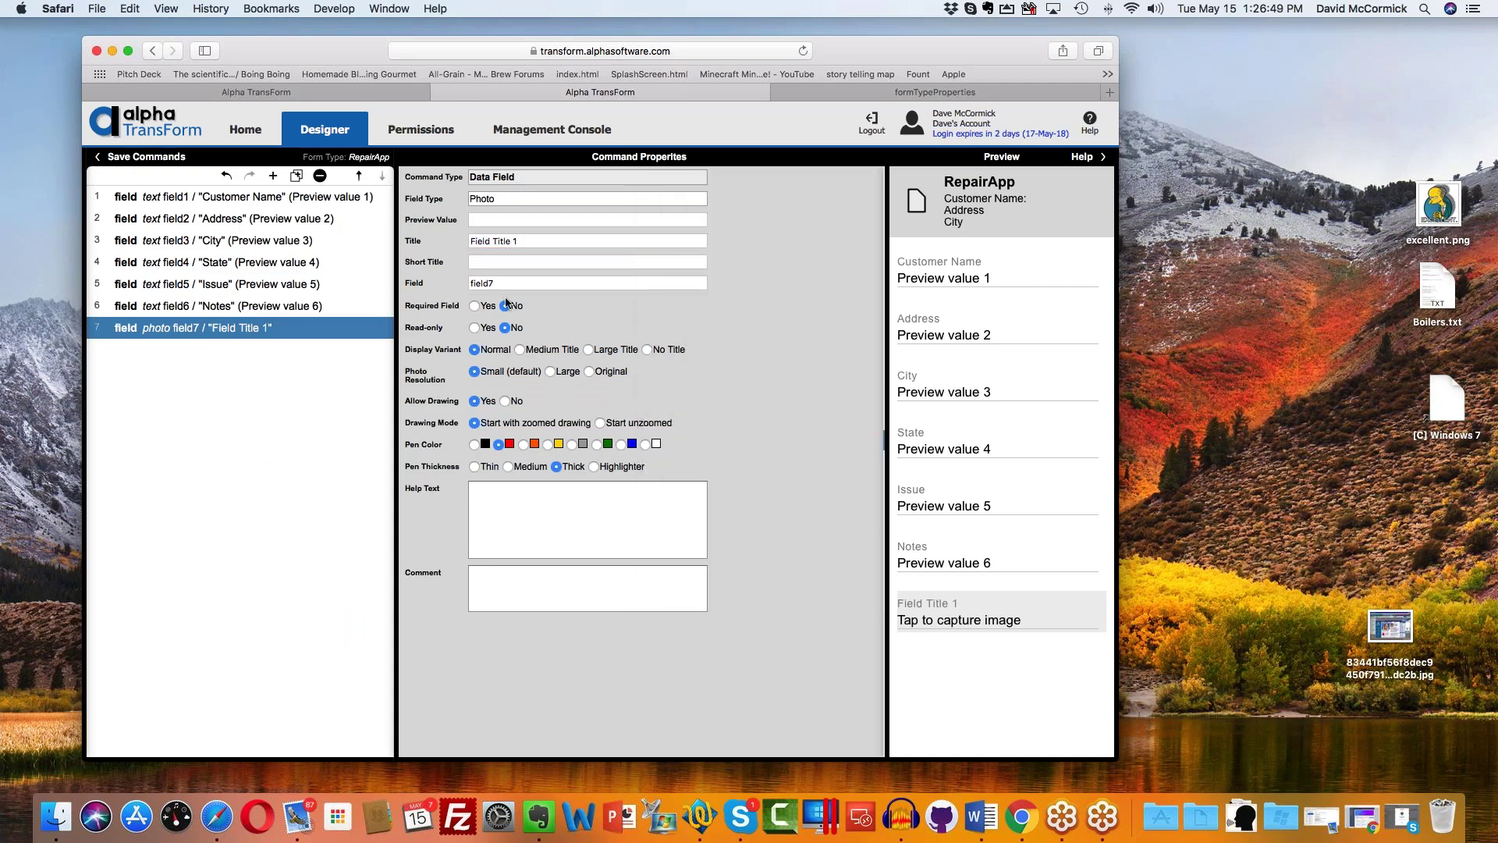
Step: Title the photo field 'Pictures of installation'
click(557, 239)
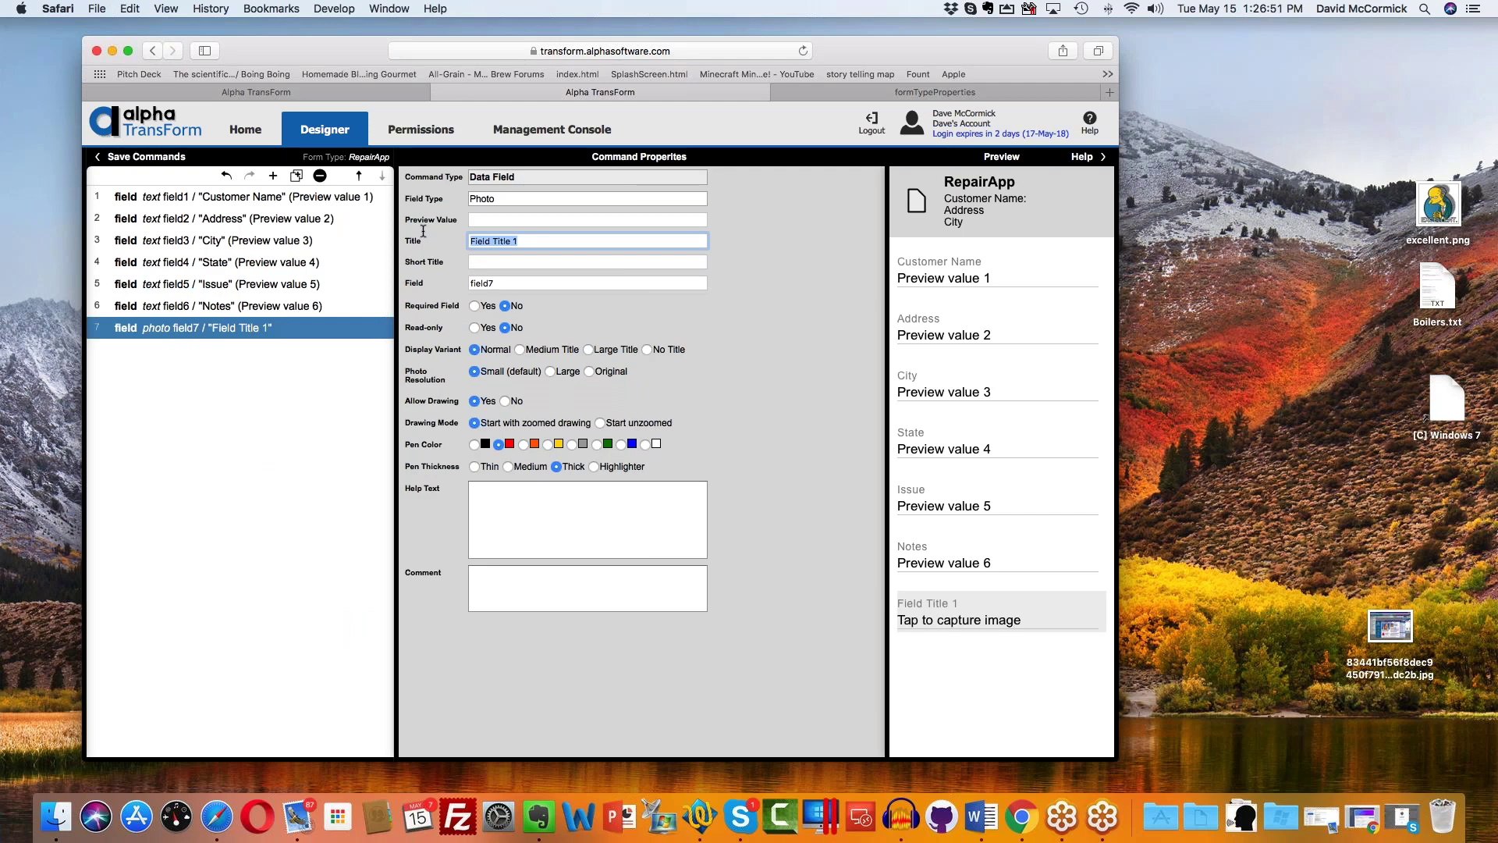
text(Pictures of installation)
key(Tab)
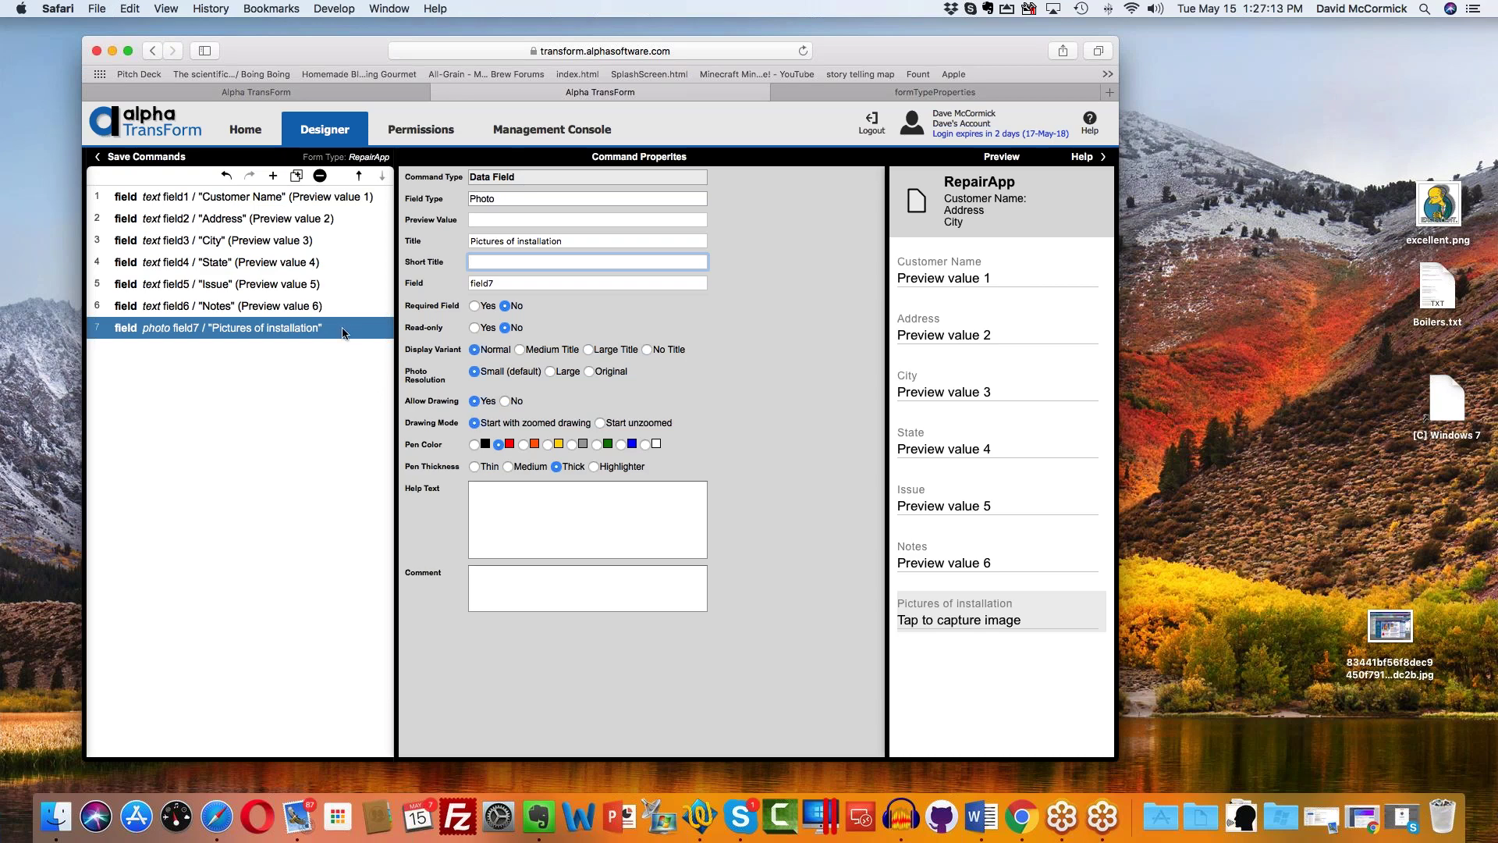
key(shift+Tab)
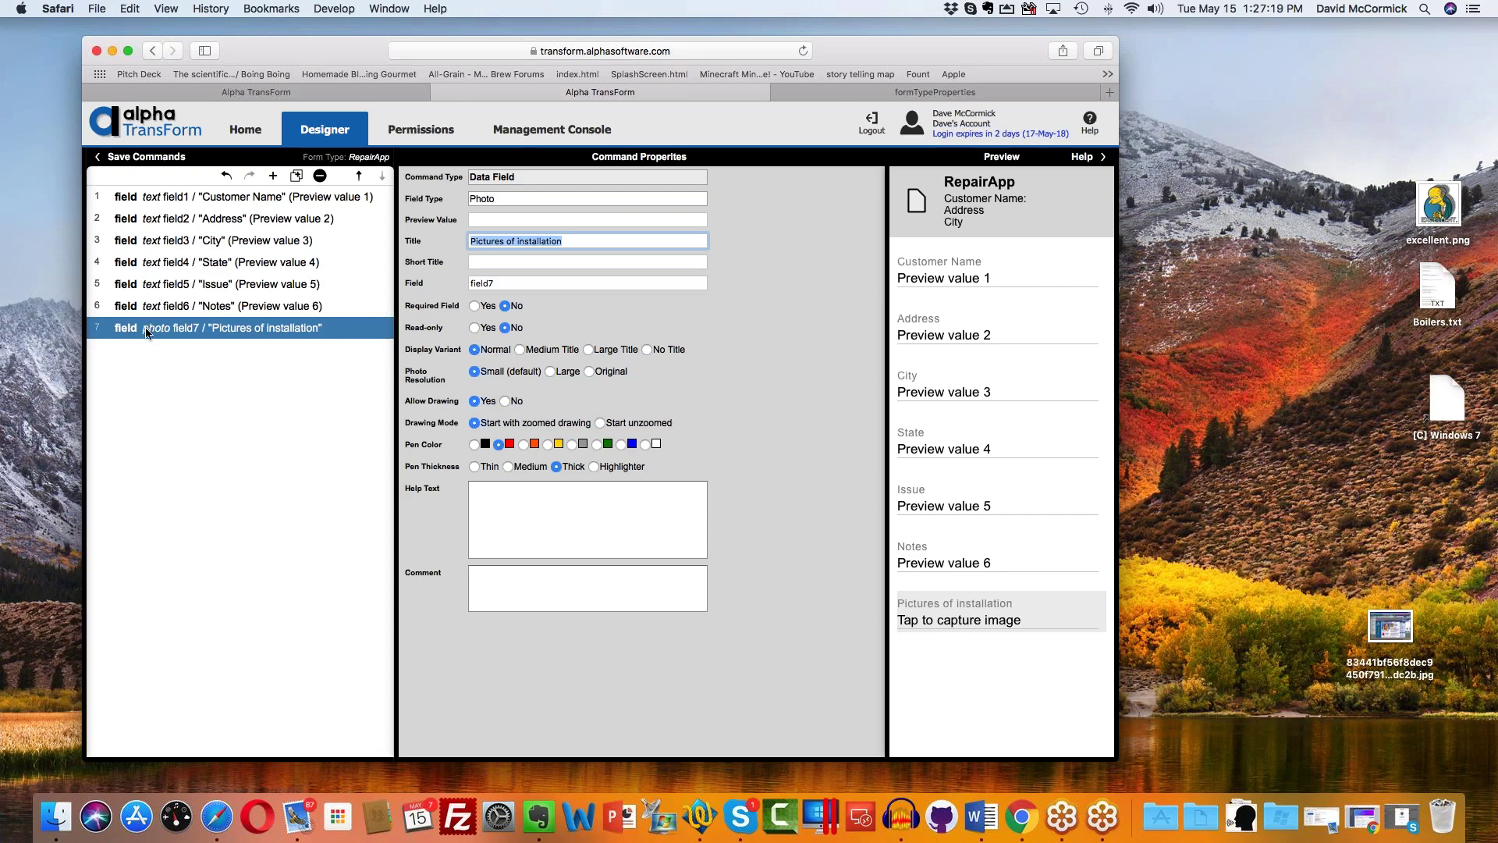
Step: Insert a Data Group Start enclosing the photo field, named Item Group 1
click(274, 178)
scroll(312, 301, down, 3)
scroll(324, 328, down, 3)
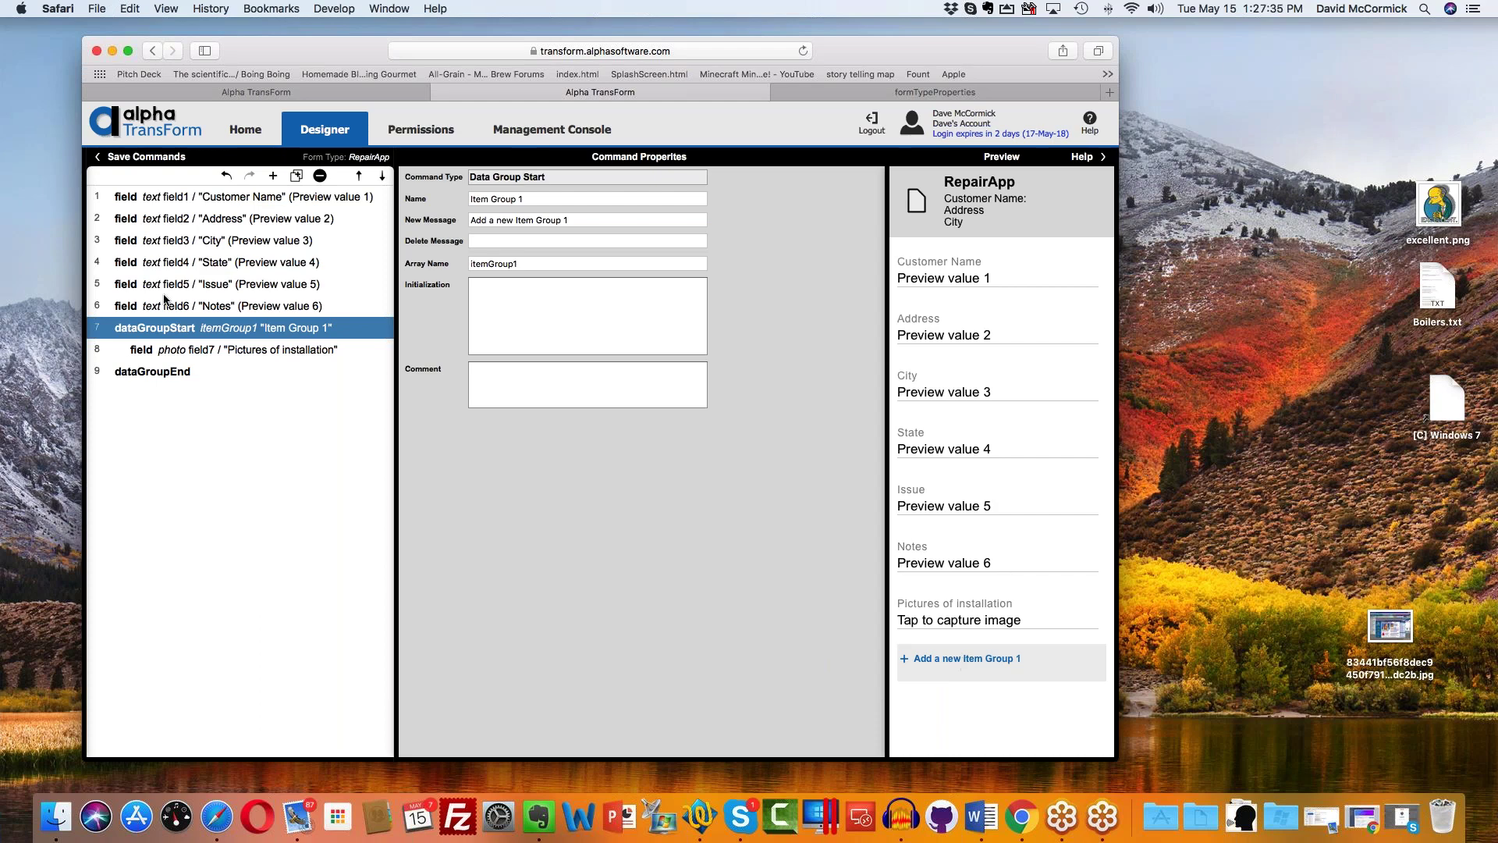
click(547, 197)
Step: Set the group's New Message to 'Add a new photo' and Delete Message to 'Delete this photo'
click(577, 218)
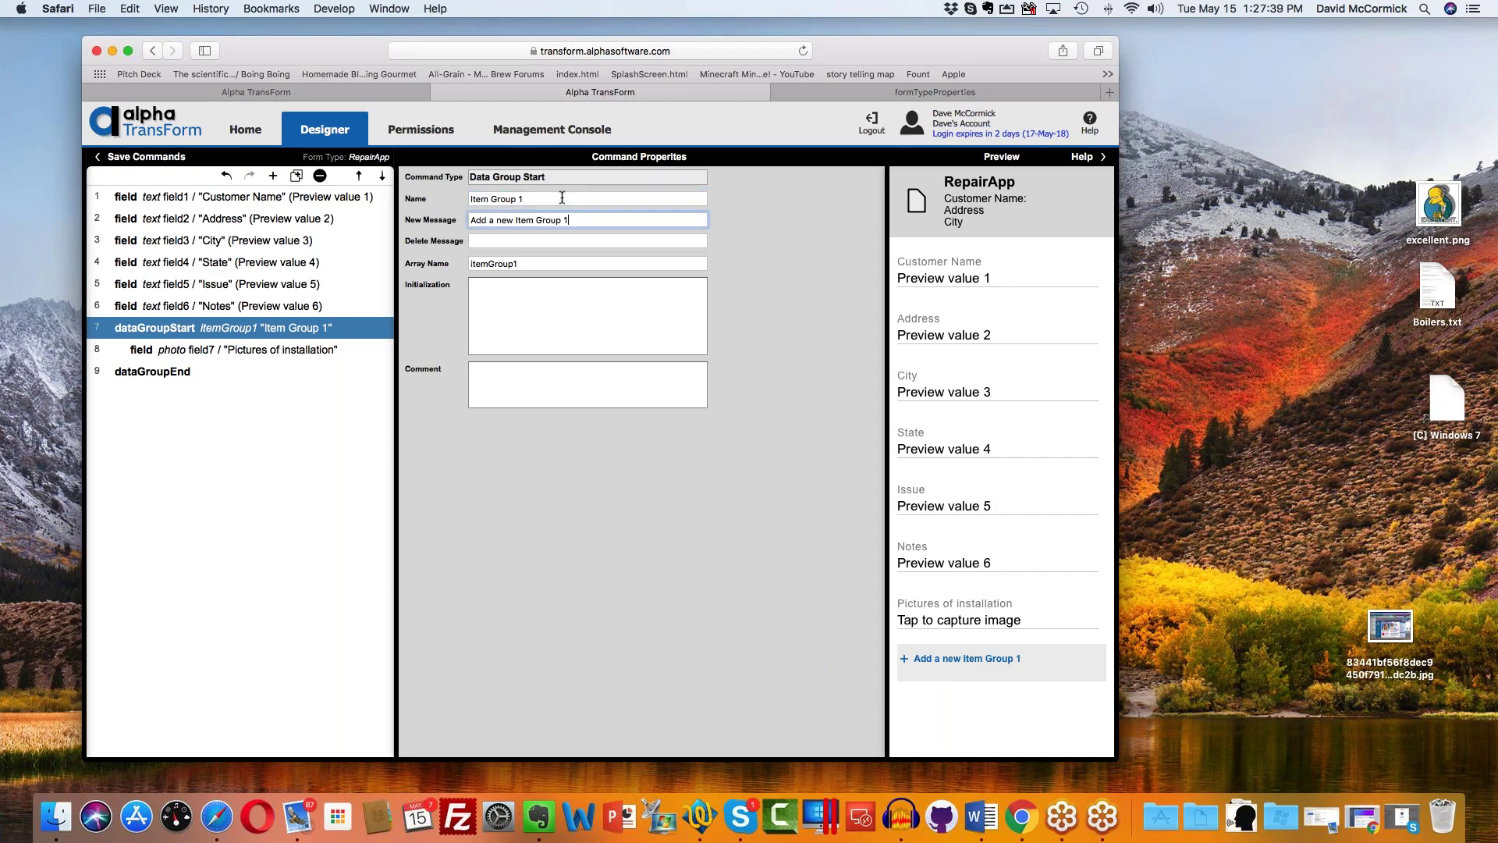
drag(578, 219, 462, 214)
text(Add a new photo)
click(527, 242)
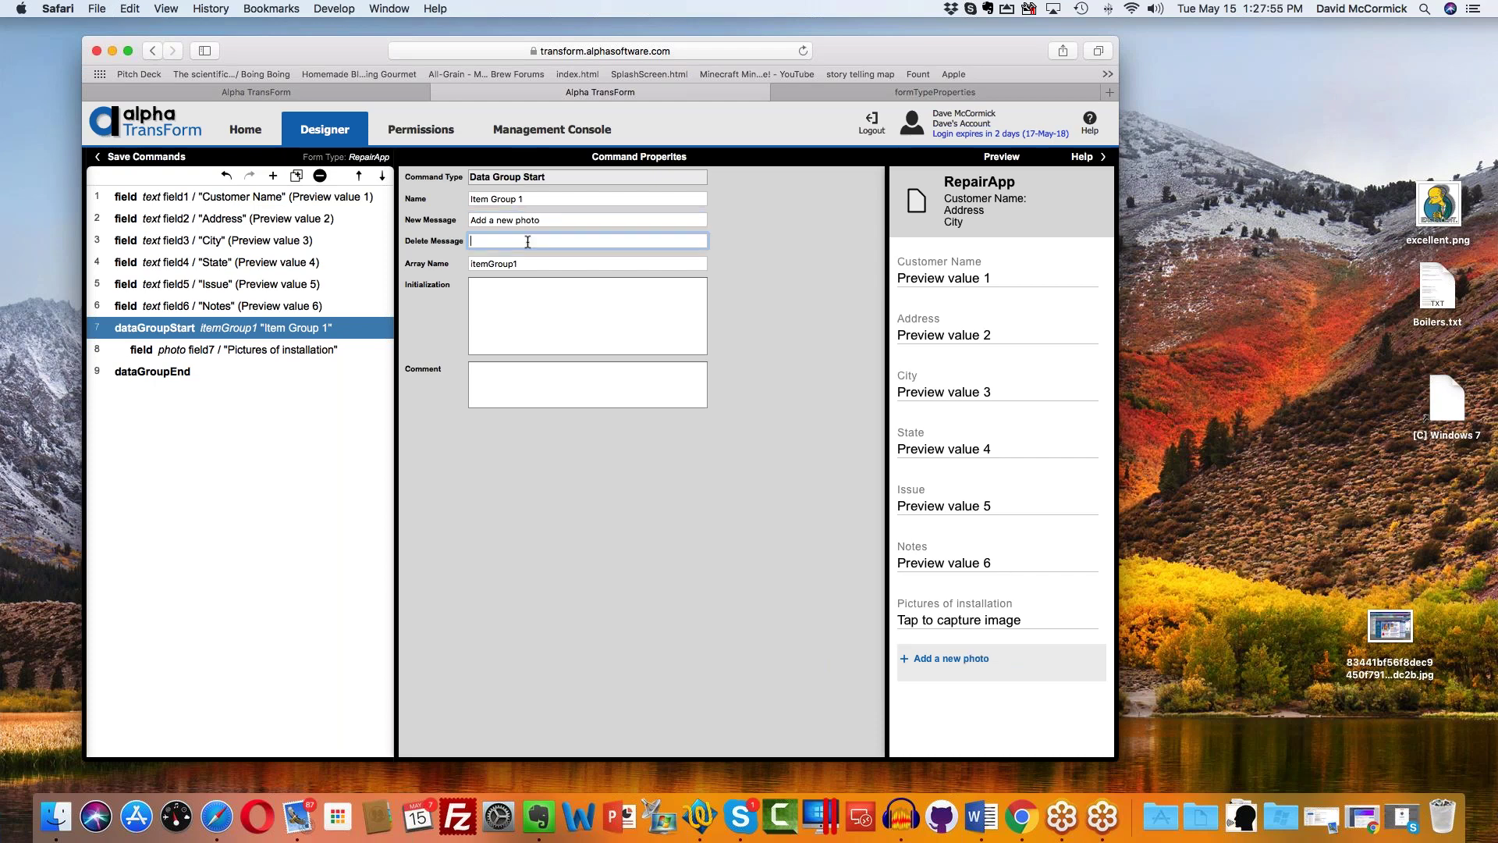
text(Delete this photo)
click(326, 348)
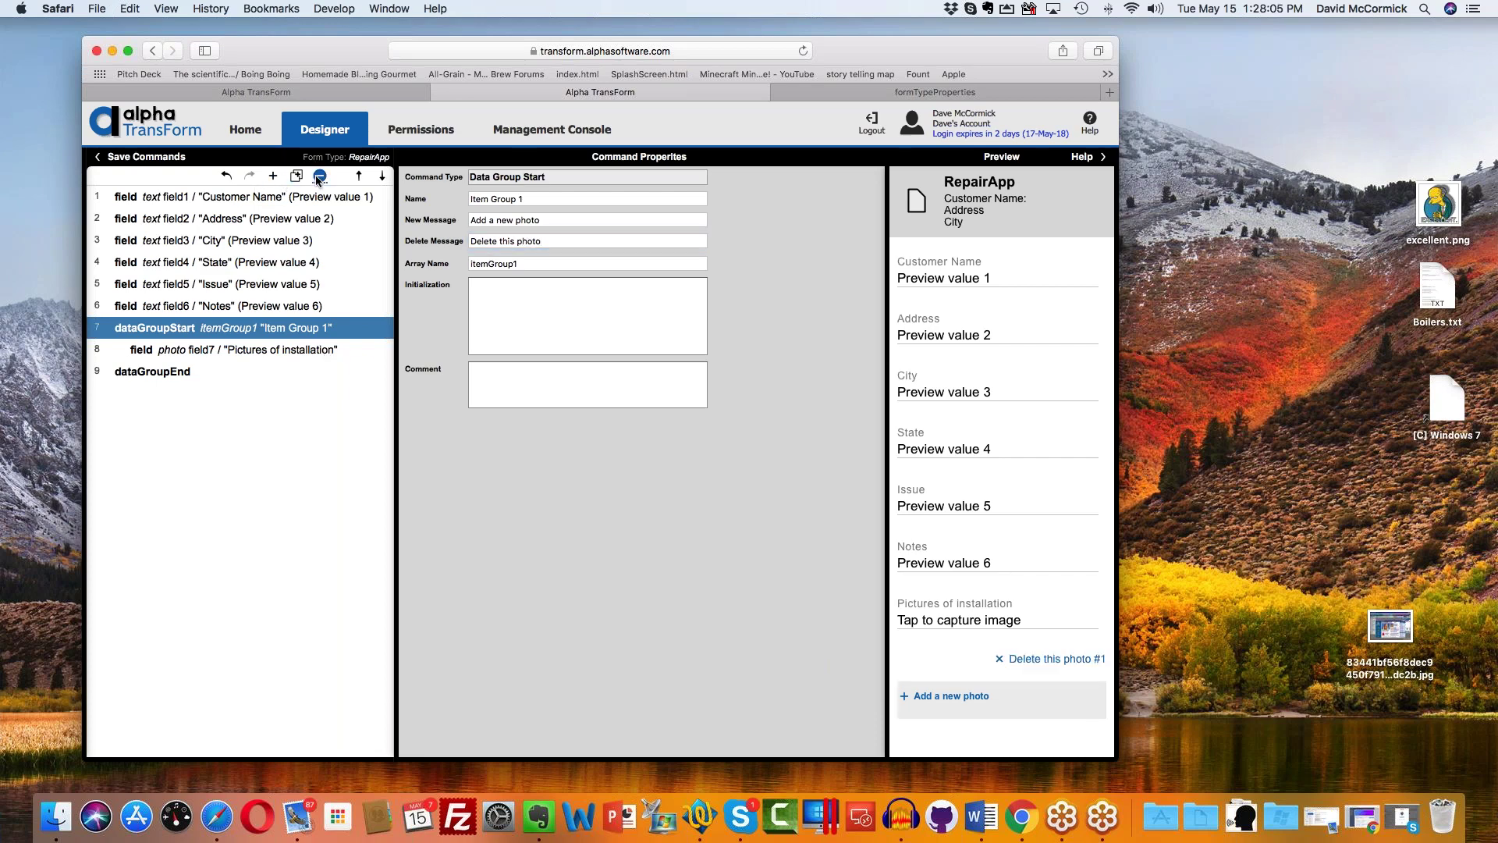
Step: Save the RepairApp form's commands with Save Commands
click(153, 158)
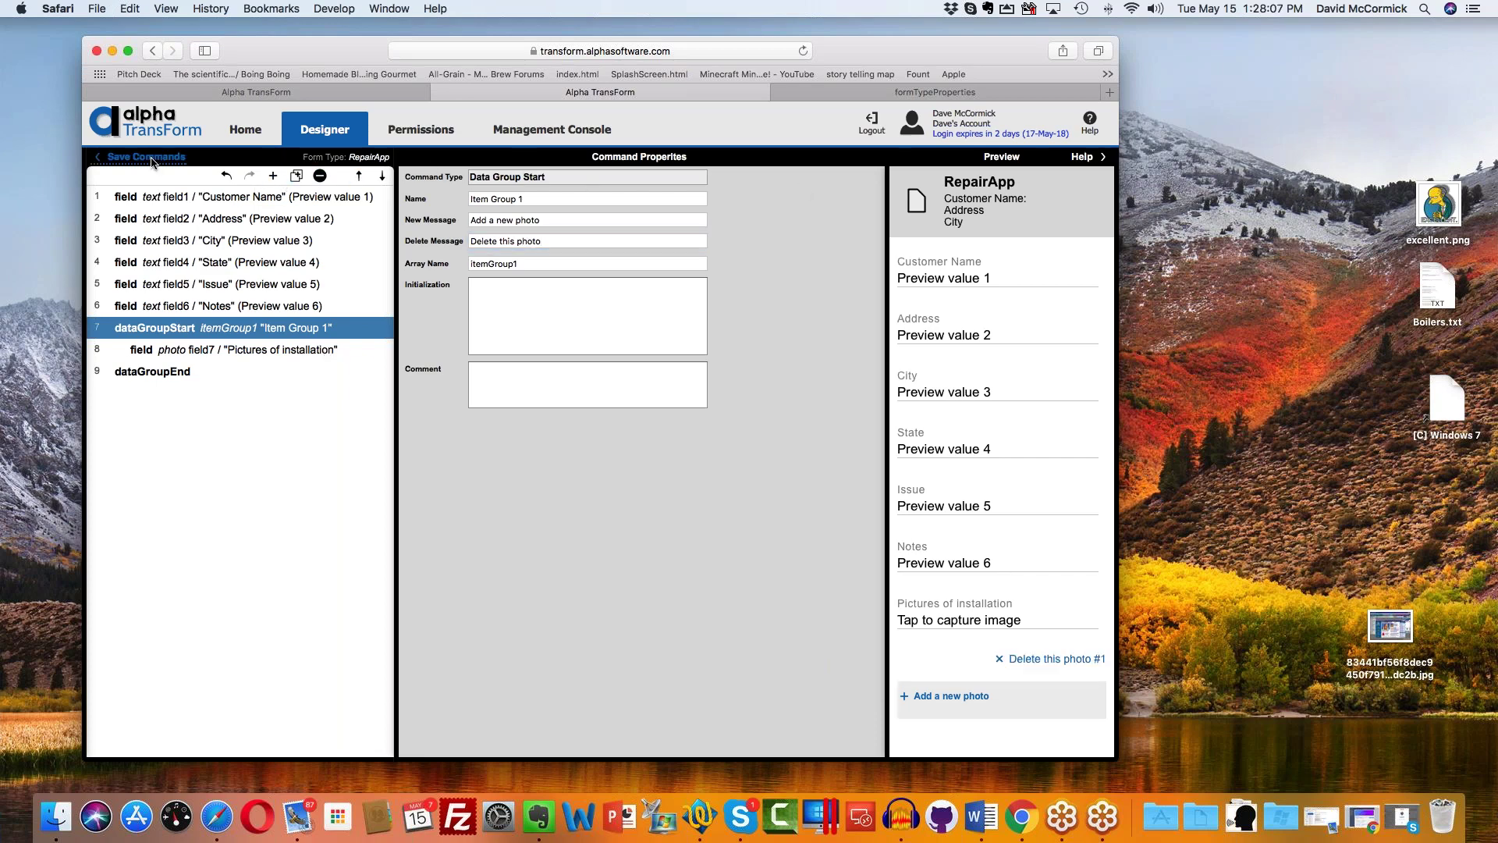